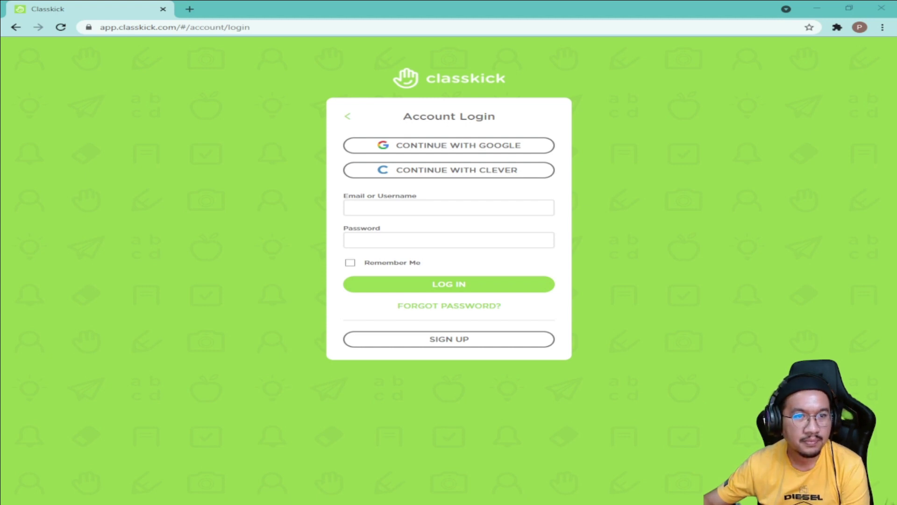
# Step: Maximize the browser and sign in to Classkick with the teacher's Google account
pyautogui.moveTo(0, 146); pyautogui.dragTo(445, 22)
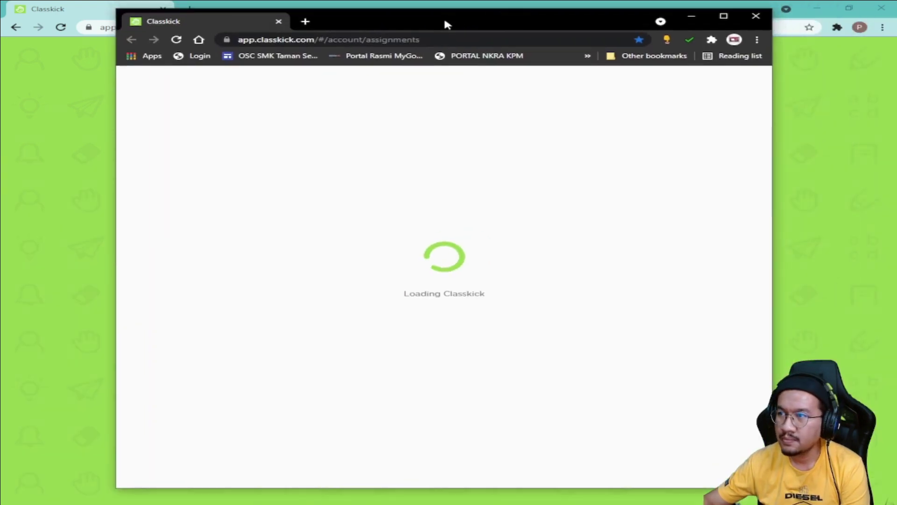
pyautogui.click(722, 14)
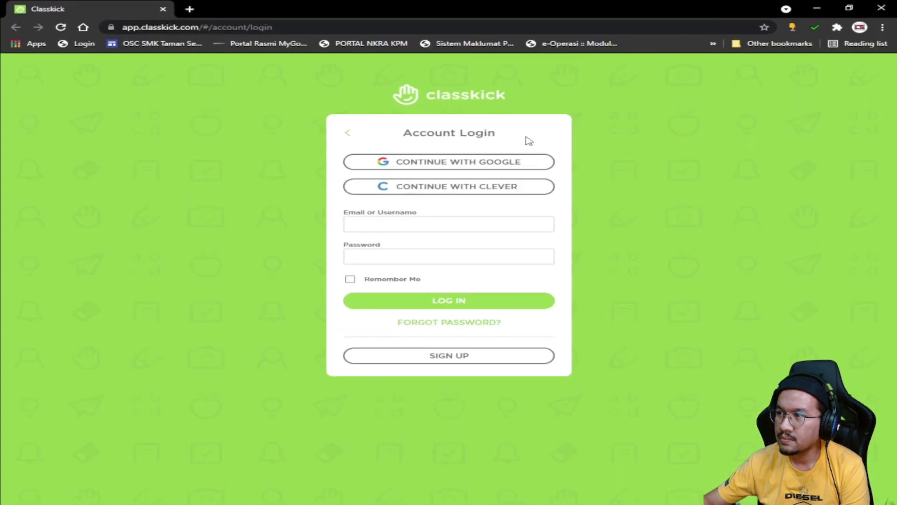
pyautogui.click(514, 164)
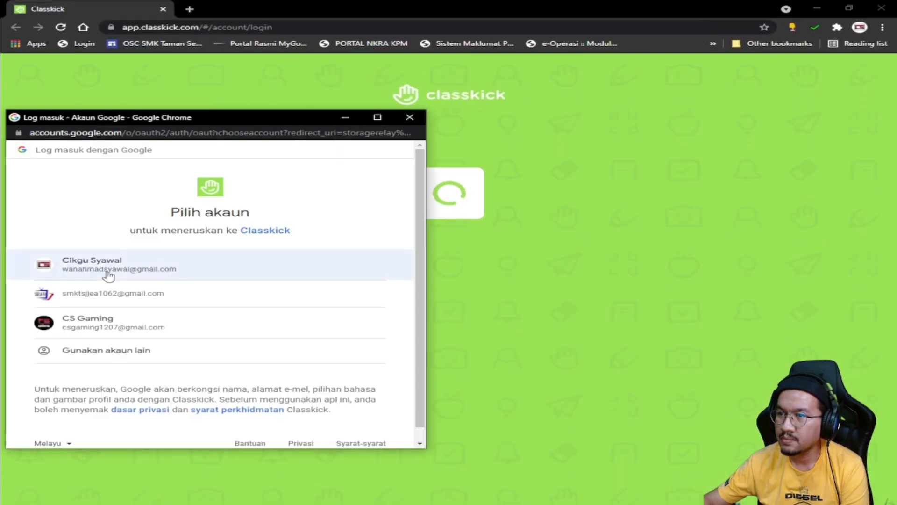
pyautogui.click(107, 274)
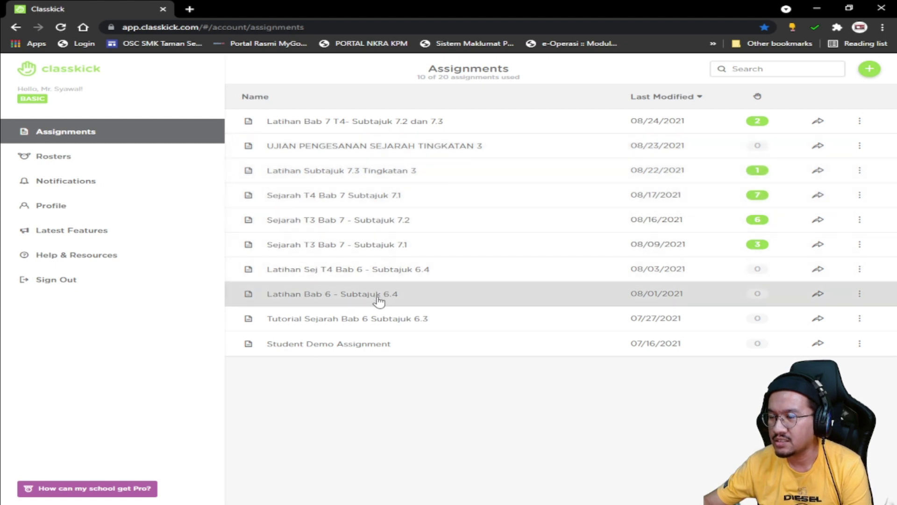
# Step: In Latihan Bab 6 - Subtajuk 6.4's View Work, open a student's slide 2 answer
pyautogui.click(379, 292)
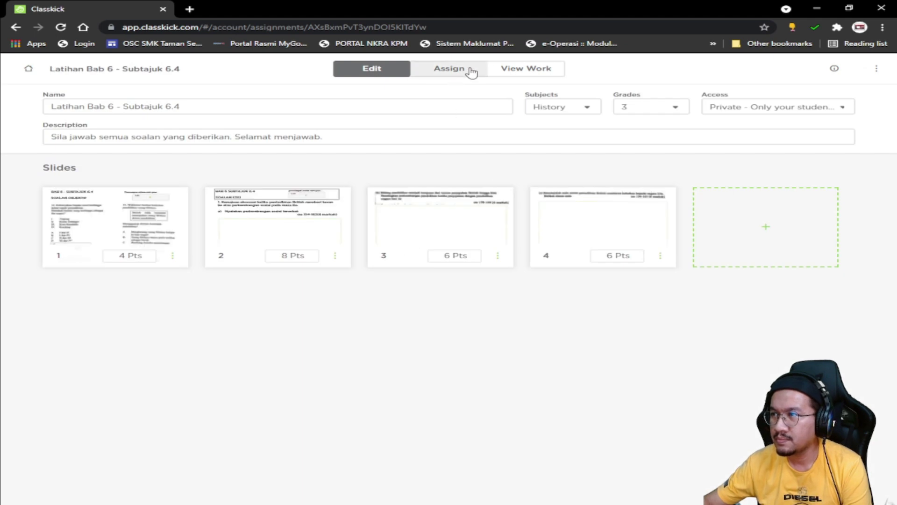
pyautogui.click(518, 70)
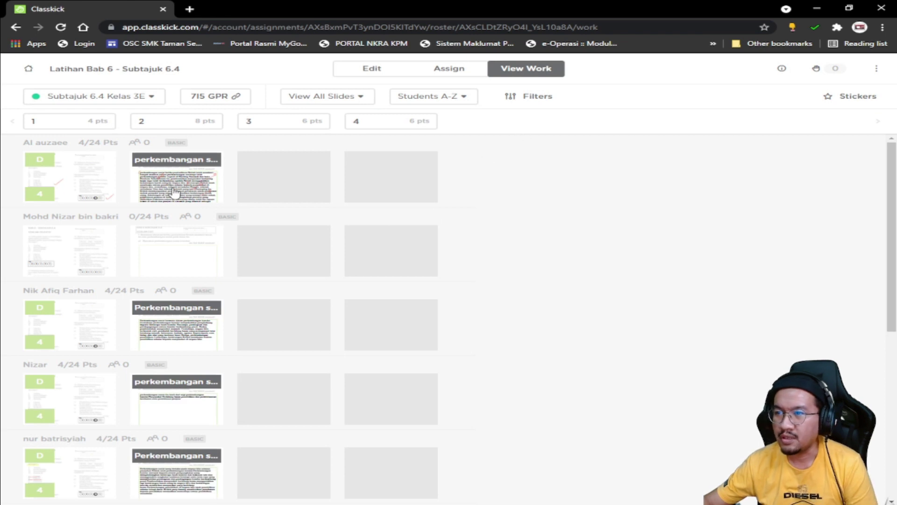
pyautogui.click(183, 187)
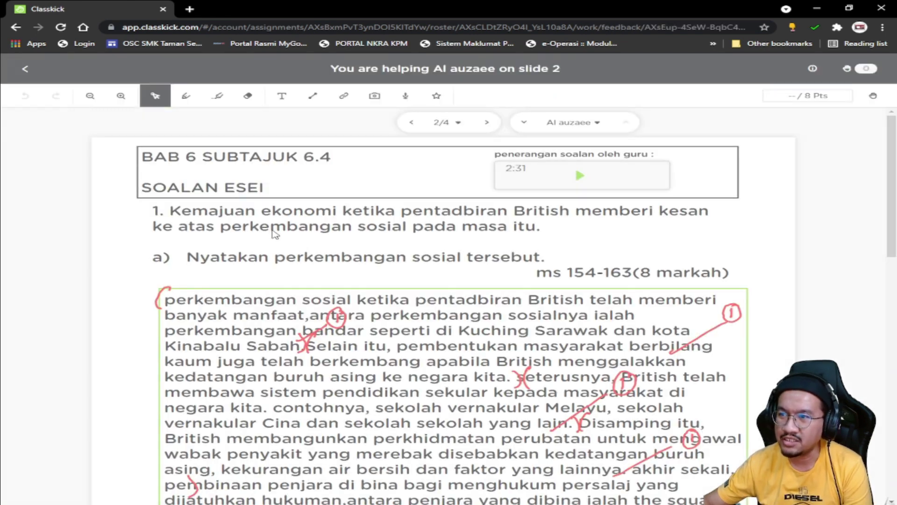
pyautogui.scroll(-3, 511, 289)
pyautogui.scroll(1, 537, 274)
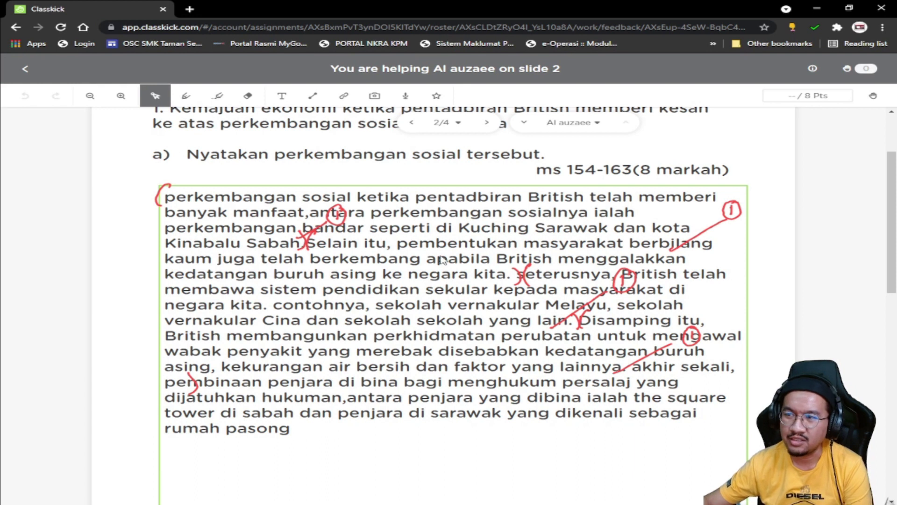
pyautogui.scroll(3, 337, 299)
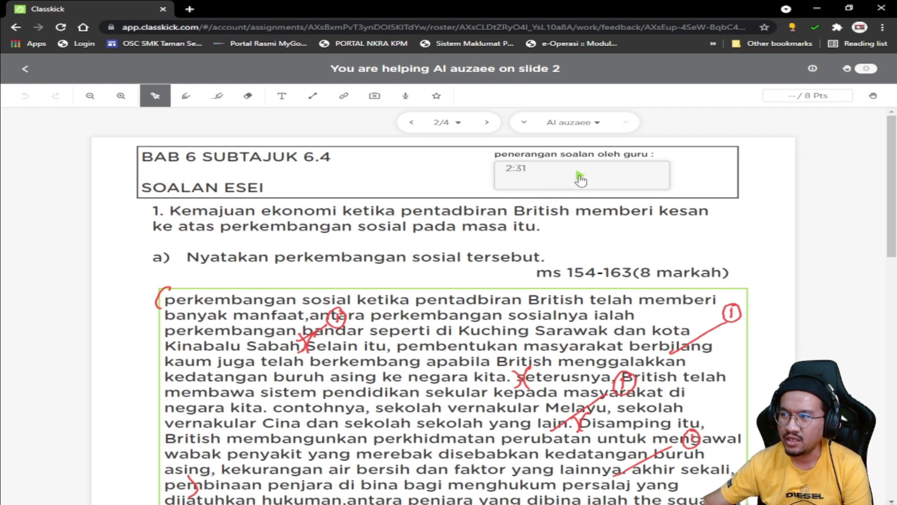
# Step: Play the teacher's audio explanation on slide 2 and pause it at 0:44
pyautogui.click(580, 176)
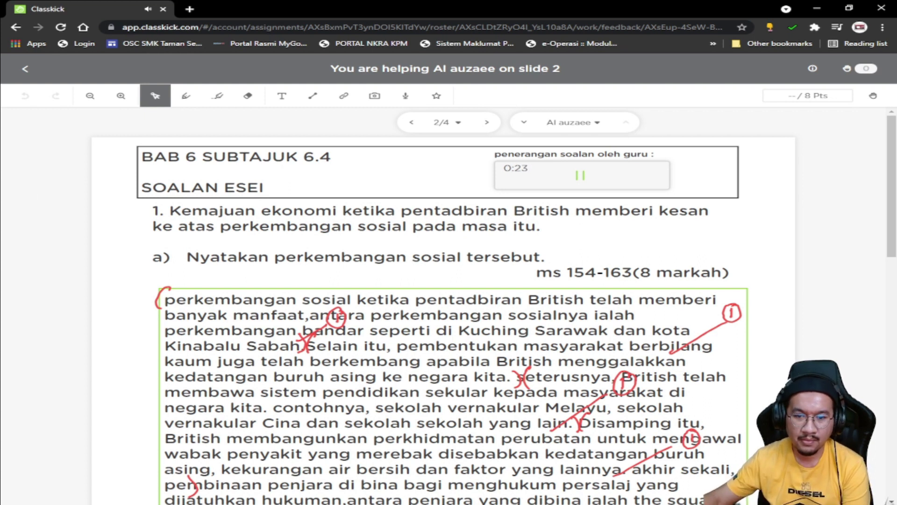
pyautogui.scroll(-1, 624, 220)
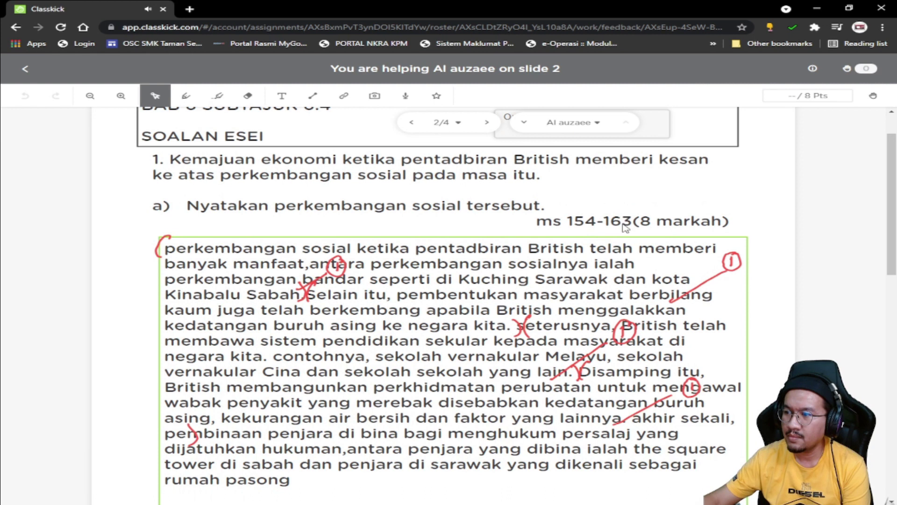
pyautogui.scroll(-1, 624, 220)
pyautogui.scroll(1, 624, 250)
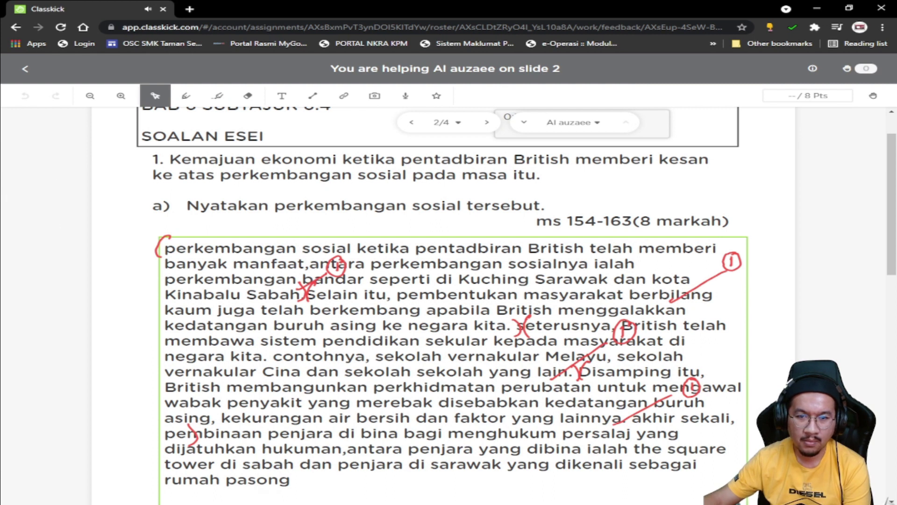
pyautogui.scroll(1, 467, 379)
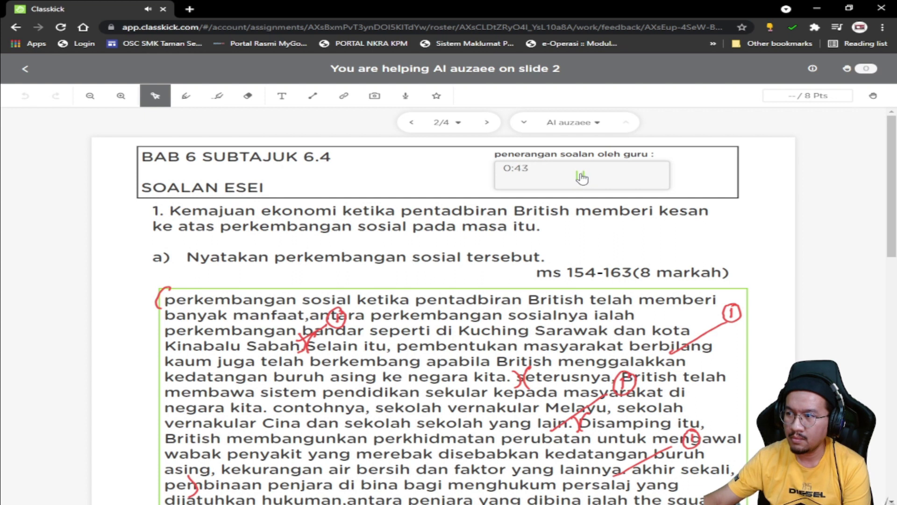
pyautogui.click(582, 177)
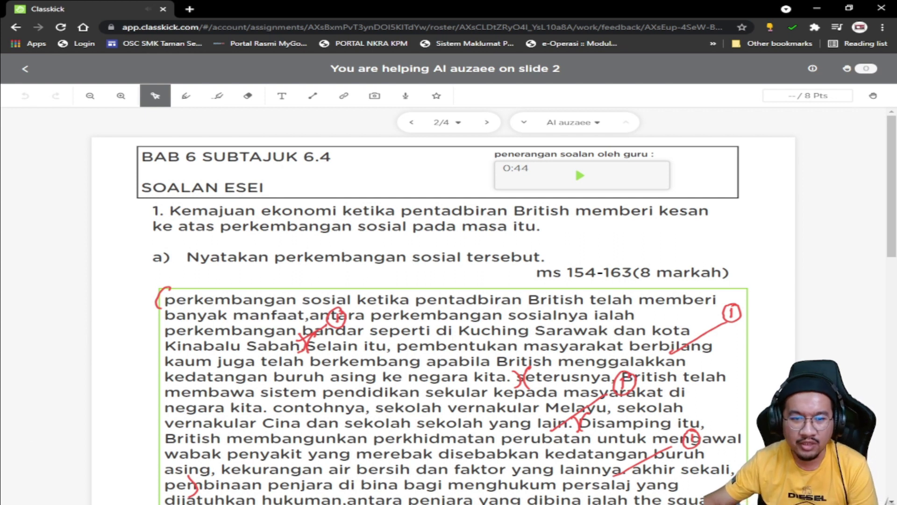
pyautogui.scroll(-1, 308, 376)
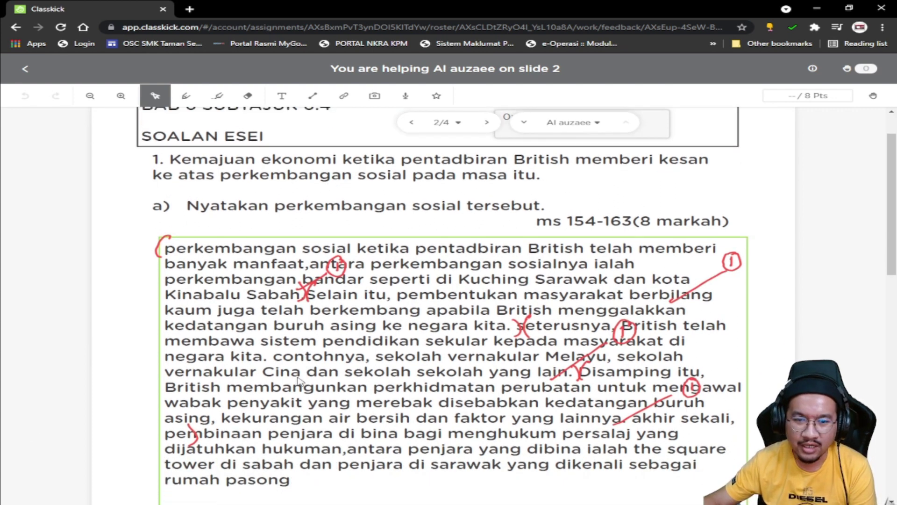
pyautogui.scroll(-1, 299, 381)
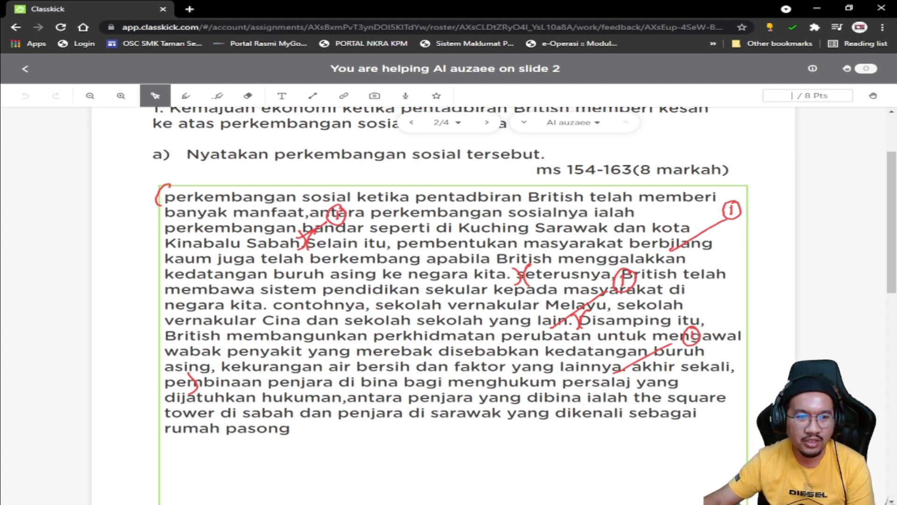
pyautogui.scroll(3, 444, 200)
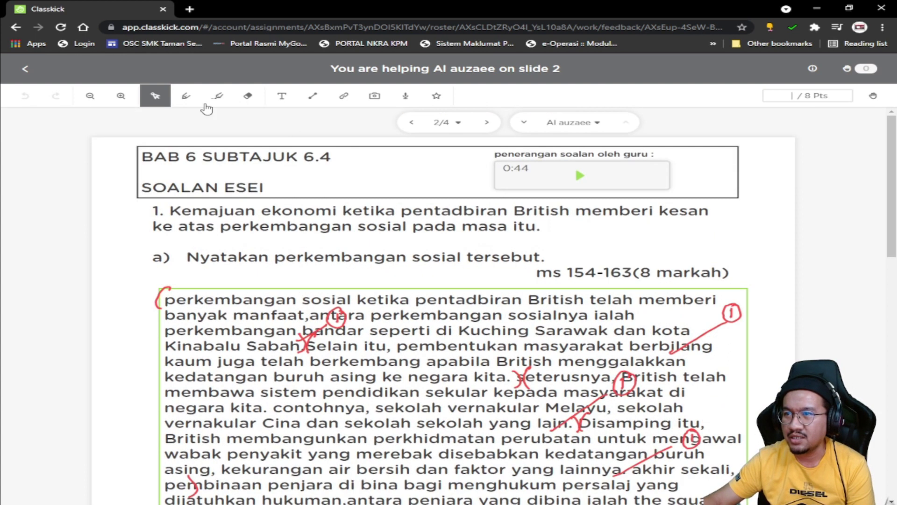
# Step: Return to Assignments and open Latihan Bab 7 T4- Subtajuk 7.2 dan 7.3
pyautogui.click(25, 68)
pyautogui.click(29, 68)
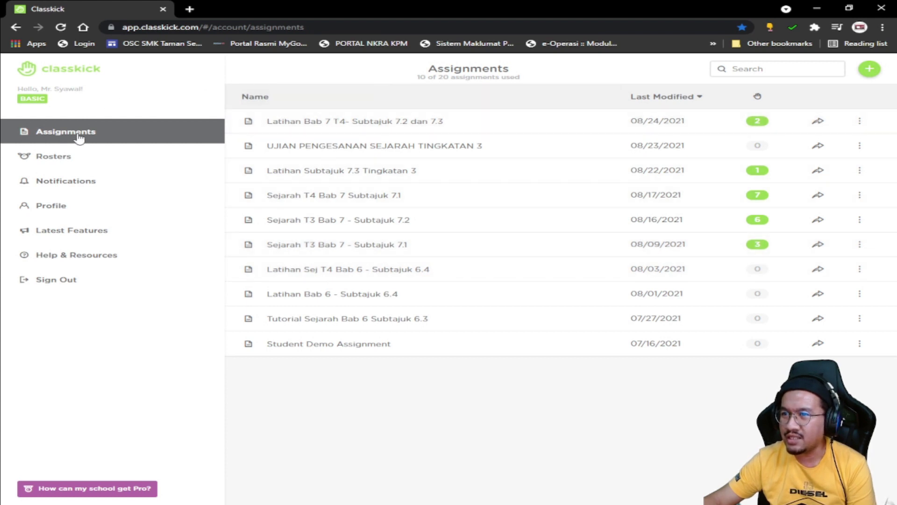
pyautogui.click(328, 122)
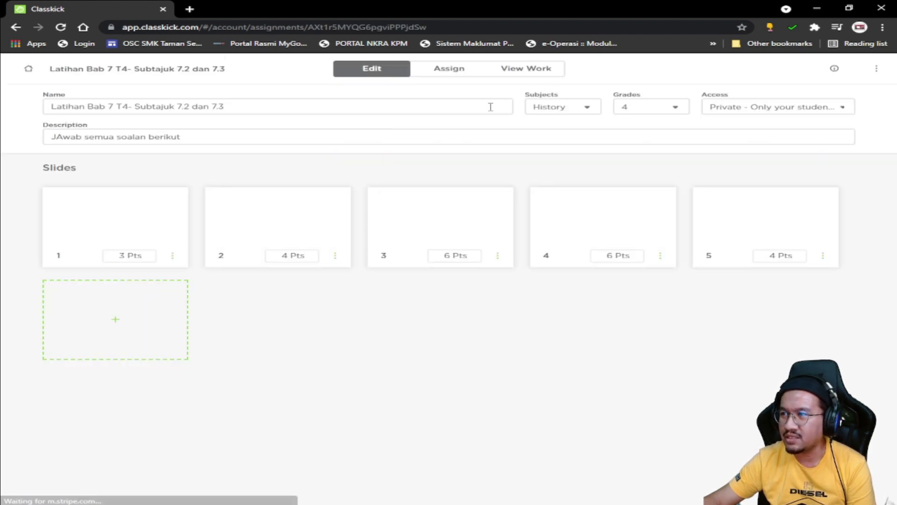
# Step: Copy the assigned class's student login link from its class code share window, then open a new tab
pyautogui.click(469, 71)
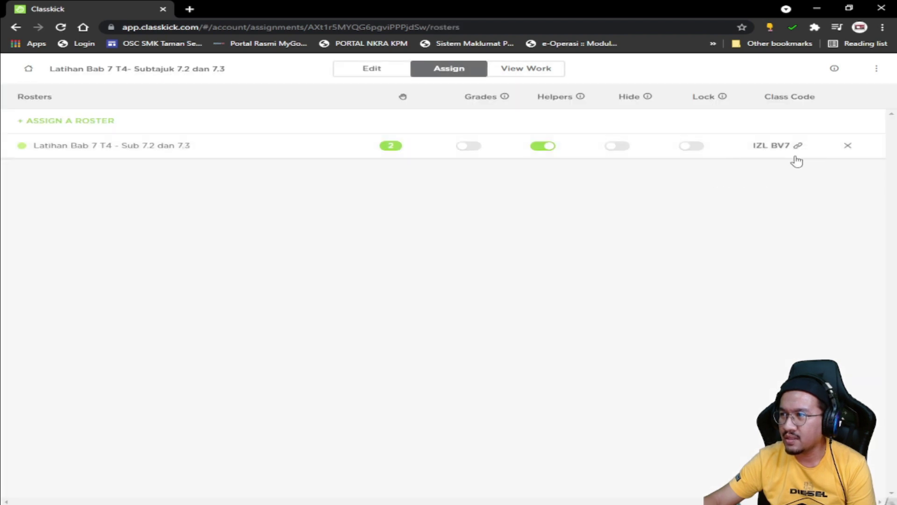
pyautogui.click(777, 146)
pyautogui.click(455, 369)
pyautogui.hotkey('ctrl', 'c')
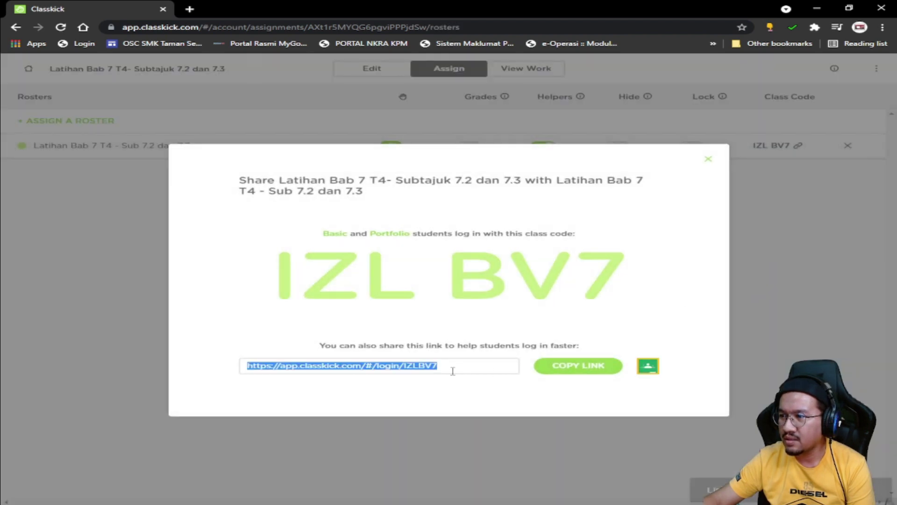
pyautogui.click(571, 372)
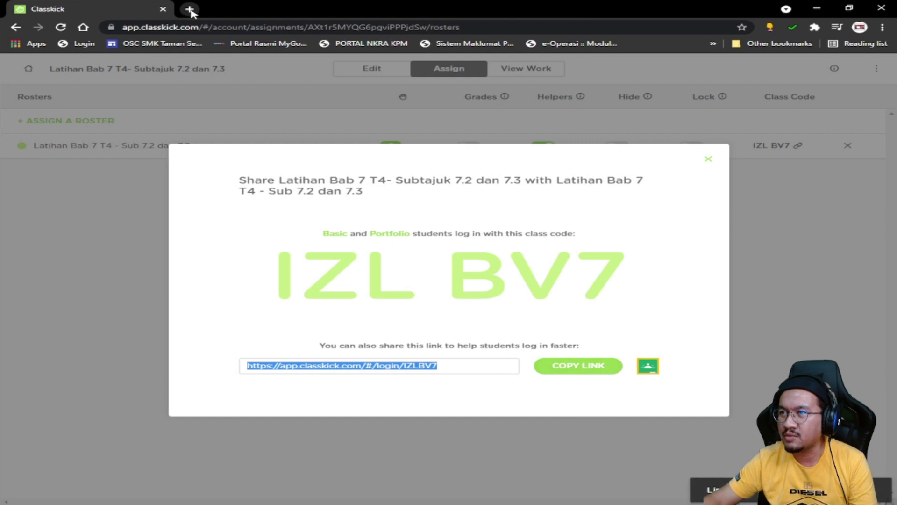
pyautogui.click(189, 9)
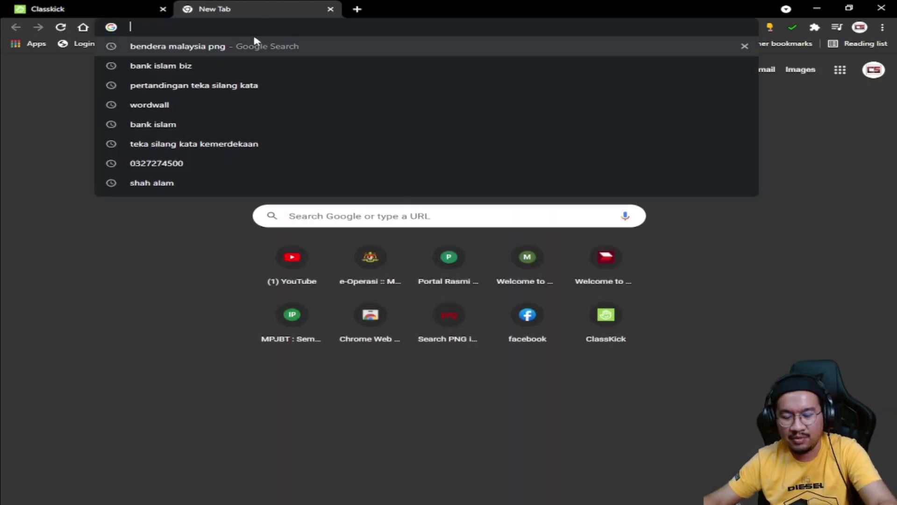
# Step: Load the copied student link, check its Start Working page, then close that window
pyautogui.hotkey('ctrl', 'v')
pyautogui.click(265, 46)
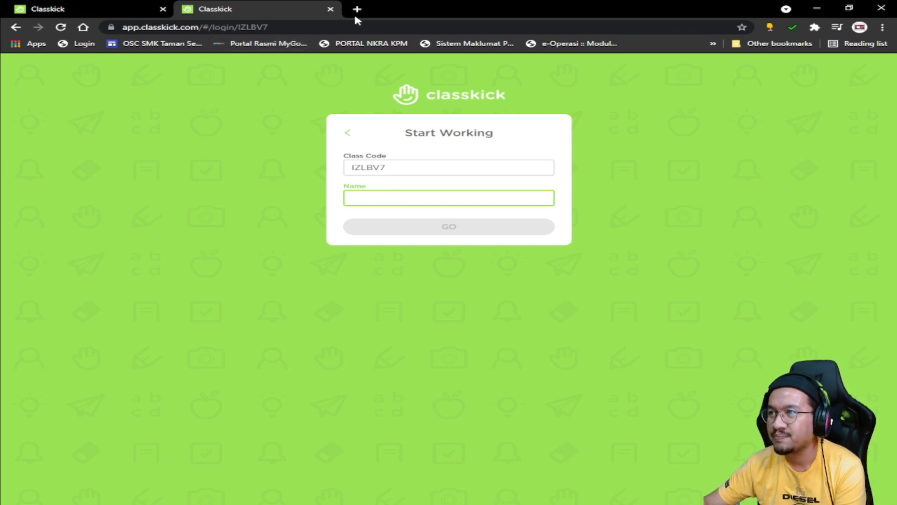
pyautogui.click(817, 8)
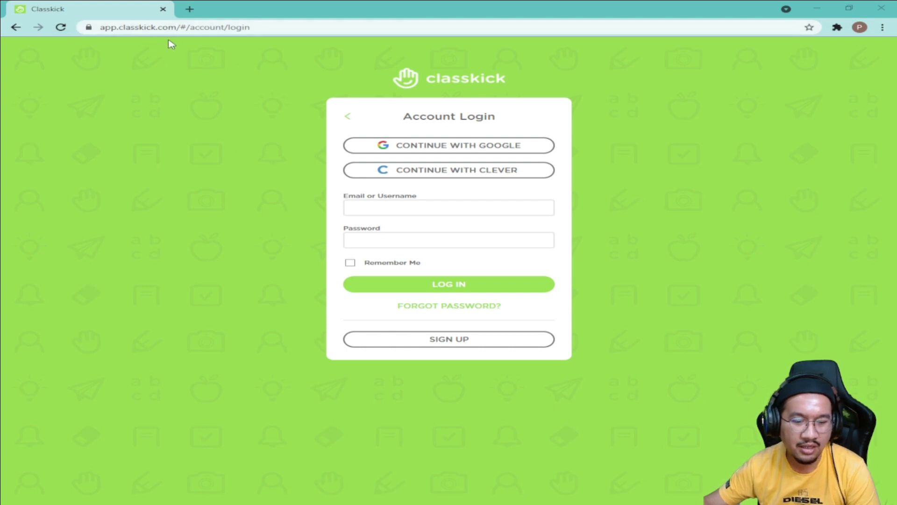
# Step: Search Google for 'classkick' in a new tab
pyautogui.hotkey('ctrl', '+')
pyautogui.hotkey('ctrl', '-')
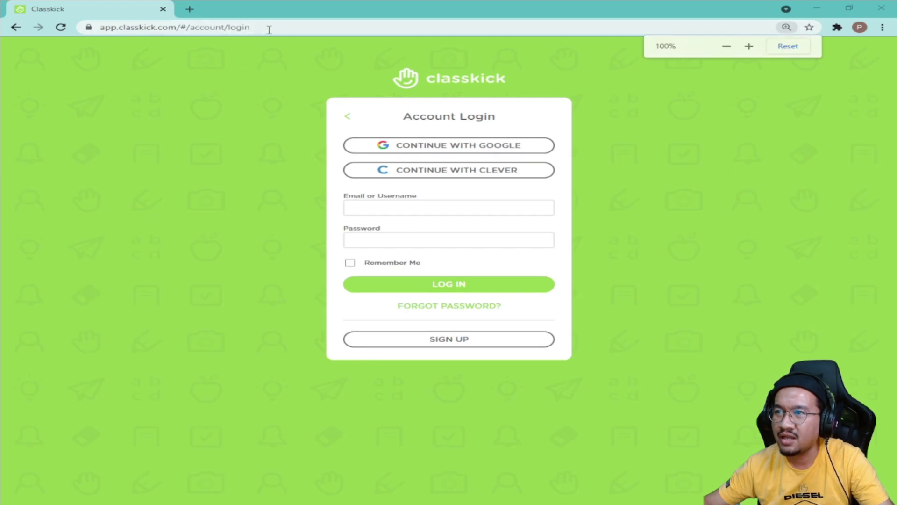
pyautogui.click(267, 28)
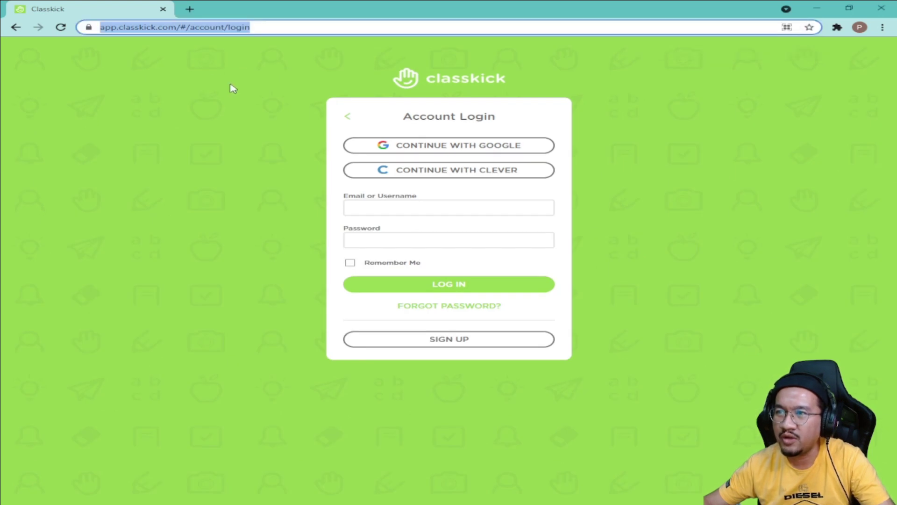
pyautogui.click(190, 9)
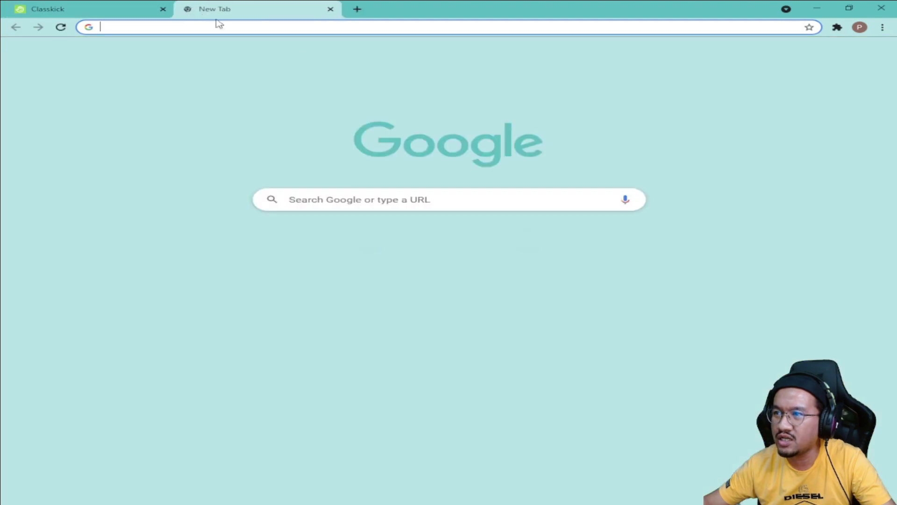
pyautogui.click(409, 198)
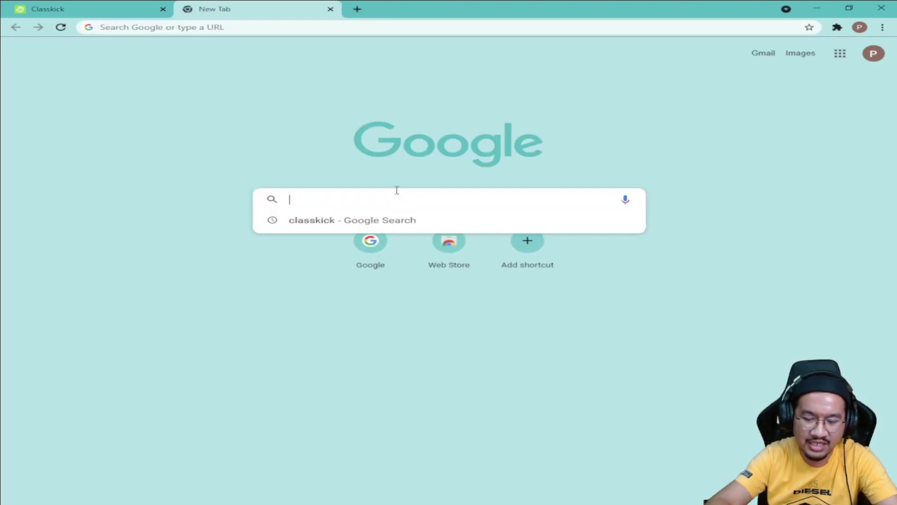
pyautogui.write('classkick')
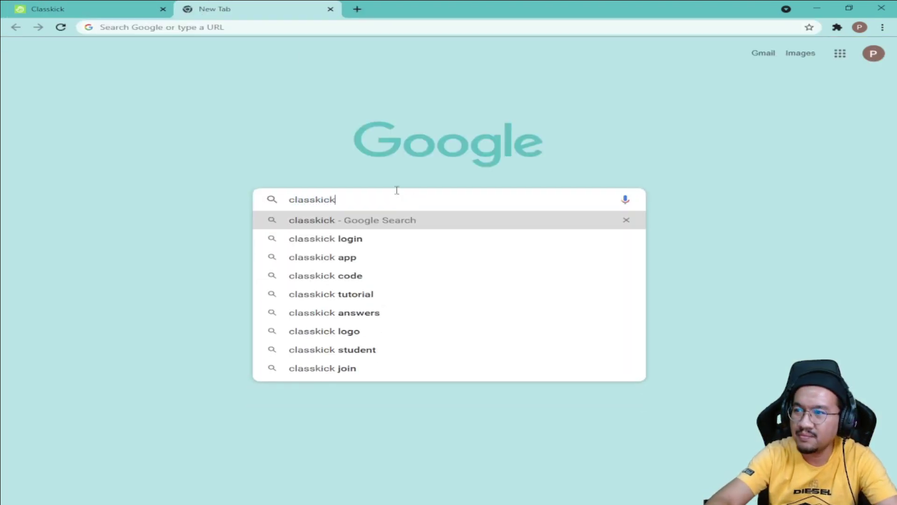
pyautogui.press('Return')
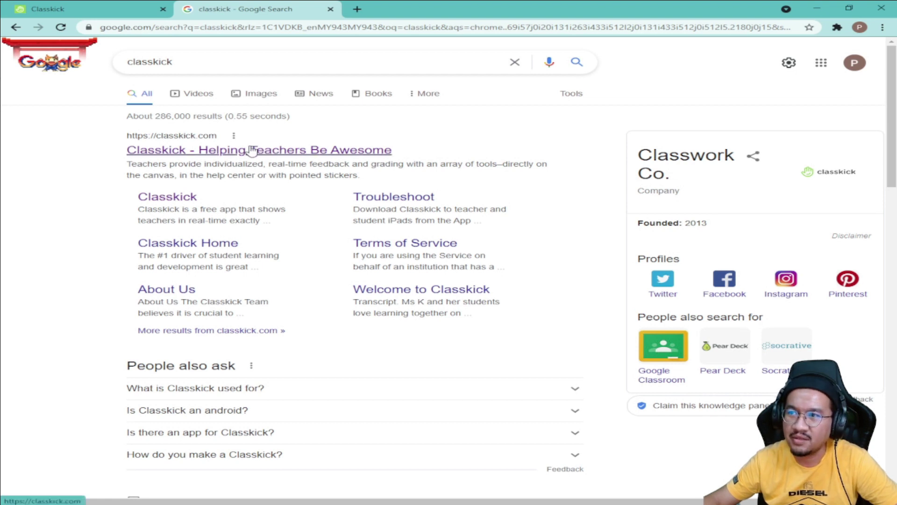
# Step: Open the 'Classkick - Helping Teachers Be Awesome' result and choose 'Sign up, it's free'
pyautogui.click(91, 9)
pyautogui.click(260, 10)
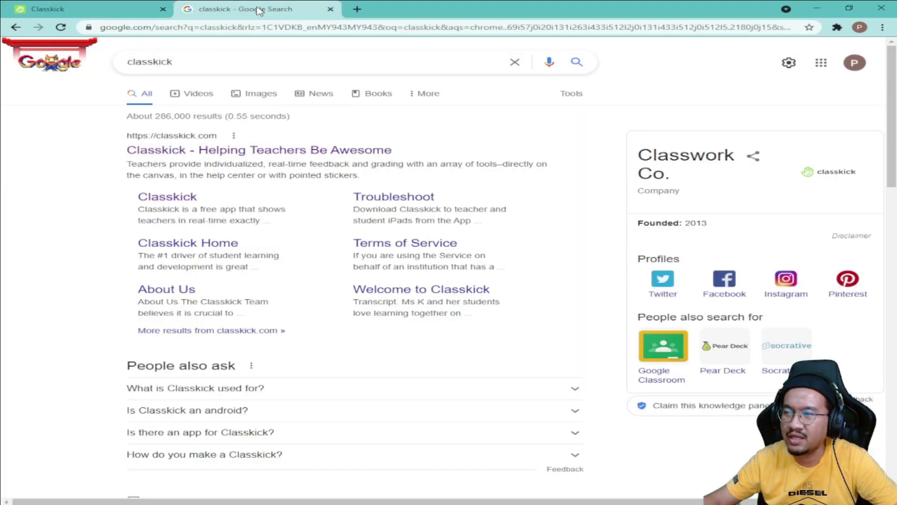
pyautogui.click(272, 153)
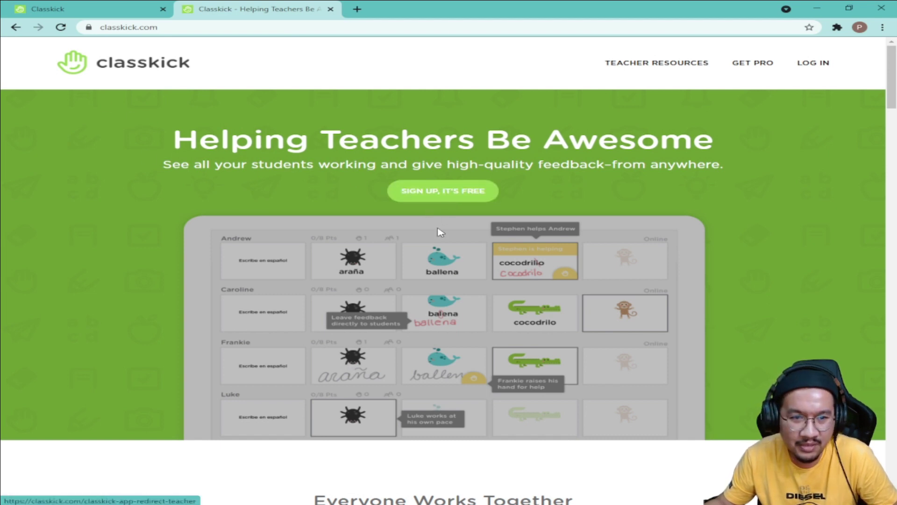
pyautogui.click(455, 198)
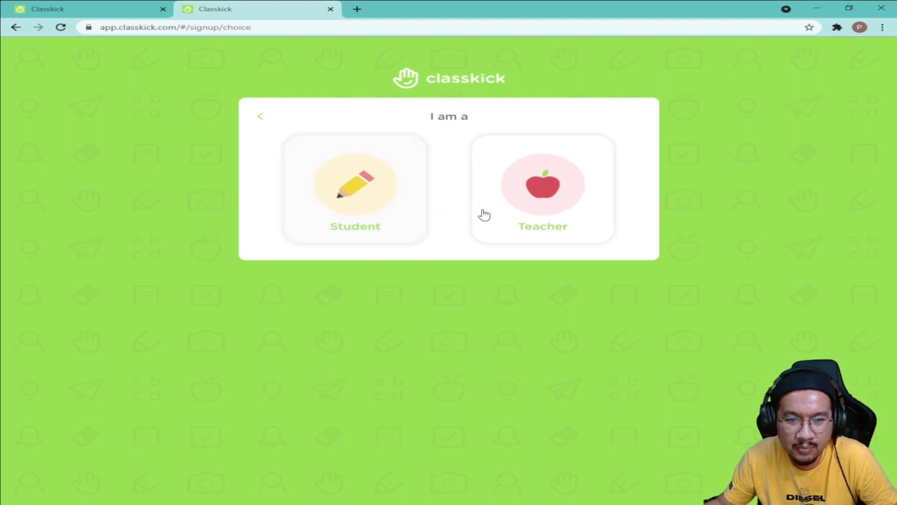
# Step: Choose Teacher on the 'I am a' sign-up page
pyautogui.click(547, 210)
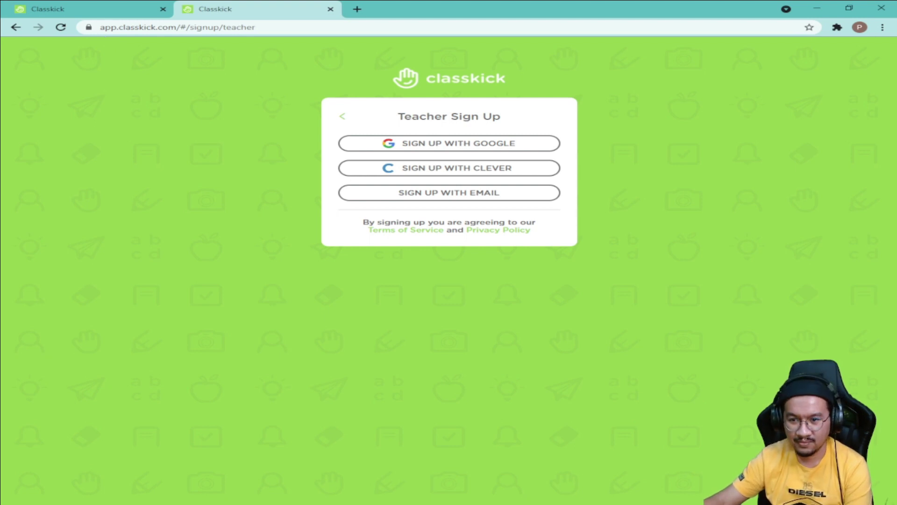
# Step: Return to the Classkick Account Login tab and choose Continue with Google
pyautogui.click(96, 9)
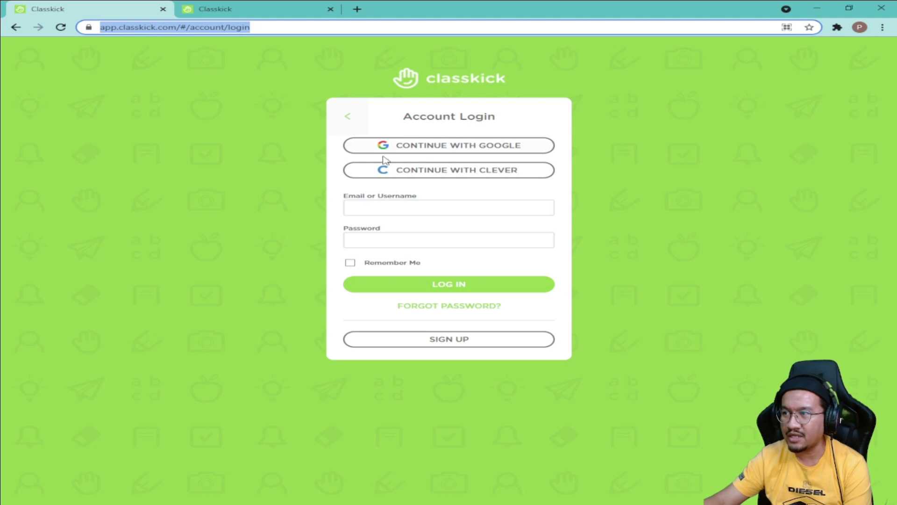
pyautogui.click(480, 151)
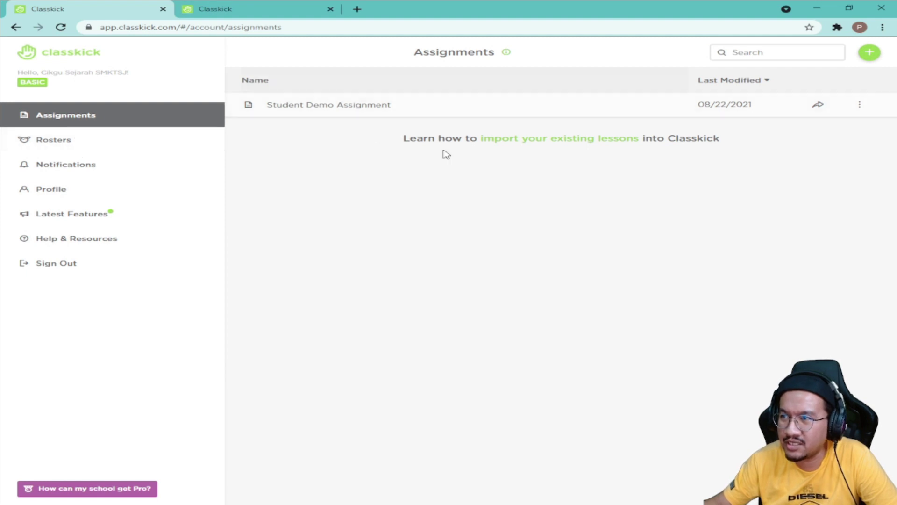
# Step: Go to Rosters and open Sample Roster's Edit Roster page
pyautogui.click(60, 148)
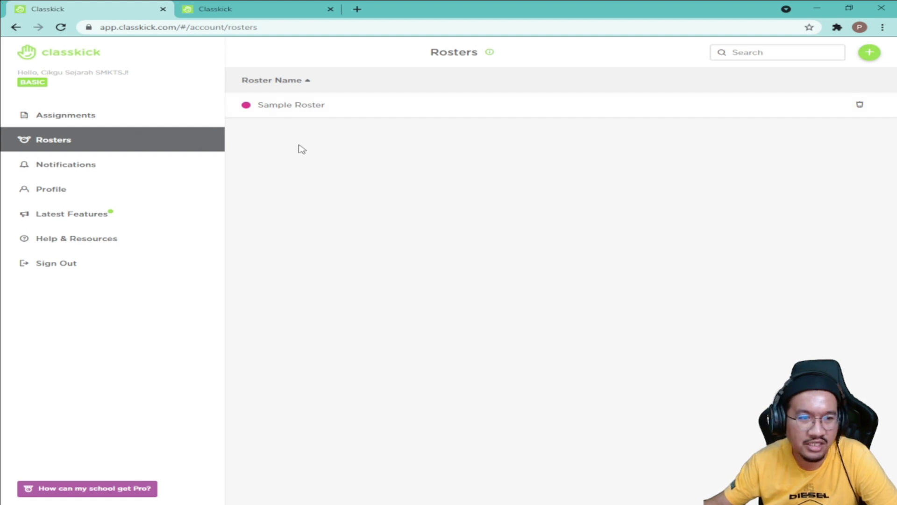
pyautogui.click(313, 112)
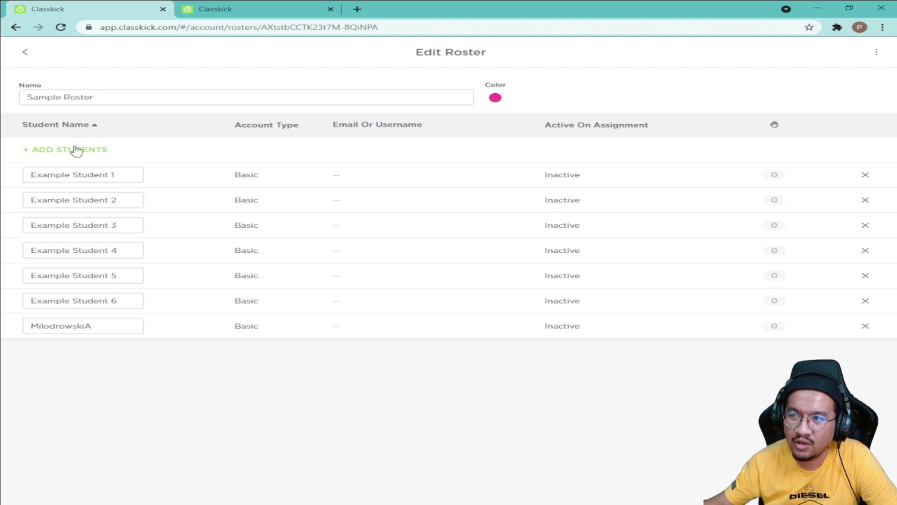
# Step: Back out of Edit Roster to the rosters, then open Assignments from the sidebar
pyautogui.click(26, 56)
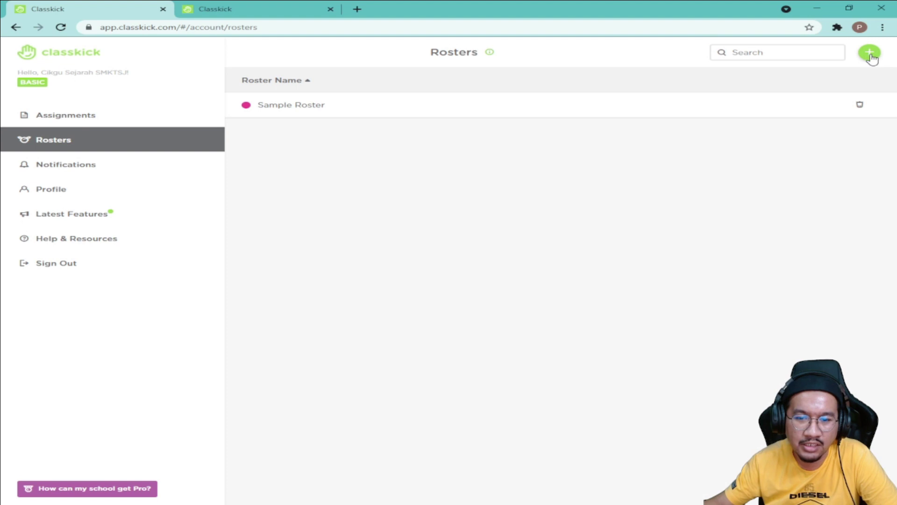
pyautogui.click(100, 118)
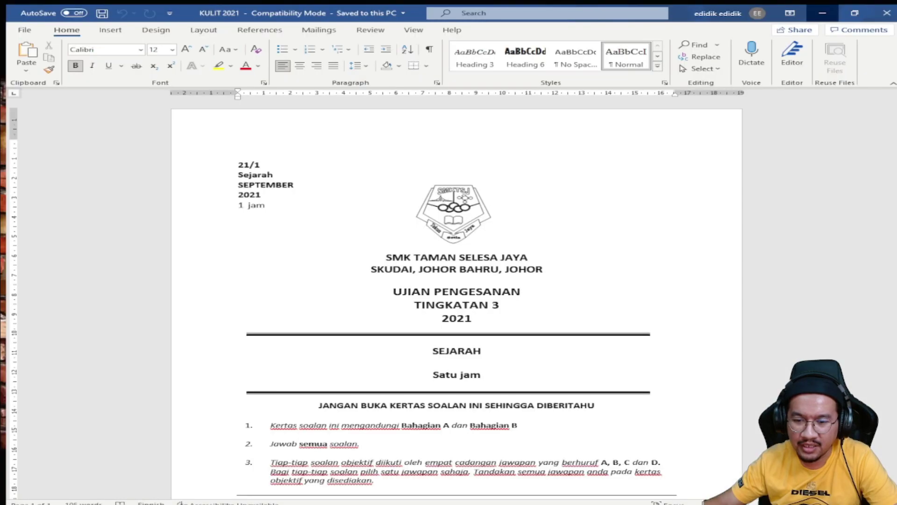
# Step: Scroll through the KULIT 2021 cover page, then bring up Word's File Home page with recent documents
pyautogui.scroll(-3, 419, 330)
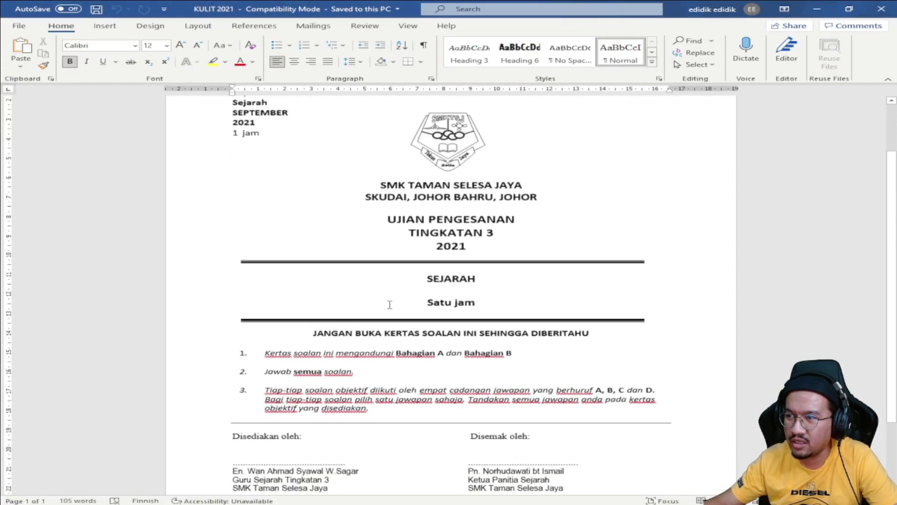
pyautogui.scroll(2, 297, 243)
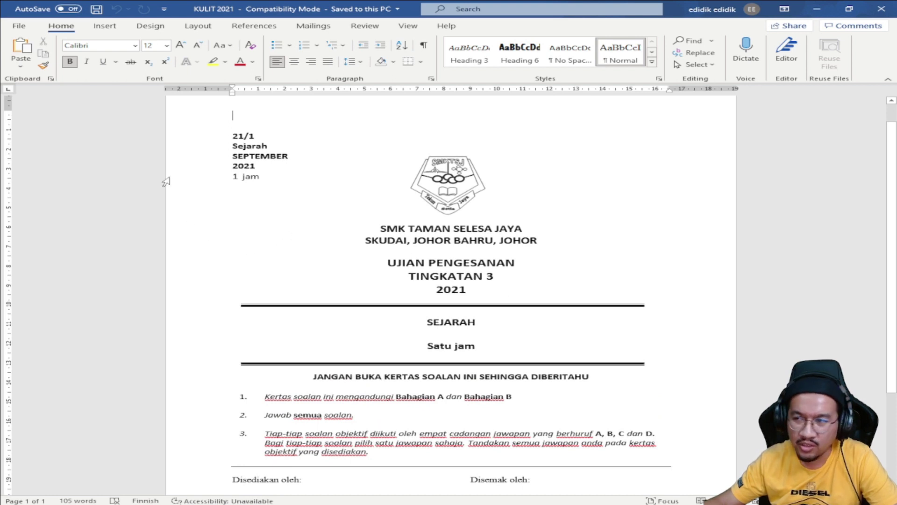
pyautogui.scroll(-1, 161, 178)
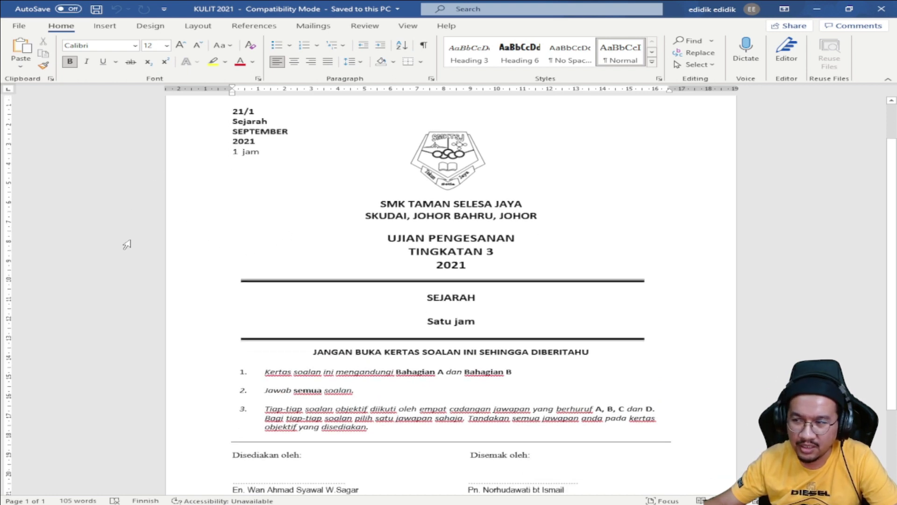
pyautogui.scroll(-1, 126, 243)
pyautogui.scroll(-1, 128, 244)
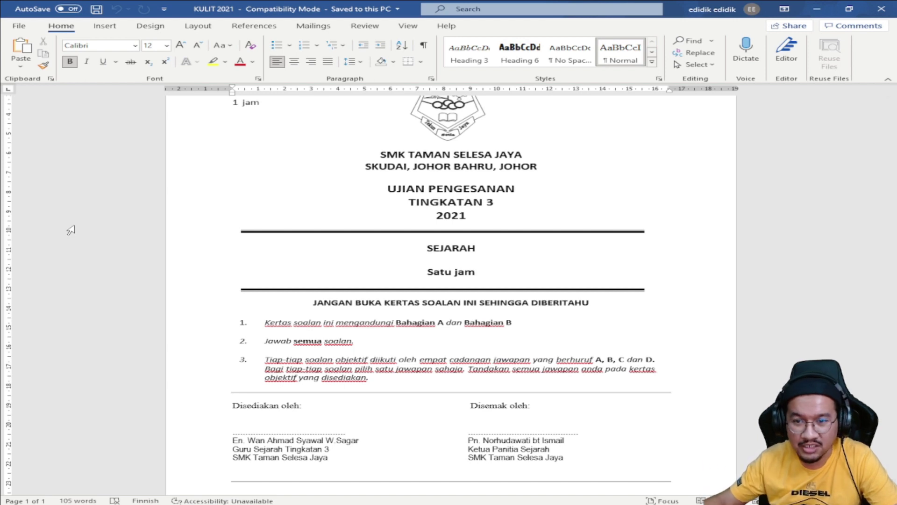
pyautogui.scroll(3, 194, 294)
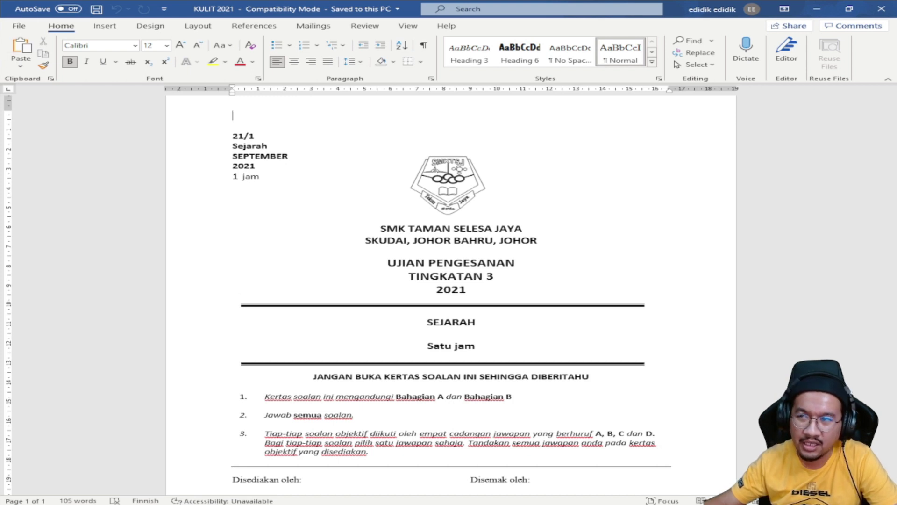
pyautogui.click(18, 27)
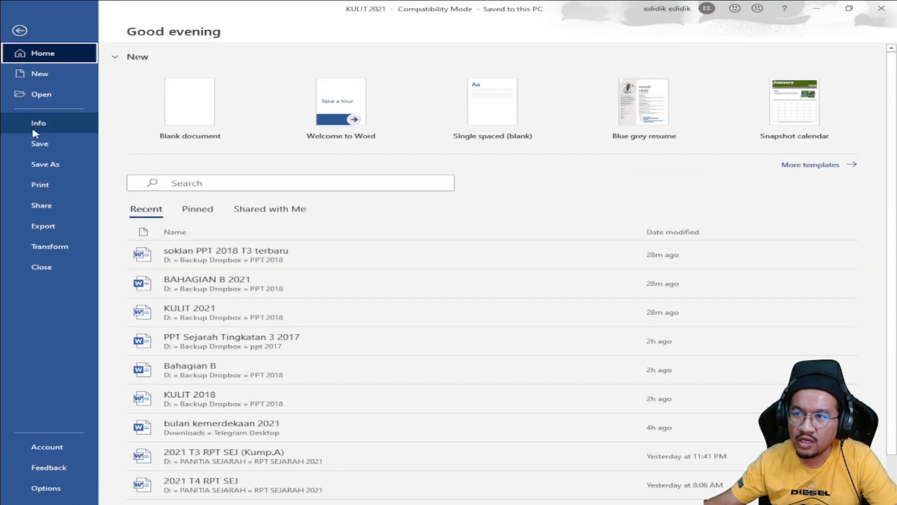
# Step: Look at the Save As file types, close the list without choosing PDF, and return to KULIT 2021
pyautogui.click(45, 164)
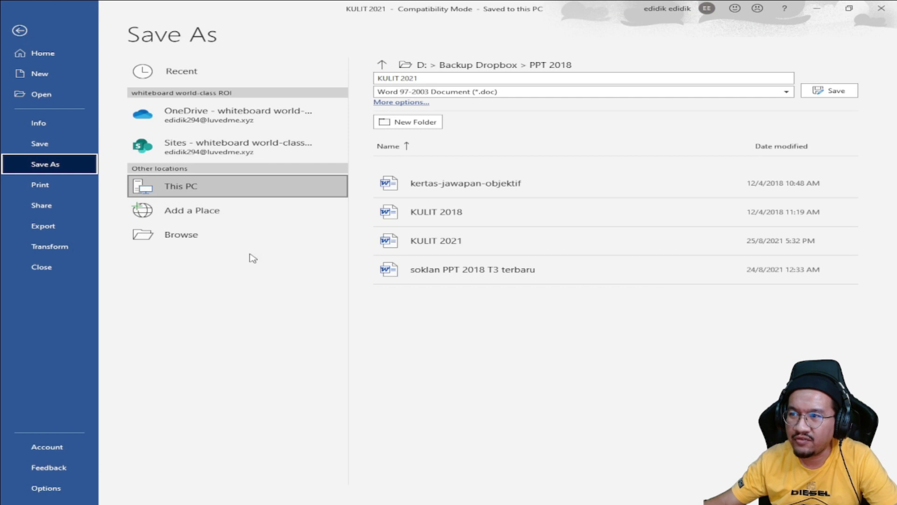
pyautogui.click(785, 92)
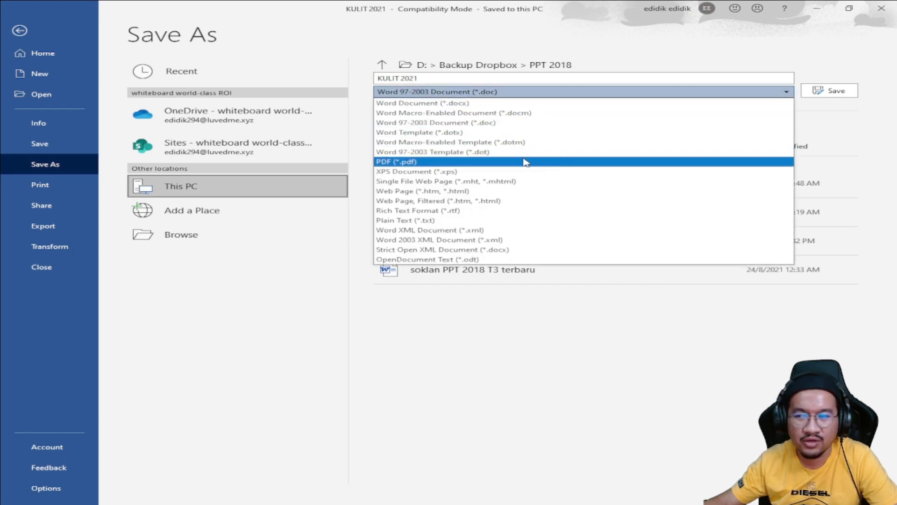
pyautogui.click(270, 274)
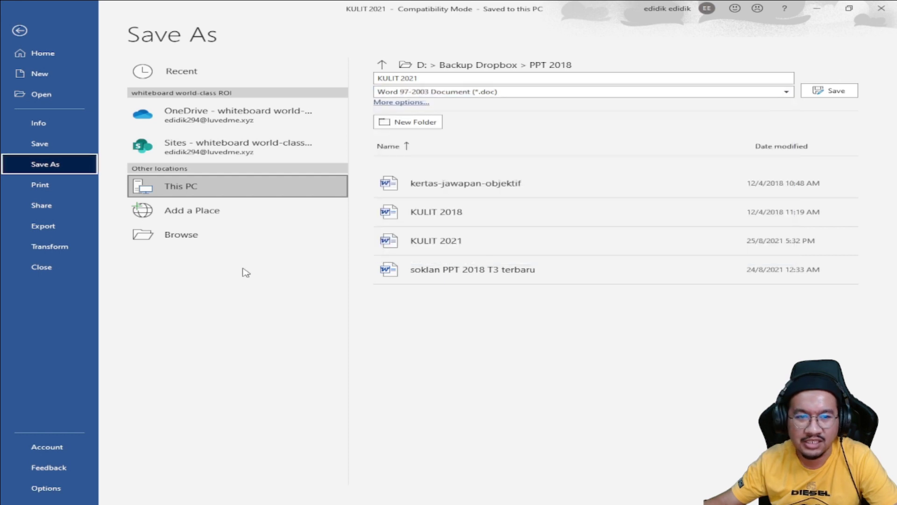
pyautogui.click(19, 30)
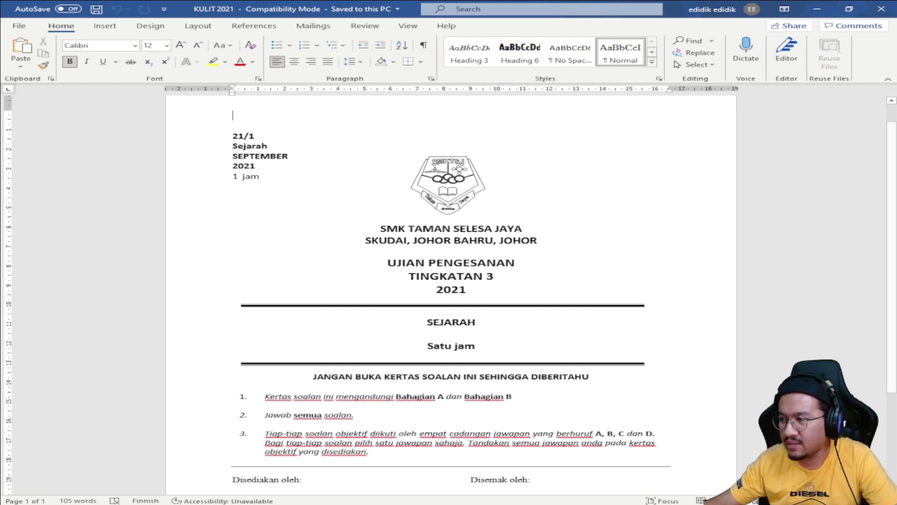
pyautogui.click(689, 465)
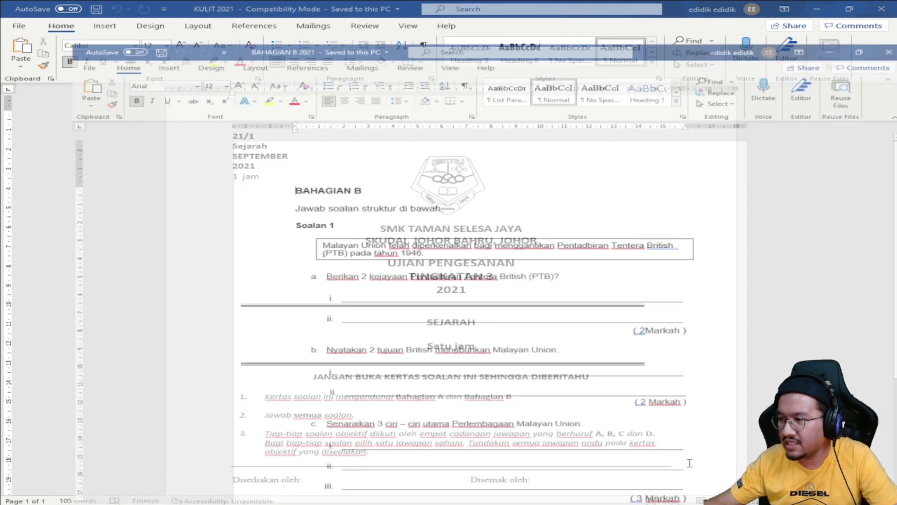
pyautogui.click(785, 449)
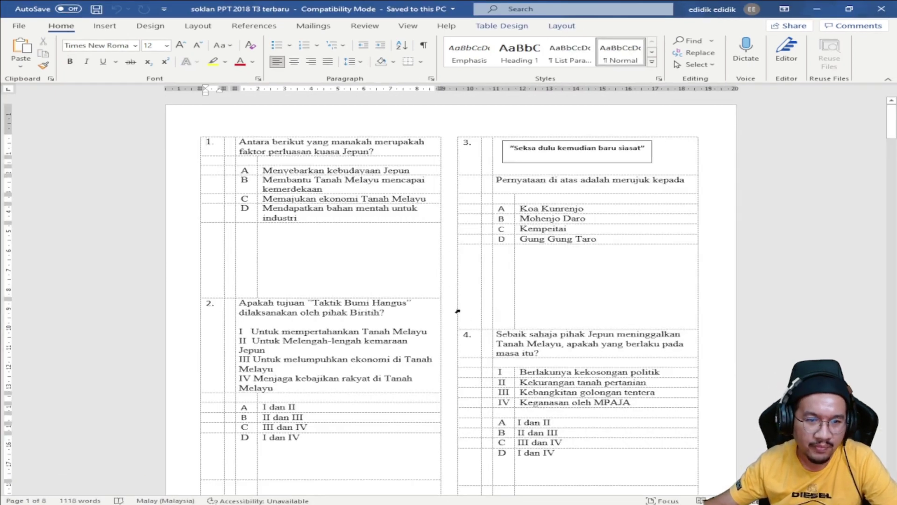
pyautogui.scroll(-3, 312, 261)
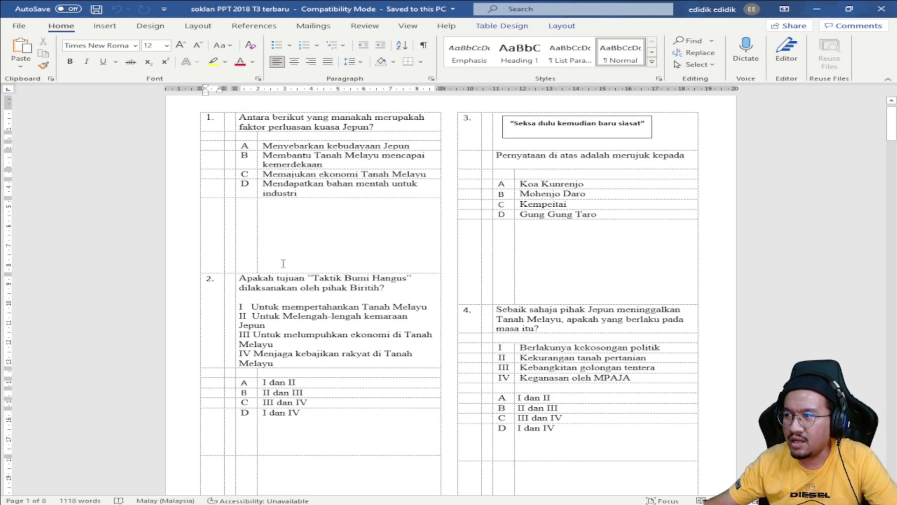
pyautogui.scroll(2, 324, 228)
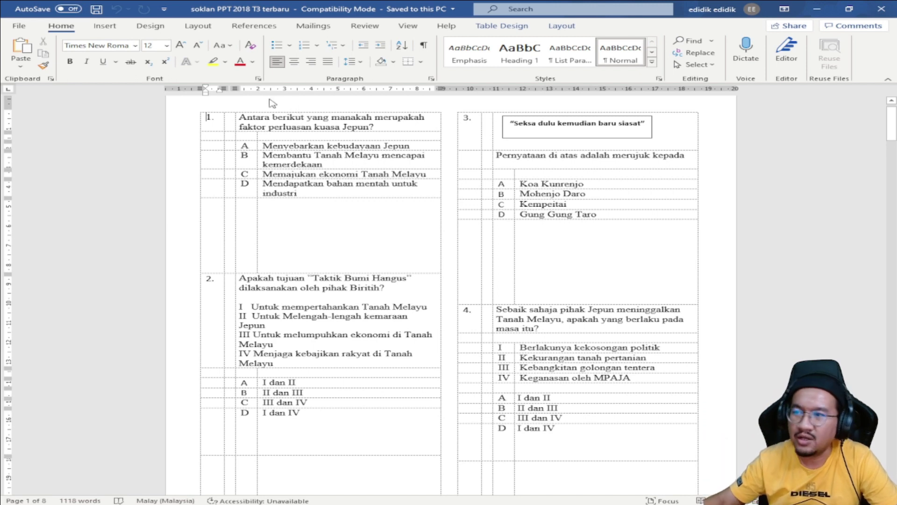
pyautogui.scroll(1, 271, 234)
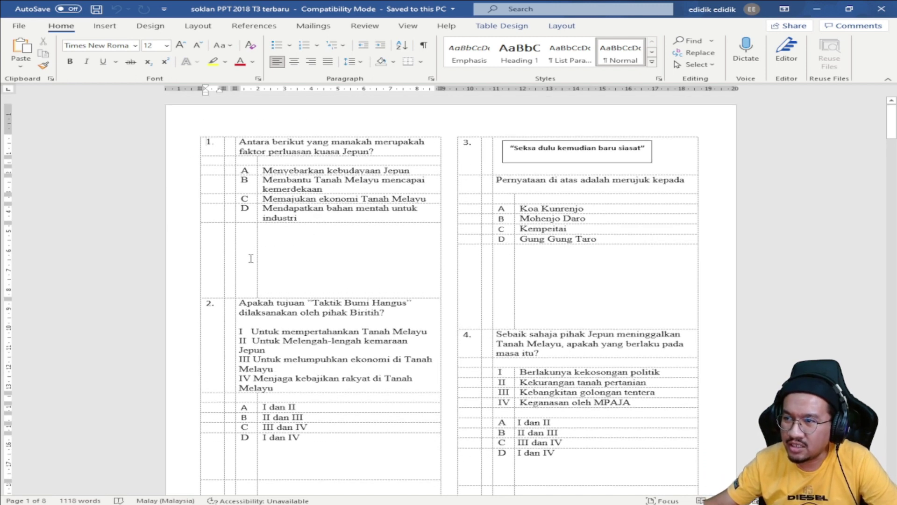
pyautogui.scroll(-1, 250, 251)
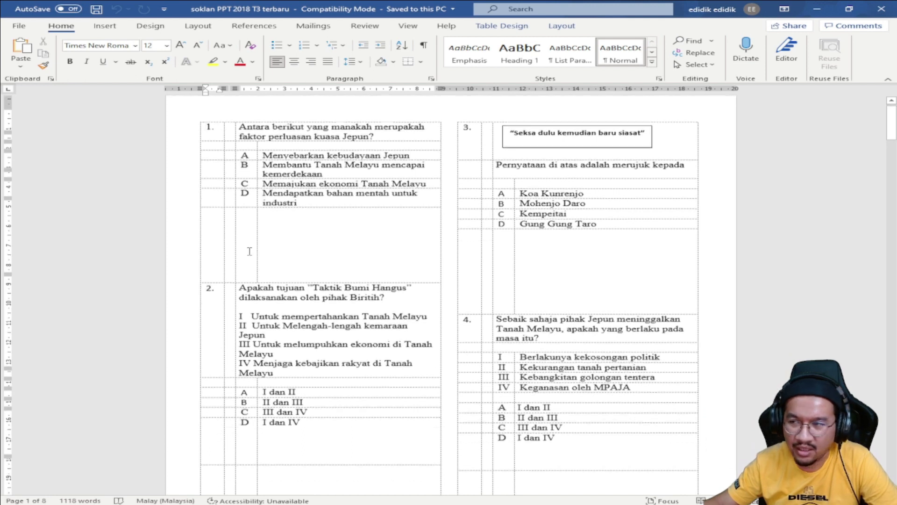
pyautogui.click(268, 209)
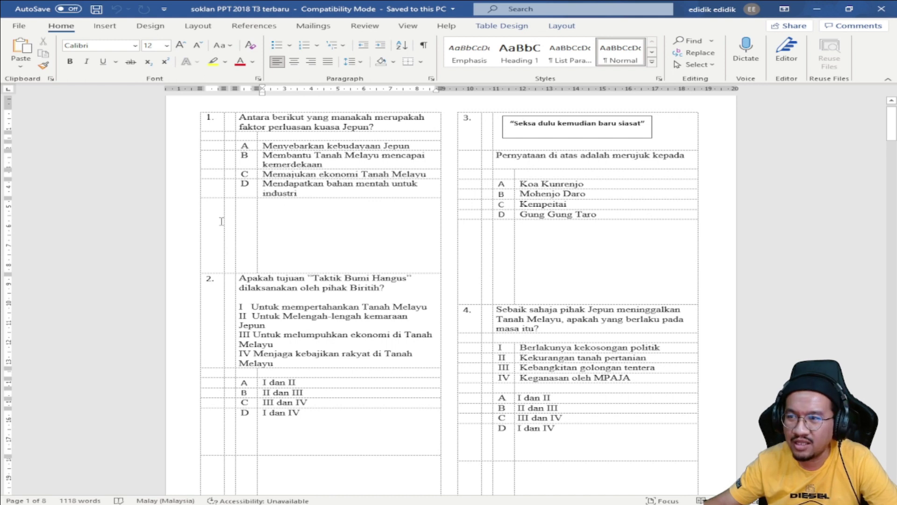
pyautogui.moveTo(187, 212)
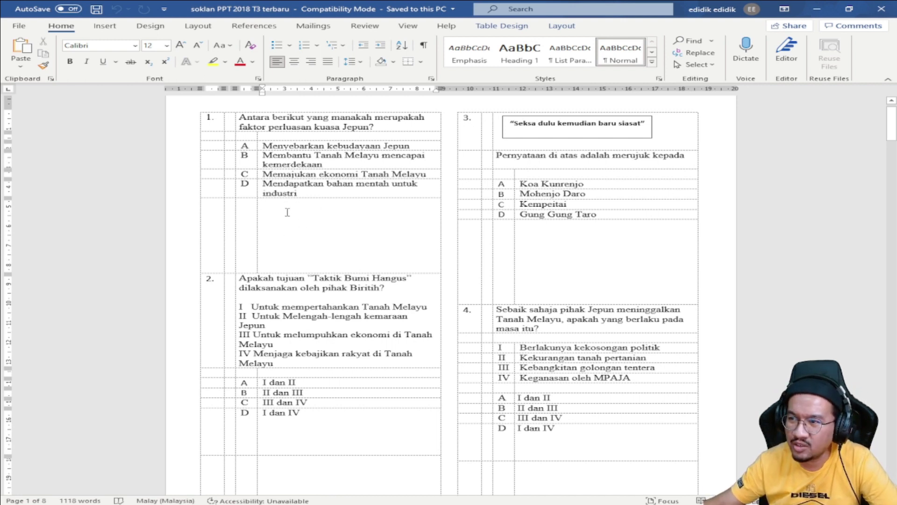
# Step: Scroll through the 'soklan PPT 2018 T3 terbaru' questions down to questions 25–28 on page 7
pyautogui.scroll(-1, 304, 248)
pyautogui.scroll(1, 306, 248)
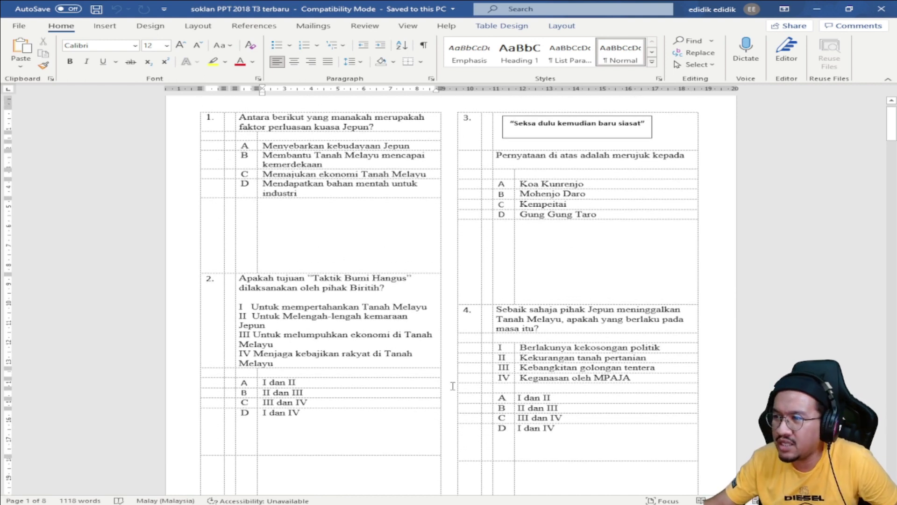
pyautogui.scroll(-3, 571, 409)
pyautogui.scroll(2, 661, 163)
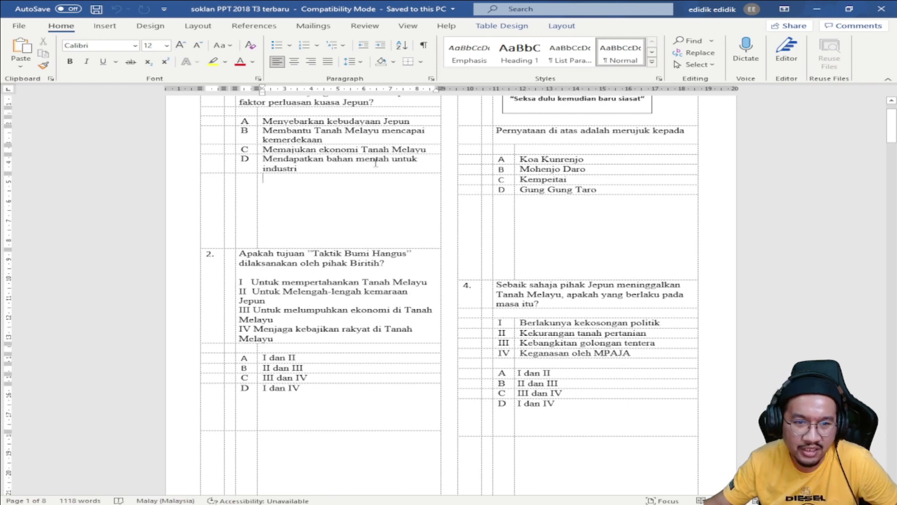
pyautogui.scroll(2, 256, 194)
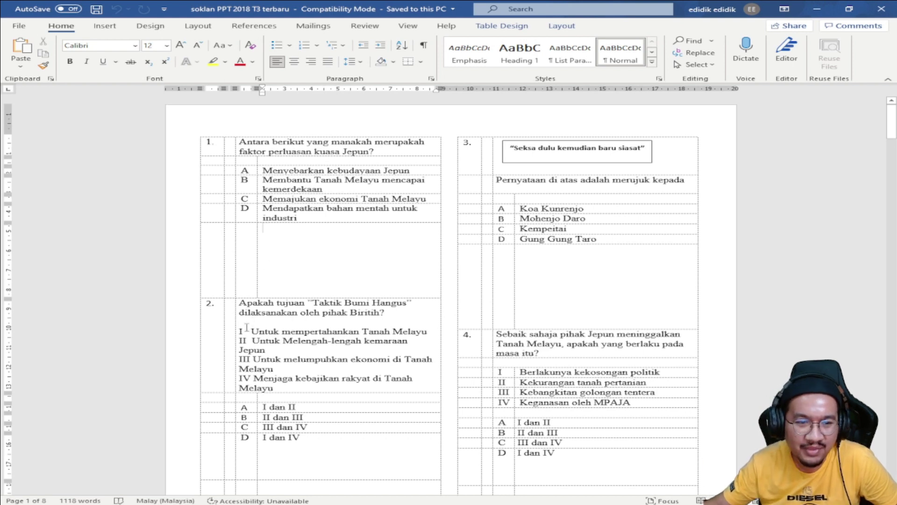
pyautogui.scroll(-8, 295, 359)
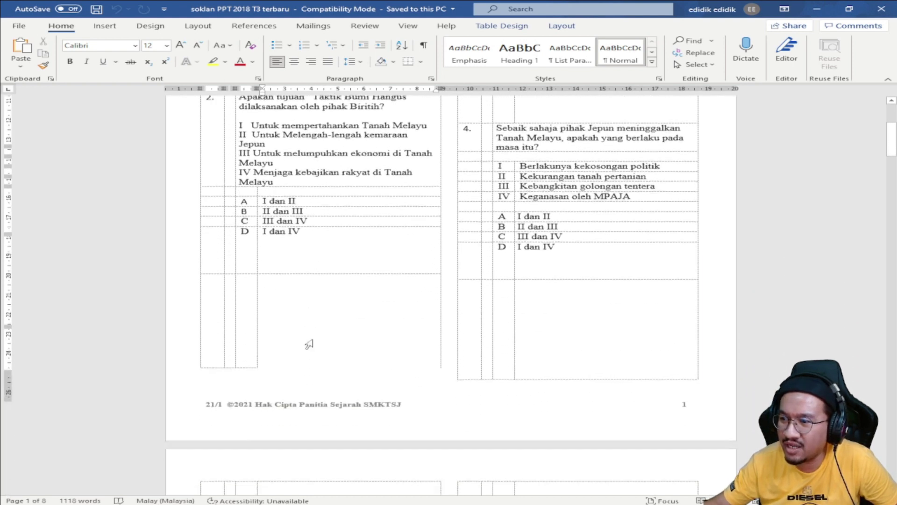
pyautogui.scroll(-16, 321, 332)
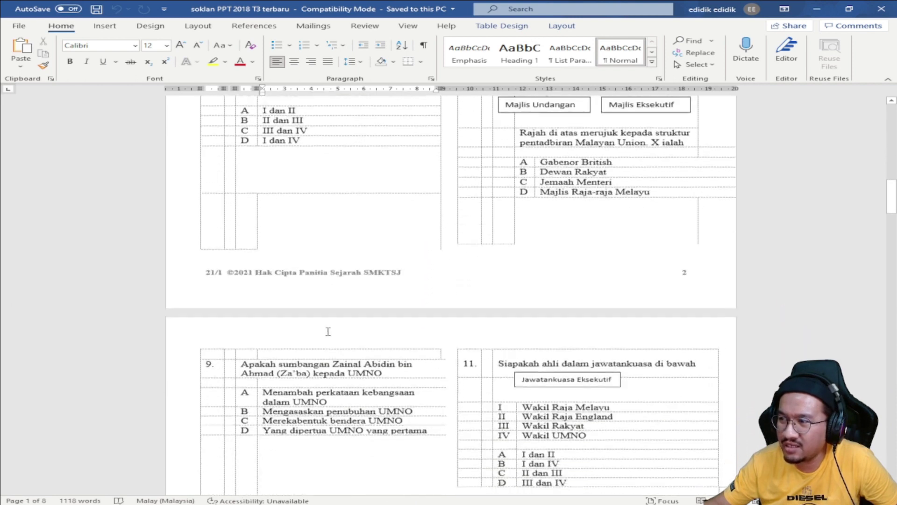
pyautogui.scroll(-18, 320, 336)
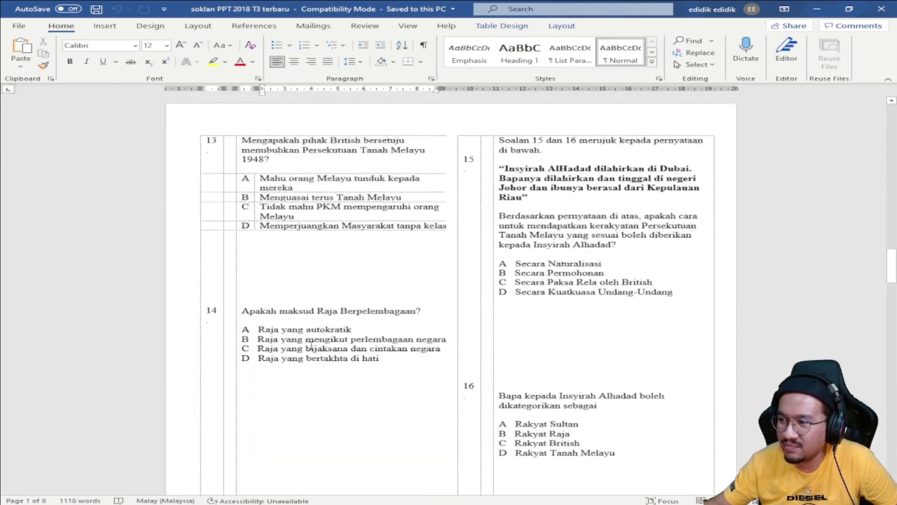
pyautogui.scroll(-20, 310, 354)
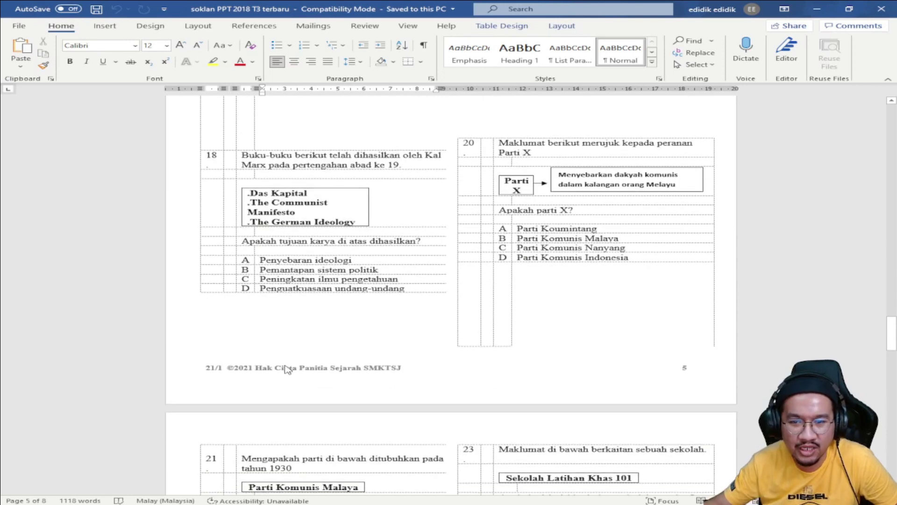
pyautogui.scroll(-3, 284, 367)
pyautogui.scroll(-20, 273, 368)
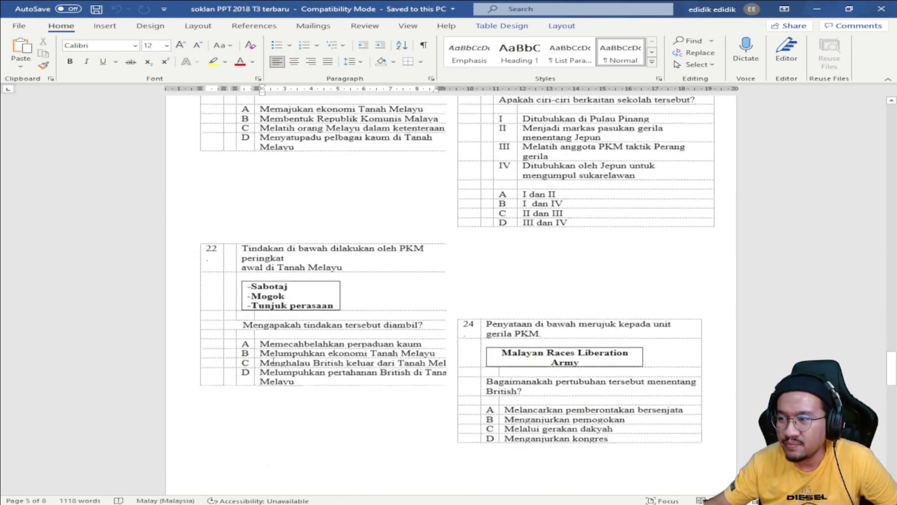
pyautogui.scroll(-8, 276, 357)
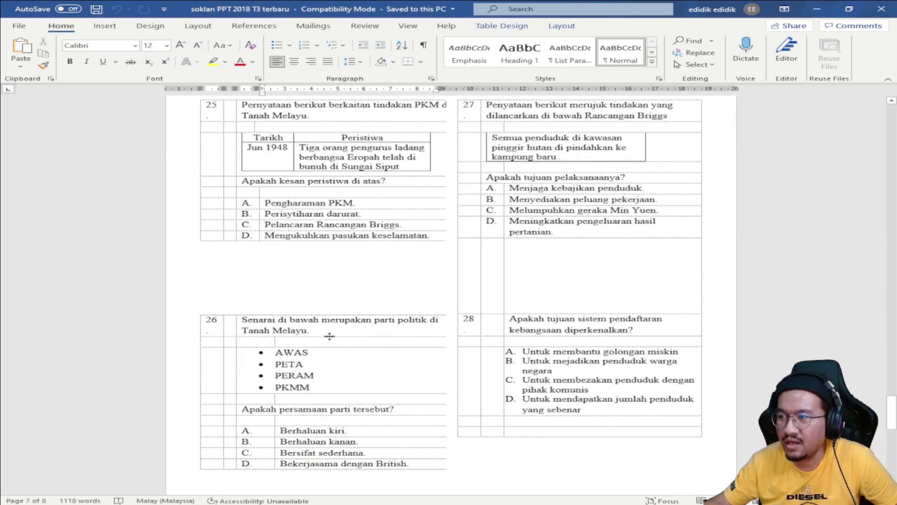
pyautogui.scroll(-1, 321, 299)
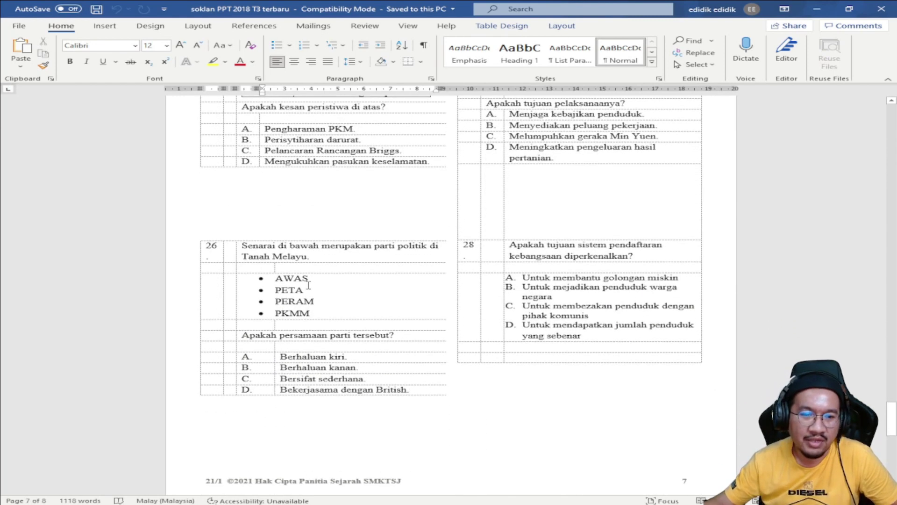
pyautogui.scroll(2, 480, 253)
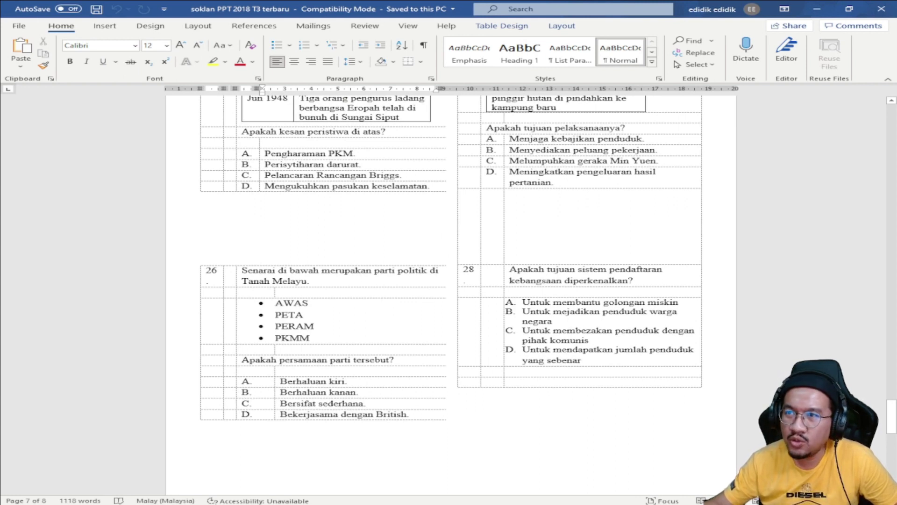
pyautogui.click(22, 29)
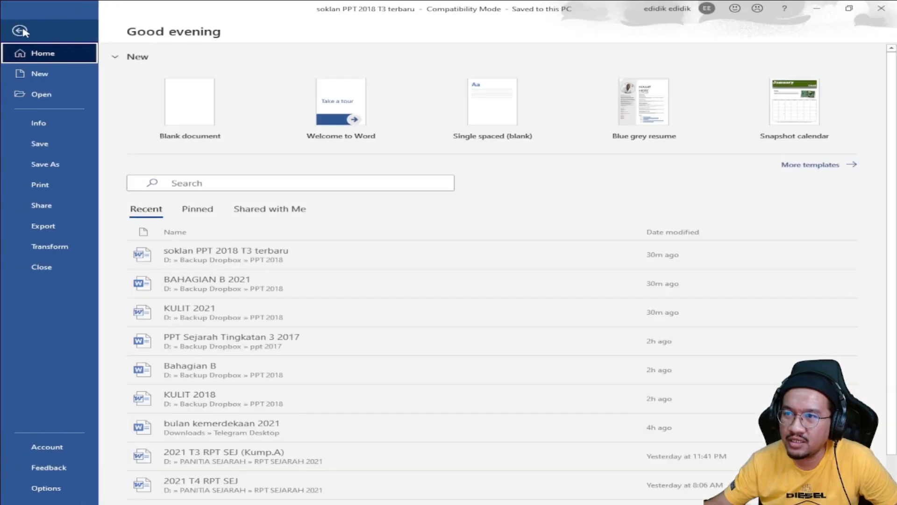
pyautogui.click(60, 164)
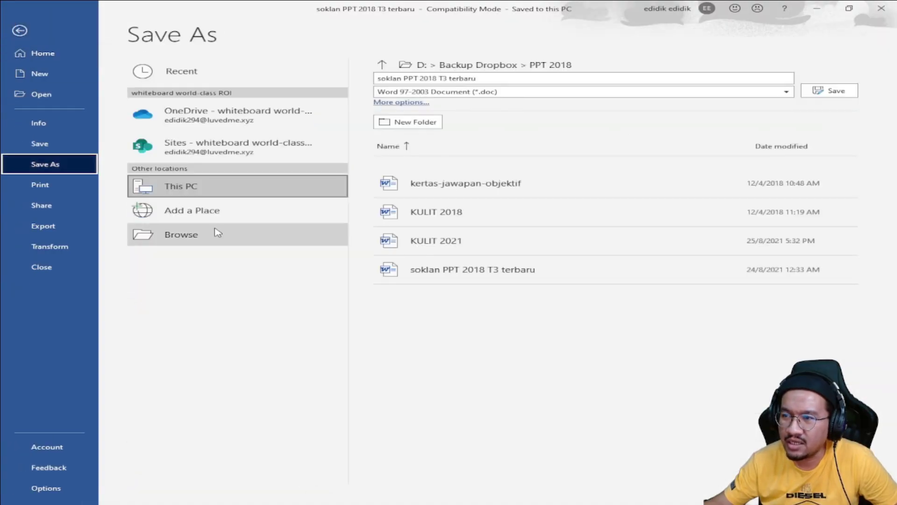
pyautogui.click(200, 239)
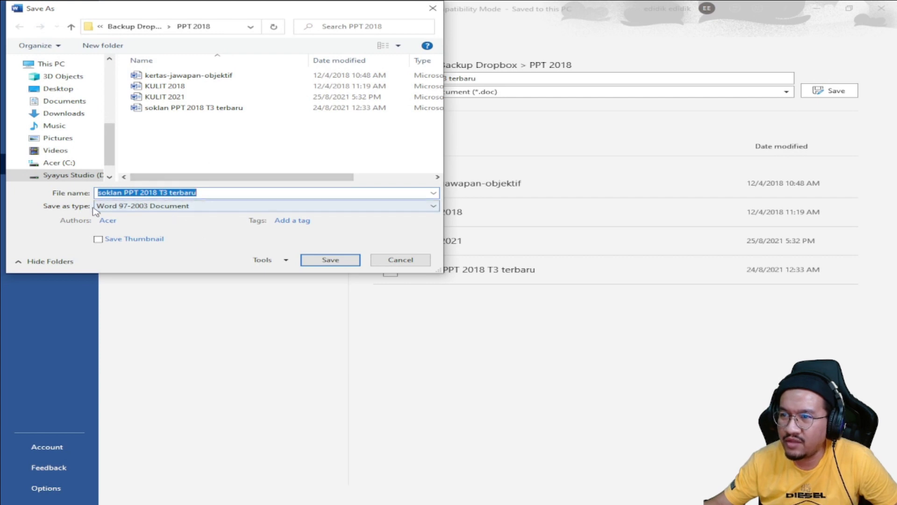
pyautogui.click(124, 207)
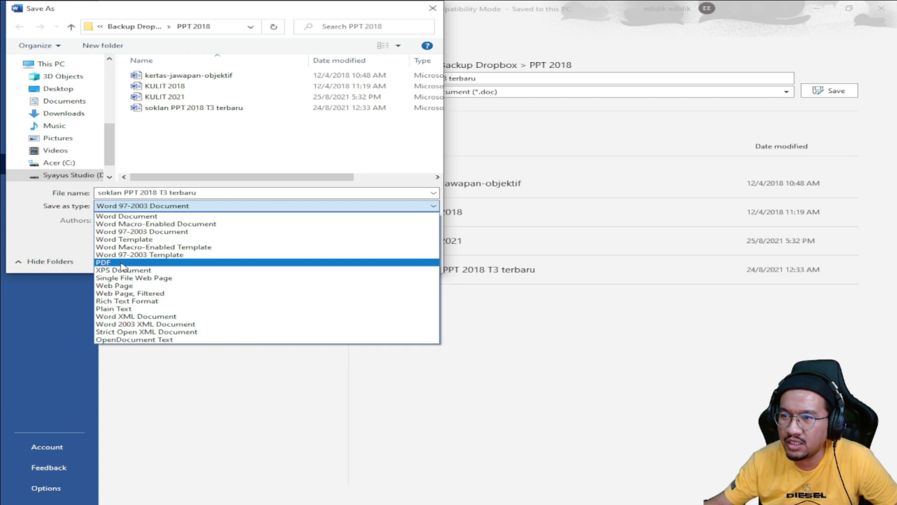
pyautogui.click(121, 263)
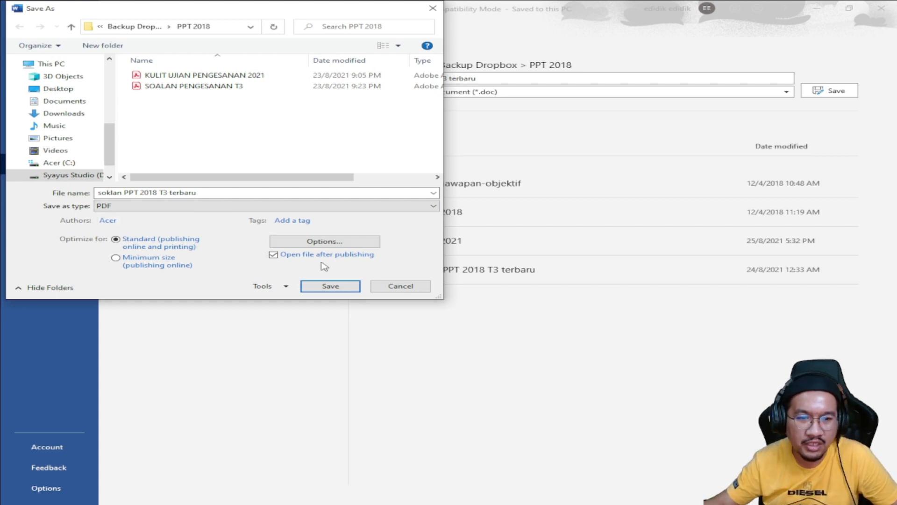
pyautogui.click(387, 290)
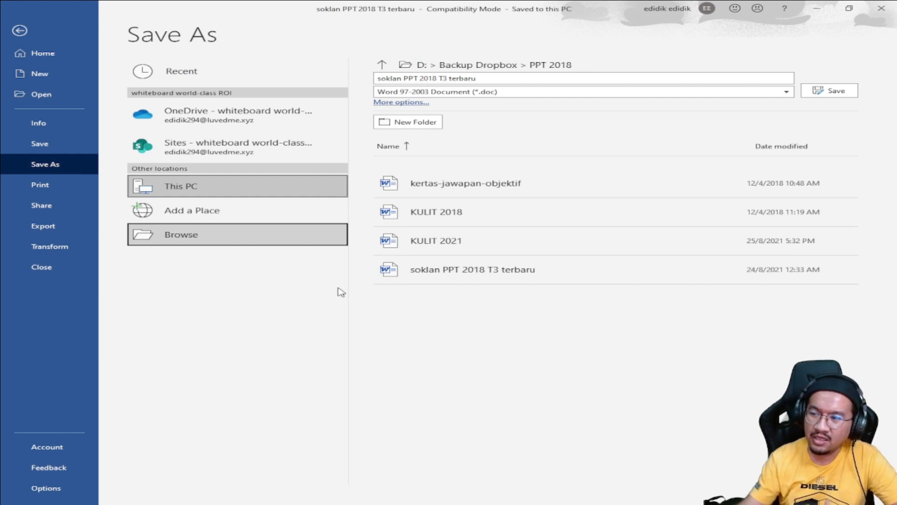
pyautogui.click(598, 503)
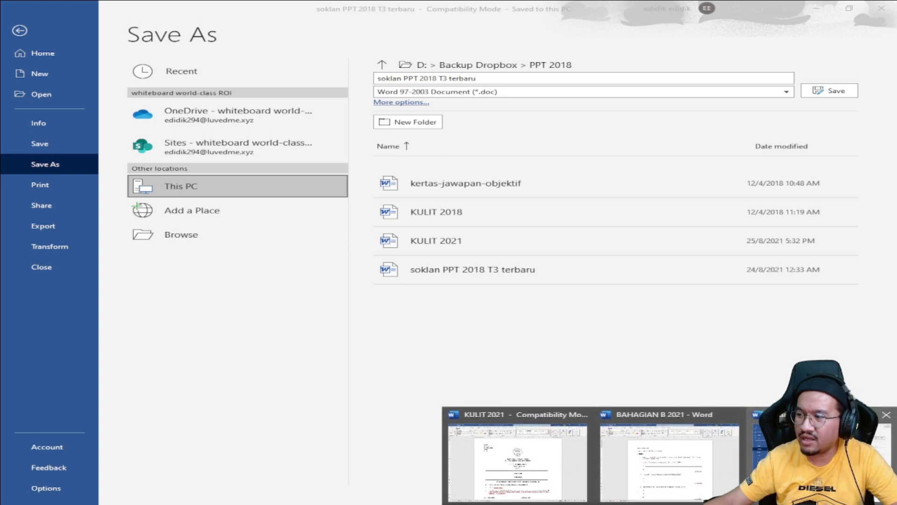
pyautogui.click(766, 449)
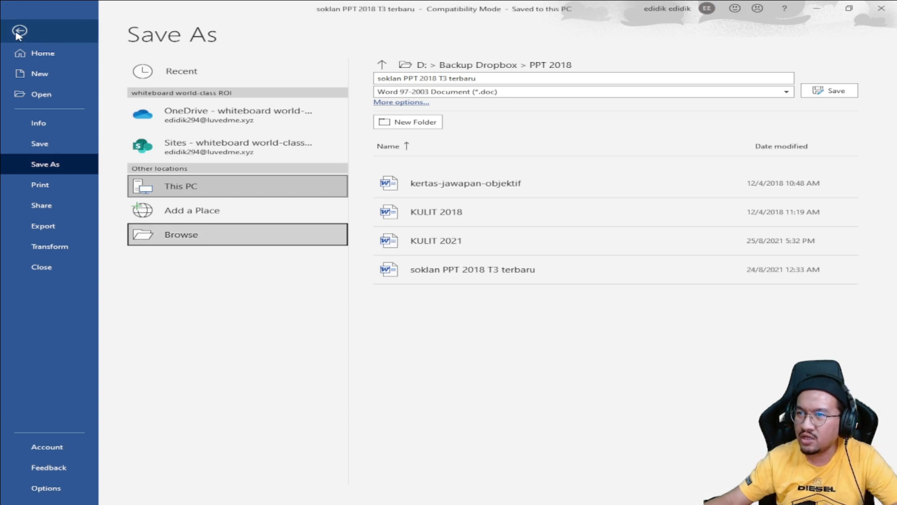
pyautogui.click(18, 32)
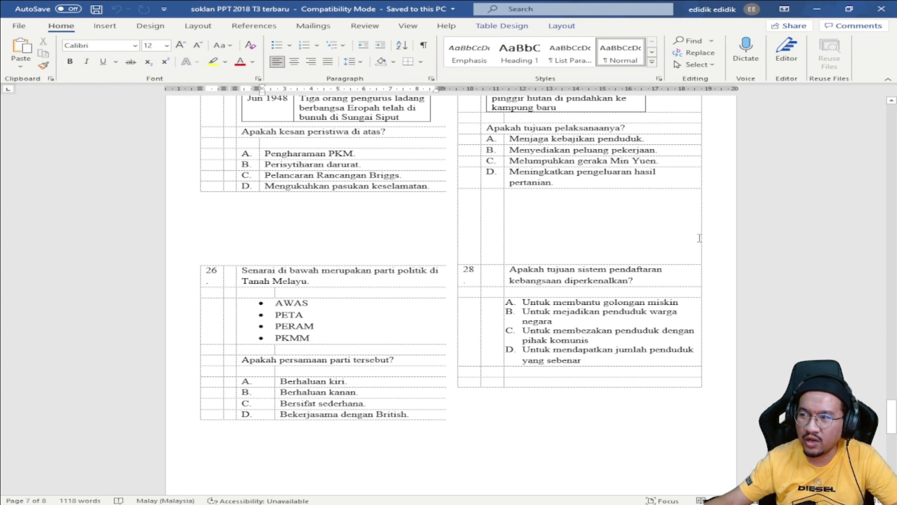
# Step: Scroll back over the exam questions, then switch with Alt+Tab to the Classkick Assignments page in Chrome
pyautogui.scroll(7, 421, 384)
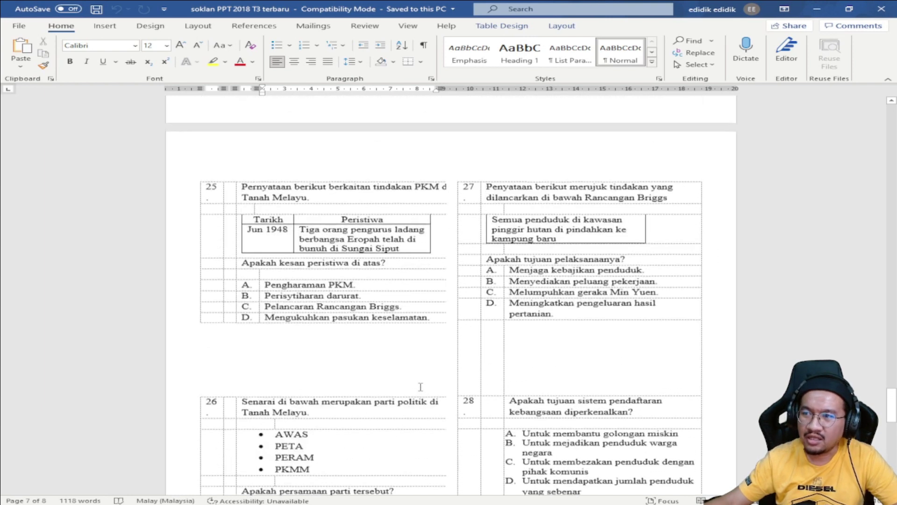
pyautogui.scroll(4, 366, 216)
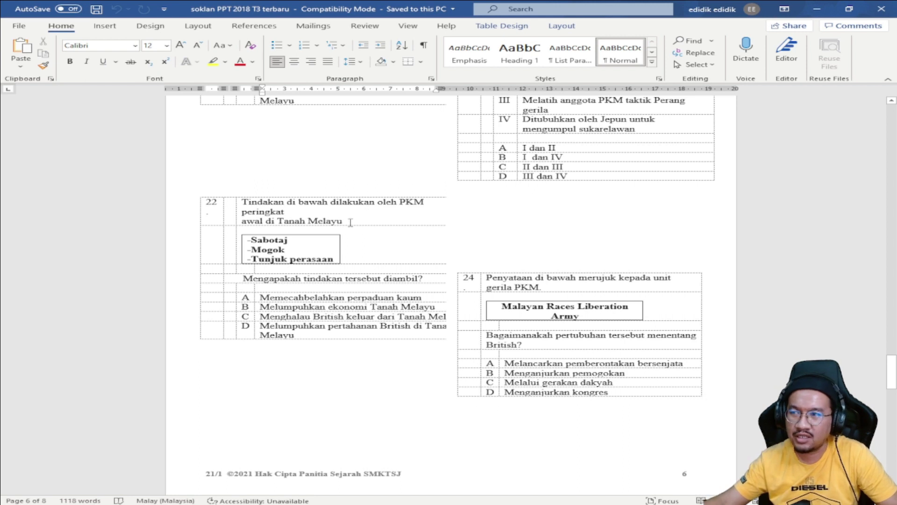
pyautogui.scroll(4, 350, 222)
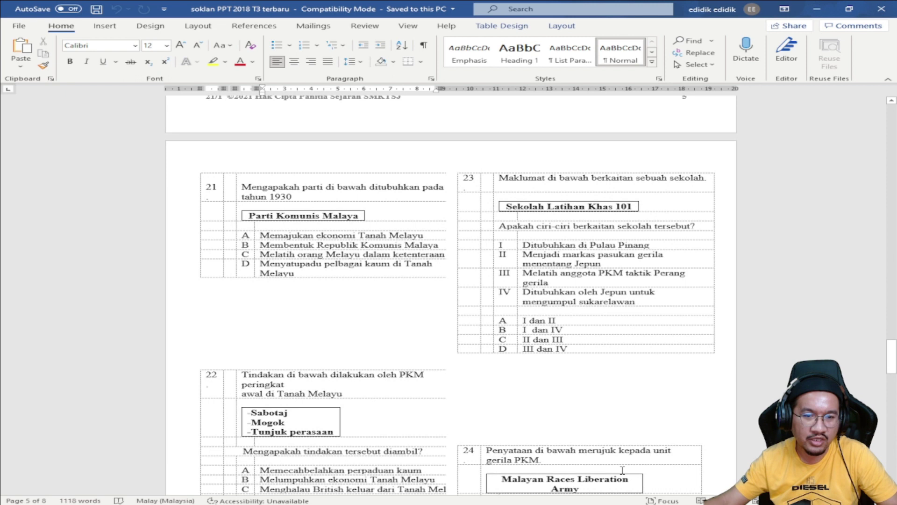
pyautogui.scroll(-1, 587, 476)
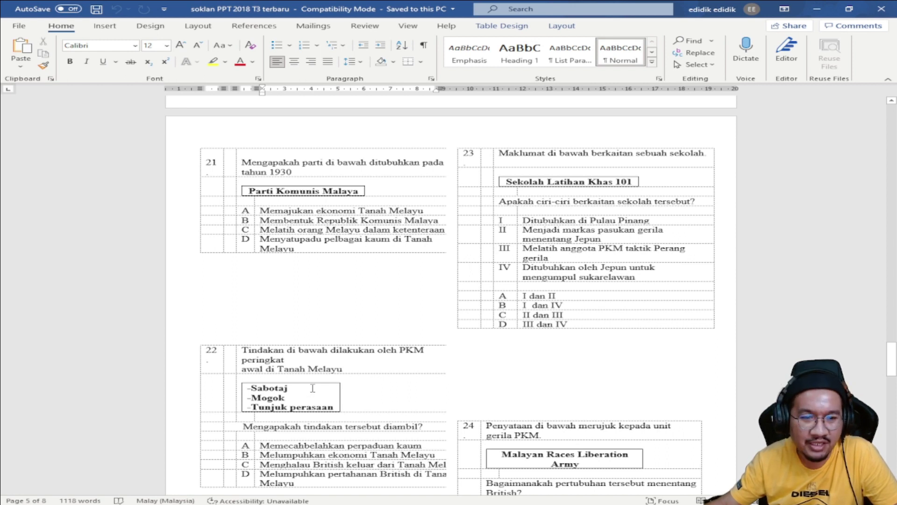
pyautogui.scroll(-3, 312, 388)
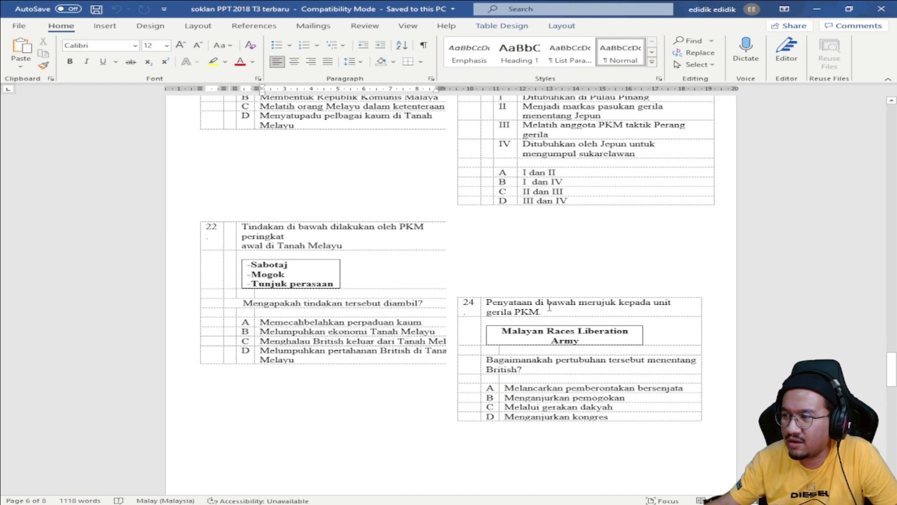
pyautogui.scroll(1, 530, 317)
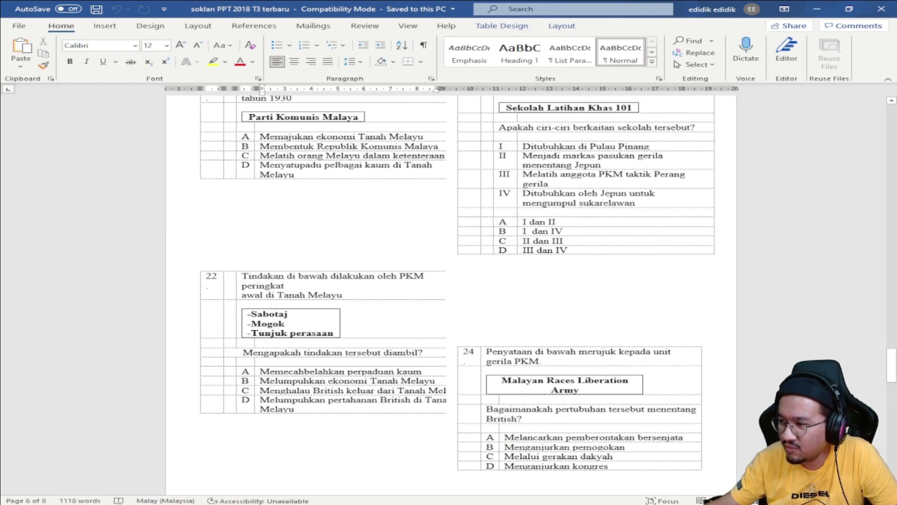
pyautogui.hotkey('alt', 'Tab')
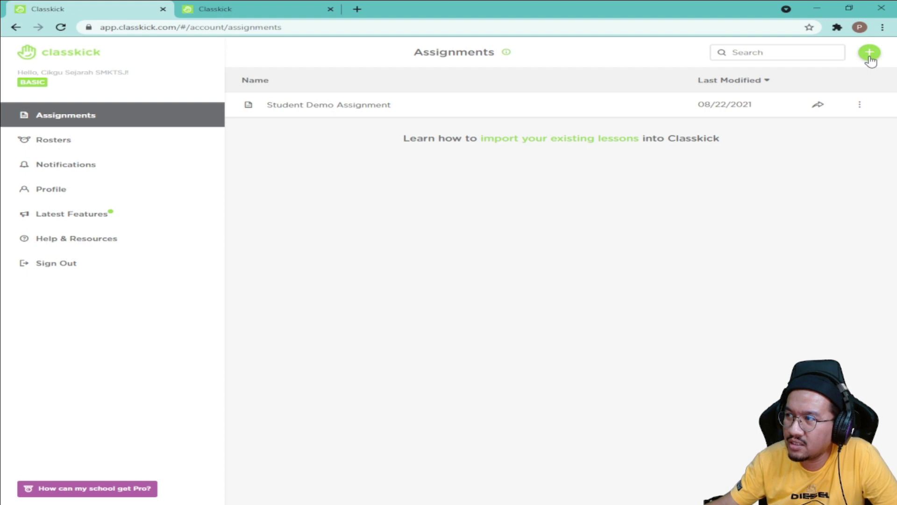
# Step: Create a New Blank Assignment from the green + button on the Assignments page
pyautogui.click(871, 57)
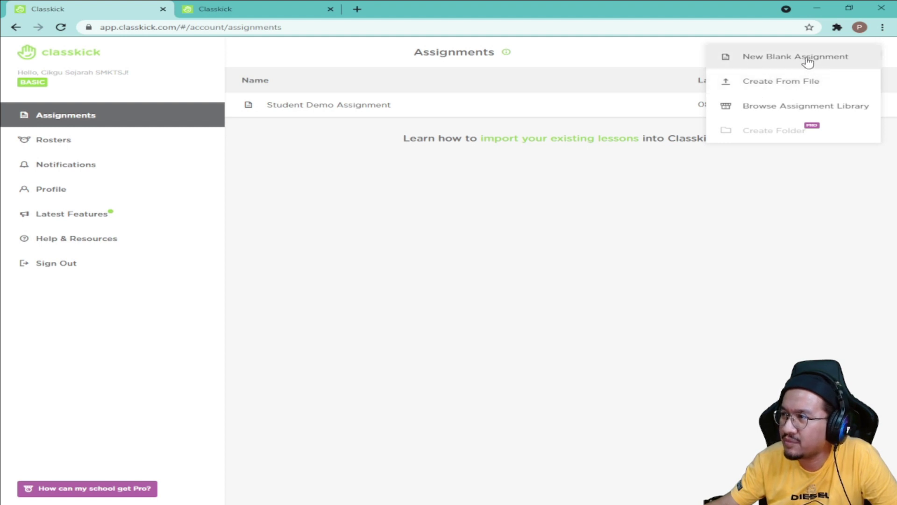
pyautogui.click(796, 66)
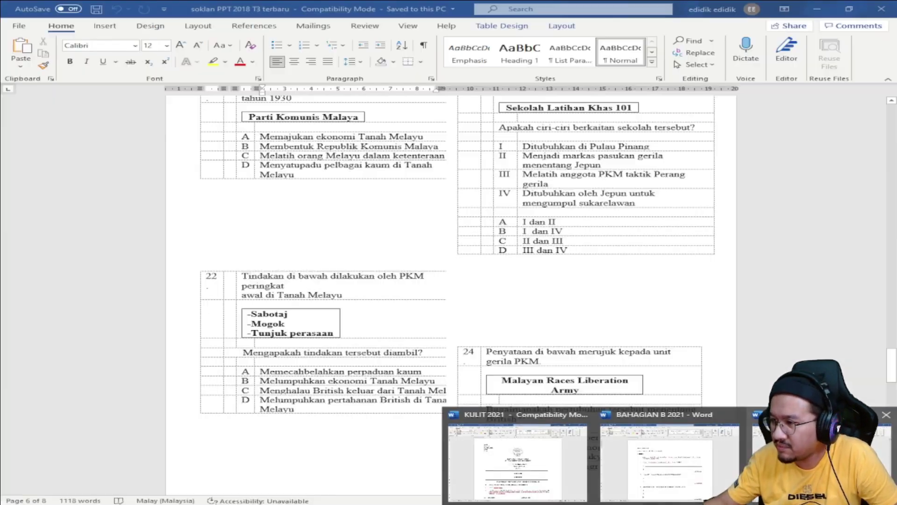
# Step: Glance at the Word exam file, minimise it, and add six blank slides to reach nine
pyautogui.click(521, 458)
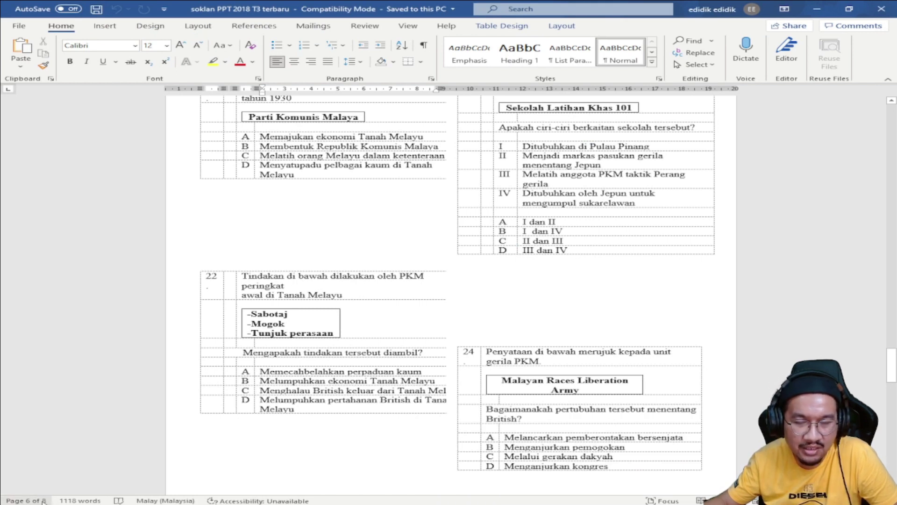
pyautogui.click(810, 12)
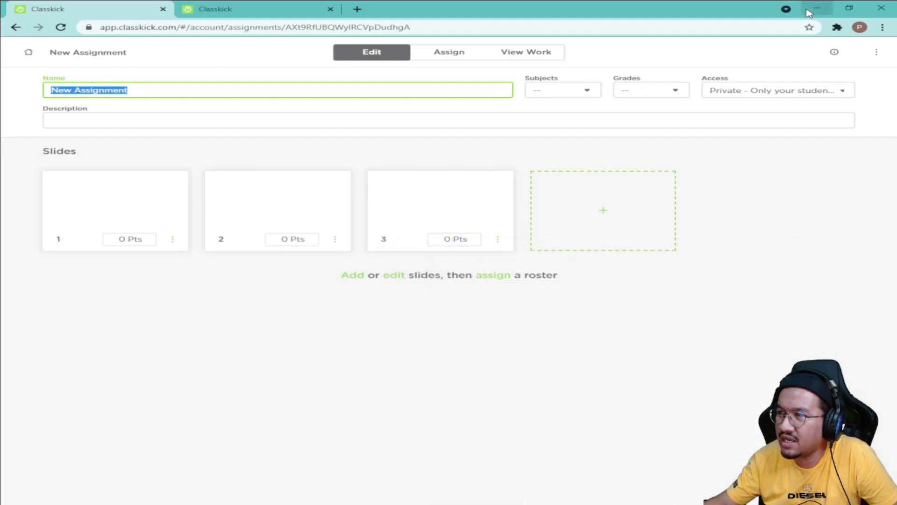
pyautogui.click(607, 214)
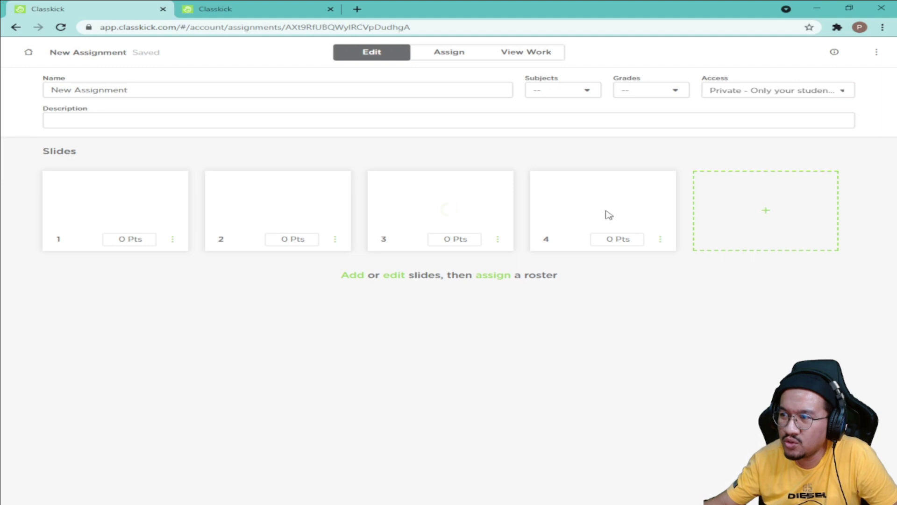
pyautogui.click(773, 226)
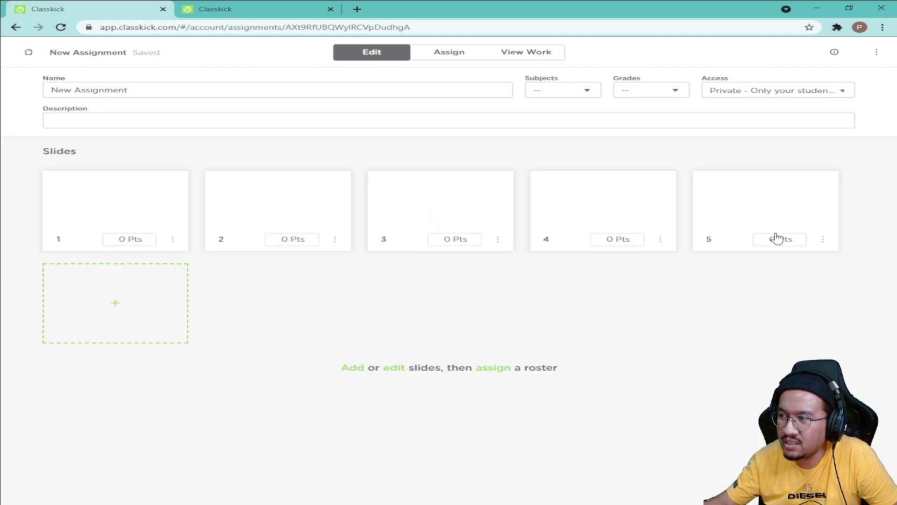
pyautogui.click(101, 306)
pyautogui.click(293, 315)
pyautogui.click(439, 308)
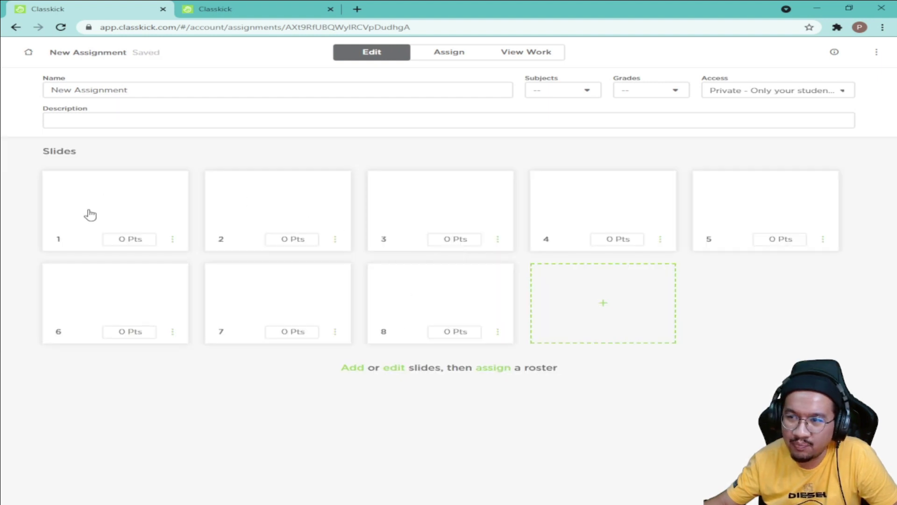
pyautogui.click(598, 305)
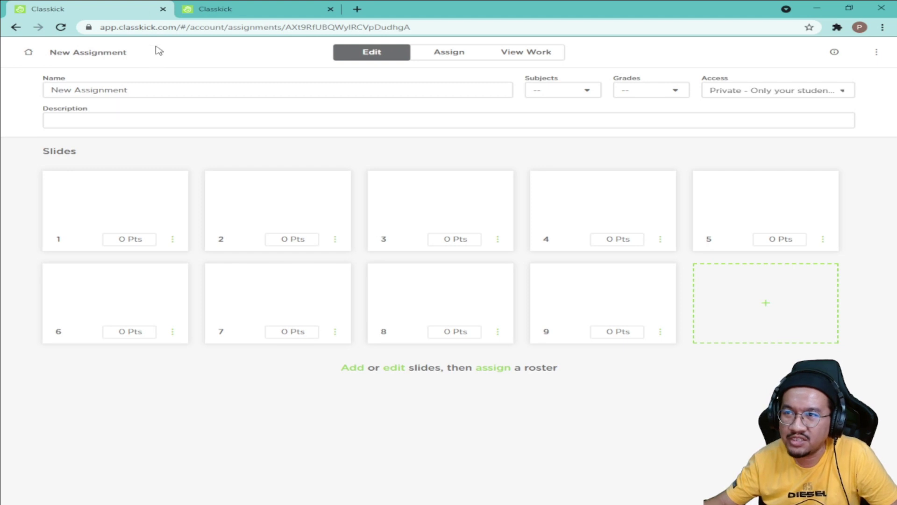
# Step: Rename the assignment 'UJIAN PENGESANAN SEJARAH TINGKATAN 3' and add the description 'Sila jawab semua soalan berikut'
pyautogui.click(150, 92)
pyautogui.click(146, 91)
pyautogui.moveTo(146, 91); pyautogui.dragTo(48, 91)
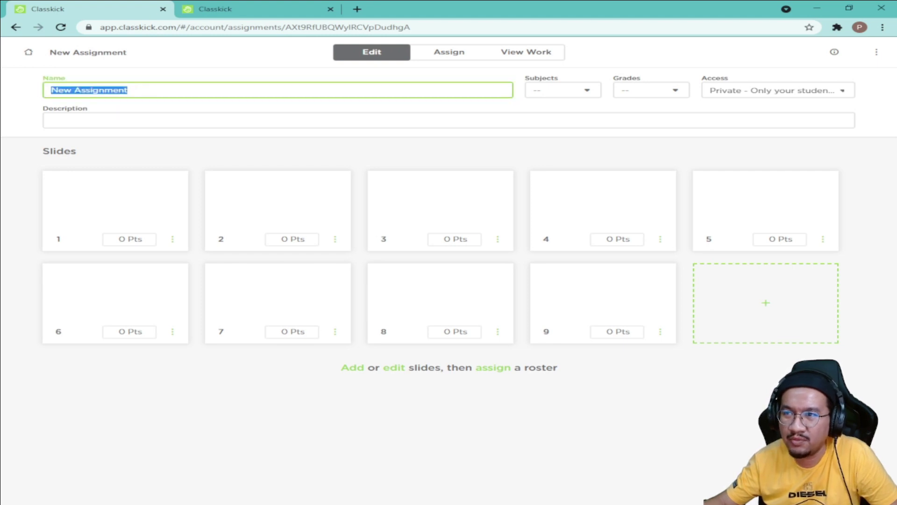
pyautogui.write('U')
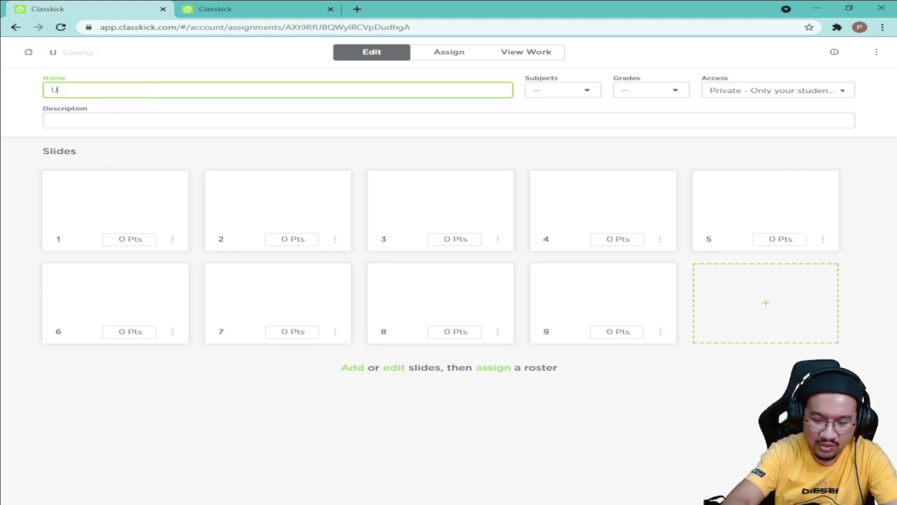
pyautogui.write('JIAN PENGE')
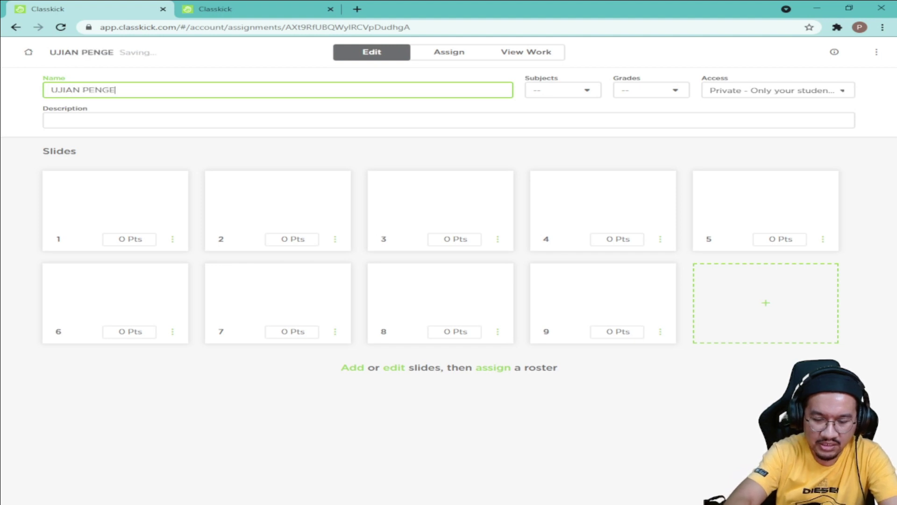
pyautogui.write('SANAN SEJA')
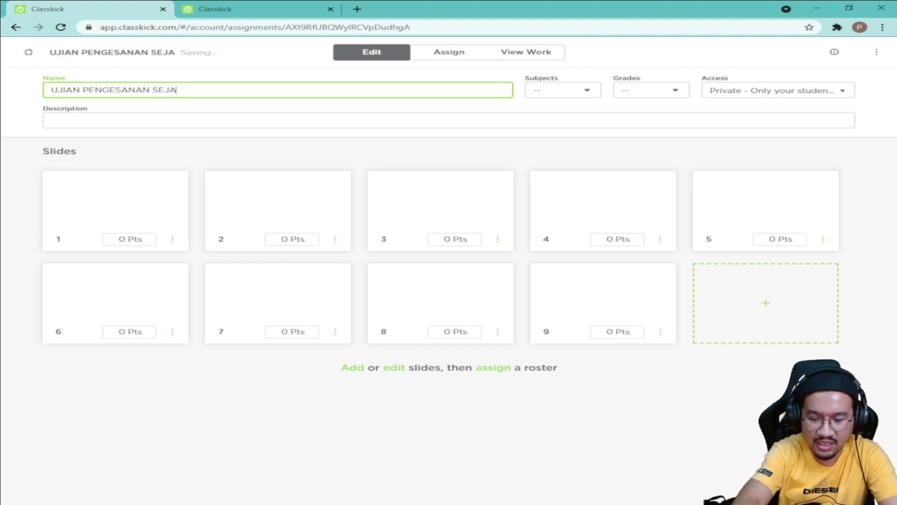
pyautogui.write('RAH TING')
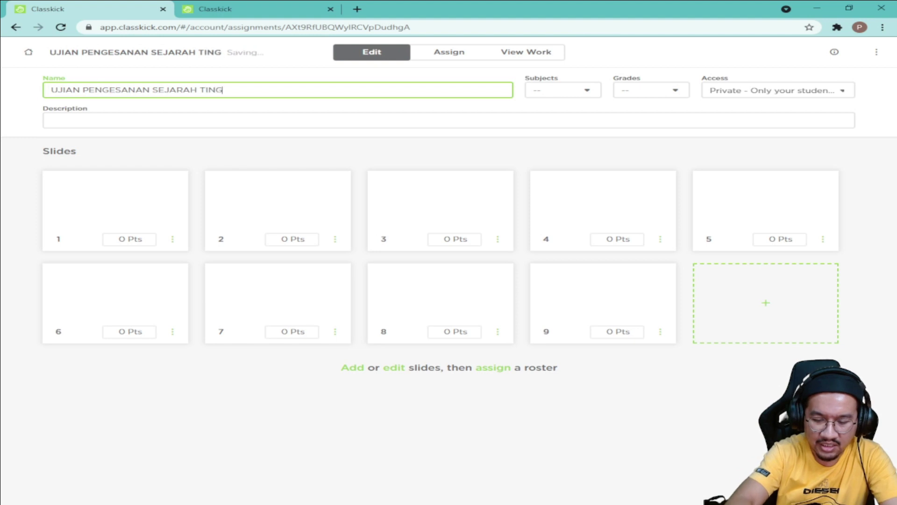
pyautogui.write('KATAN 3')
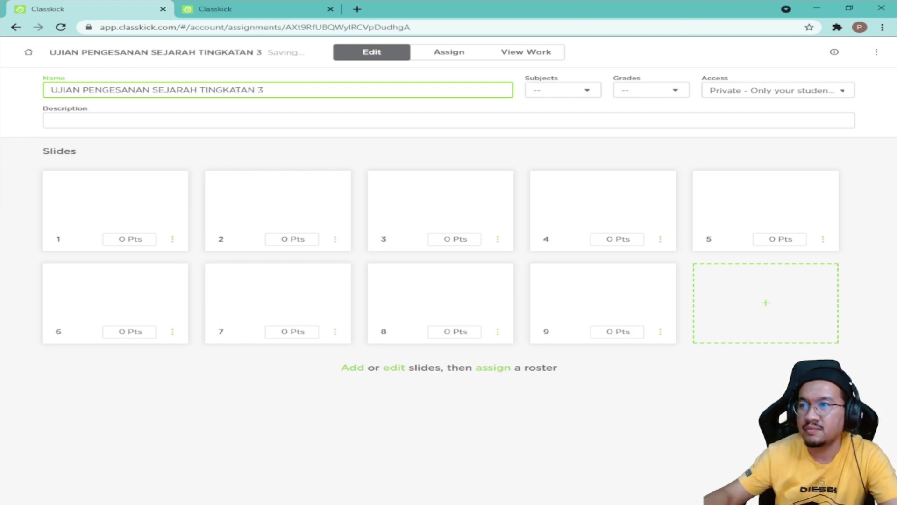
pyautogui.click(71, 120)
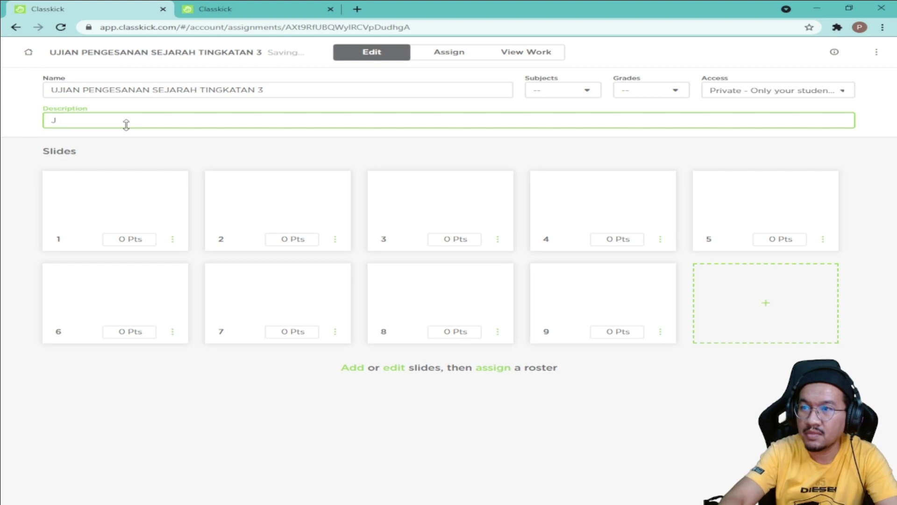
pyautogui.write('Sila jawab semua soalan berikut.')
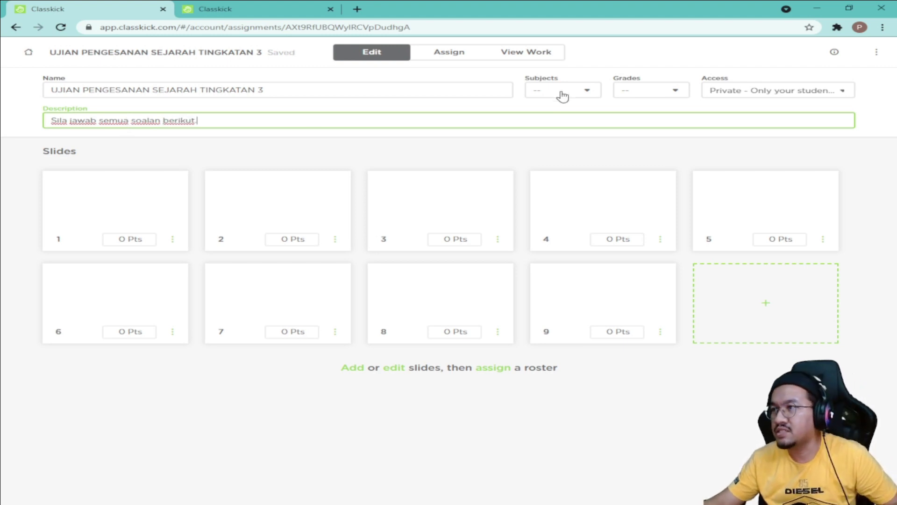
# Step: Set the assignment's subject to History and its grade level to 3
pyautogui.click(585, 96)
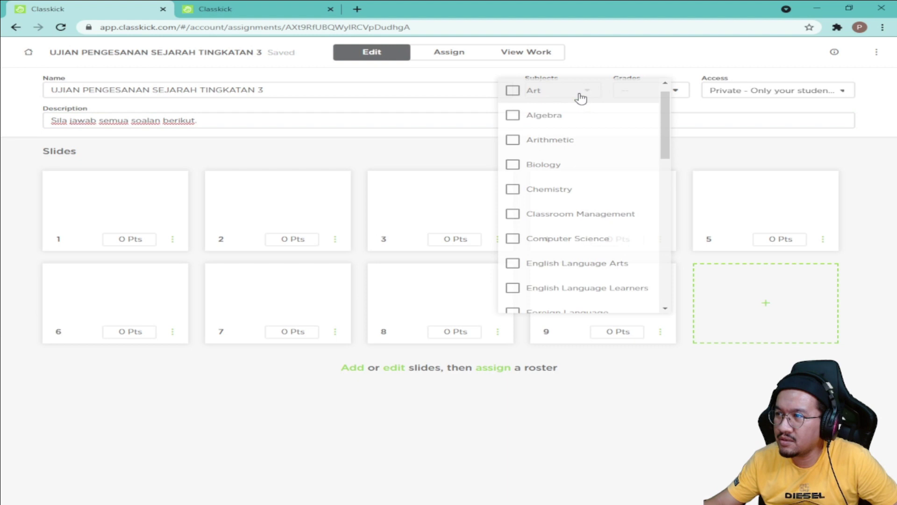
pyautogui.scroll(-3, 580, 199)
pyautogui.scroll(-4, 571, 201)
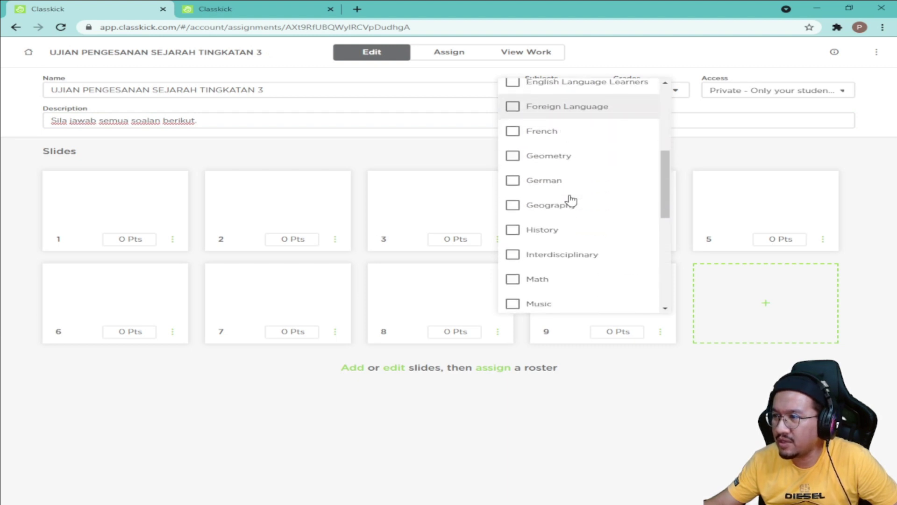
pyautogui.click(513, 129)
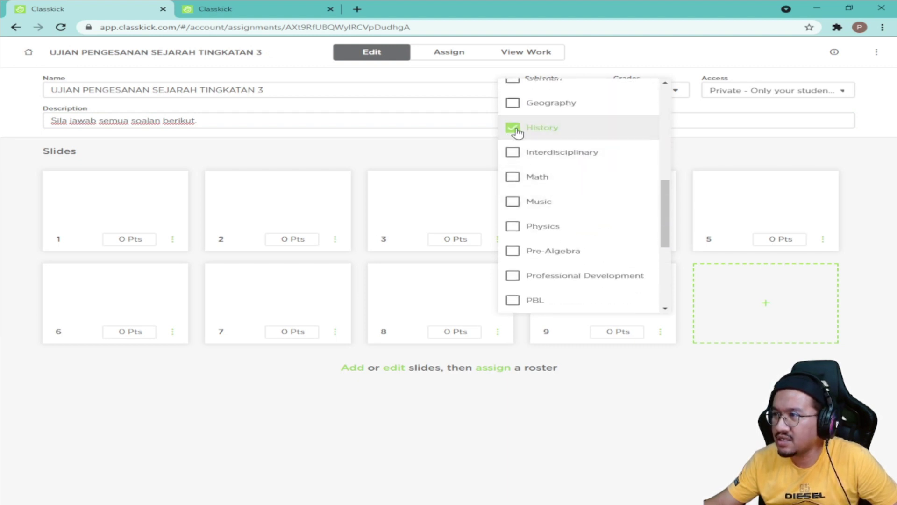
pyautogui.click(711, 117)
pyautogui.click(672, 96)
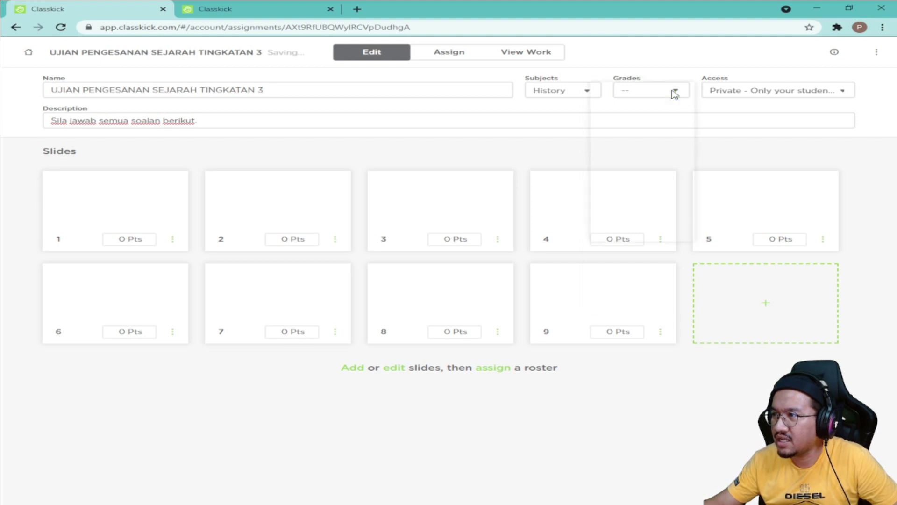
pyautogui.click(603, 192)
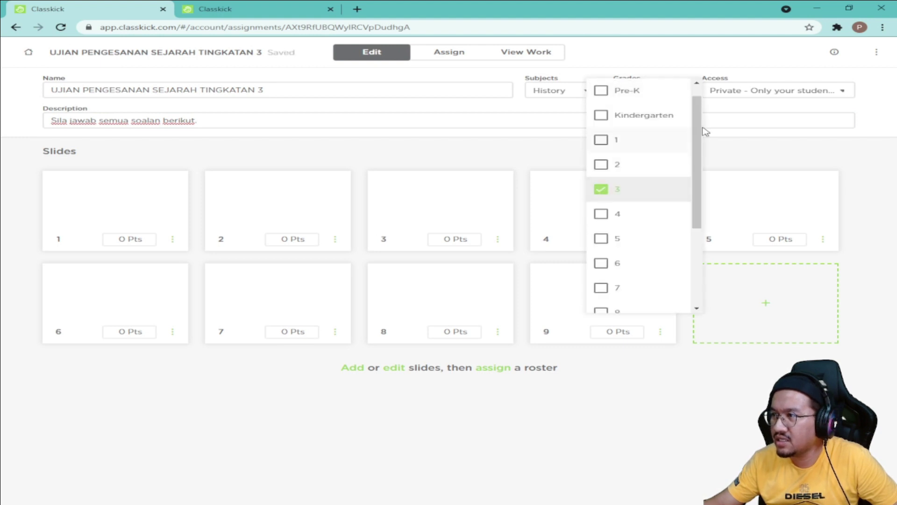
pyautogui.click(727, 111)
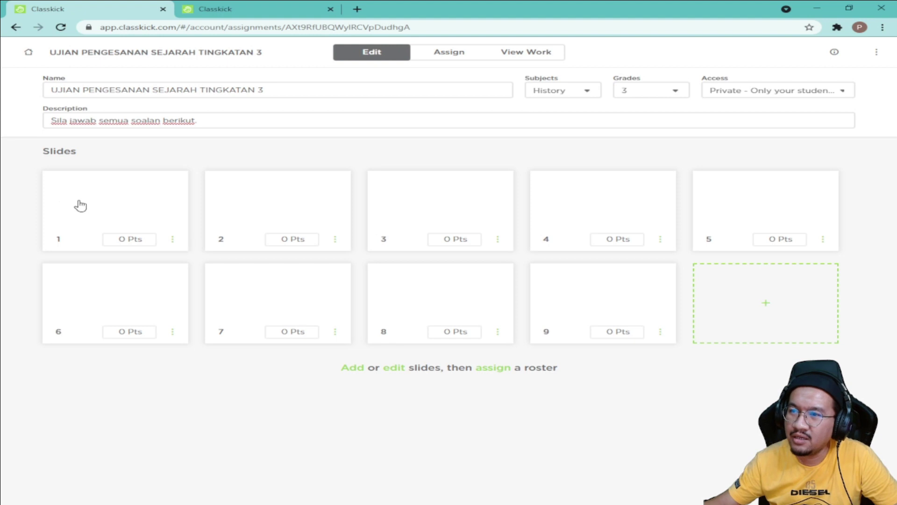
pyautogui.click(107, 214)
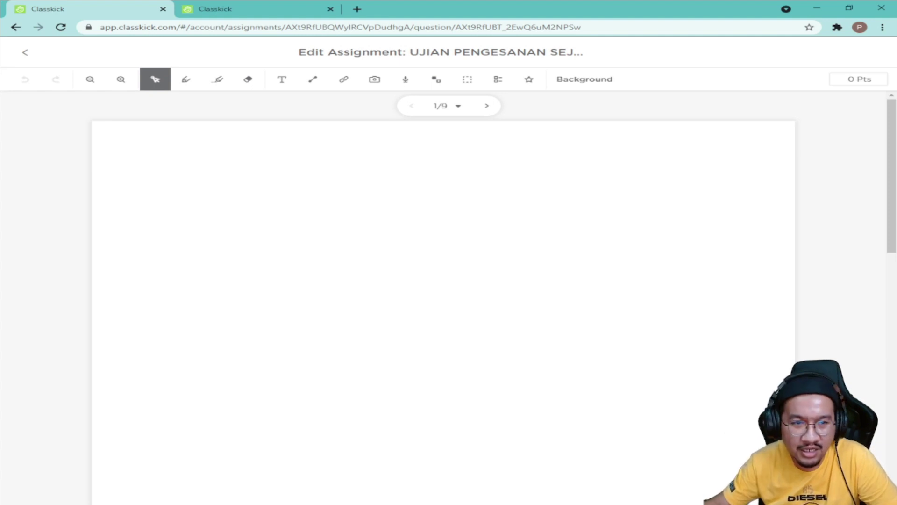
pyautogui.click(376, 89)
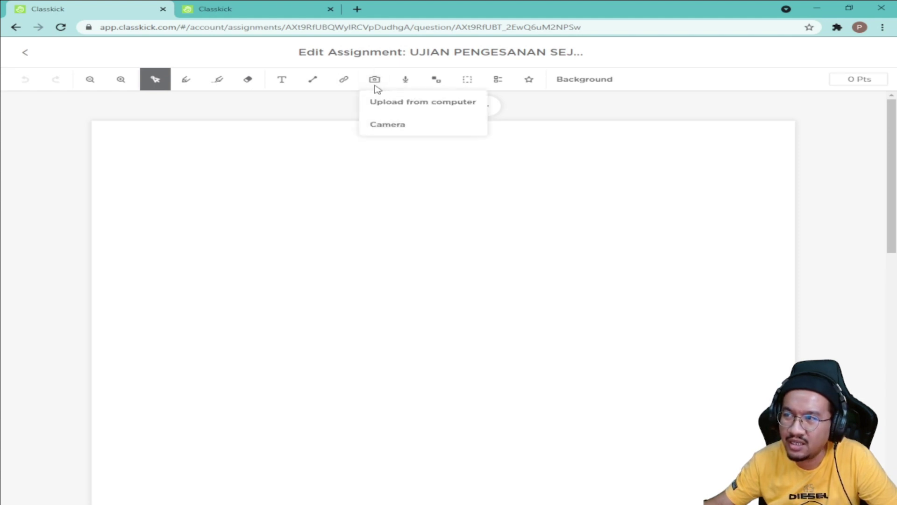
pyautogui.click(401, 109)
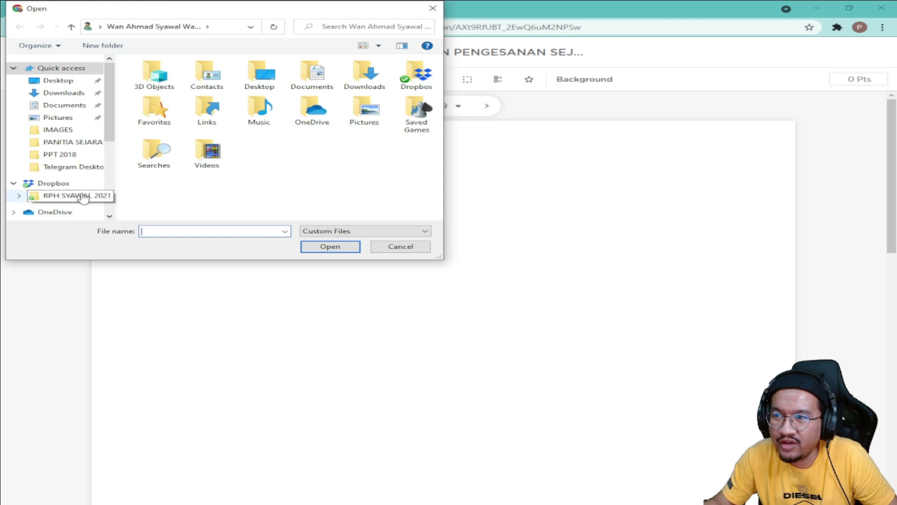
pyautogui.scroll(-4, 83, 196)
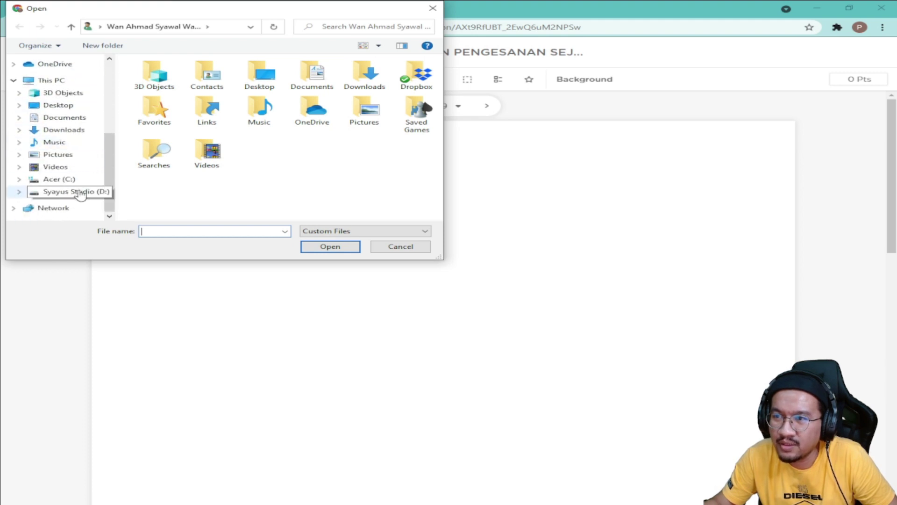
pyautogui.click(80, 193)
pyautogui.scroll(-2, 256, 94)
pyautogui.scroll(2, 241, 111)
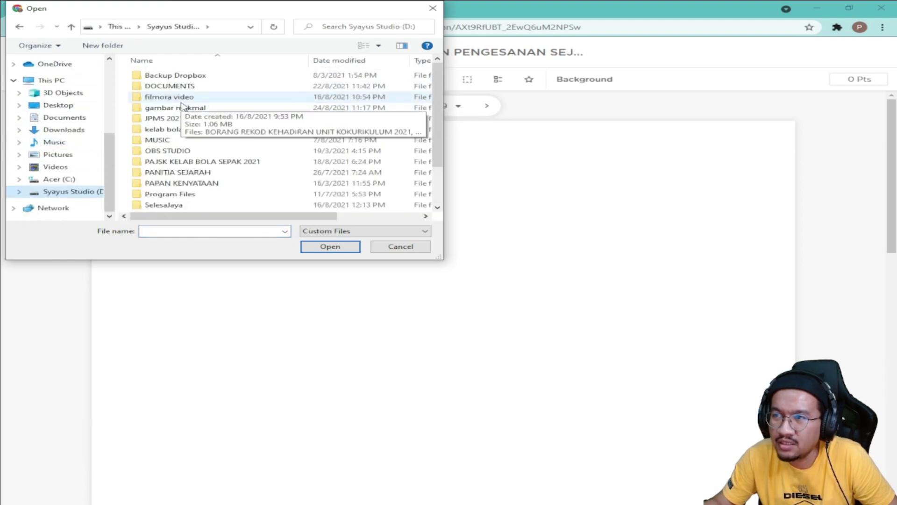
pyautogui.doubleClick(192, 78)
pyautogui.scroll(-4, 220, 131)
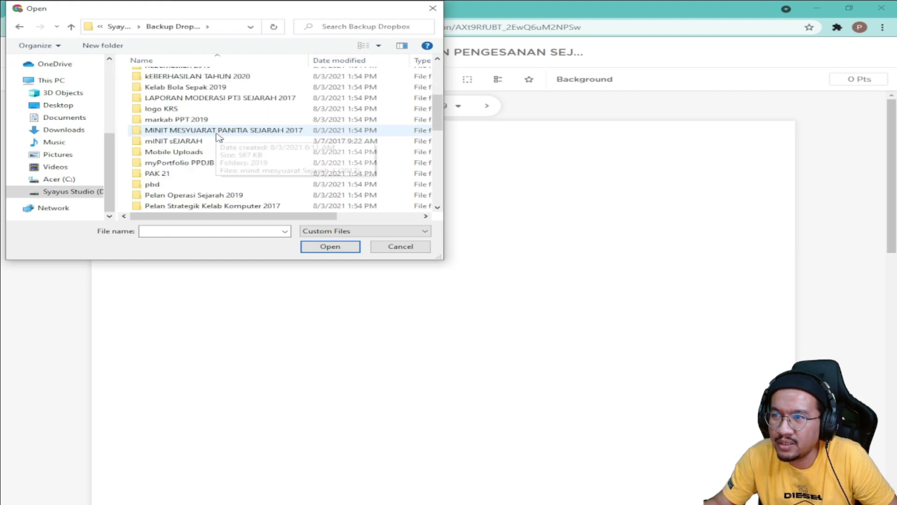
pyautogui.scroll(-4, 218, 136)
pyautogui.click(172, 154)
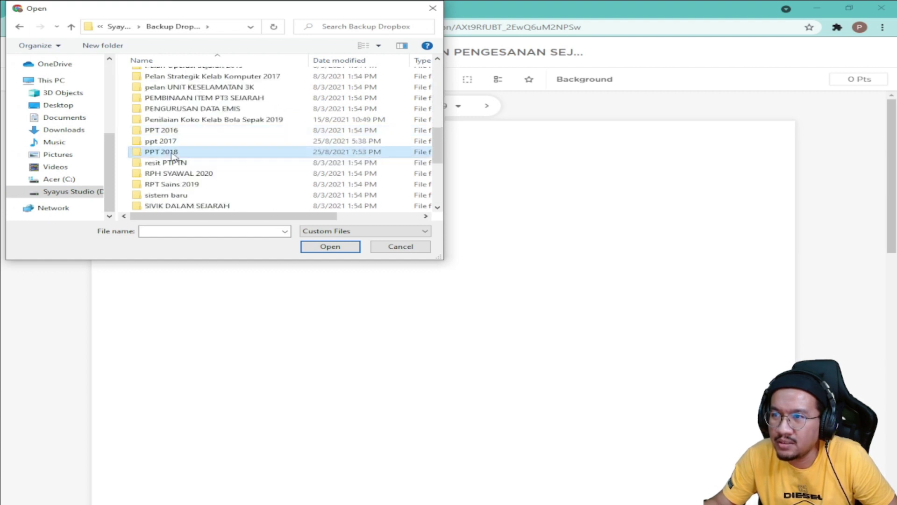
pyautogui.doubleClick(172, 154)
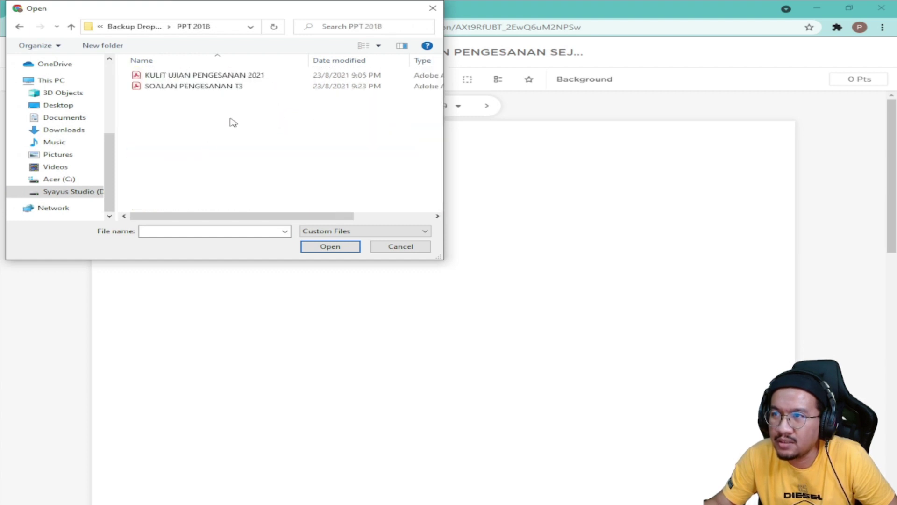
pyautogui.click(195, 77)
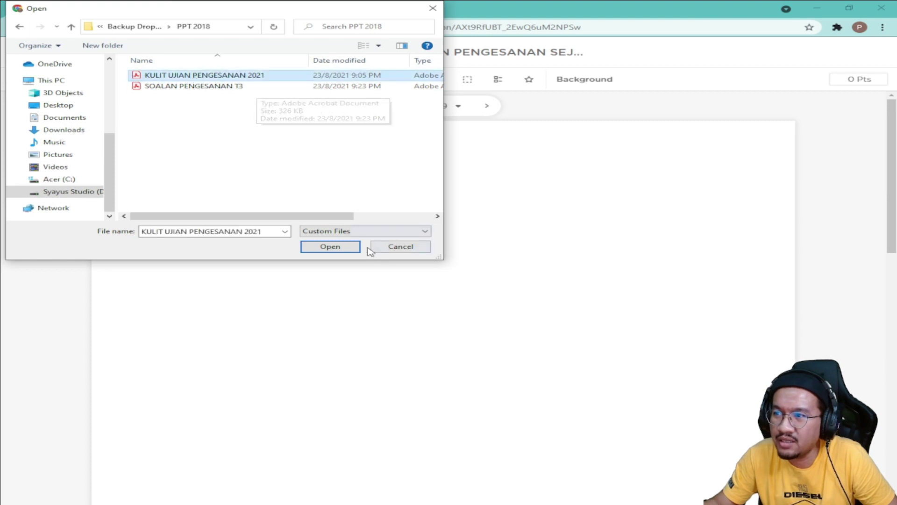
pyautogui.click(333, 248)
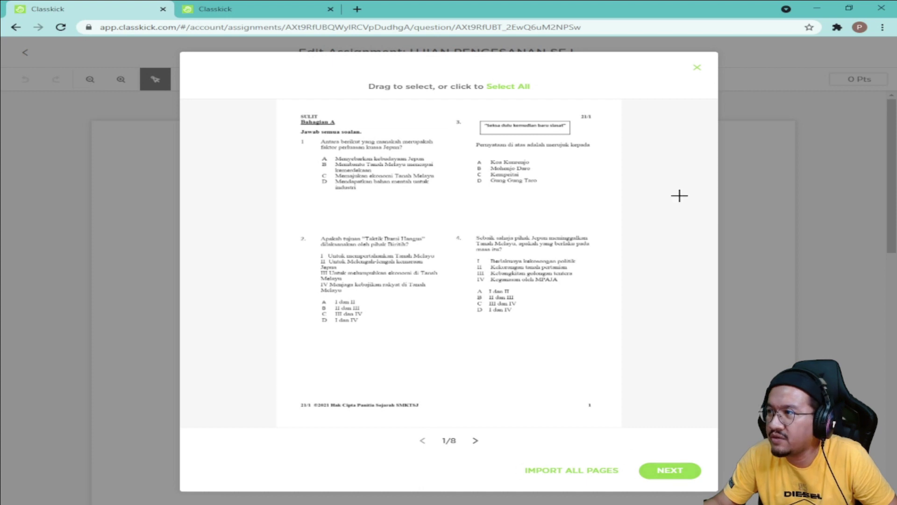
pyautogui.click(698, 67)
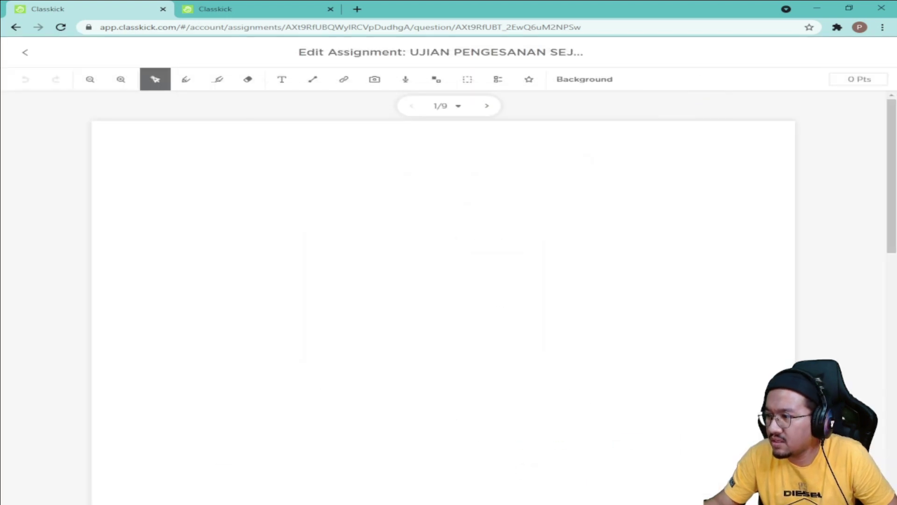
# Step: Save the Word cover page as PDF 'KULIT UJIAN PENGESANAN 2021', replacing the old copy, and minimise Word
pyautogui.click(542, 449)
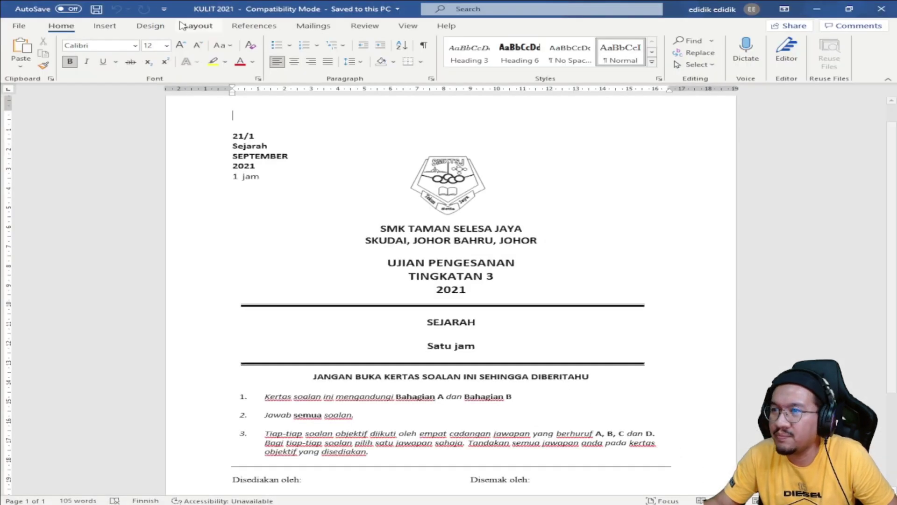
pyautogui.click(20, 26)
pyautogui.click(56, 164)
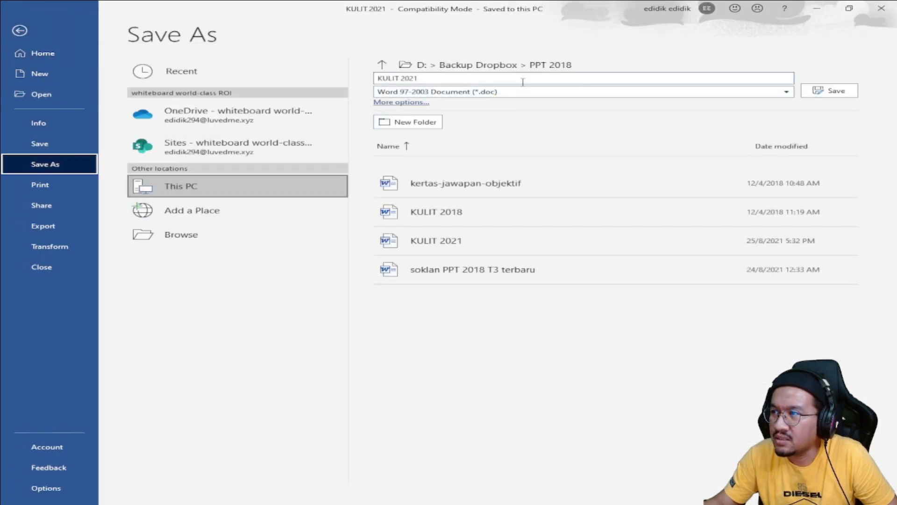
pyautogui.click(206, 234)
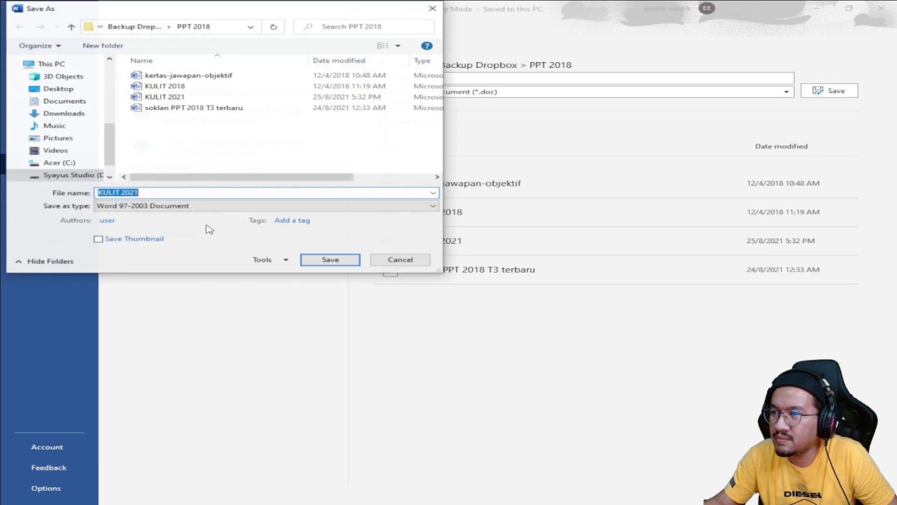
pyautogui.click(192, 207)
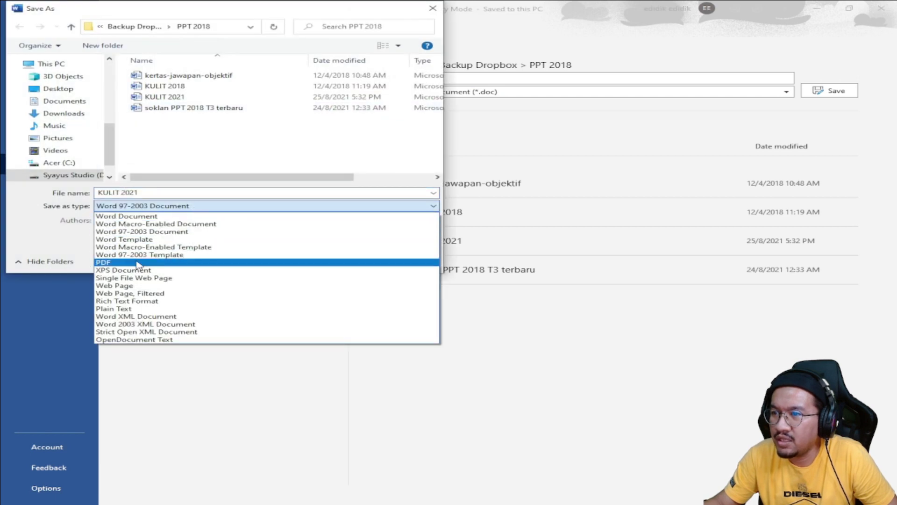
pyautogui.click(159, 263)
pyautogui.click(198, 78)
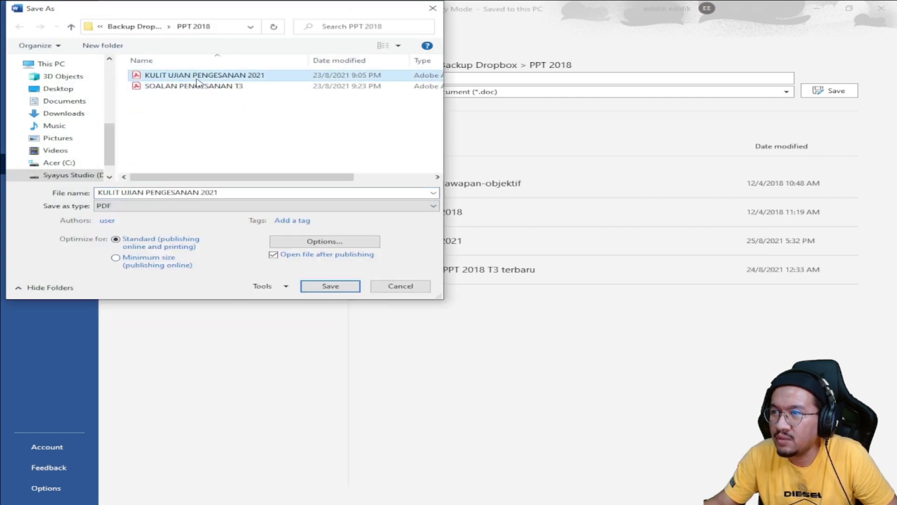
pyautogui.click(333, 287)
pyautogui.click(397, 288)
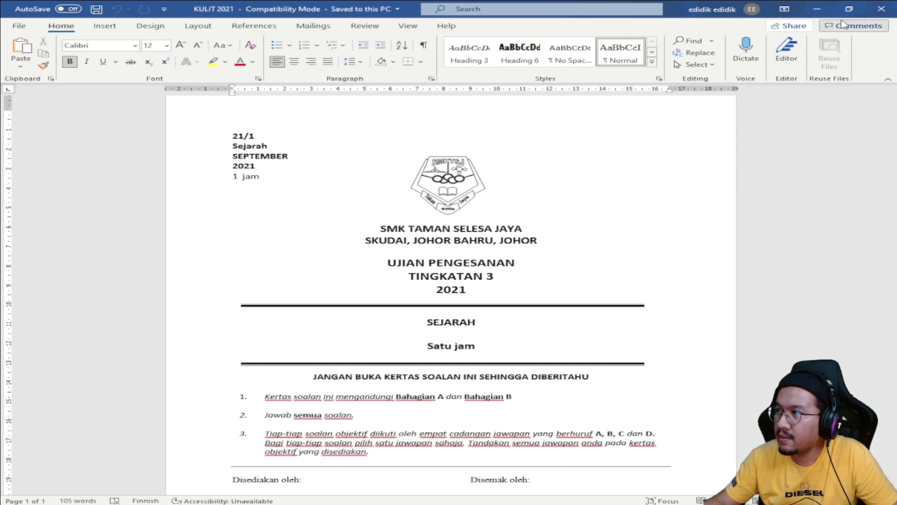
pyautogui.click(805, 11)
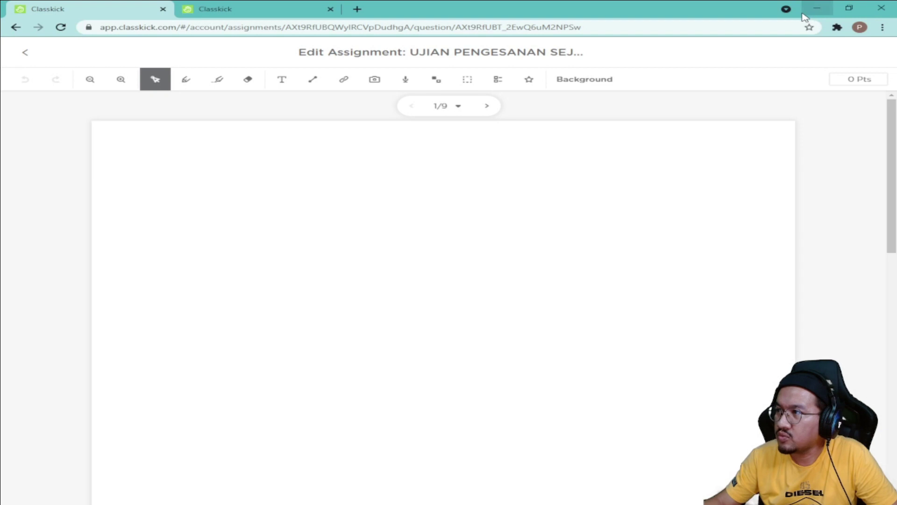
# Step: Upload the 'KULIT UJIAN PENGESANAN 2021' PDF from the computer through the image tool
pyautogui.click(376, 82)
pyautogui.click(398, 103)
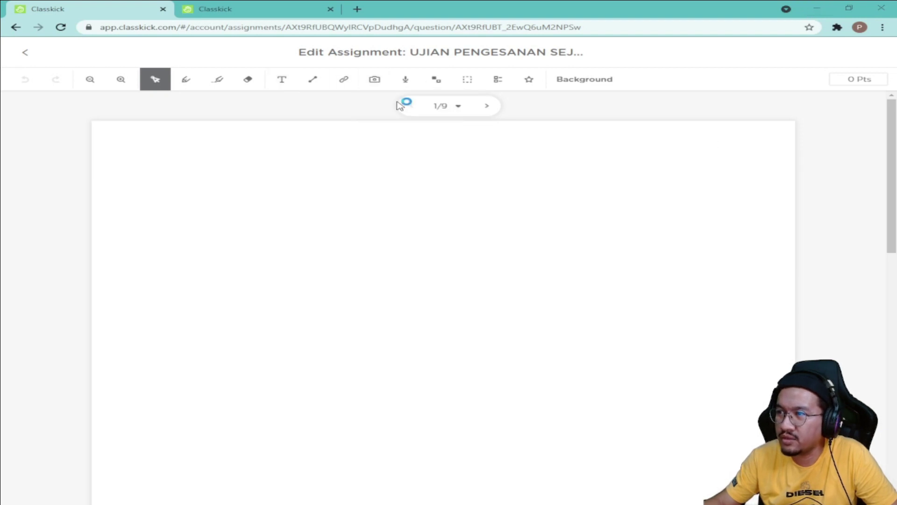
pyautogui.click(179, 79)
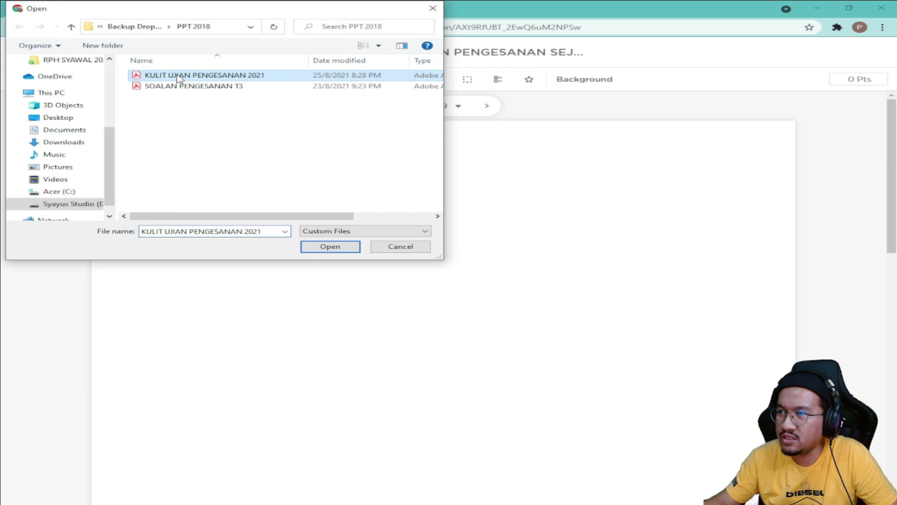
pyautogui.click(329, 247)
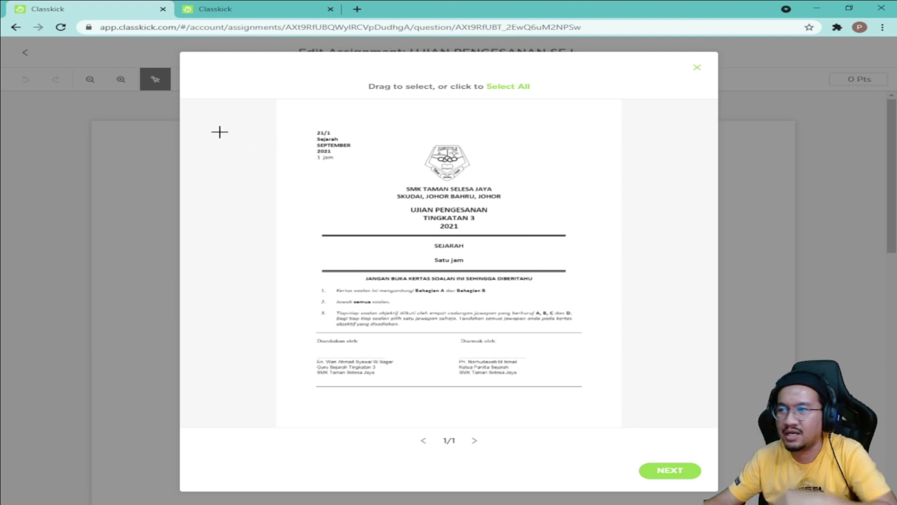
# Step: Crop the whole exam cover page and add it to the current page Q1
pyautogui.moveTo(287, 118); pyautogui.dragTo(600, 407)
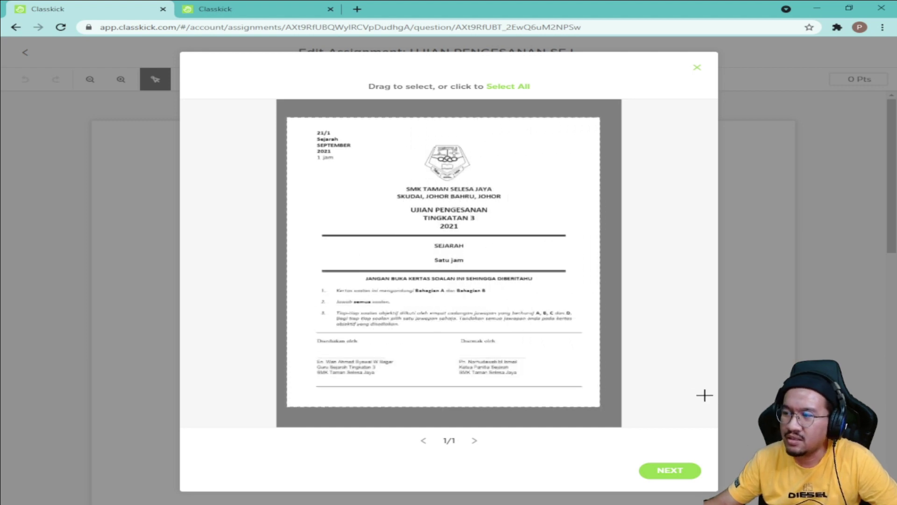
pyautogui.click(672, 471)
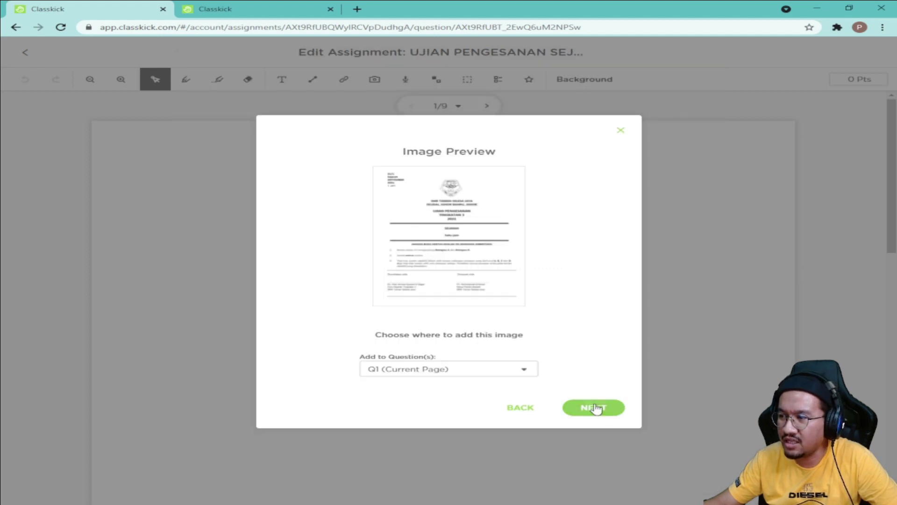
pyautogui.click(596, 409)
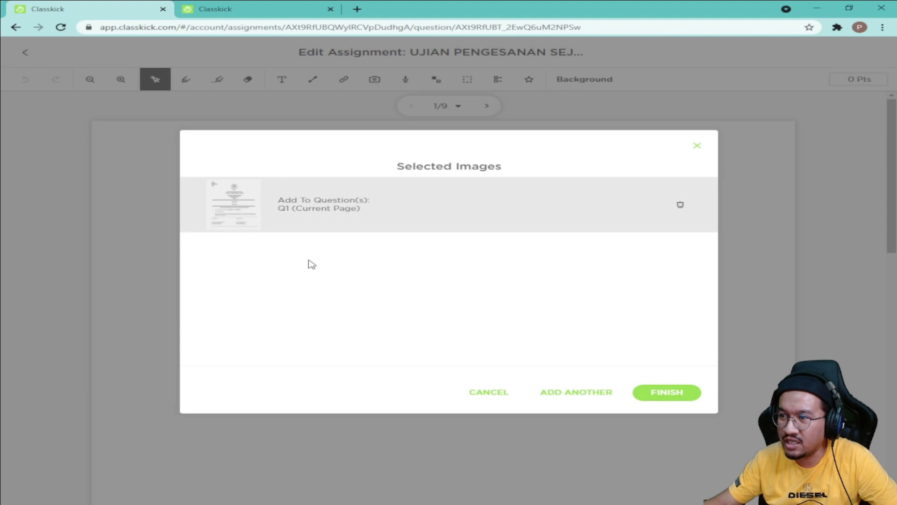
pyautogui.click(677, 398)
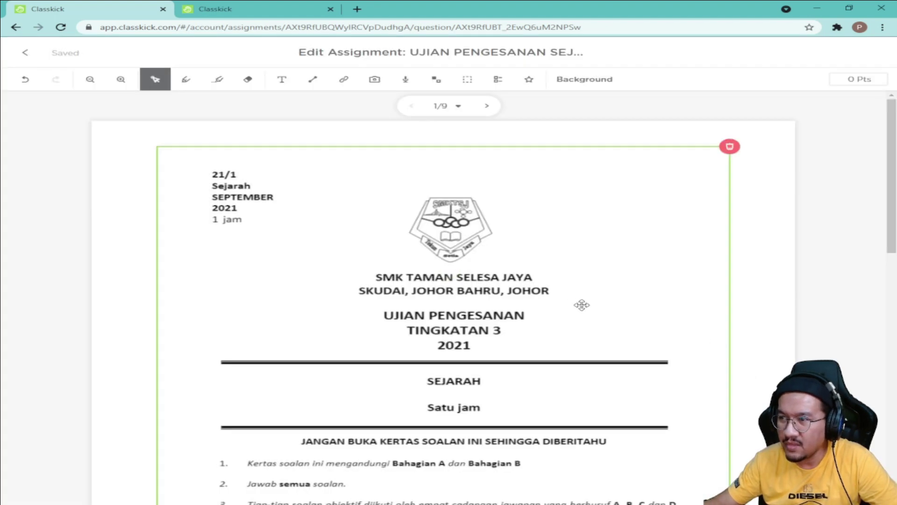
# Step: Enlarge the cover page image and reposition it to fill slide 1
pyautogui.scroll(-5, 581, 304)
pyautogui.click(575, 370)
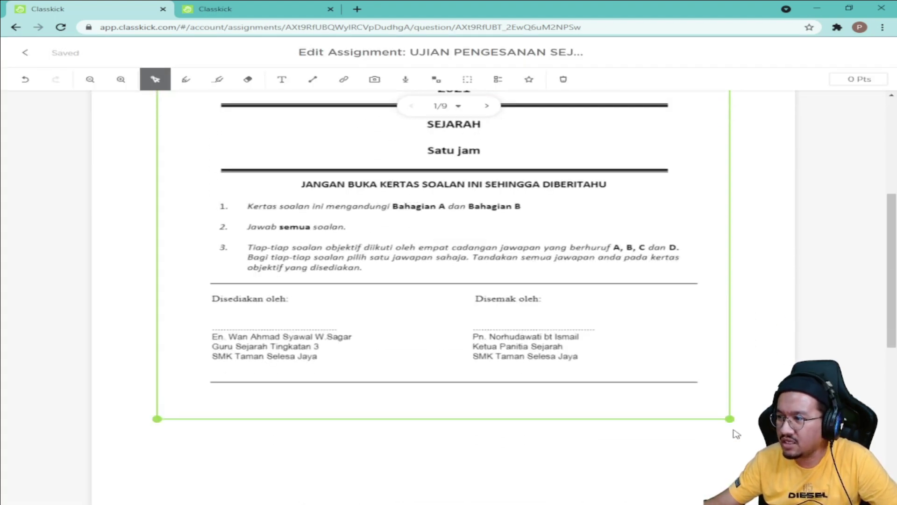
pyautogui.moveTo(729, 420); pyautogui.dragTo(790, 475)
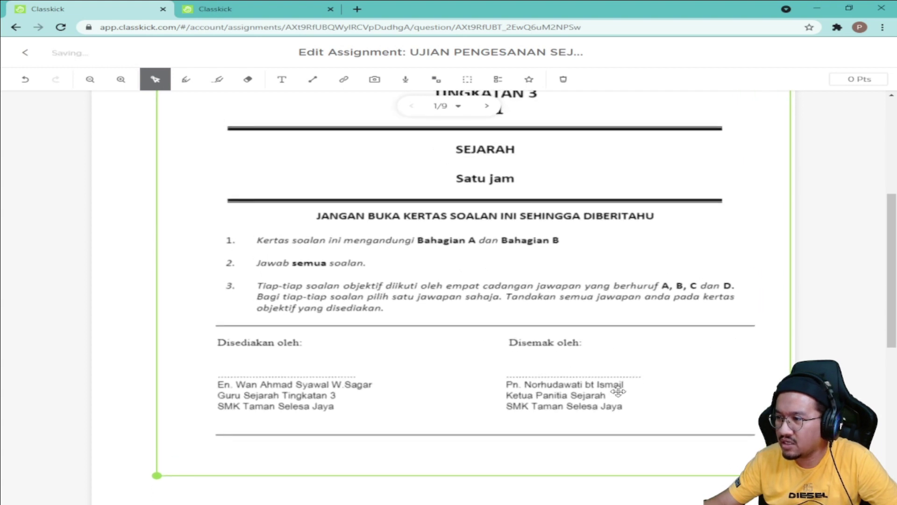
pyautogui.moveTo(619, 391); pyautogui.dragTo(580, 384)
pyautogui.scroll(5, 584, 413)
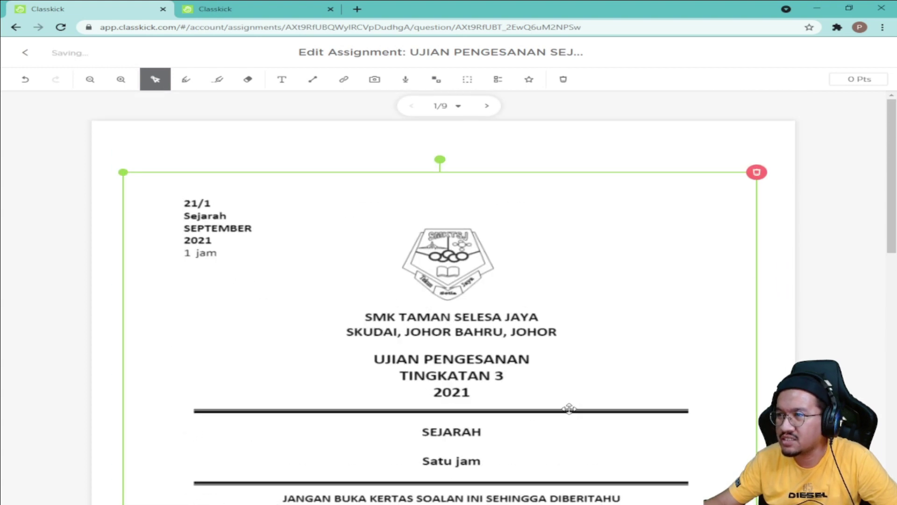
pyautogui.moveTo(502, 362); pyautogui.dragTo(507, 339)
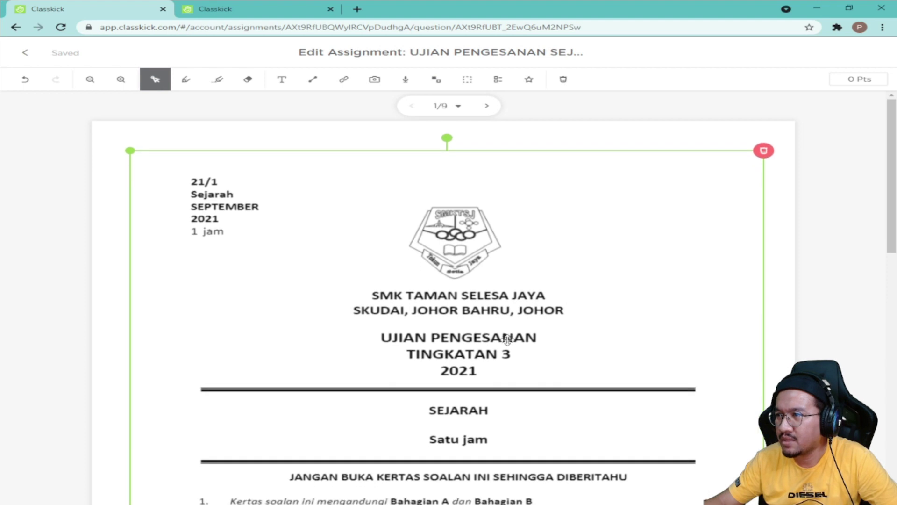
pyautogui.click(879, 307)
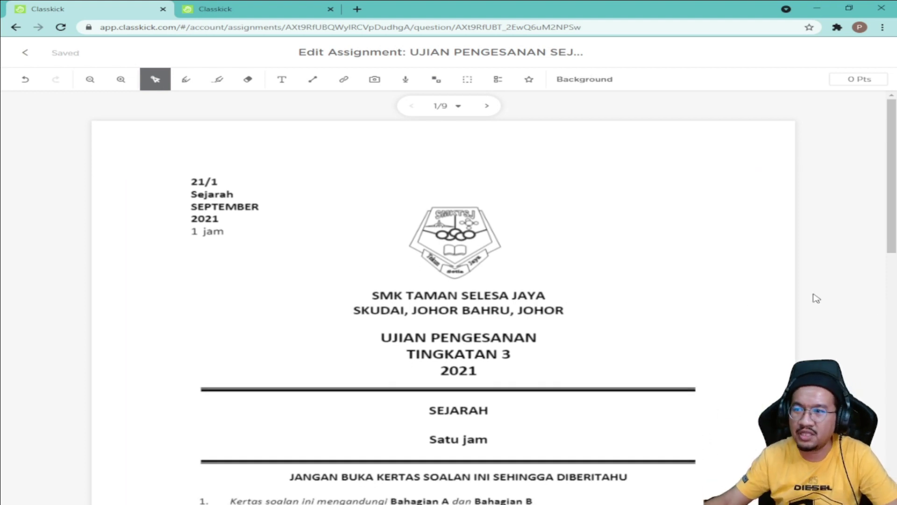
pyautogui.click(457, 285)
# Step: Review the cover slide, then advance to blank slide 2 of 9
pyautogui.scroll(-4, 449, 287)
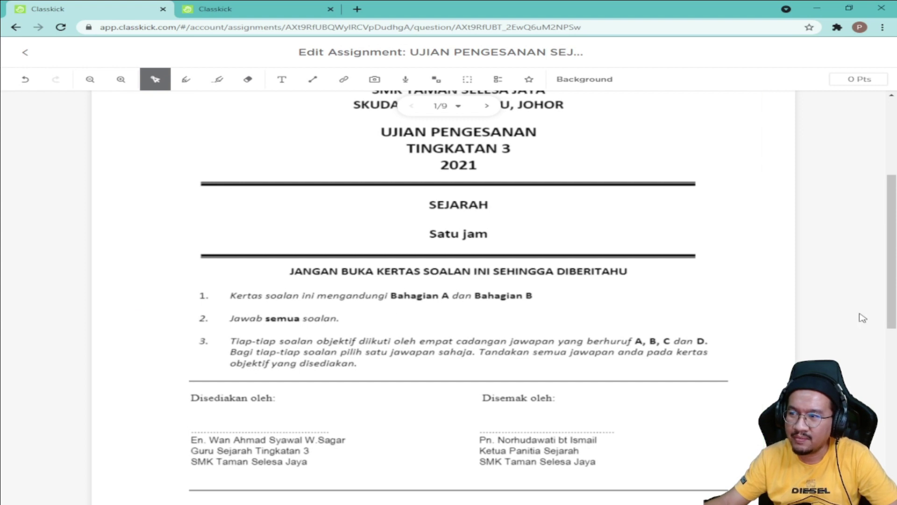
pyautogui.scroll(-1, 865, 317)
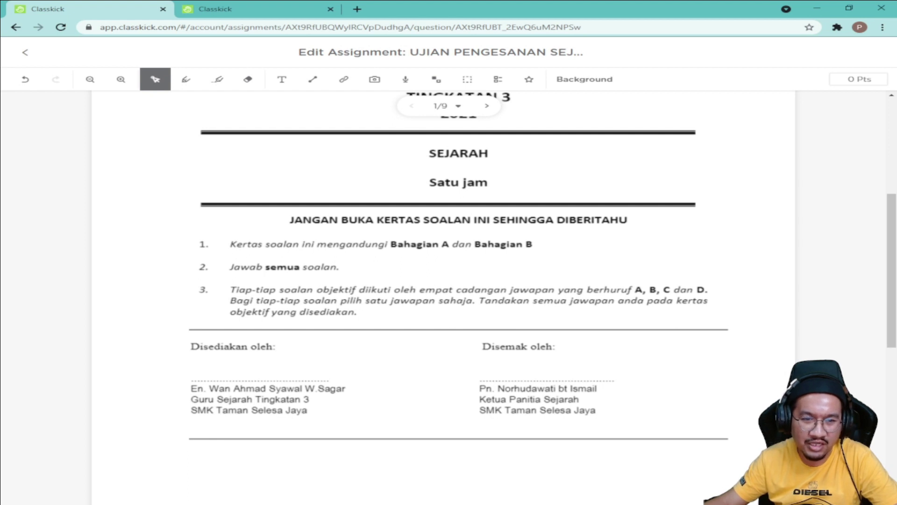
pyautogui.scroll(-1, 444, 315)
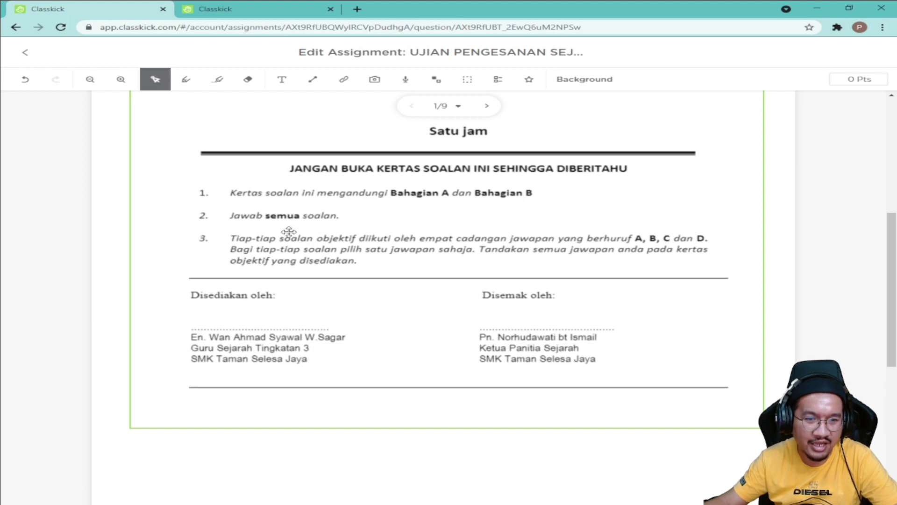
pyautogui.scroll(3, 265, 243)
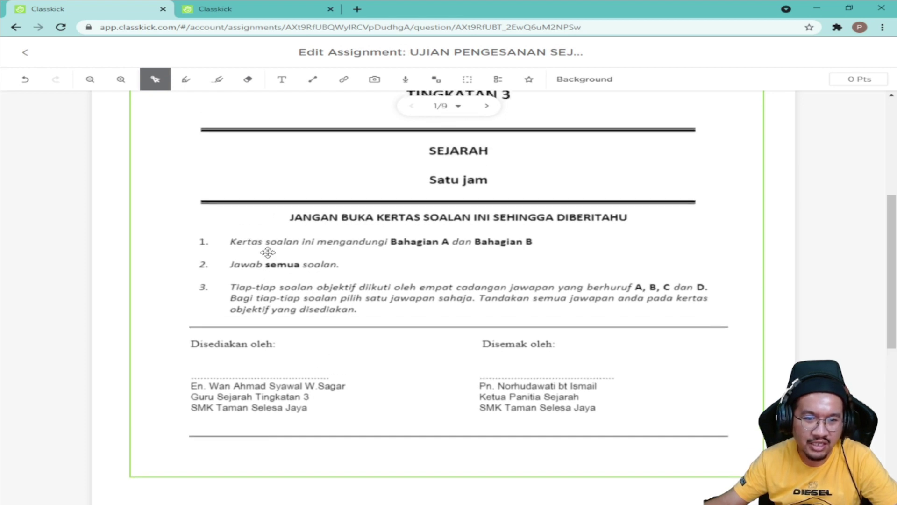
pyautogui.scroll(1, 348, 273)
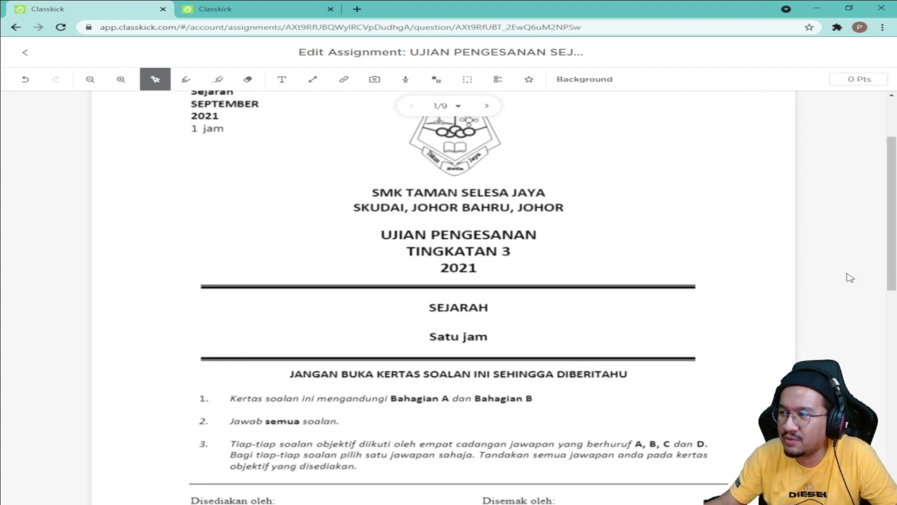
pyautogui.scroll(-4, 795, 274)
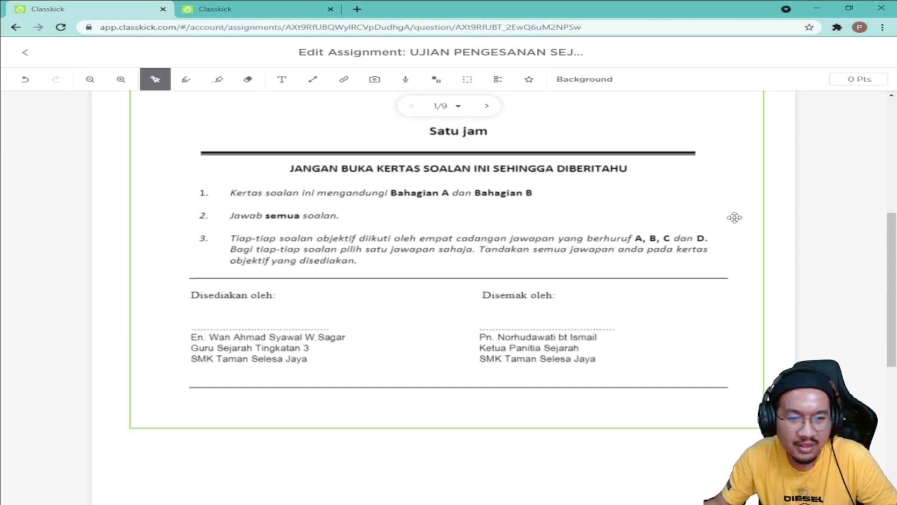
pyautogui.scroll(2, 697, 213)
pyautogui.scroll(2, 677, 224)
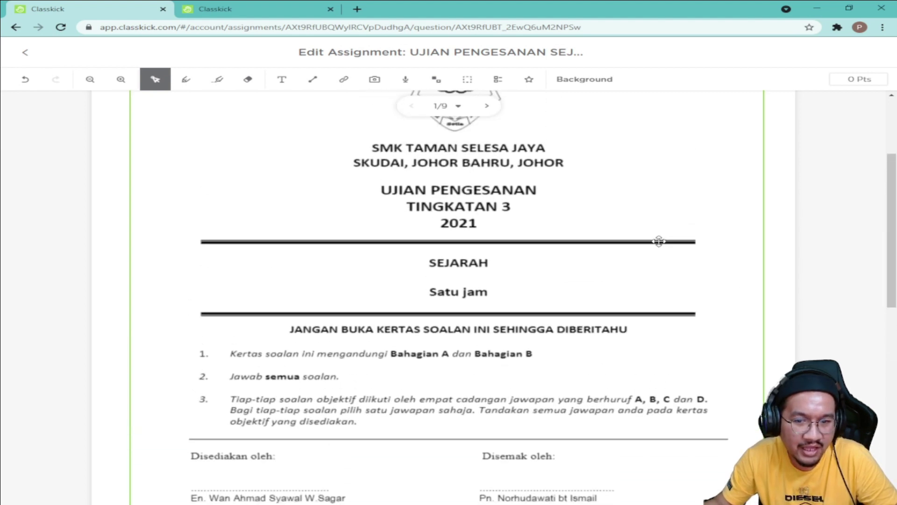
pyautogui.scroll(2, 615, 234)
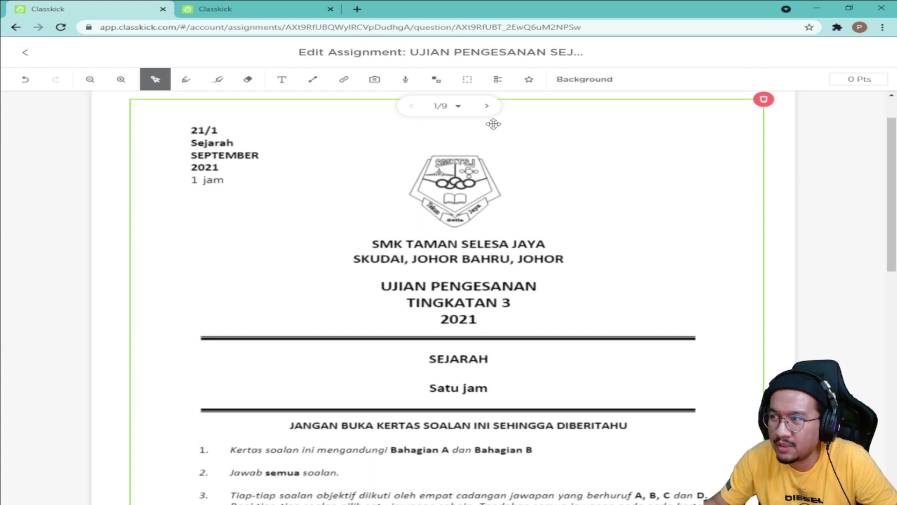
pyautogui.click(488, 106)
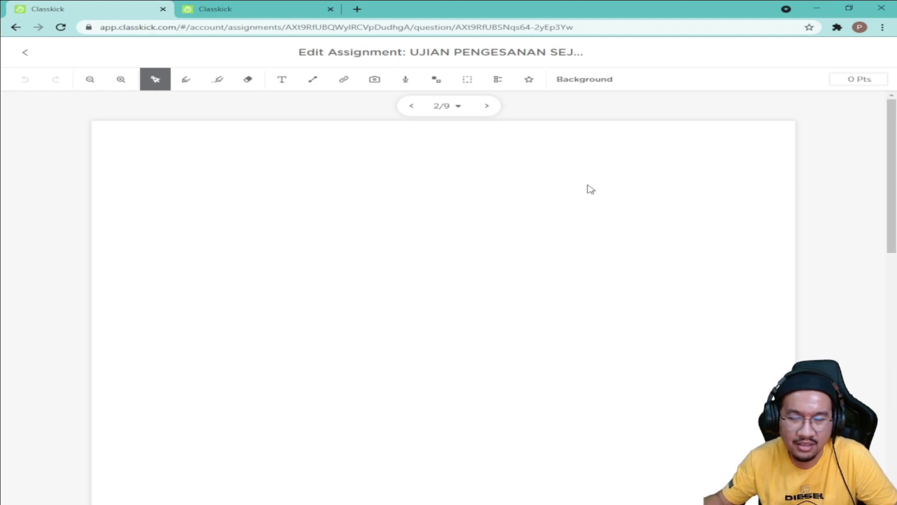
# Step: Upload the SOALAN PENGESANAN T3 PDF and insert page 1's questions 1–4 area onto slide 2
pyautogui.click(371, 82)
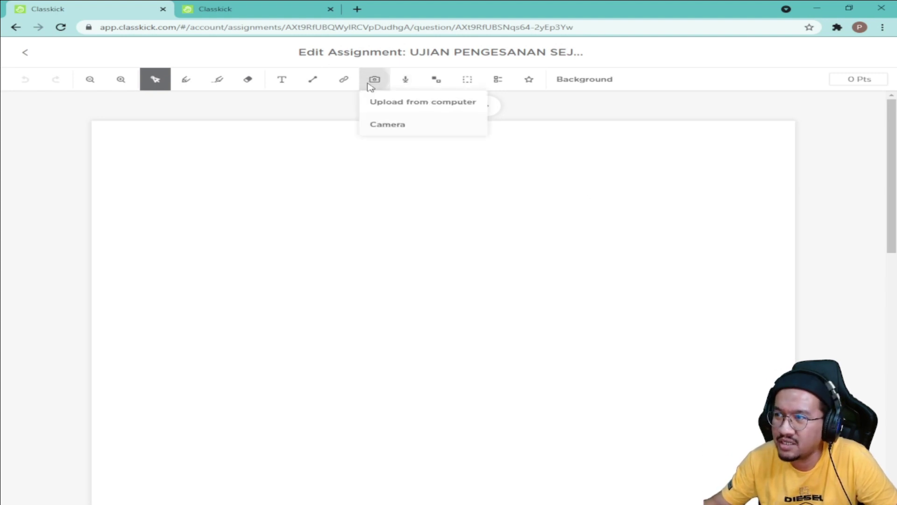
pyautogui.click(397, 107)
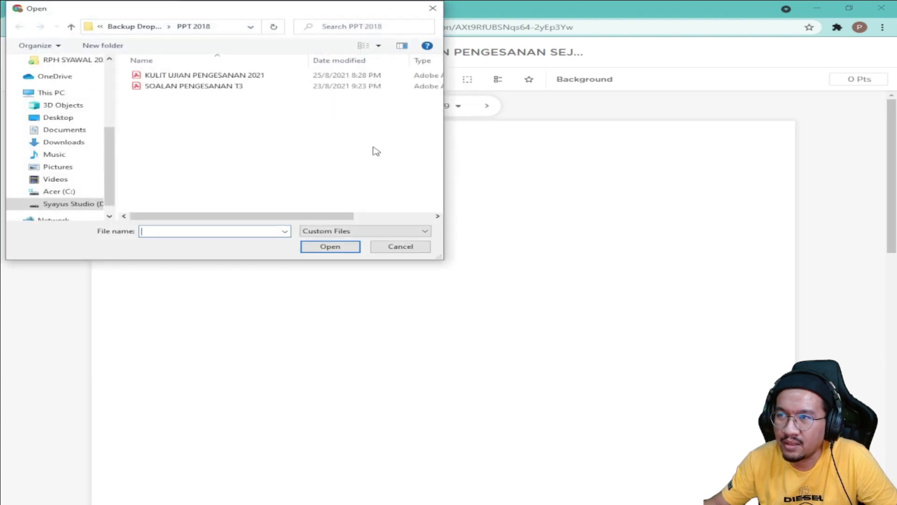
pyautogui.click(188, 89)
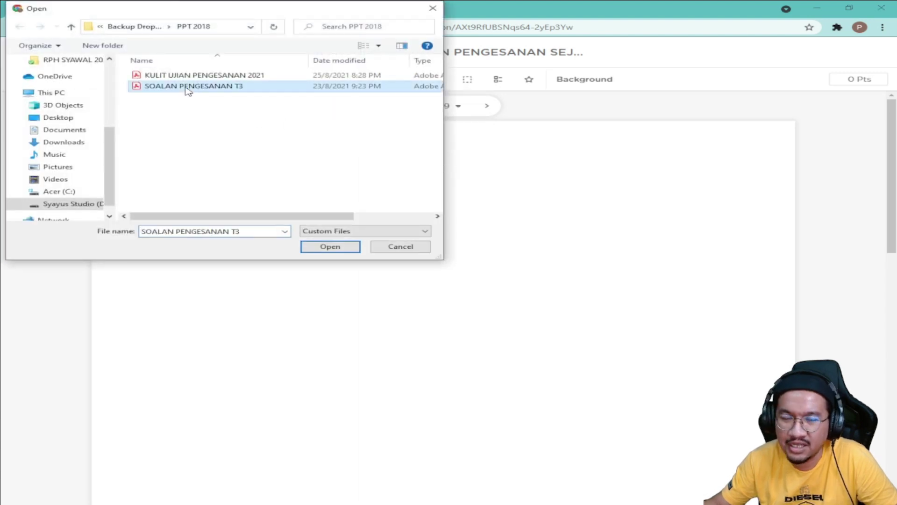
pyautogui.click(352, 249)
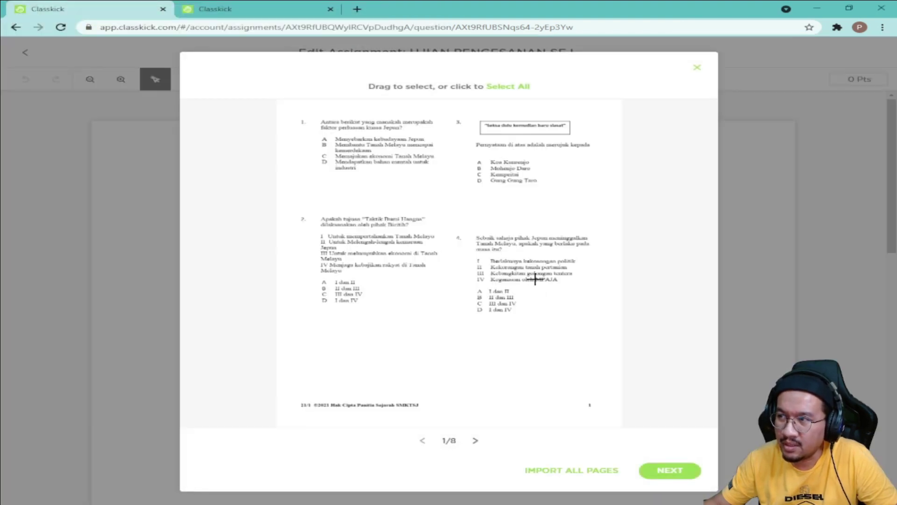
pyautogui.click(475, 442)
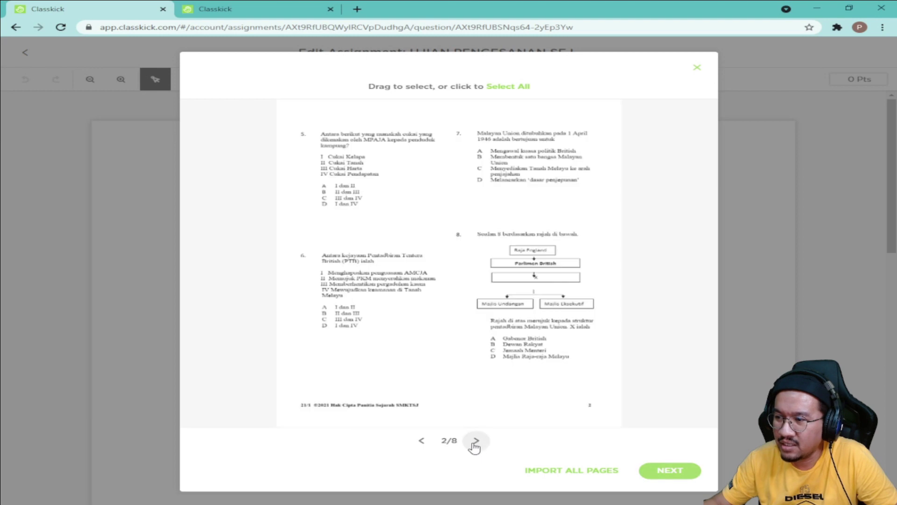
pyautogui.click(422, 441)
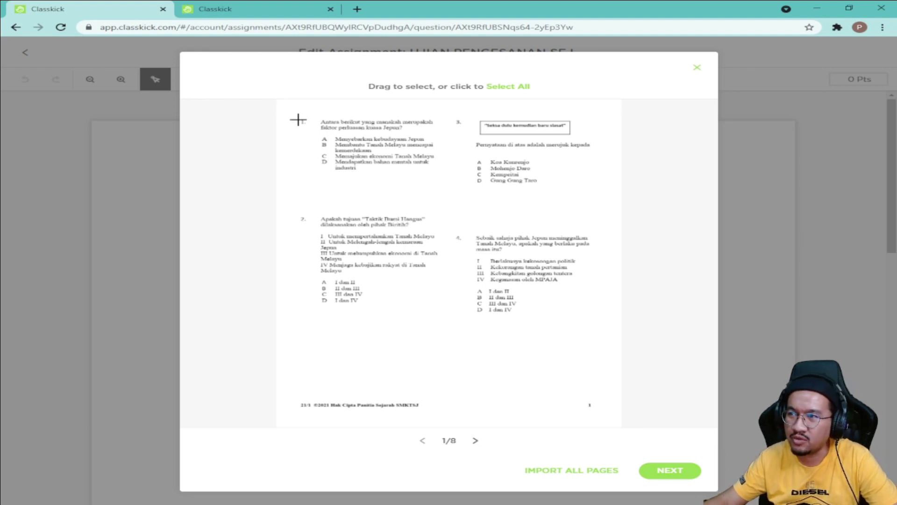
pyautogui.moveTo(287, 106); pyautogui.dragTo(613, 382)
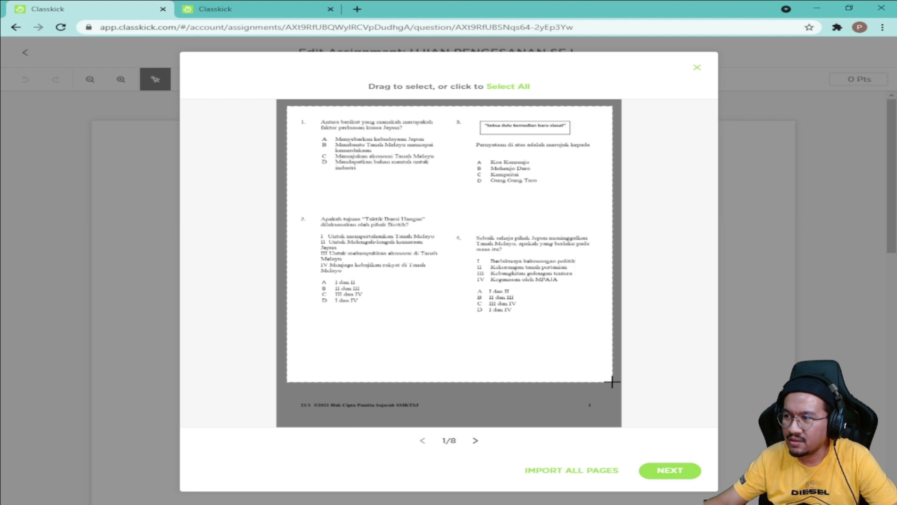
pyautogui.click(684, 474)
pyautogui.click(593, 409)
pyautogui.click(684, 394)
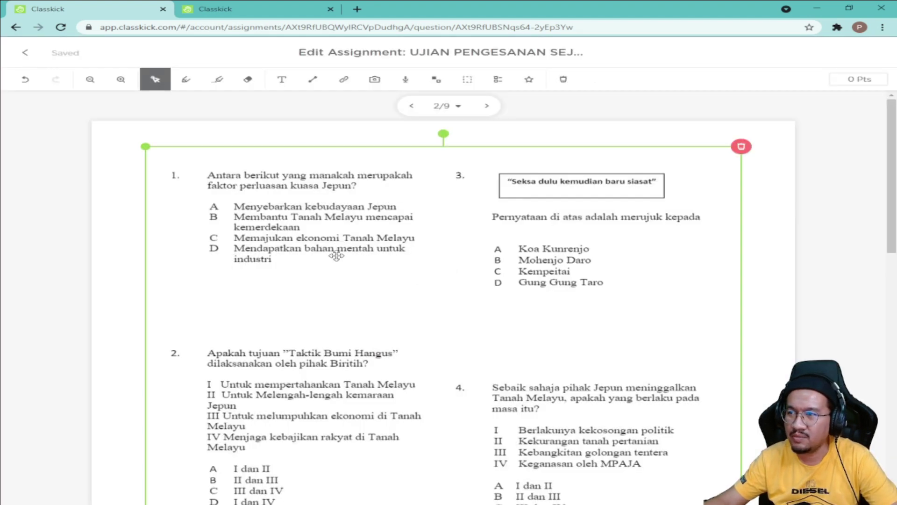
# Step: Shift the questions 1–4 image down the slide and enlarge it from its corner handle
pyautogui.moveTo(337, 256); pyautogui.dragTo(329, 274)
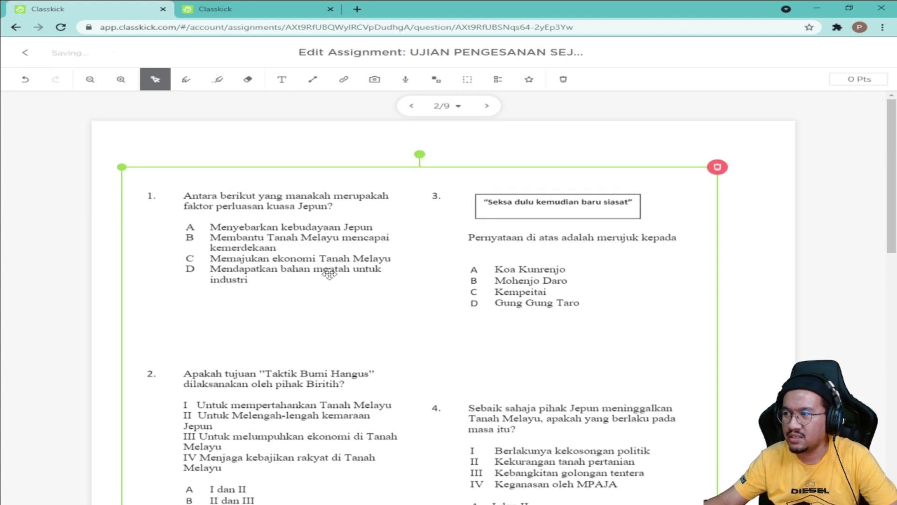
pyautogui.scroll(-9, 401, 281)
pyautogui.moveTo(717, 263); pyautogui.dragTo(738, 325)
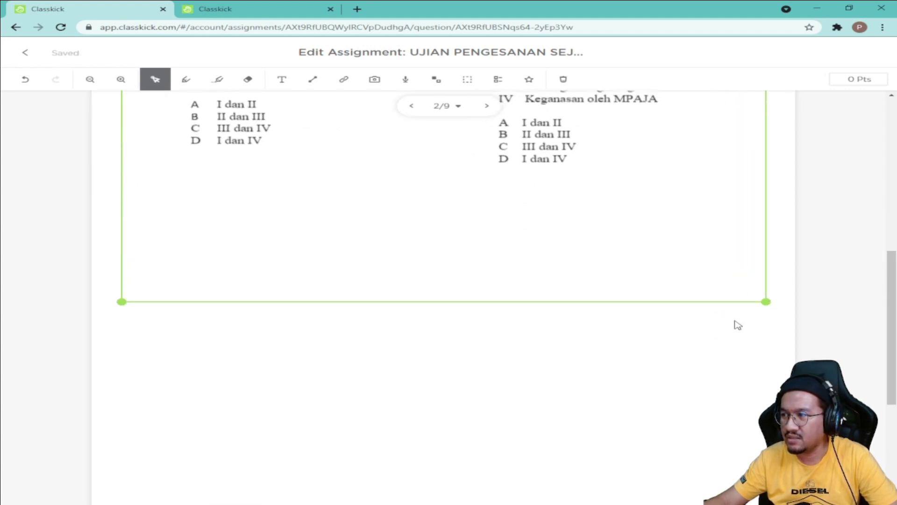
pyautogui.moveTo(492, 226); pyautogui.dragTo(492, 264)
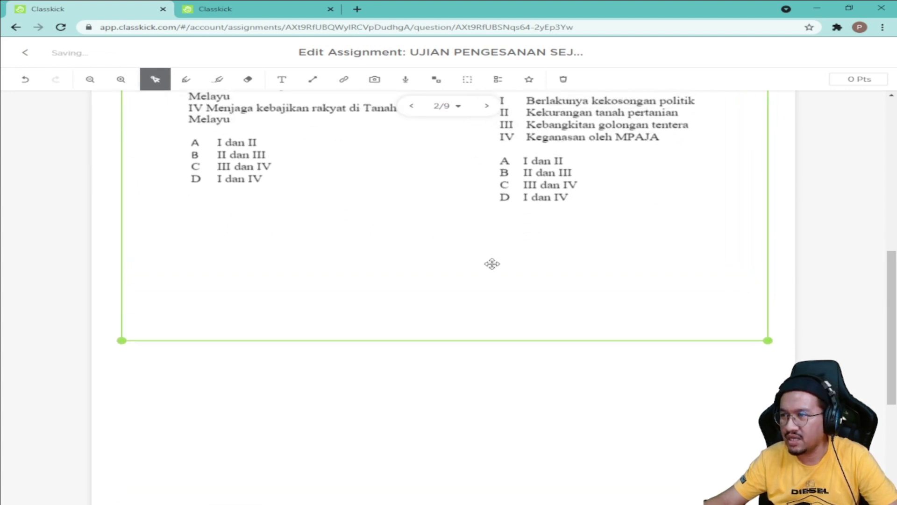
pyautogui.scroll(9, 467, 313)
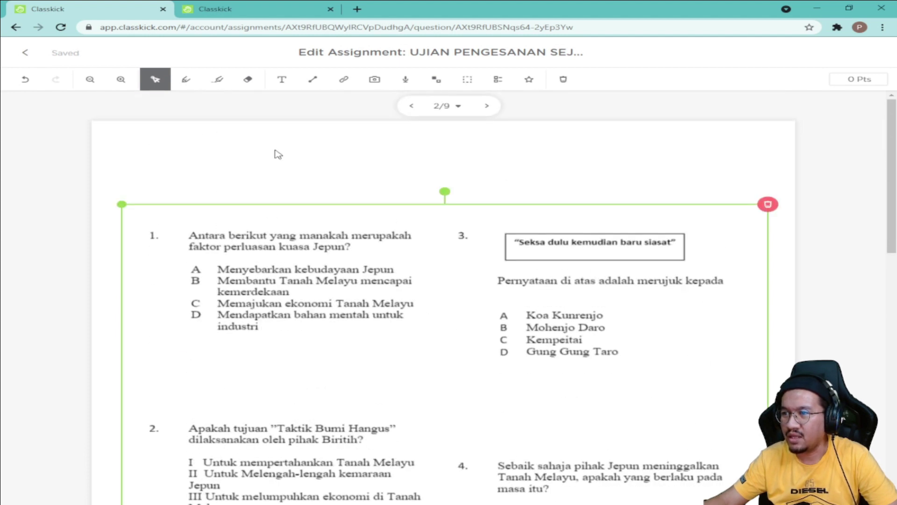
pyautogui.click(278, 154)
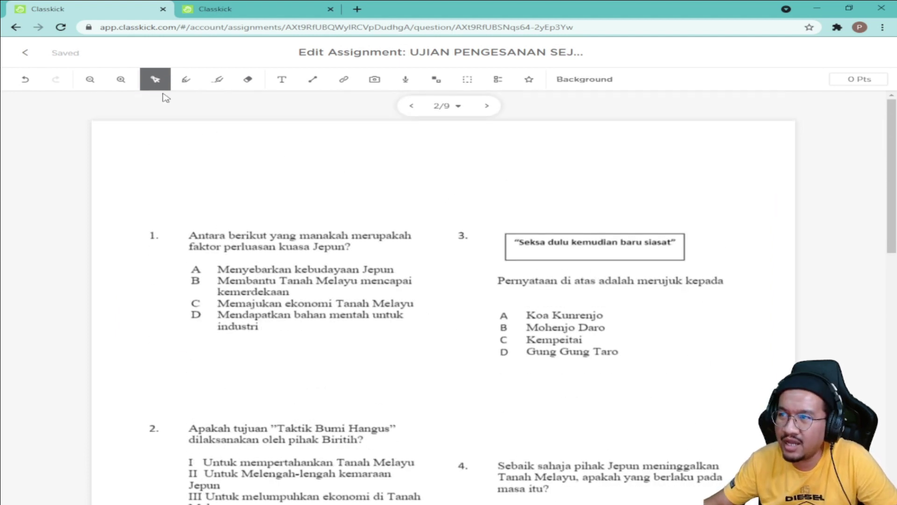
pyautogui.click(282, 84)
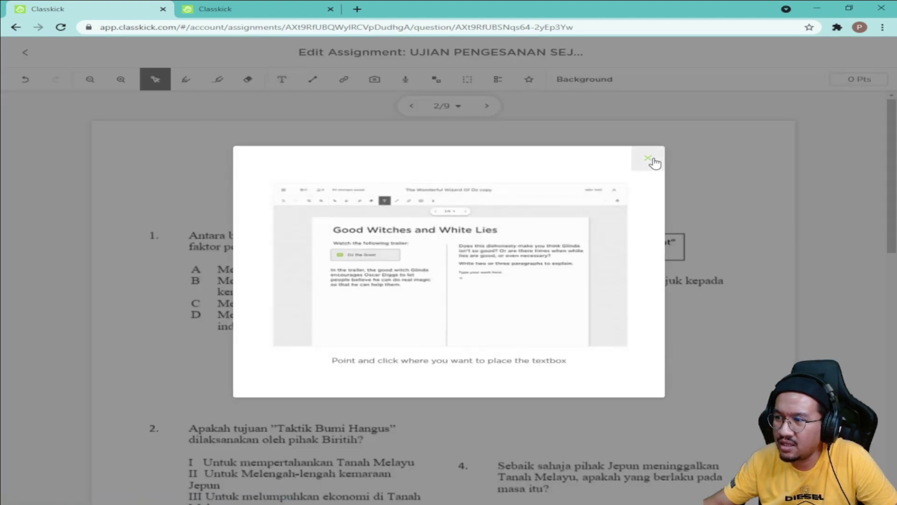
pyautogui.click(649, 158)
pyautogui.moveTo(137, 144); pyautogui.dragTo(753, 173)
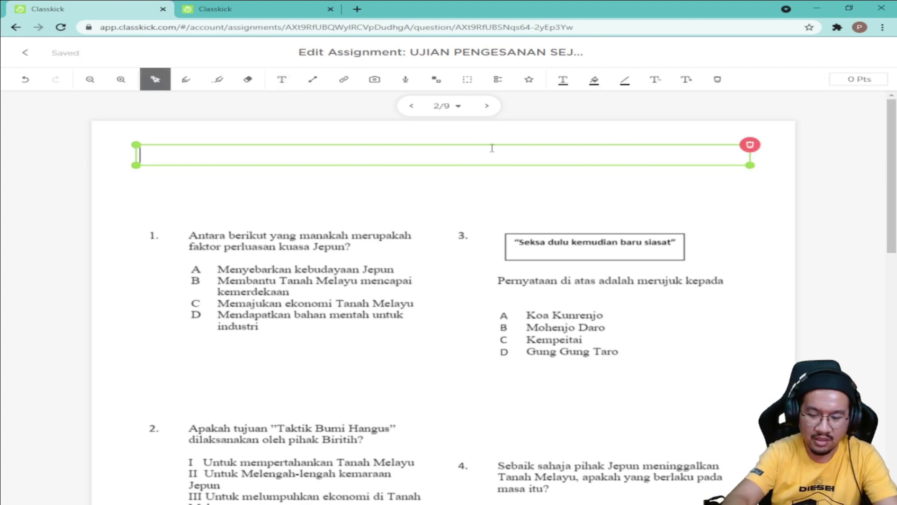
pyautogui.write('BAHAGIAN A')
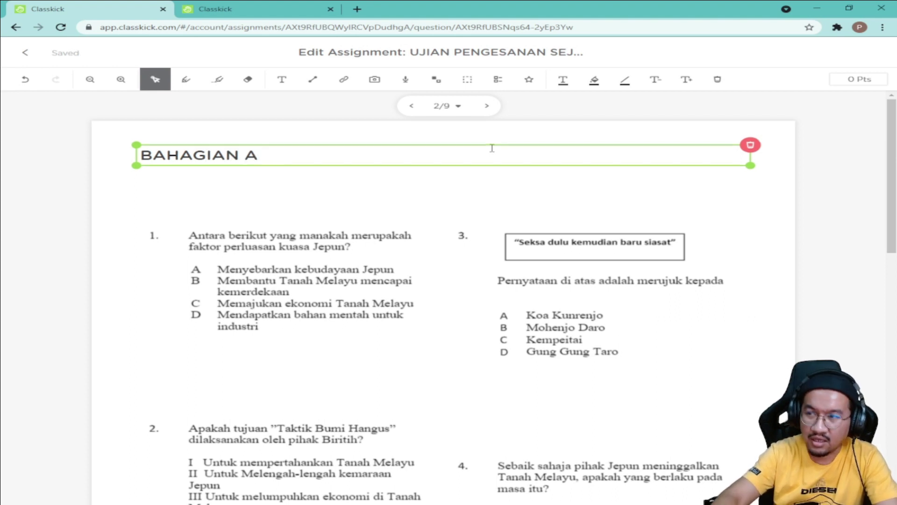
pyautogui.press('Return')
pyautogui.press('BackSpace')
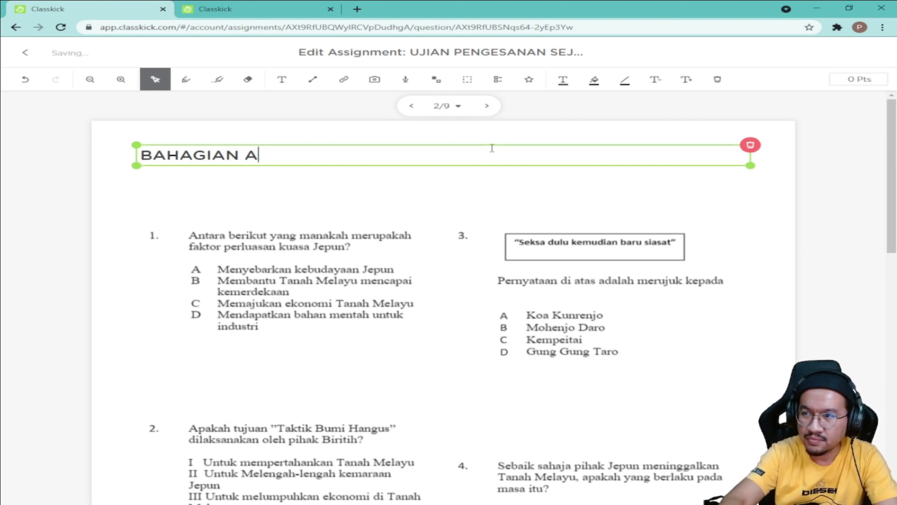
pyautogui.press('Return')
pyautogui.write('SOALAN OBJEKTIF')
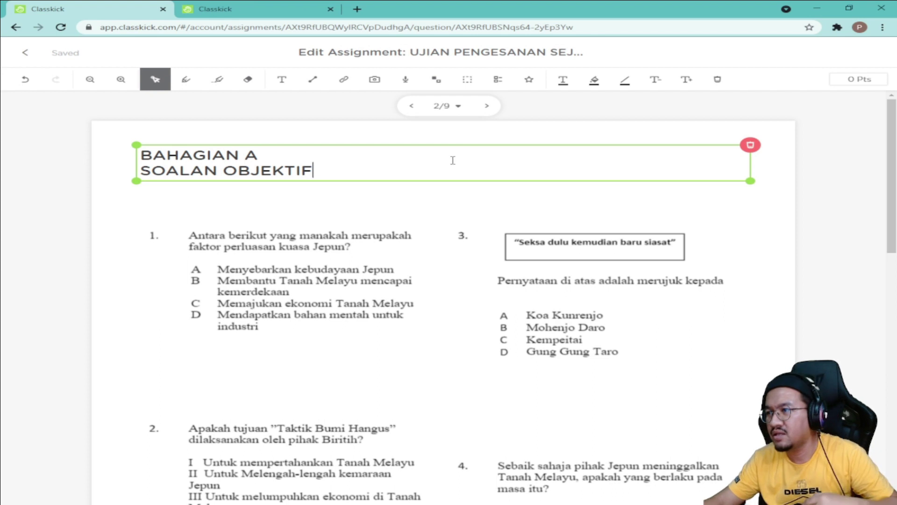
pyautogui.click(775, 190)
pyautogui.click(579, 289)
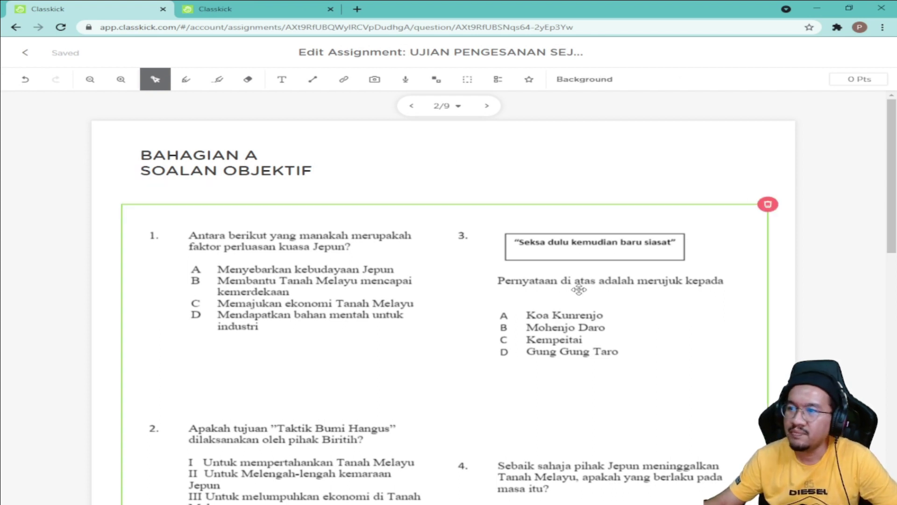
pyautogui.scroll(-2, 635, 285)
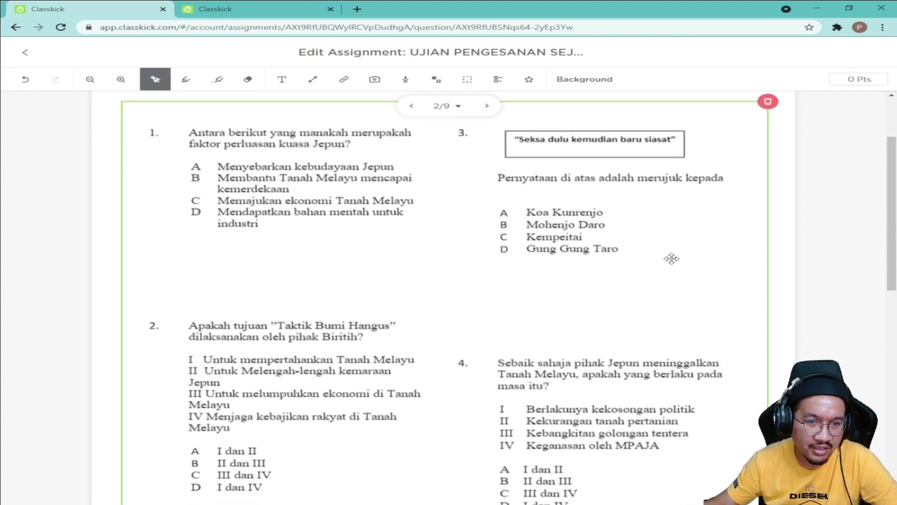
pyautogui.scroll(2, 671, 259)
pyautogui.click(812, 264)
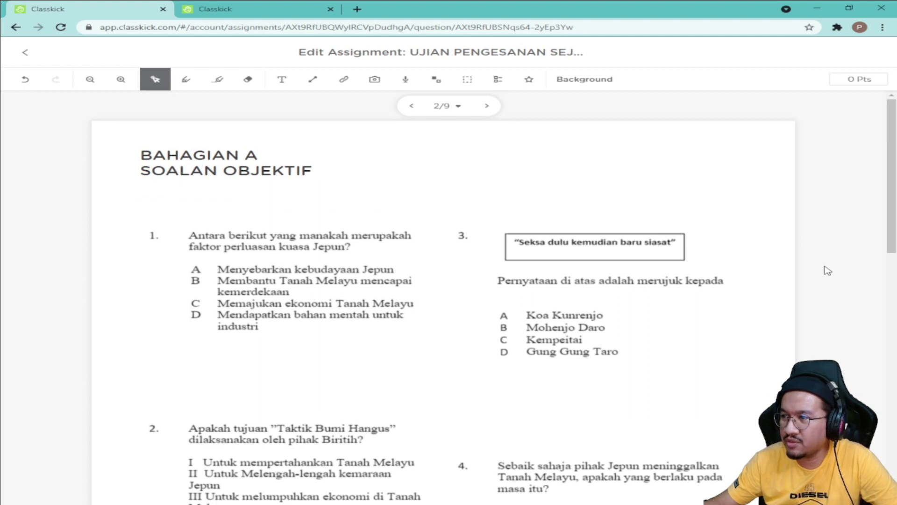
pyautogui.scroll(-1, 828, 273)
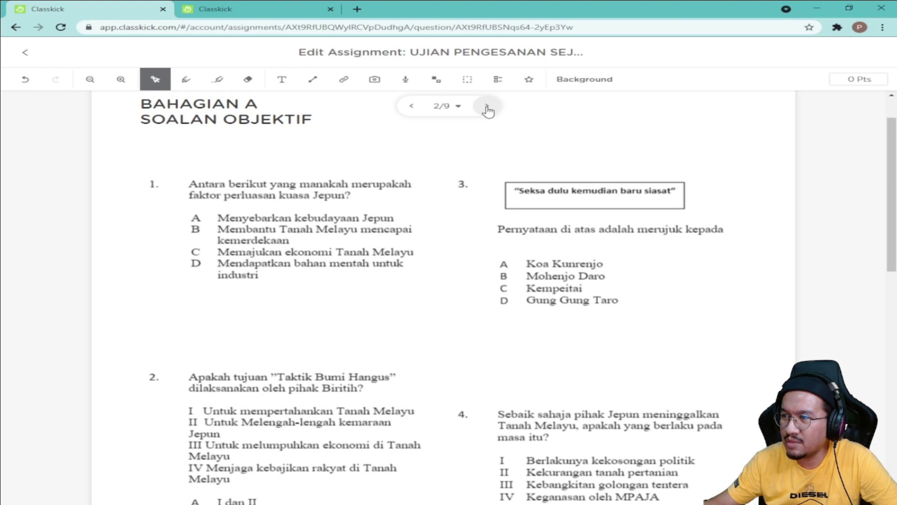
# Step: On slide 3, upload SOALAN PENGESANAN T3 and insert a crop of page 2's questions 5–8
pyautogui.click(579, 189)
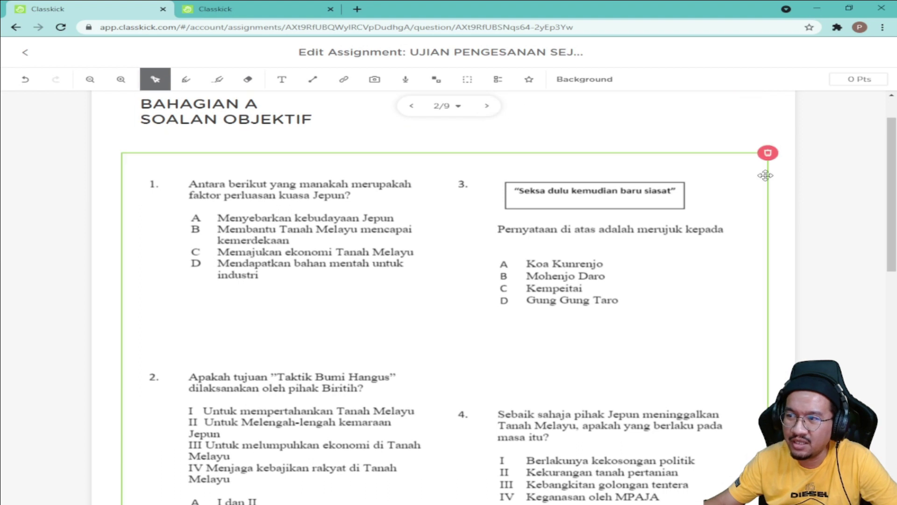
pyautogui.click(487, 107)
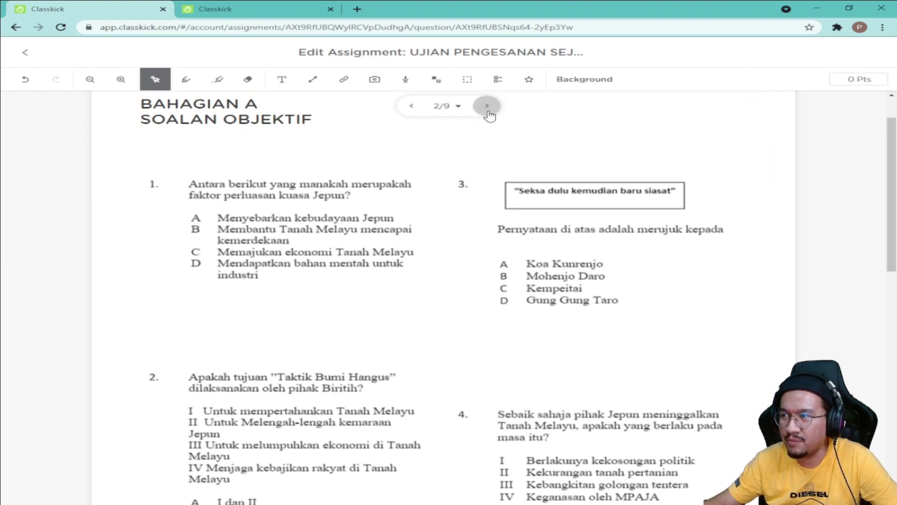
pyautogui.click(374, 79)
pyautogui.click(385, 103)
pyautogui.click(209, 89)
pyautogui.click(343, 250)
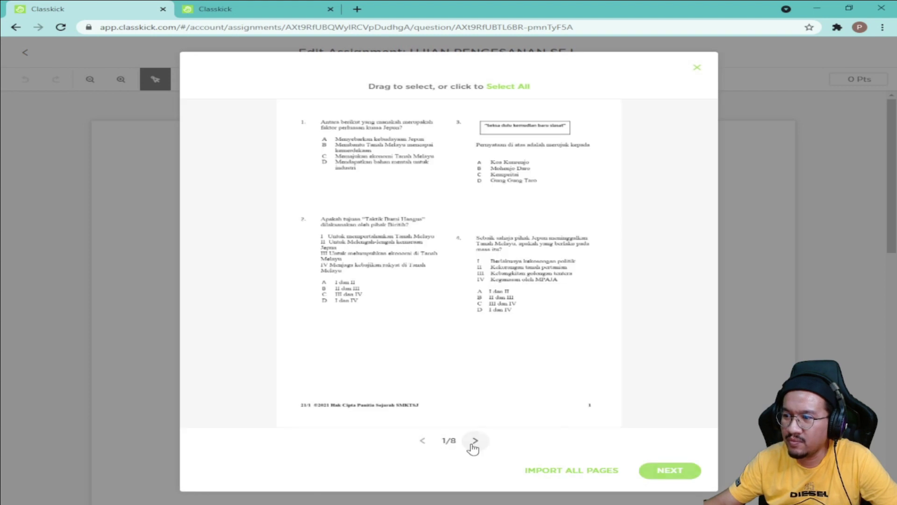
pyautogui.click(475, 442)
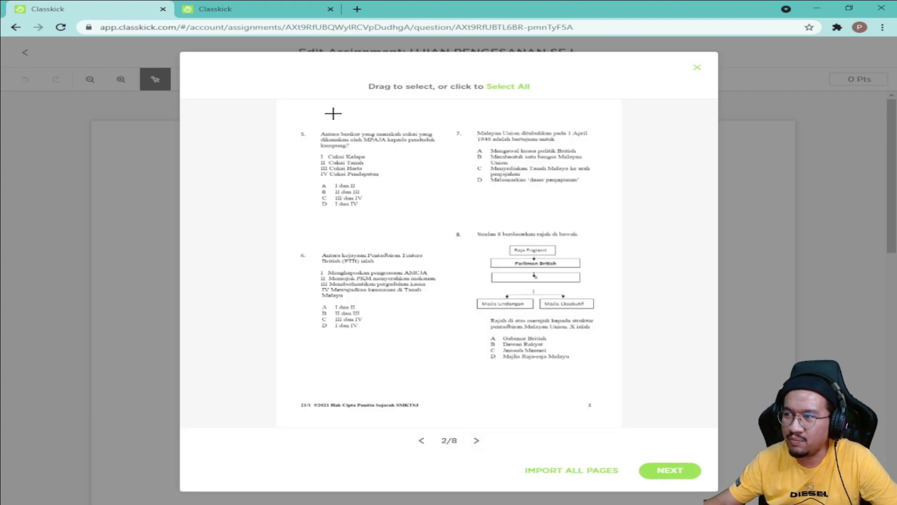
pyautogui.moveTo(290, 118); pyautogui.dragTo(610, 394)
pyautogui.click(675, 473)
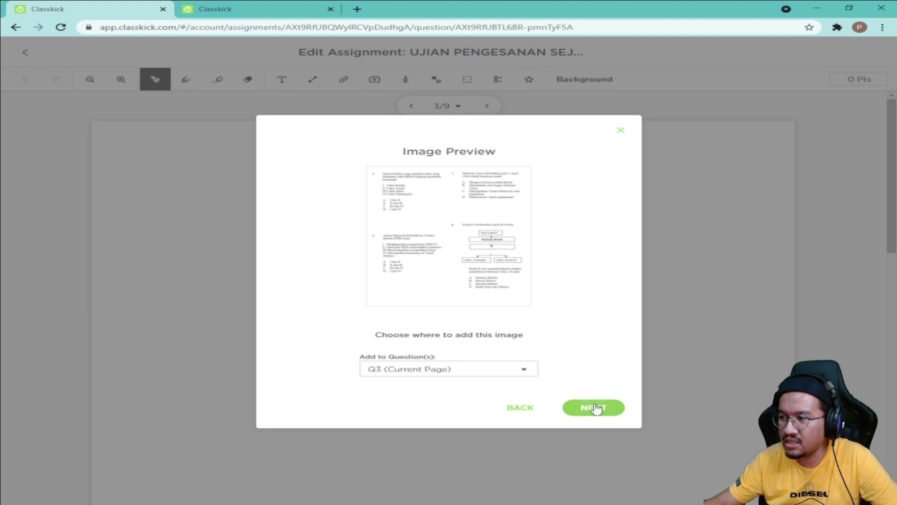
pyautogui.click(595, 408)
pyautogui.click(660, 392)
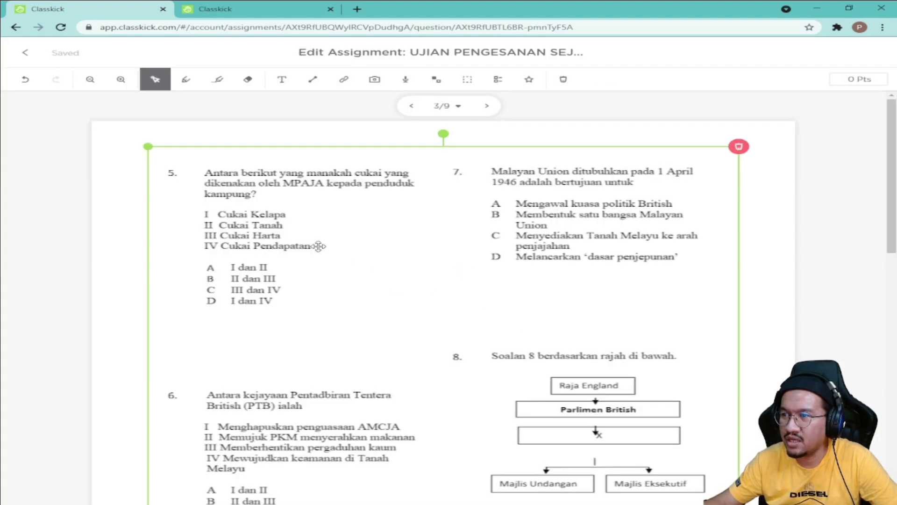
# Step: Move the questions 5–8 image left and enlarge it from its bottom-right corner, then return to slide 2
pyautogui.moveTo(319, 245); pyautogui.dragTo(293, 247)
pyautogui.scroll(-2, 492, 281)
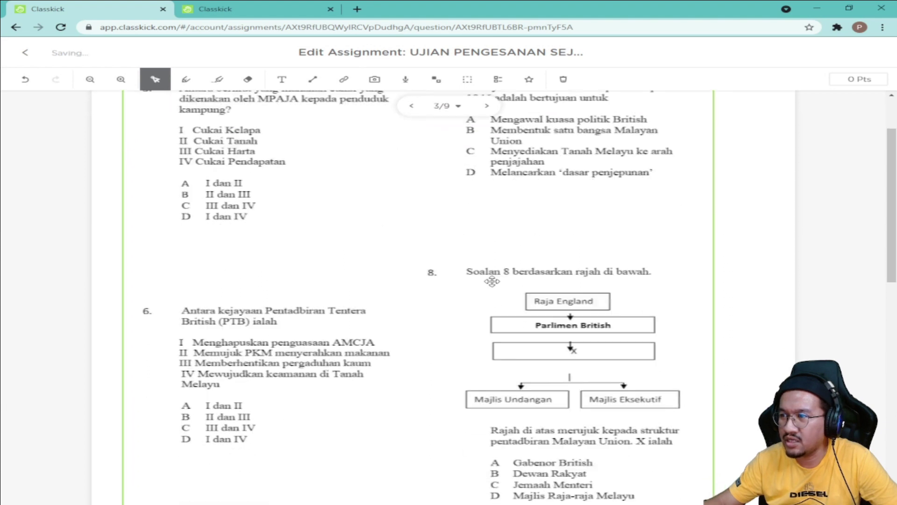
pyautogui.scroll(-5, 492, 281)
pyautogui.moveTo(720, 345); pyautogui.dragTo(765, 394)
pyautogui.scroll(7, 607, 444)
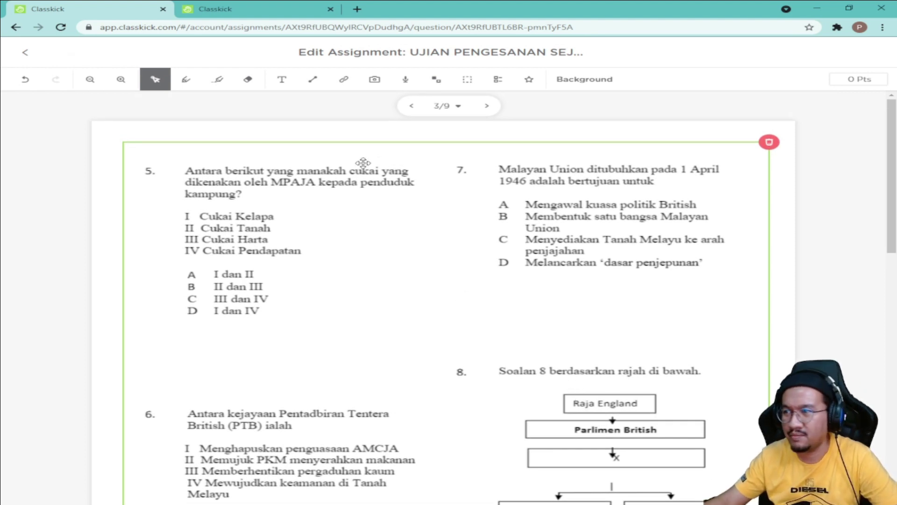
pyautogui.click(109, 244)
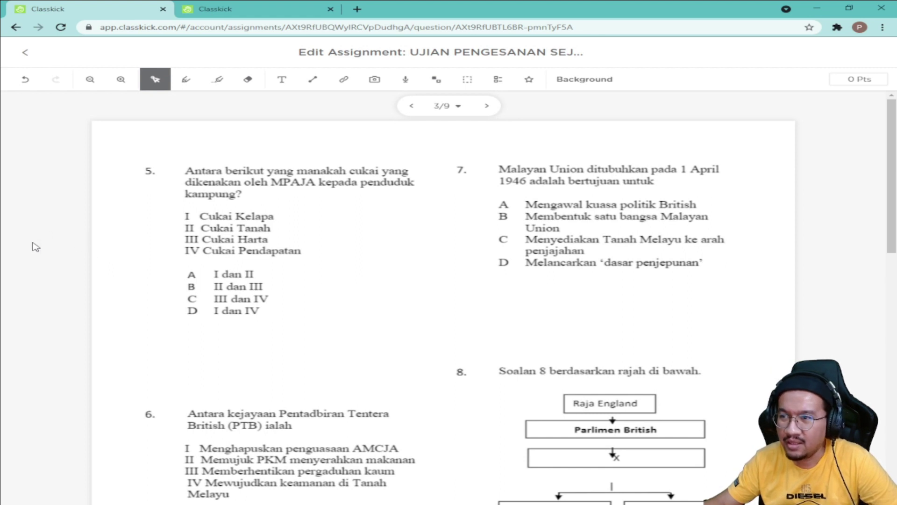
pyautogui.click(205, 226)
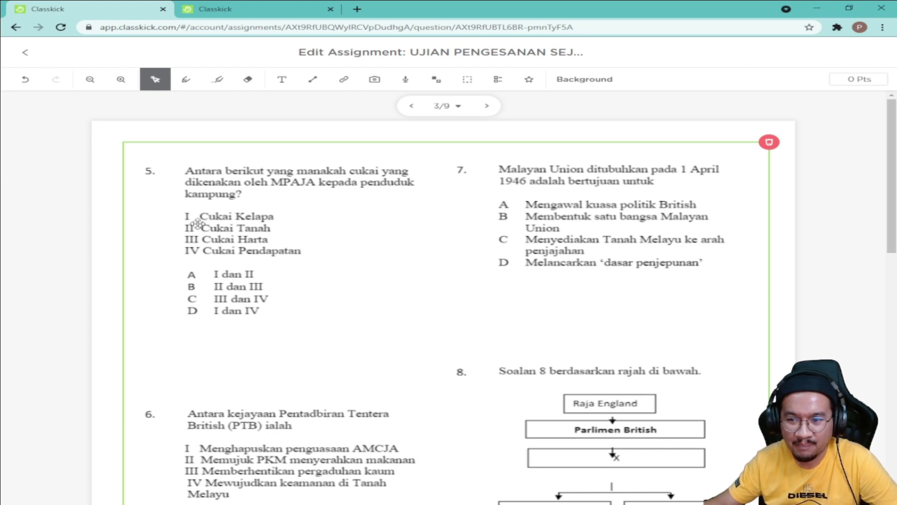
pyautogui.click(370, 140)
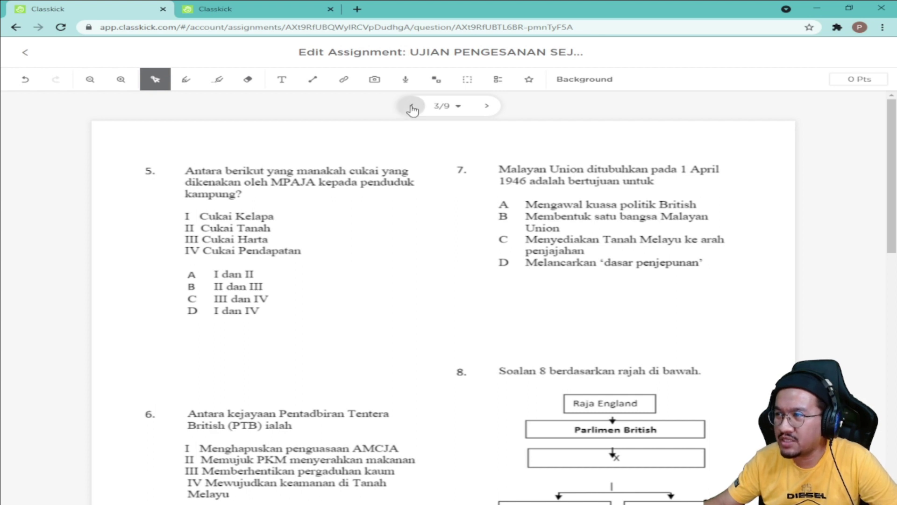
pyautogui.click(412, 110)
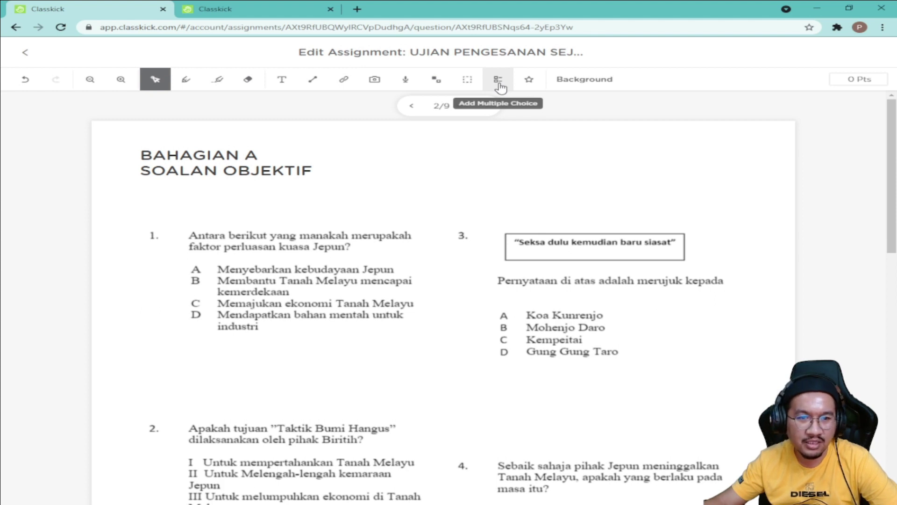
# Step: Add a 1-point multiple-choice answer with D correct and drag it under question 1
pyautogui.click(499, 84)
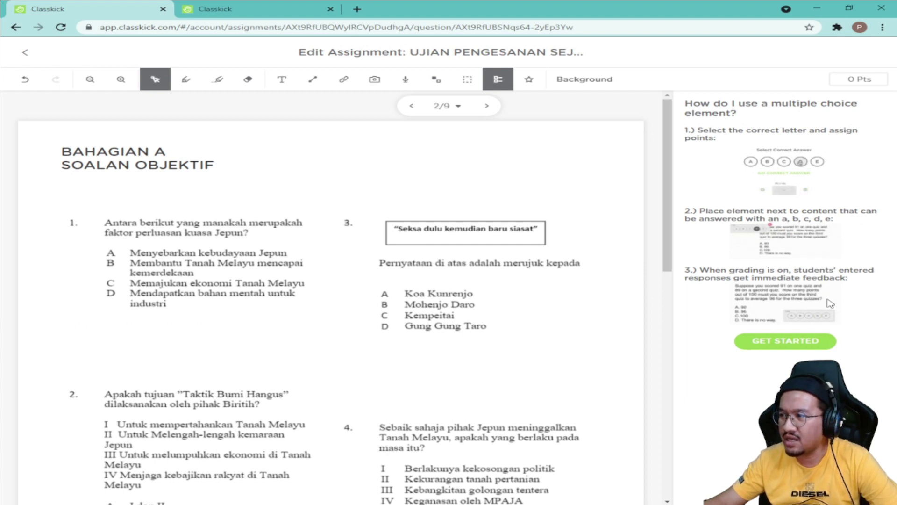
pyautogui.click(800, 344)
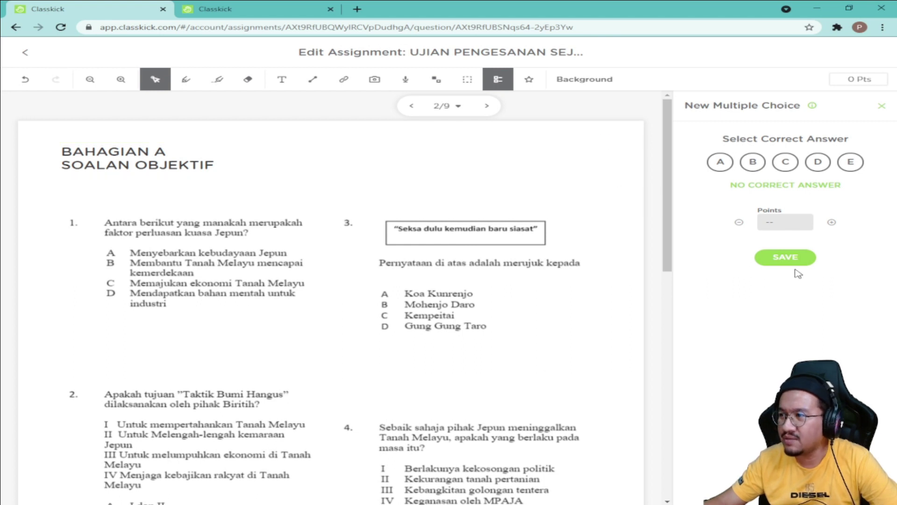
pyautogui.click(817, 173)
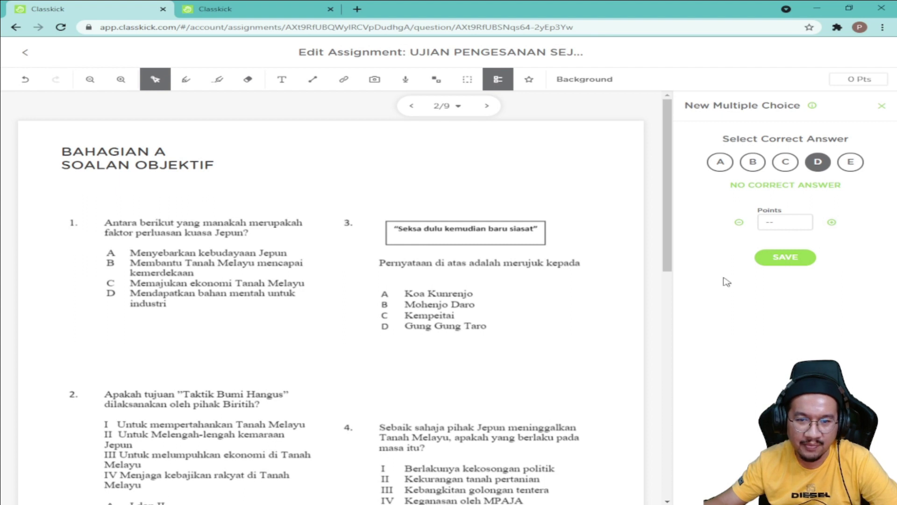
pyautogui.click(833, 223)
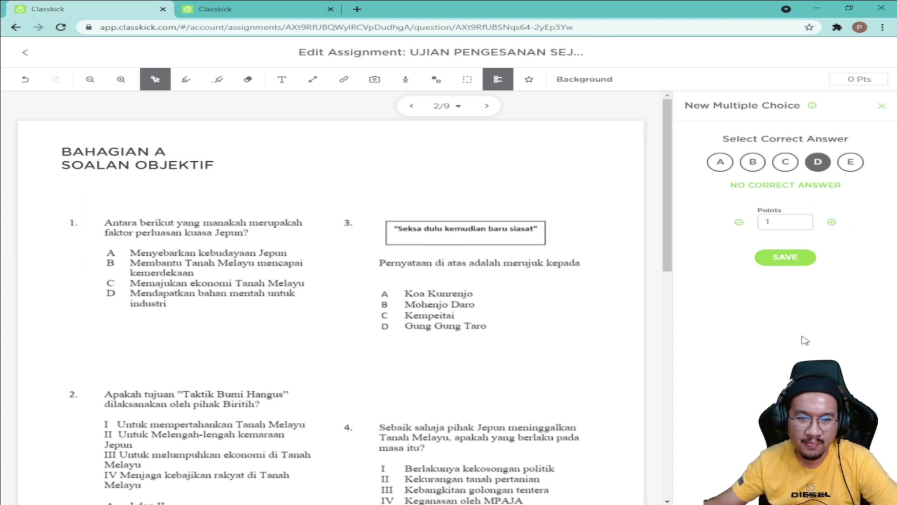
pyautogui.click(766, 258)
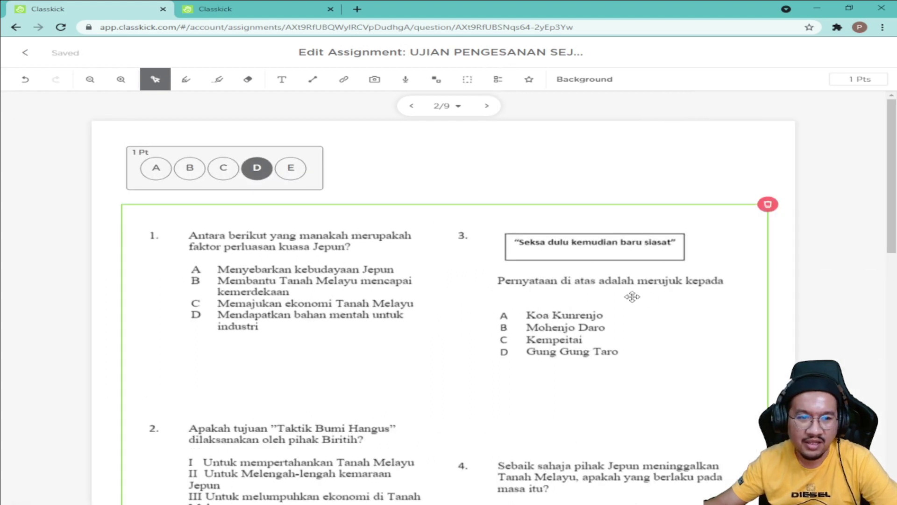
pyautogui.click(296, 167)
pyautogui.moveTo(234, 161); pyautogui.dragTo(297, 346)
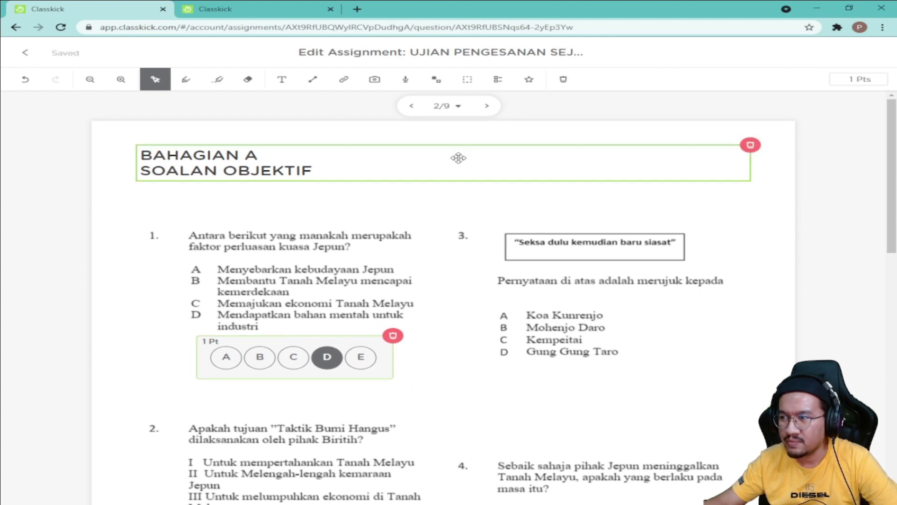
pyautogui.click(456, 196)
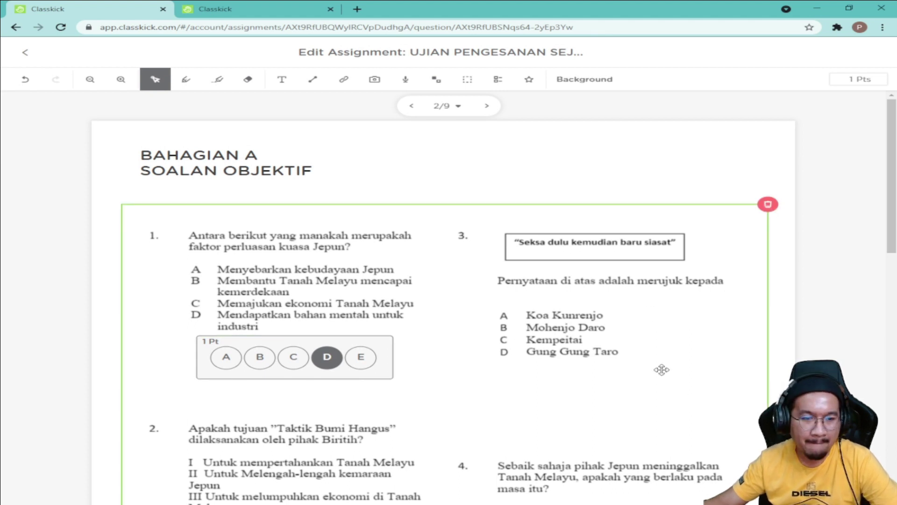
pyautogui.scroll(-5, 451, 381)
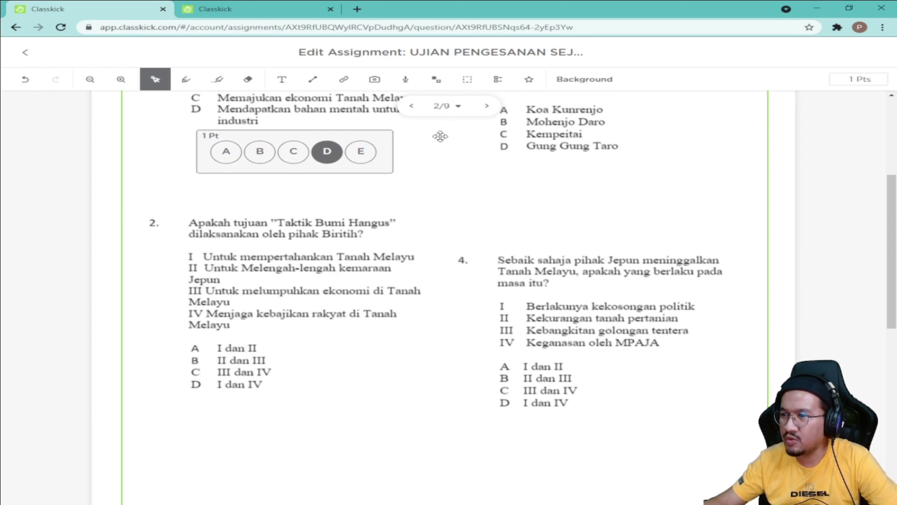
pyautogui.click(499, 82)
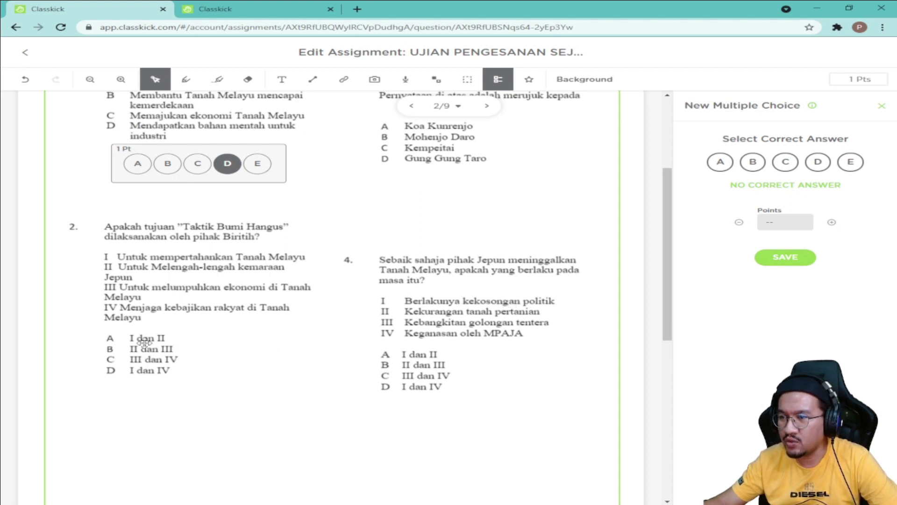
# Step: Save a 1-point answer with B correct and place it under question 2
pyautogui.click(751, 164)
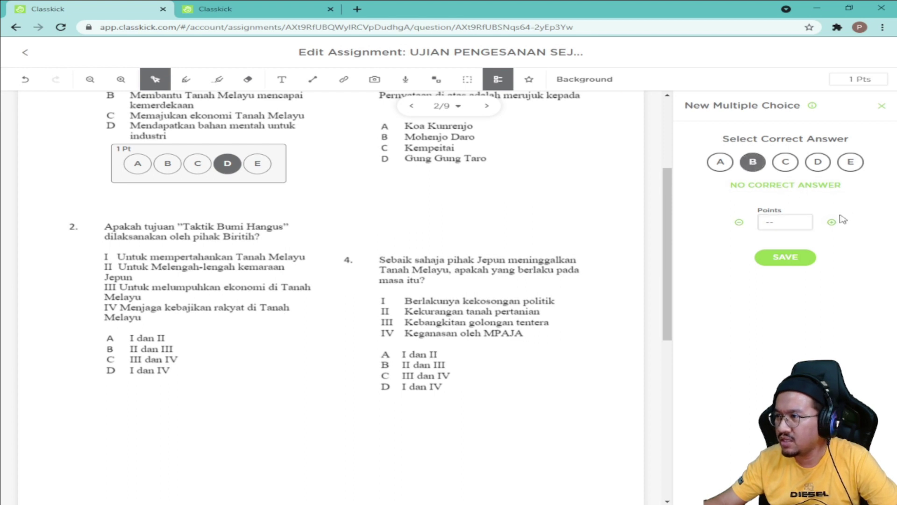
pyautogui.click(786, 257)
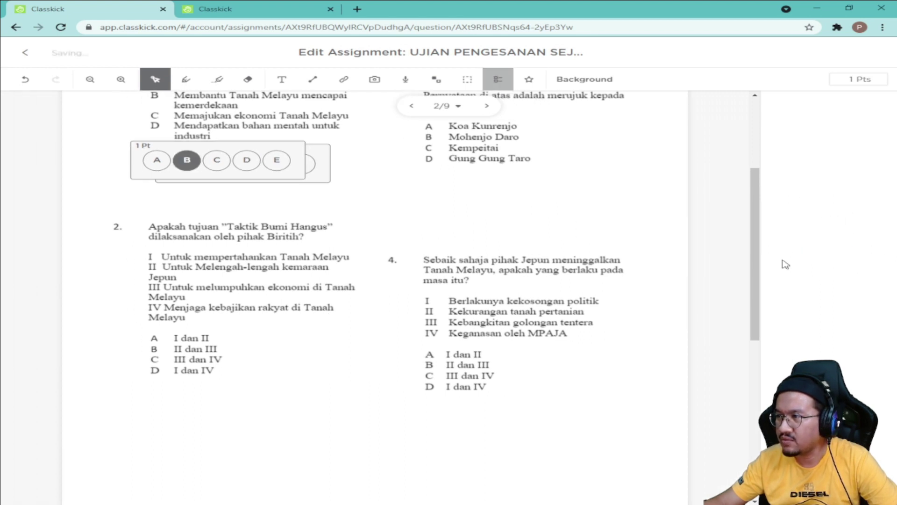
pyautogui.moveTo(267, 138); pyautogui.dragTo(292, 413)
pyautogui.click(506, 444)
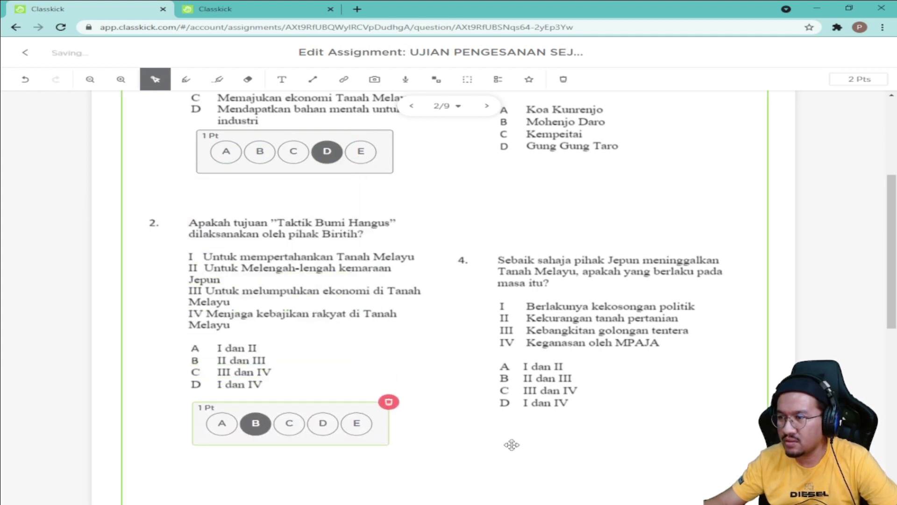
pyautogui.scroll(2, 557, 417)
pyautogui.scroll(1, 556, 417)
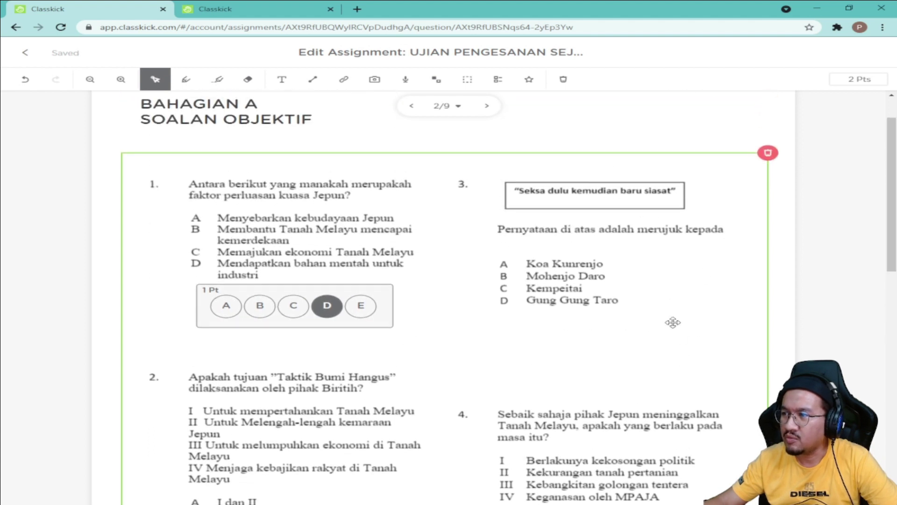
# Step: Add a multiple-choice answer box with C correct under question 3
pyautogui.click(496, 79)
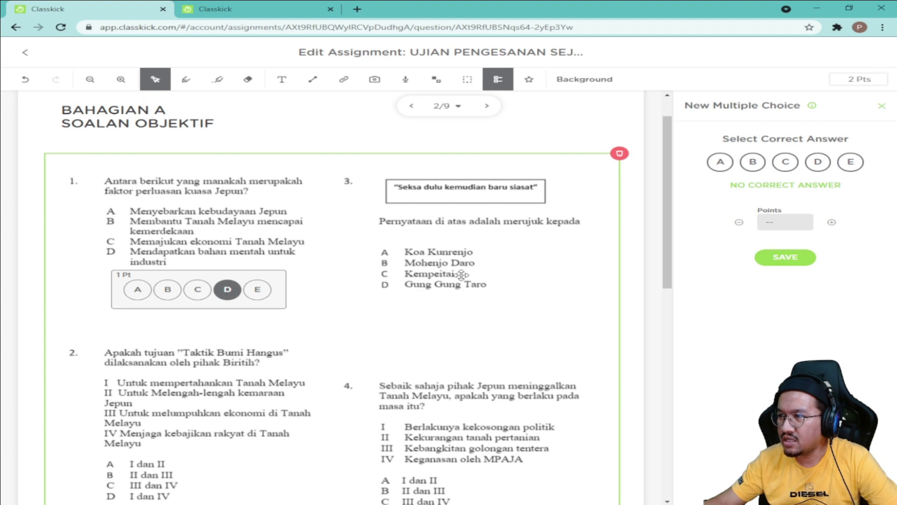
pyautogui.click(782, 173)
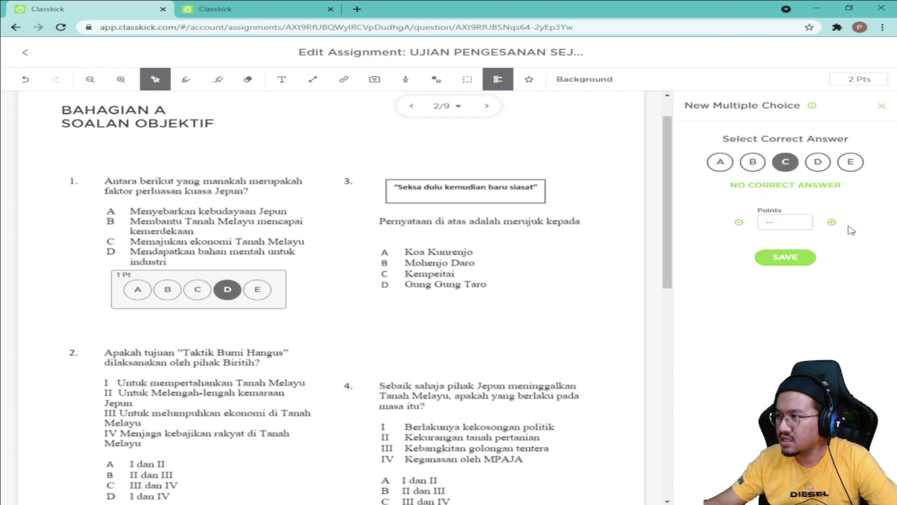
pyautogui.click(797, 264)
pyautogui.moveTo(347, 187); pyautogui.dragTo(606, 324)
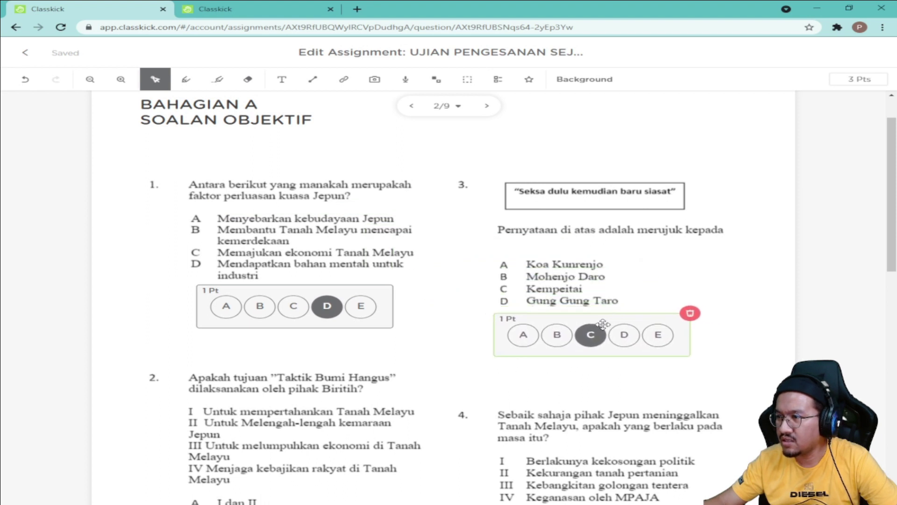
pyautogui.scroll(-5, 530, 131)
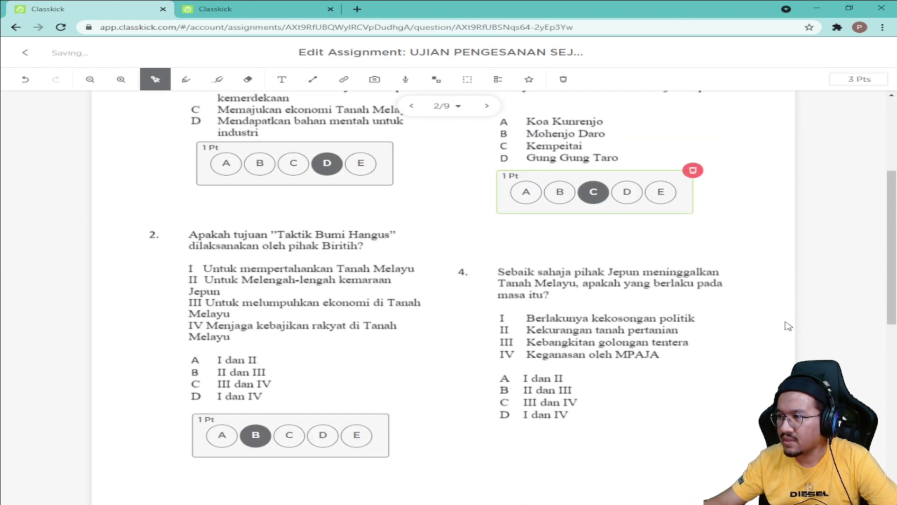
# Step: Add a multiple-choice answer box with D correct below question 4
pyautogui.click(498, 79)
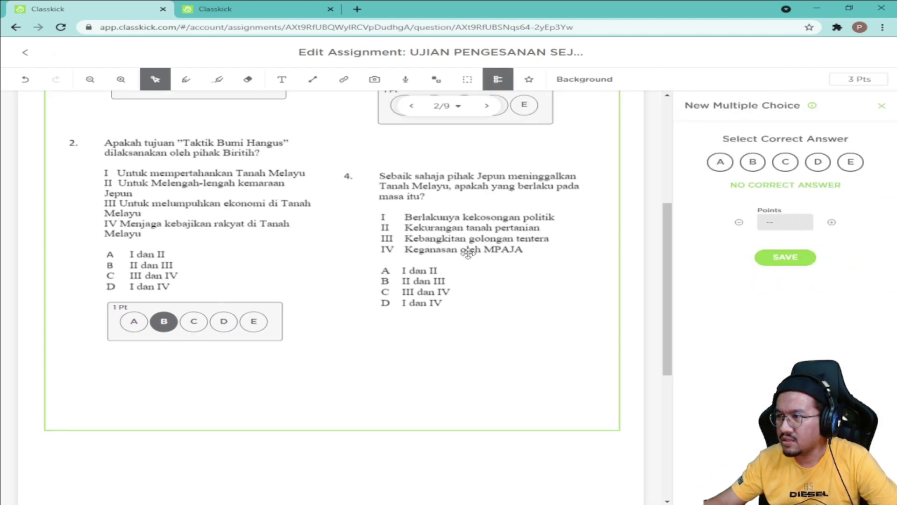
pyautogui.click(818, 162)
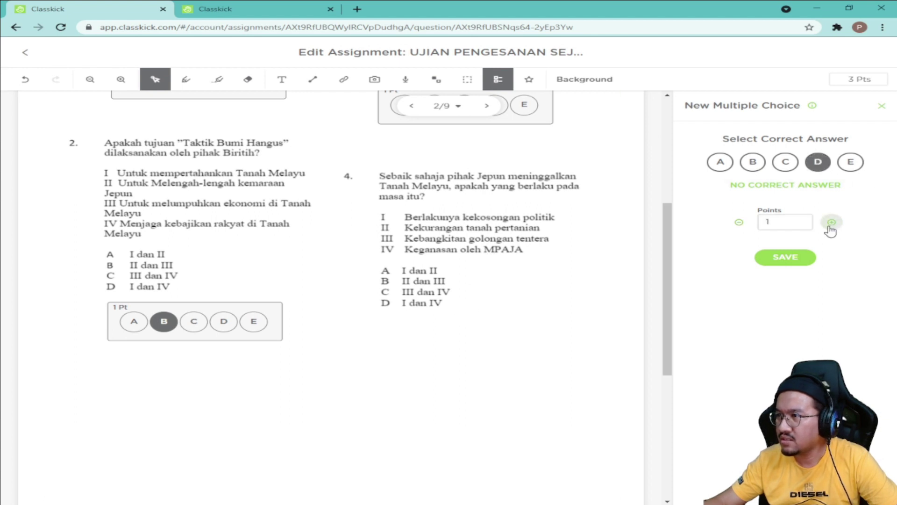
pyautogui.click(789, 261)
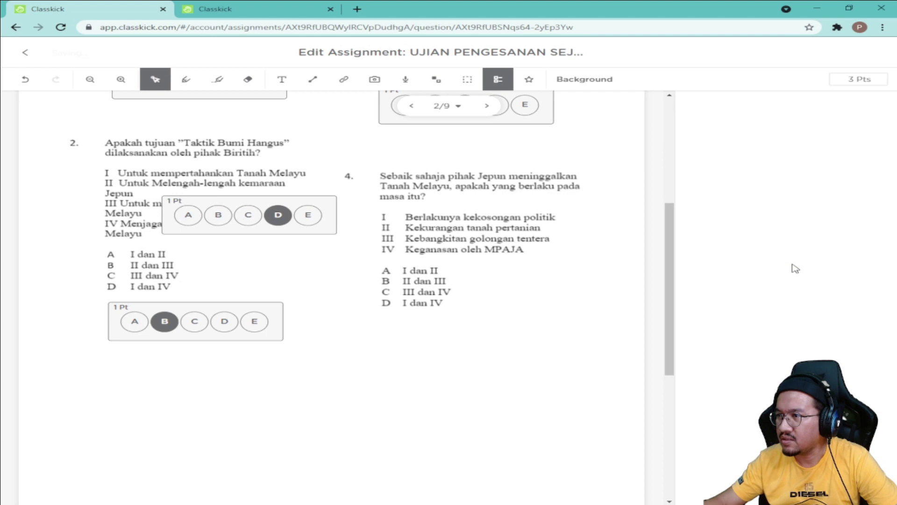
pyautogui.moveTo(357, 184); pyautogui.dragTo(601, 317)
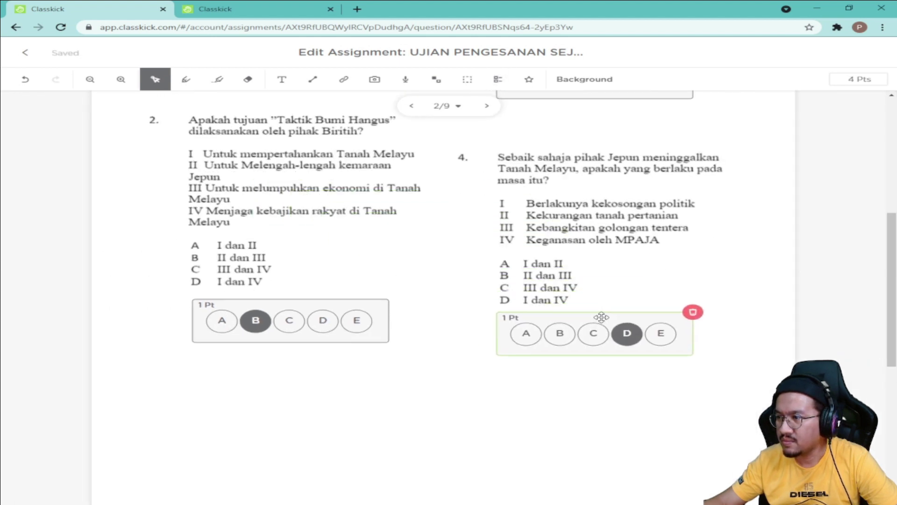
pyautogui.click(656, 407)
pyautogui.scroll(4, 714, 406)
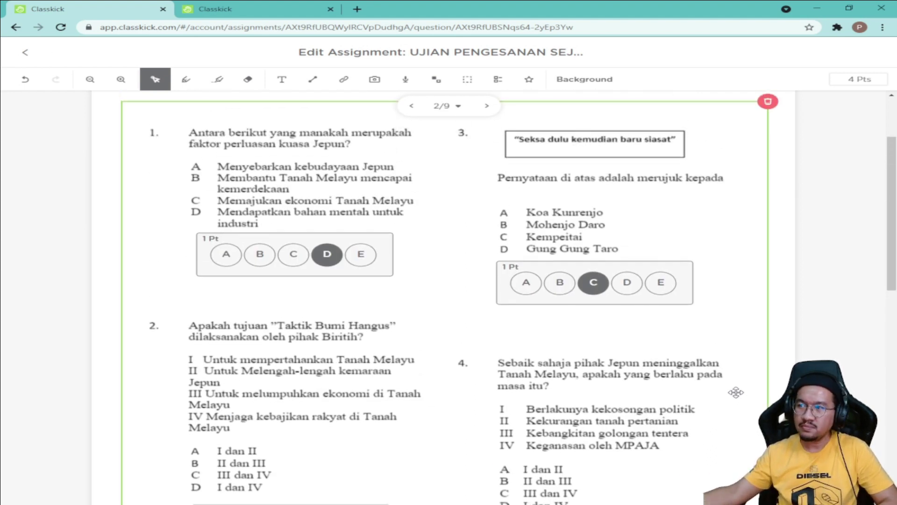
# Step: Inspect question 3's C-correct answer box, then begin a new multiple-choice answer
pyautogui.click(49, 319)
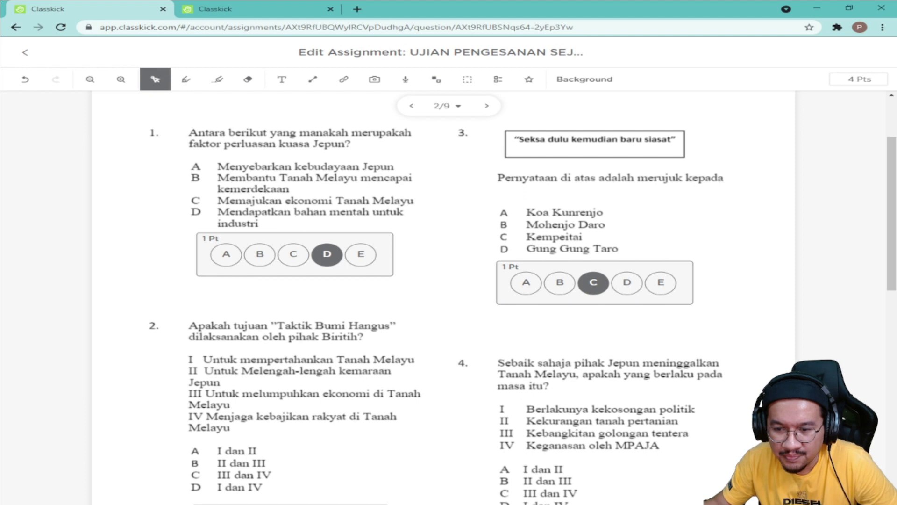
pyautogui.click(148, 356)
pyautogui.click(639, 300)
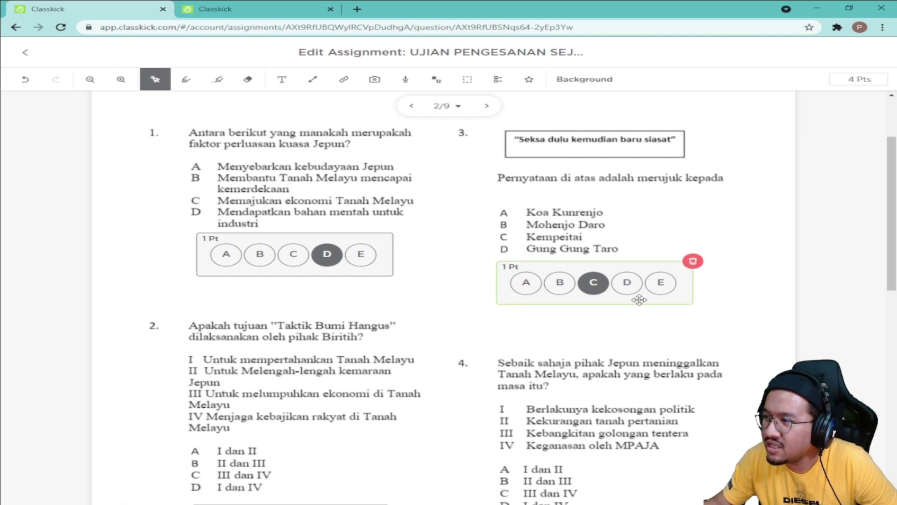
pyautogui.click(703, 297)
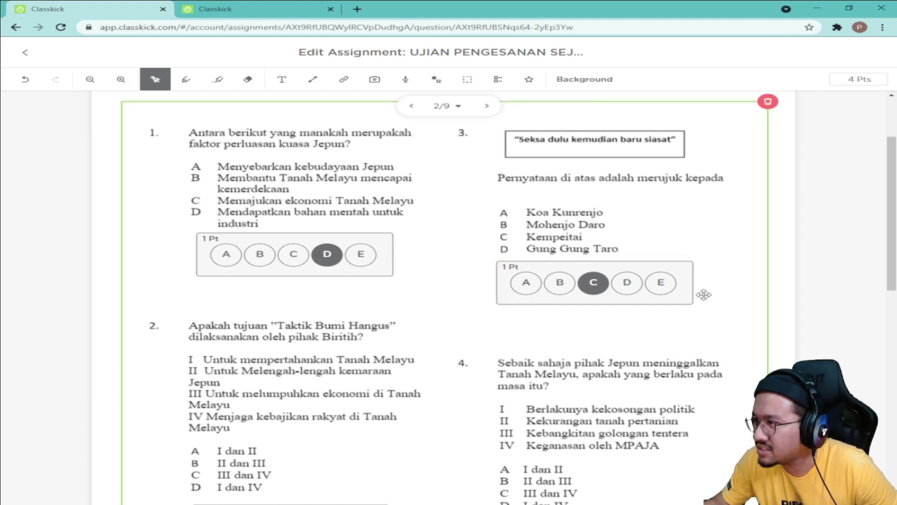
pyautogui.click(663, 292)
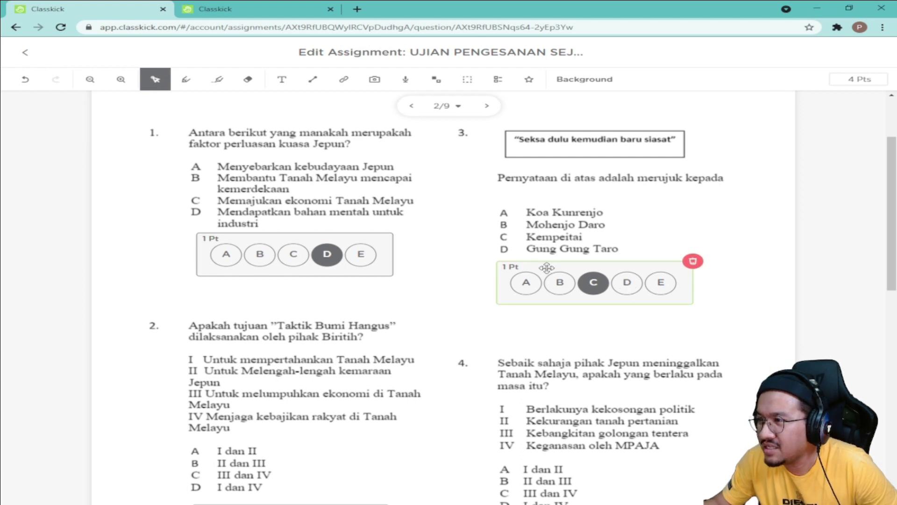
pyautogui.click(550, 251)
pyautogui.click(549, 251)
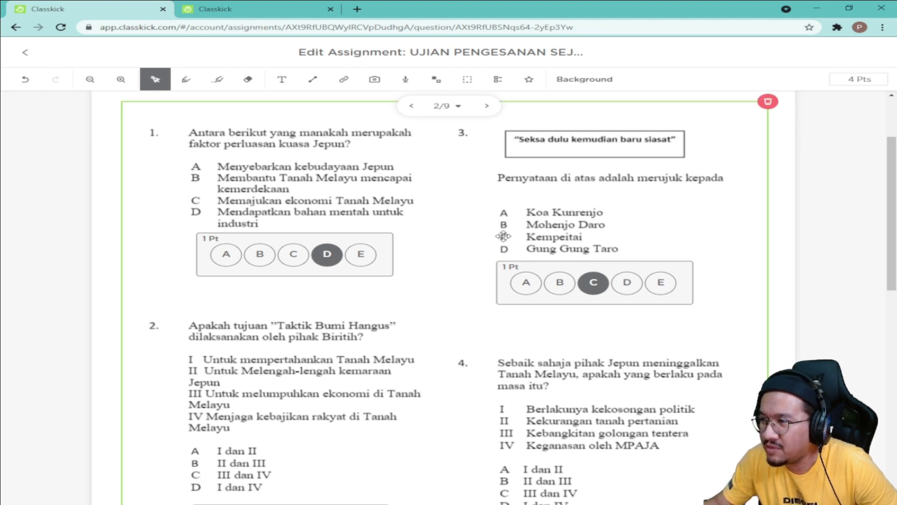
pyautogui.click(517, 281)
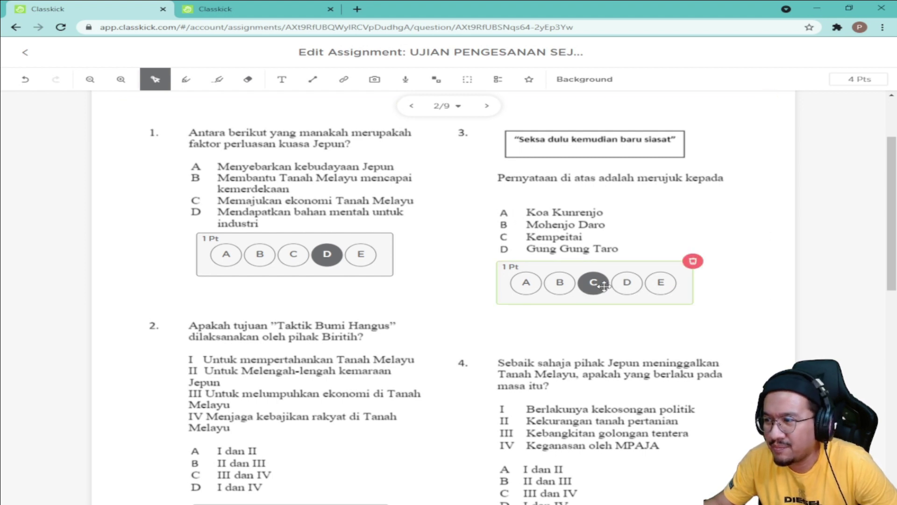
pyautogui.doubleClick(668, 292)
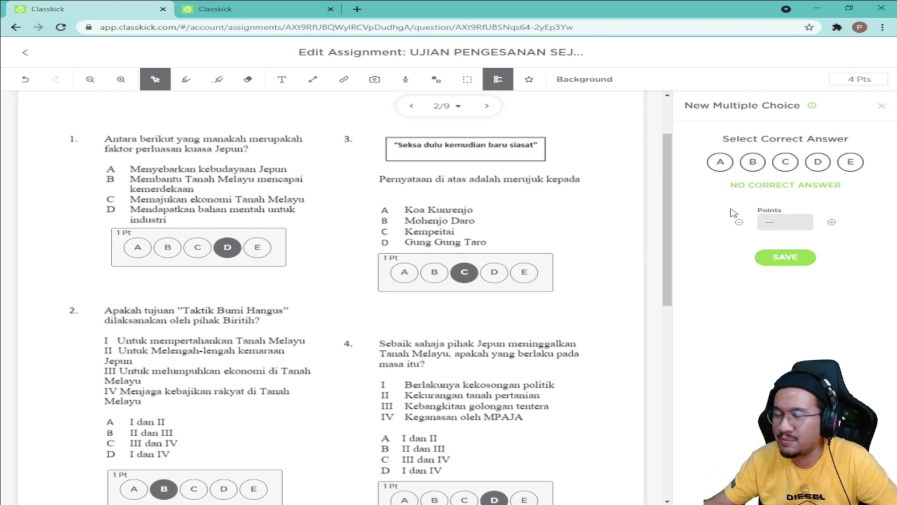
# Step: Advance from slide 2/9 to slide 3/9 holding questions 5–8
pyautogui.click(589, 213)
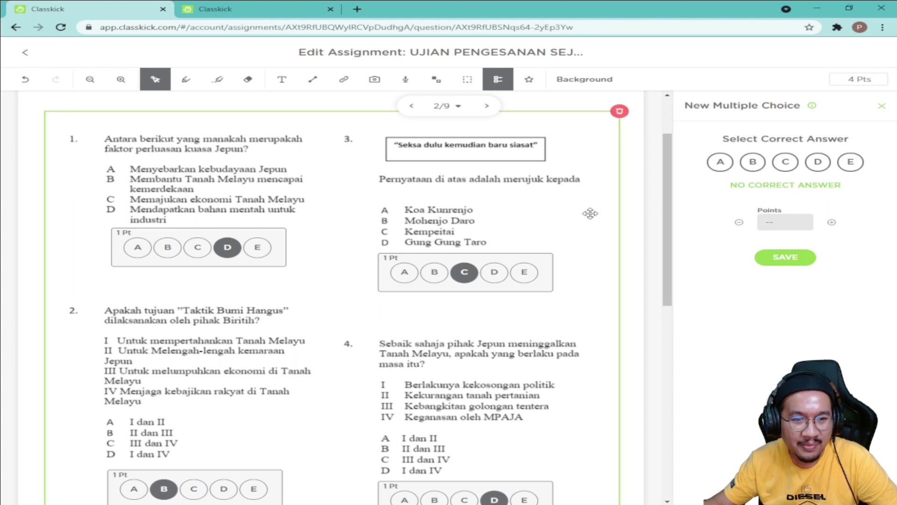
pyautogui.click(655, 241)
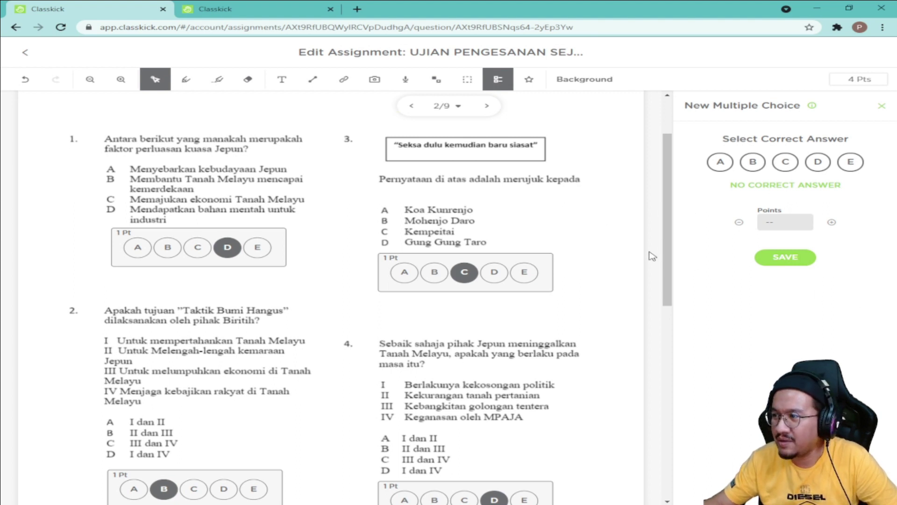
pyautogui.scroll(-3, 656, 253)
pyautogui.scroll(3, 645, 252)
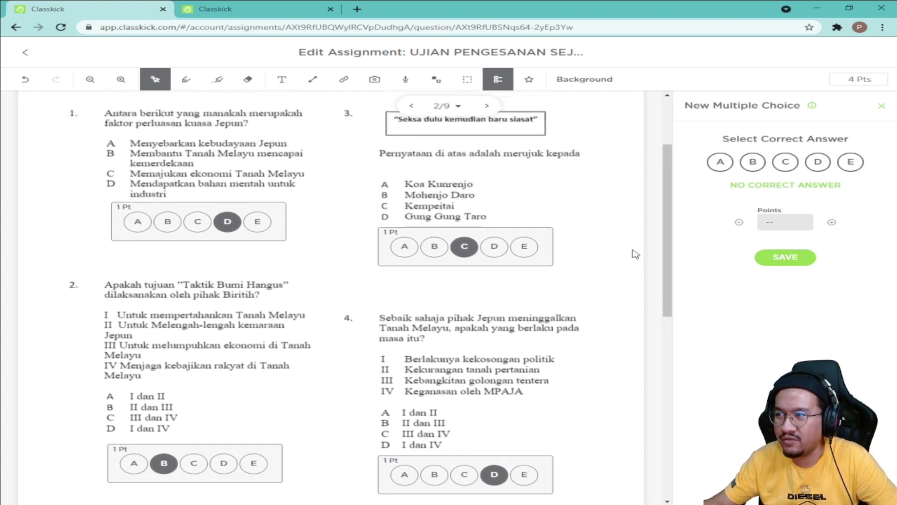
pyautogui.click(528, 169)
pyautogui.click(487, 106)
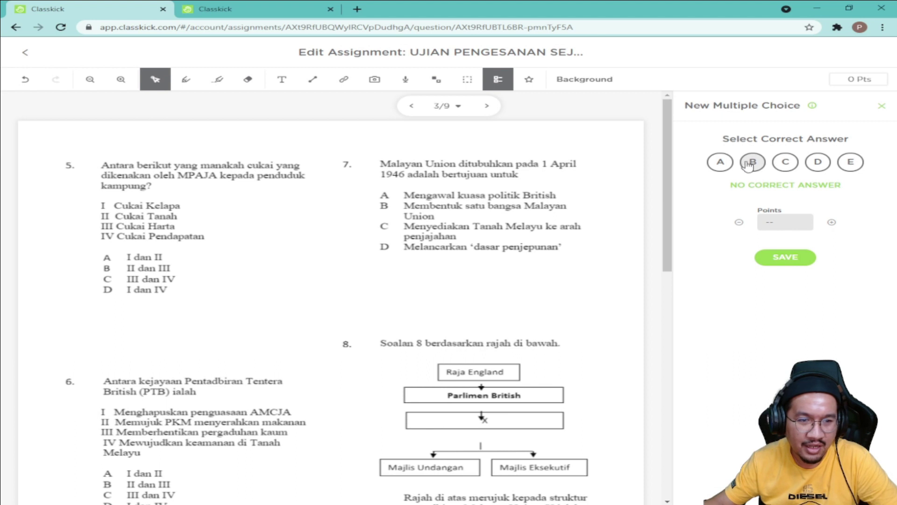
pyautogui.click(590, 217)
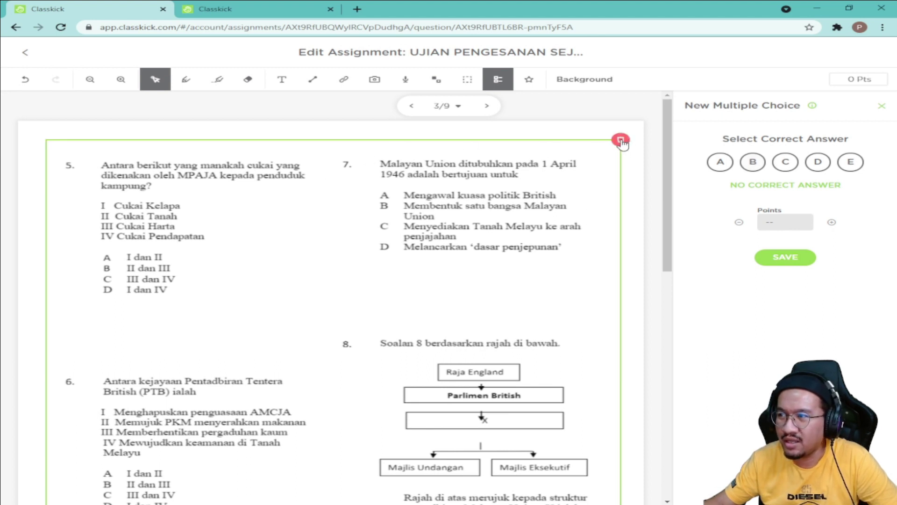
pyautogui.click(584, 135)
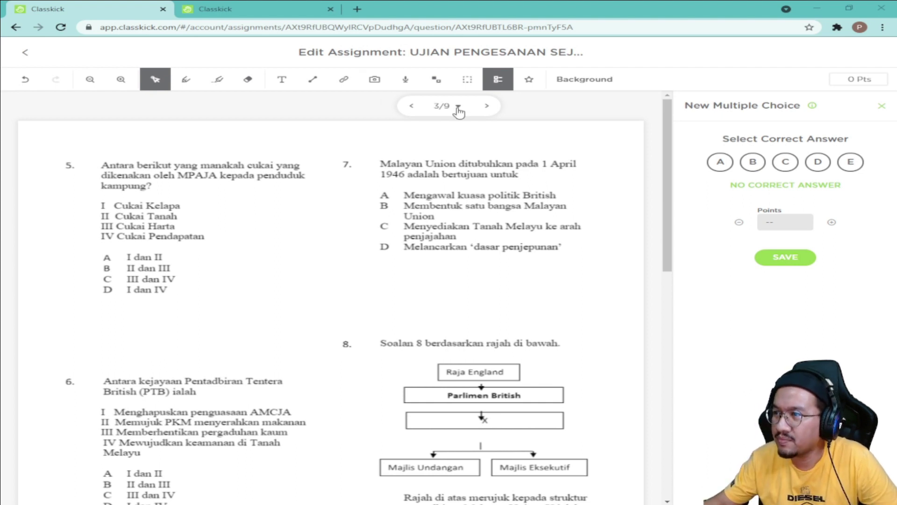
# Step: Go back to slide 2 and check question 1's answer box and the page image
pyautogui.click(411, 106)
pyautogui.scroll(-2, 265, 325)
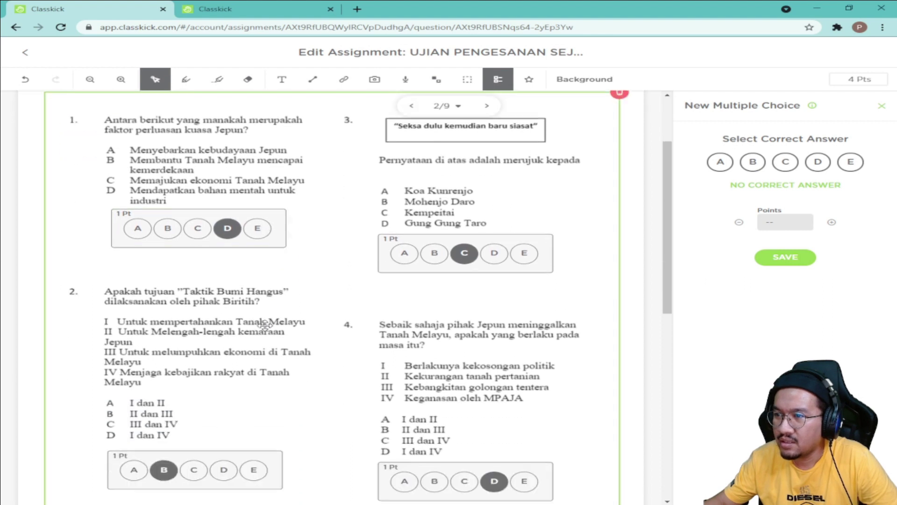
pyautogui.click(248, 233)
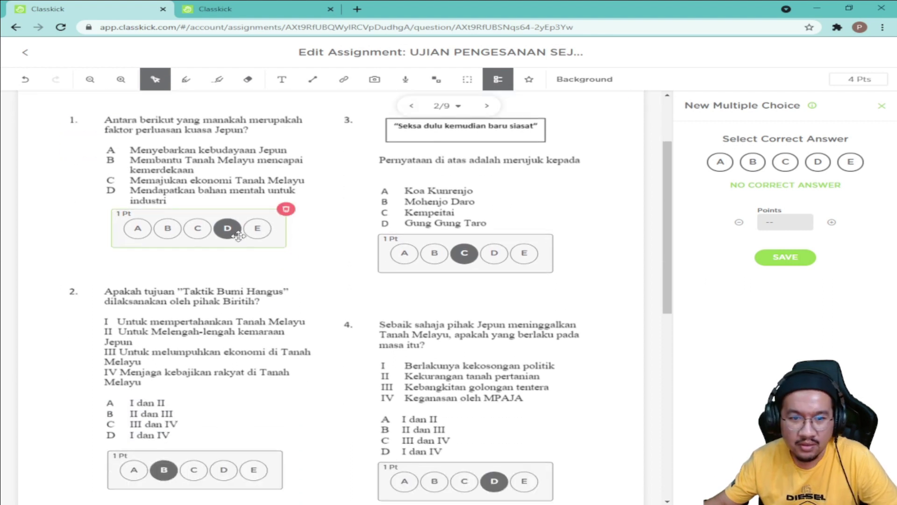
pyautogui.click(100, 244)
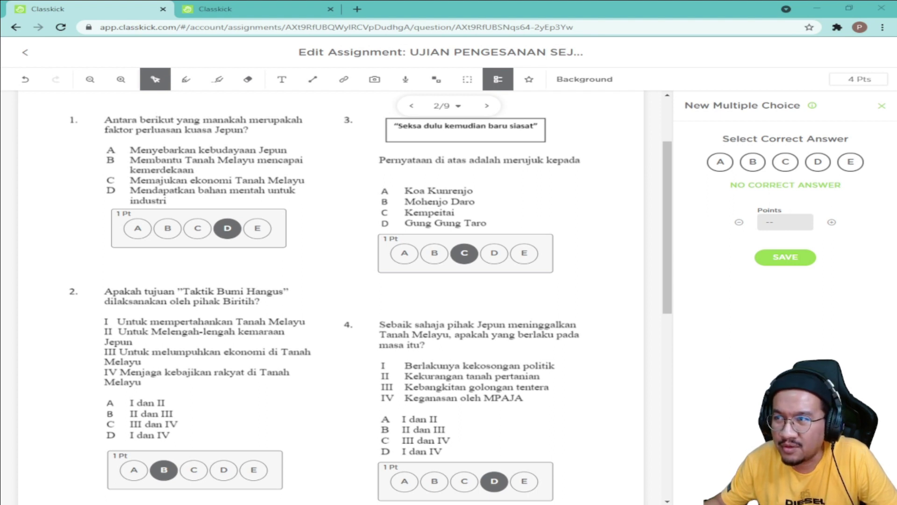
pyautogui.click(112, 116)
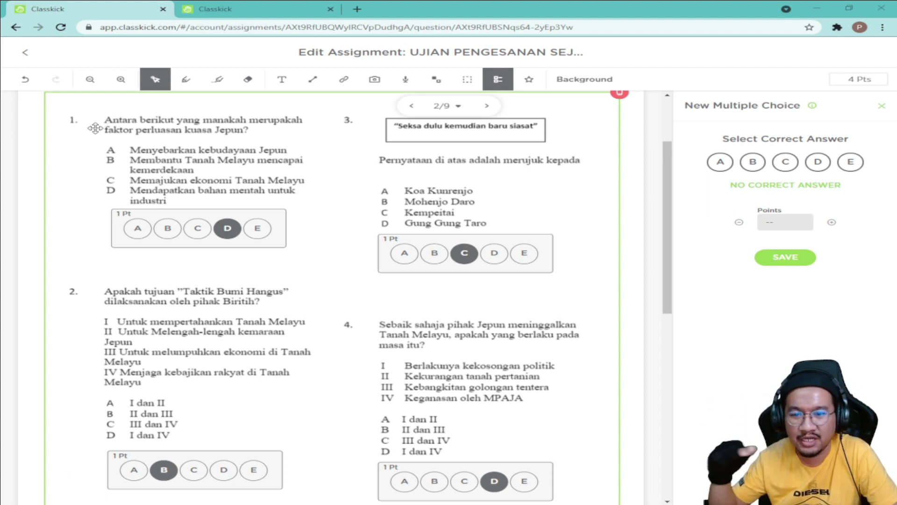
pyautogui.press('Escape')
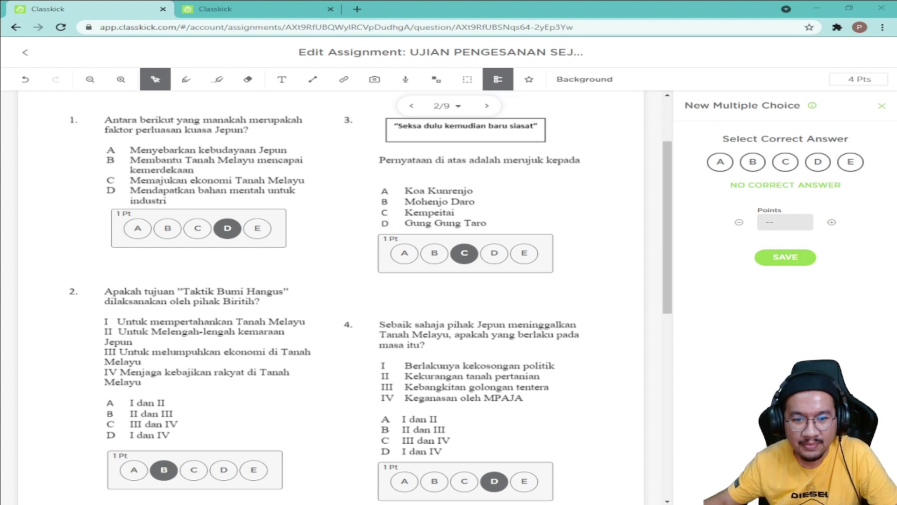
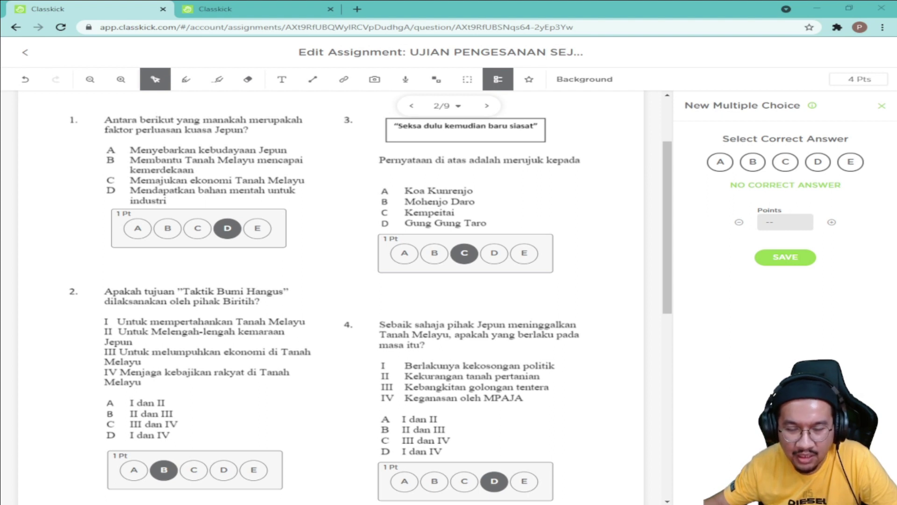
# Step: Draw a text box below question 4 on page 2 of the exam
pyautogui.click(49, 374)
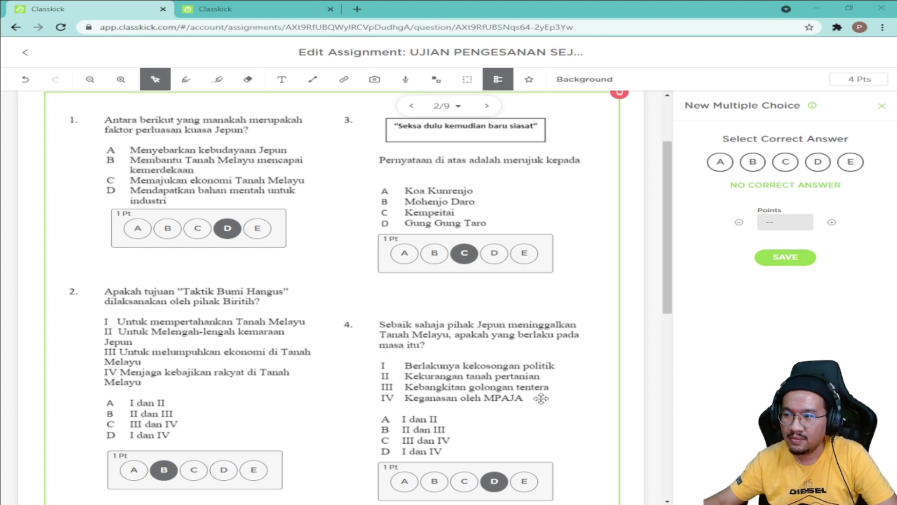
pyautogui.scroll(-1, 504, 422)
pyautogui.scroll(-1, 503, 422)
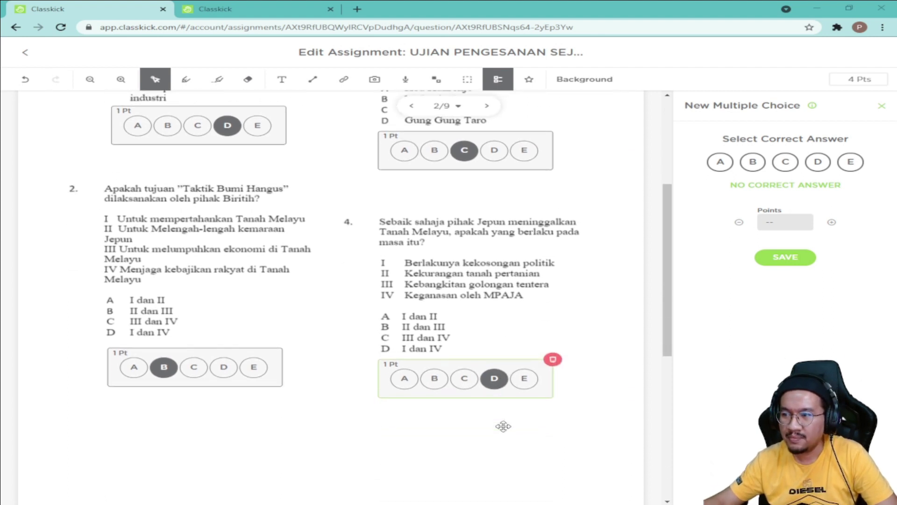
pyautogui.scroll(-1, 496, 426)
pyautogui.scroll(1, 500, 430)
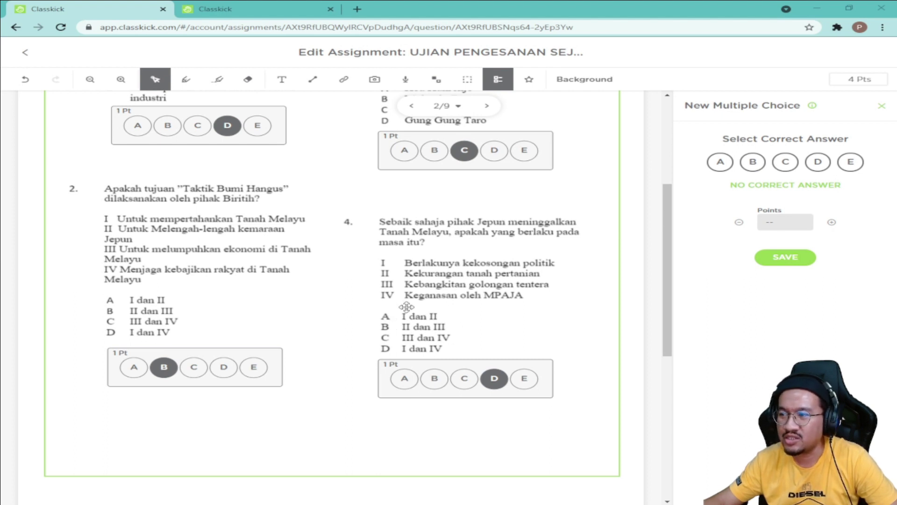
pyautogui.click(281, 81)
pyautogui.moveTo(378, 411); pyautogui.dragTo(600, 499)
# Step: Enter the note 'Pembetulan No.4' with 'A. I dan III' on a second line
pyautogui.write('pEM')
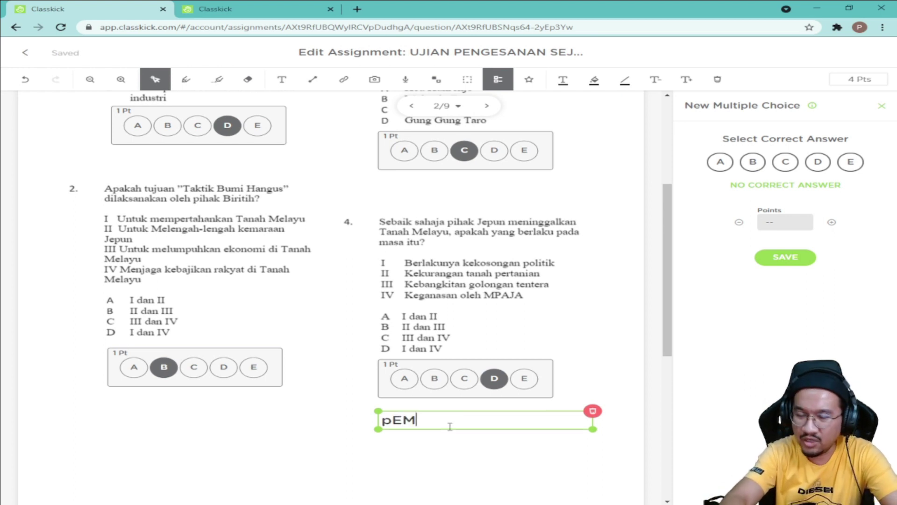
pyautogui.press('BackSpace')
pyautogui.press('BackSpace')
pyautogui.press('BackSpace')
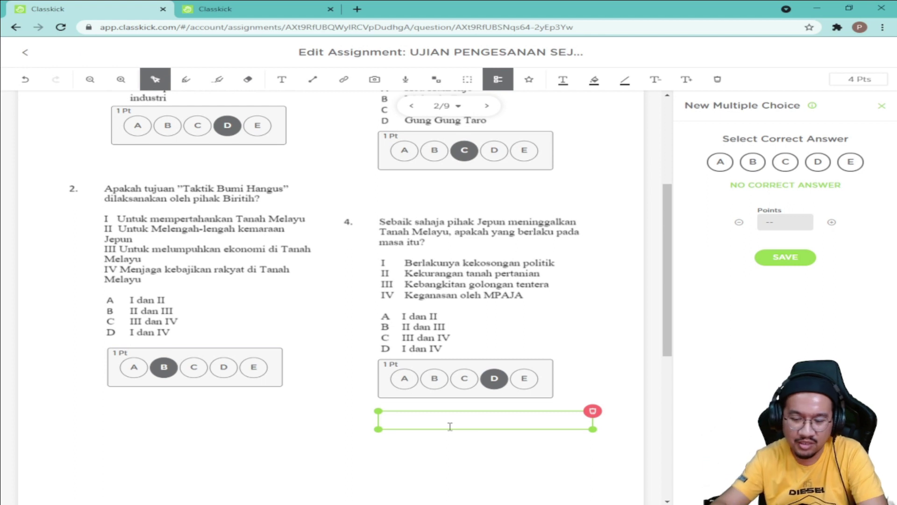
pyautogui.write('pEMBETULAN')
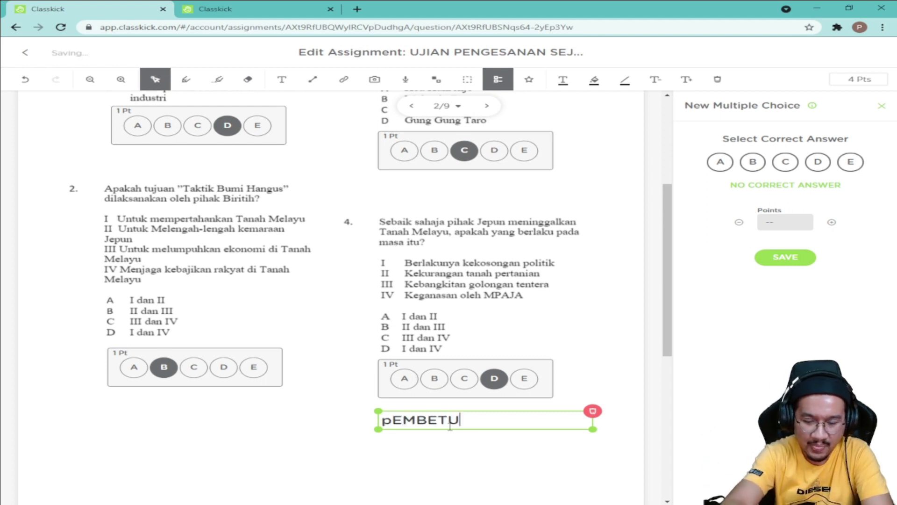
pyautogui.press('BackSpace')
pyautogui.press('BackSpace')
pyautogui.press('BackSpace')
pyautogui.press('BackSpace')
pyautogui.press('BackSpace')
pyautogui.press('BackSpace')
pyautogui.press('BackSpace')
pyautogui.press('BackSpace')
pyautogui.press('BackSpace')
pyautogui.press('BackSpace')
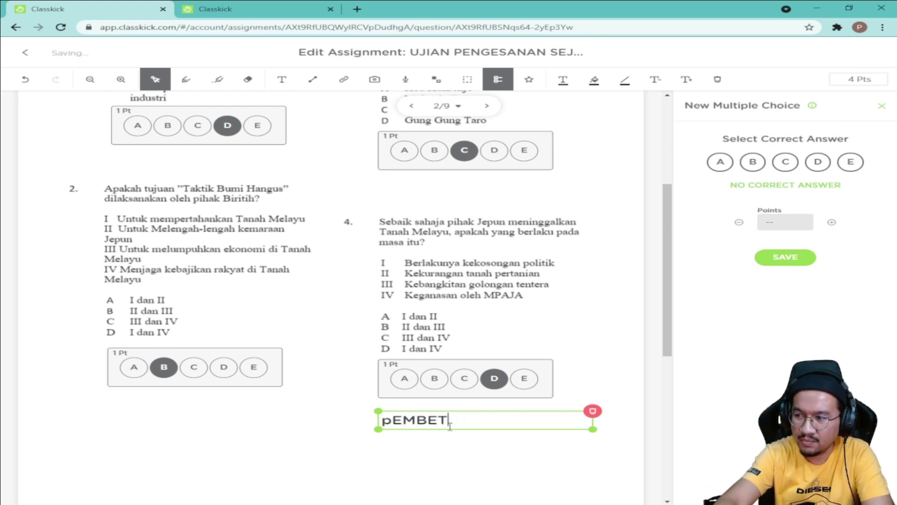
pyautogui.write('Pe')
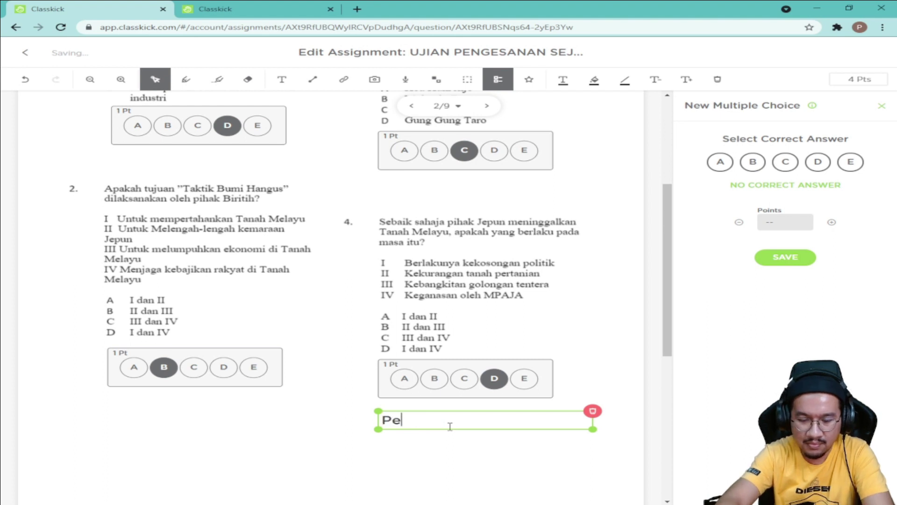
pyautogui.write('mbetulan ')
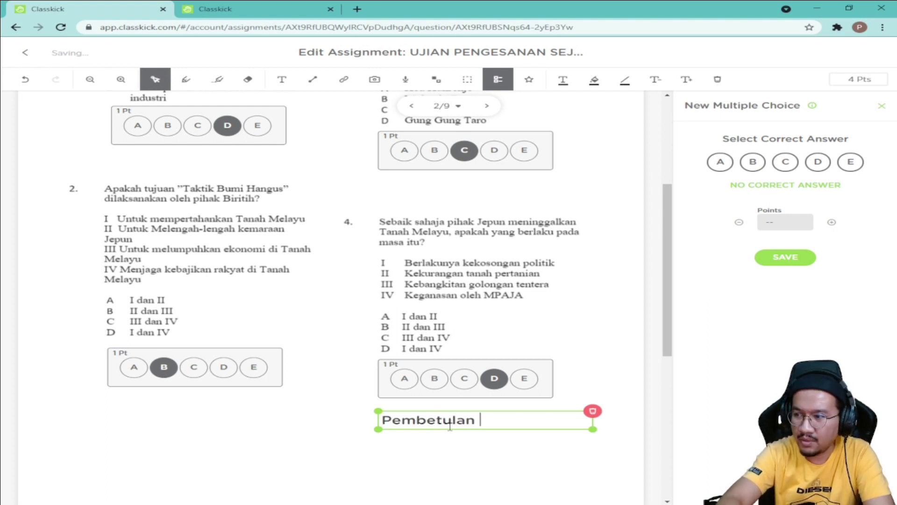
pyautogui.write('No.')
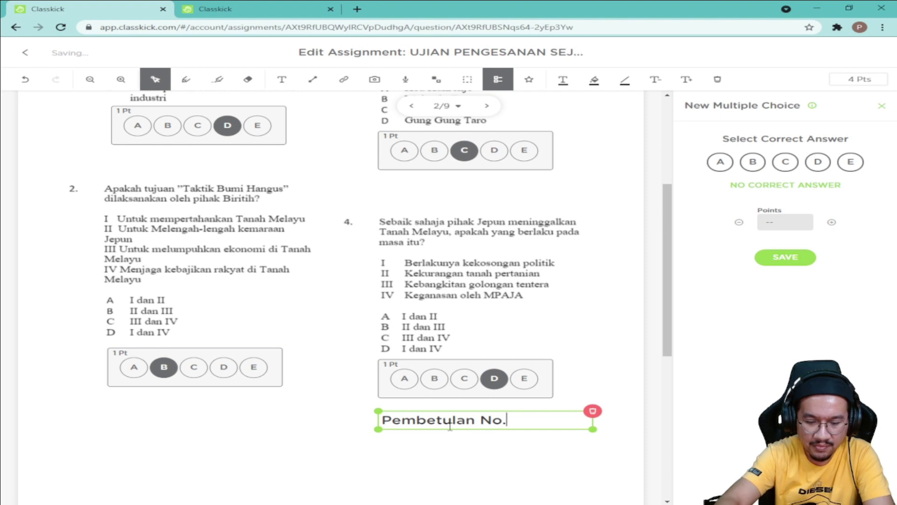
pyautogui.write('4')
pyautogui.press('Return')
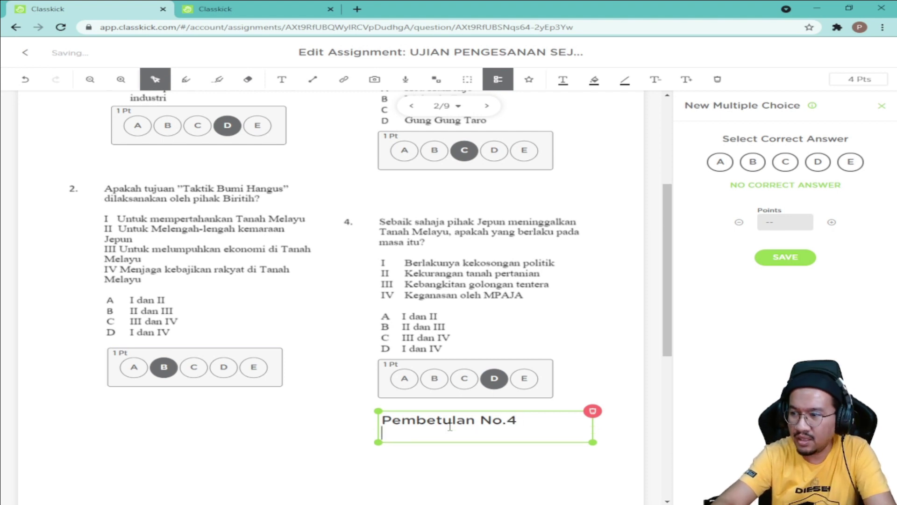
pyautogui.write('A. ')
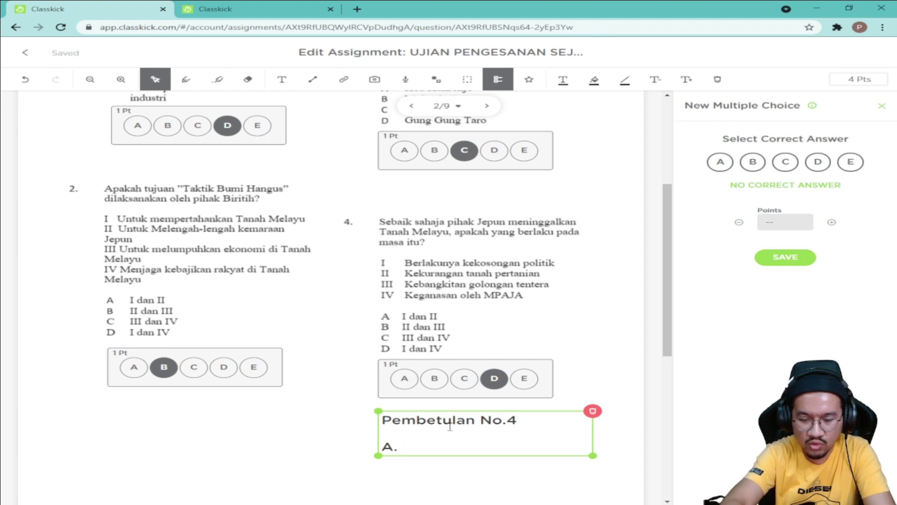
pyautogui.write('i dan III')
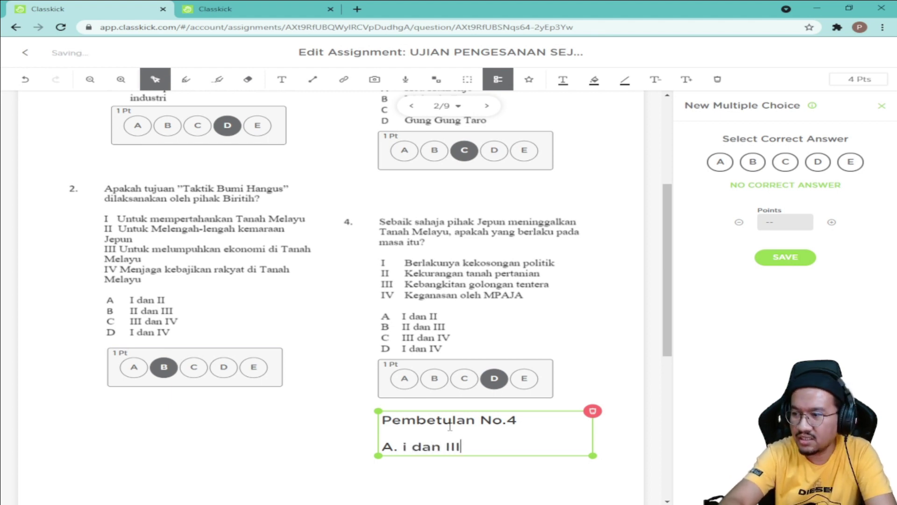
pyautogui.press('Left')
pyautogui.press('Left')
pyautogui.press('Left')
pyautogui.press('Left')
pyautogui.press('Left')
pyautogui.press('Left')
pyautogui.press('Left')
pyautogui.press('Left')
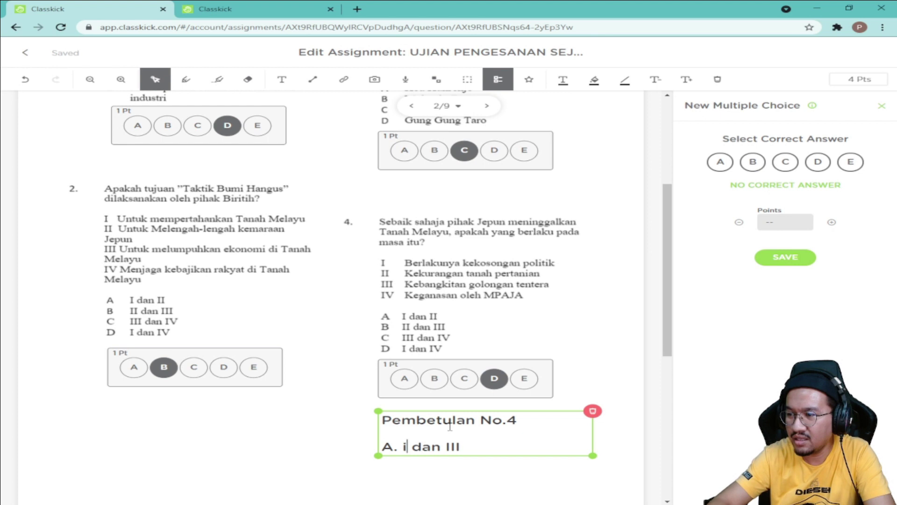
pyautogui.press('BackSpace')
pyautogui.write('I')
pyautogui.press('BackSpace')
pyautogui.write('I')
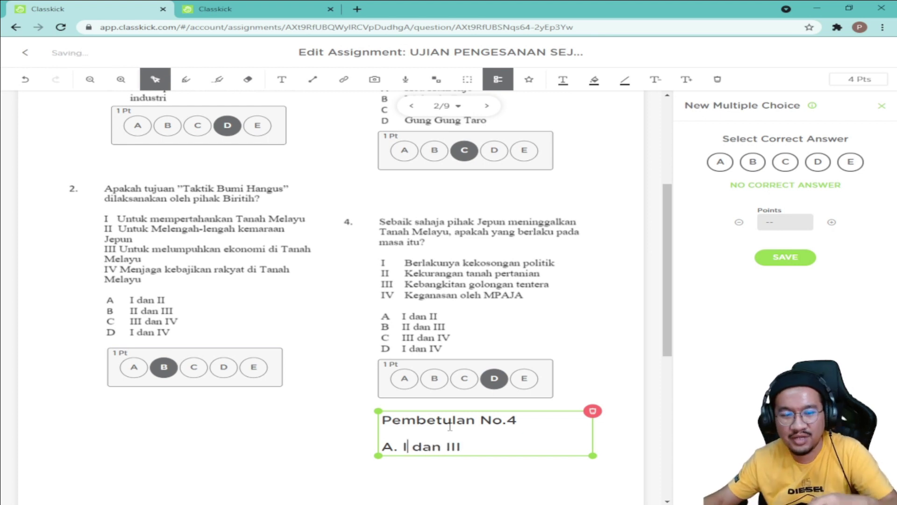
pyautogui.click(478, 488)
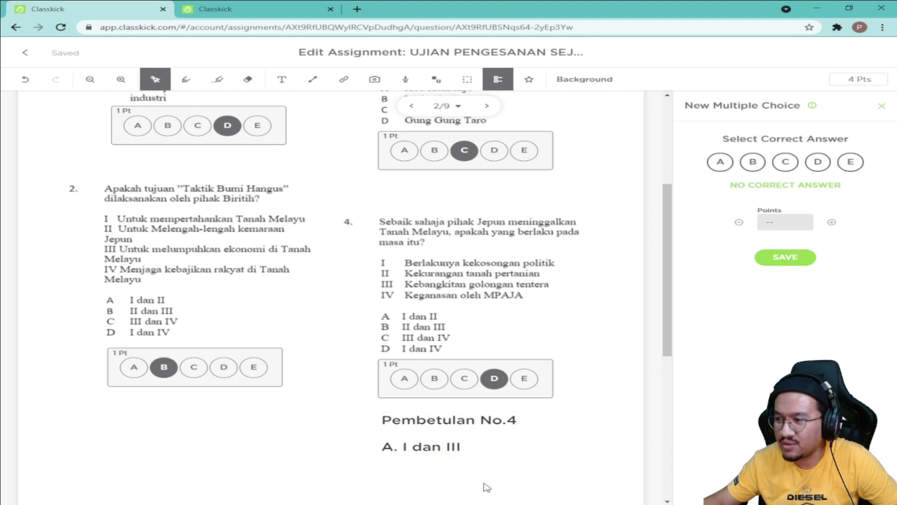
# Step: Recolour the whole Pembetulan No.4 correction note to red
pyautogui.click(498, 419)
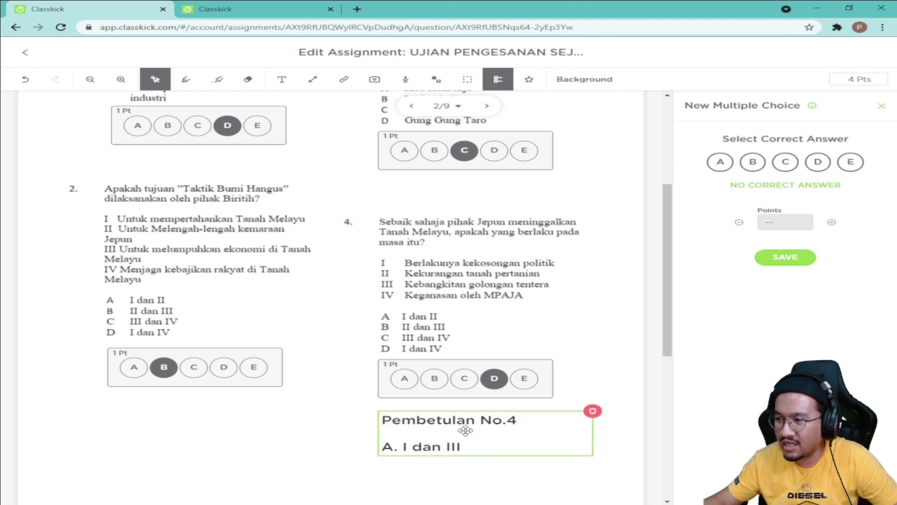
pyautogui.click(413, 443)
pyautogui.moveTo(484, 452); pyautogui.dragTo(344, 416)
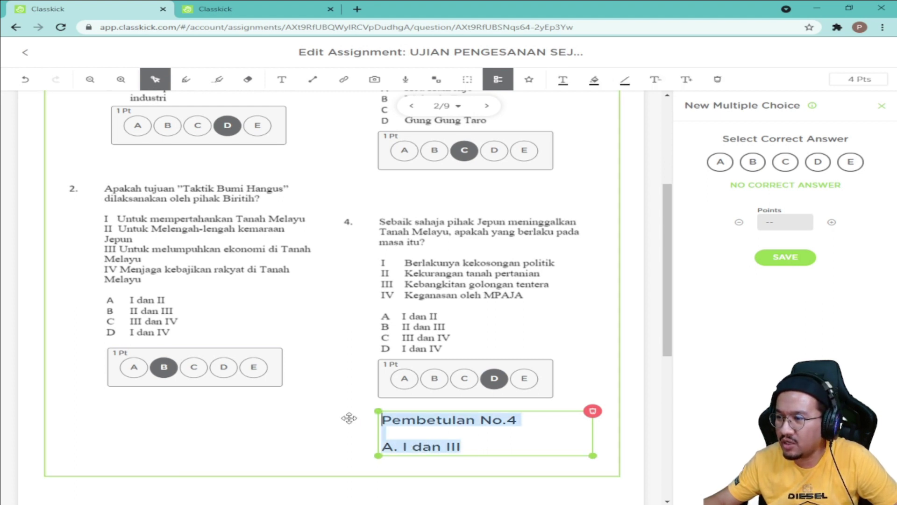
pyautogui.click(564, 81)
pyautogui.click(514, 100)
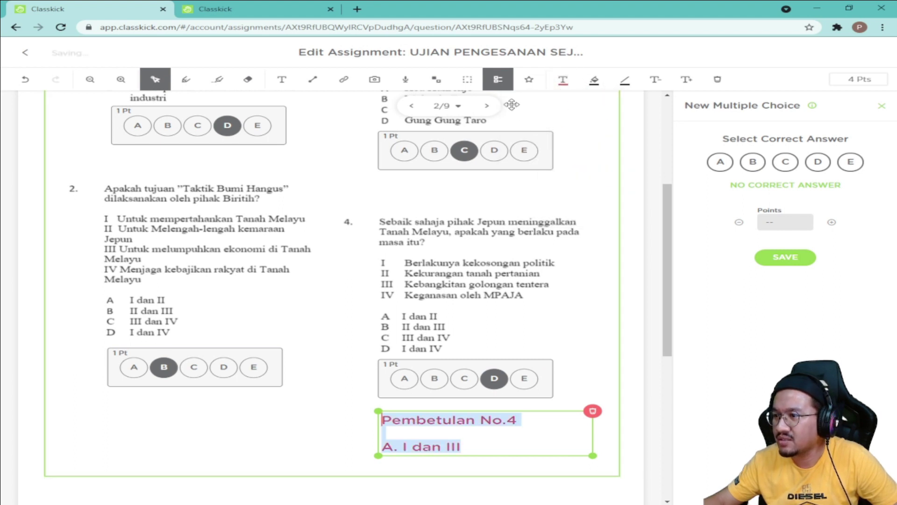
pyautogui.click(323, 430)
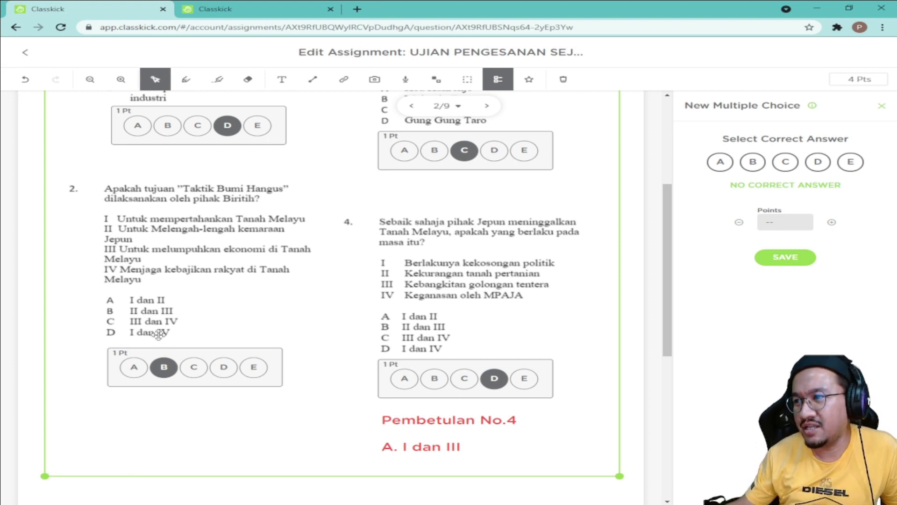
pyautogui.scroll(2, 264, 344)
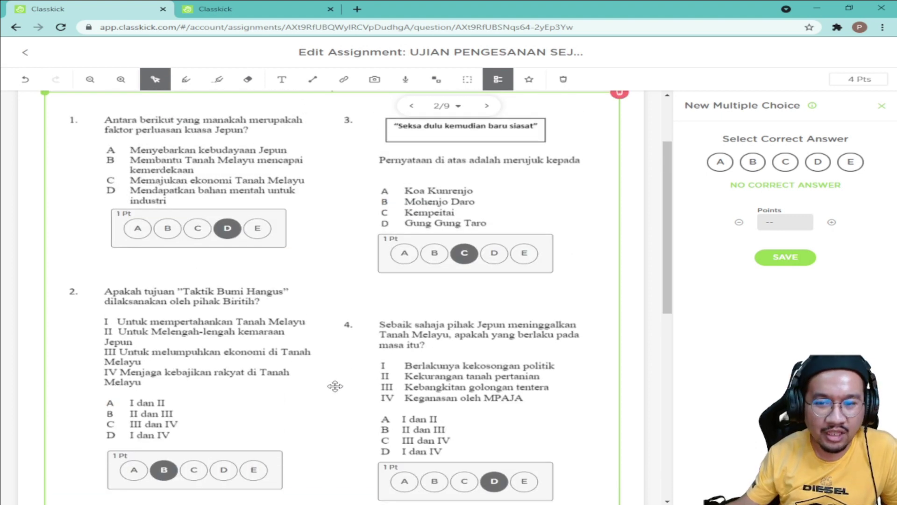
pyautogui.scroll(1, 359, 375)
pyautogui.scroll(1, 358, 375)
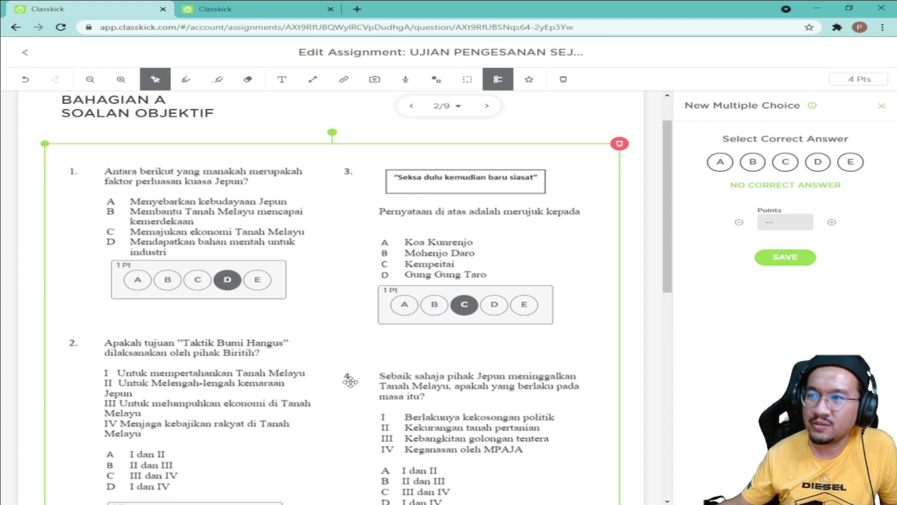
pyautogui.click(633, 129)
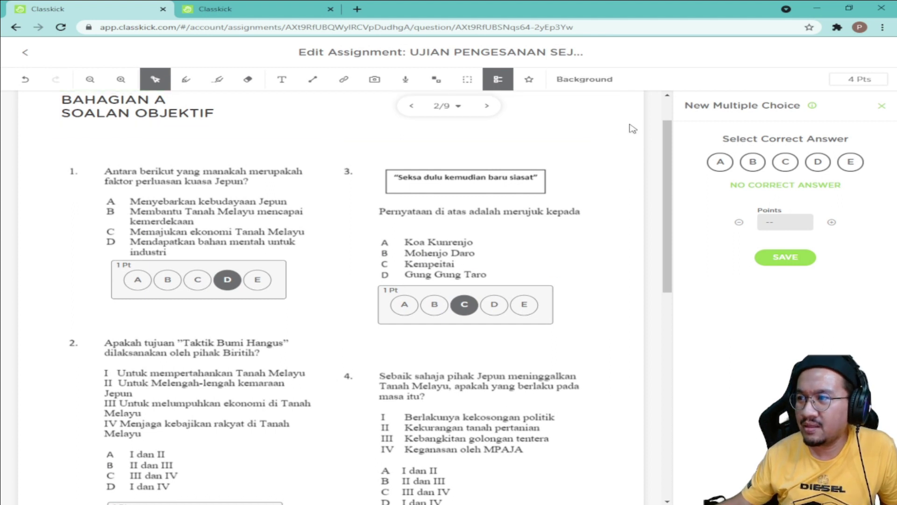
pyautogui.scroll(-4, 636, 196)
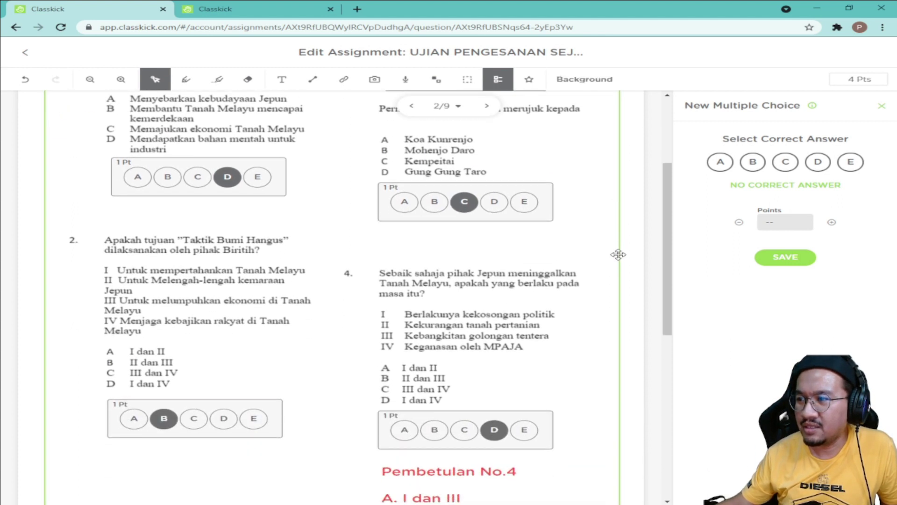
pyautogui.scroll(-4, 596, 267)
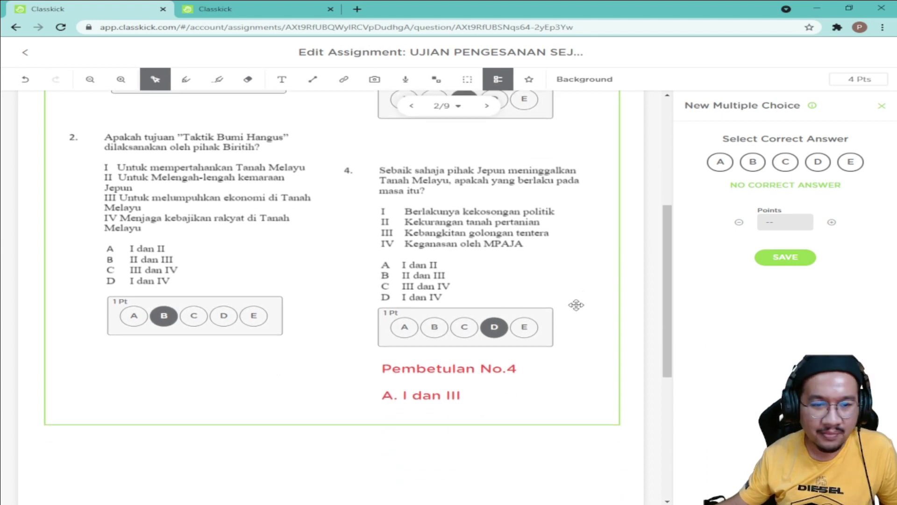
pyautogui.scroll(2, 576, 304)
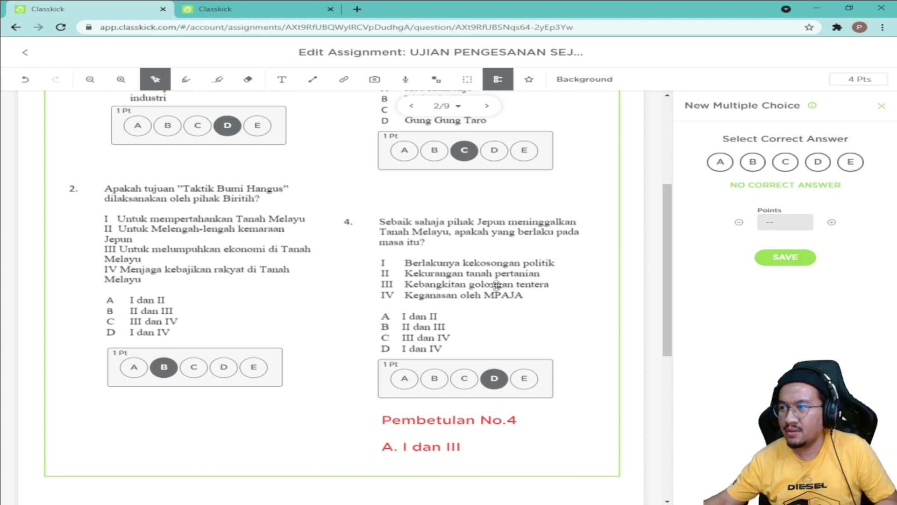
pyautogui.scroll(3, 522, 246)
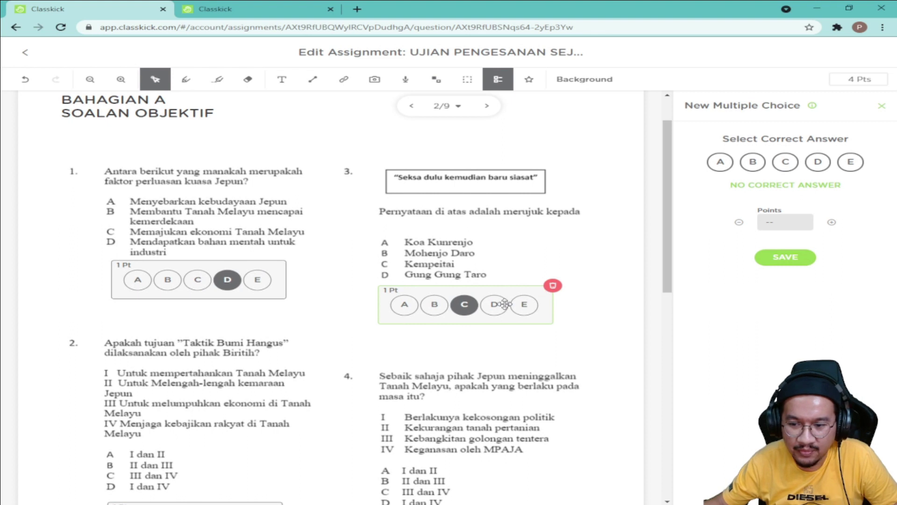
pyautogui.scroll(1, 493, 308)
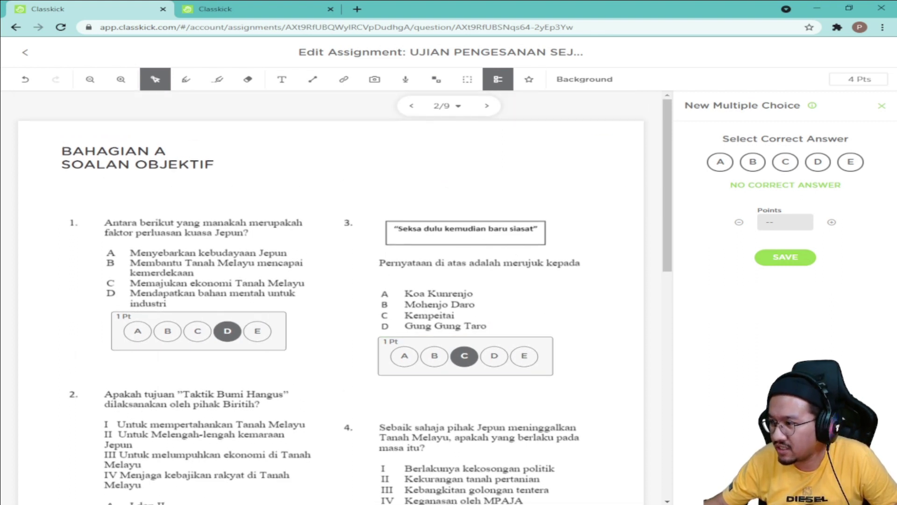
# Step: Save the BAHAGIAN B 2021 Word document as a PDF
pyautogui.click(704, 473)
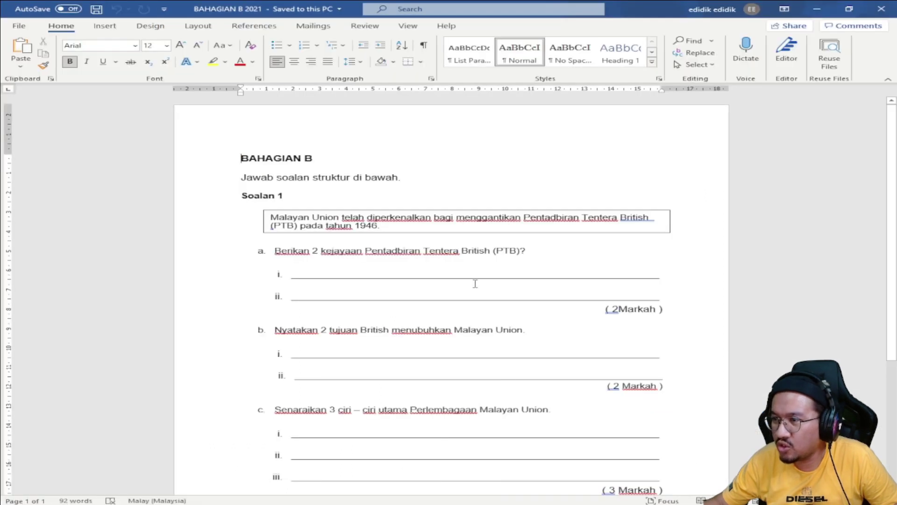
pyautogui.scroll(-3, 482, 292)
pyautogui.scroll(2, 481, 304)
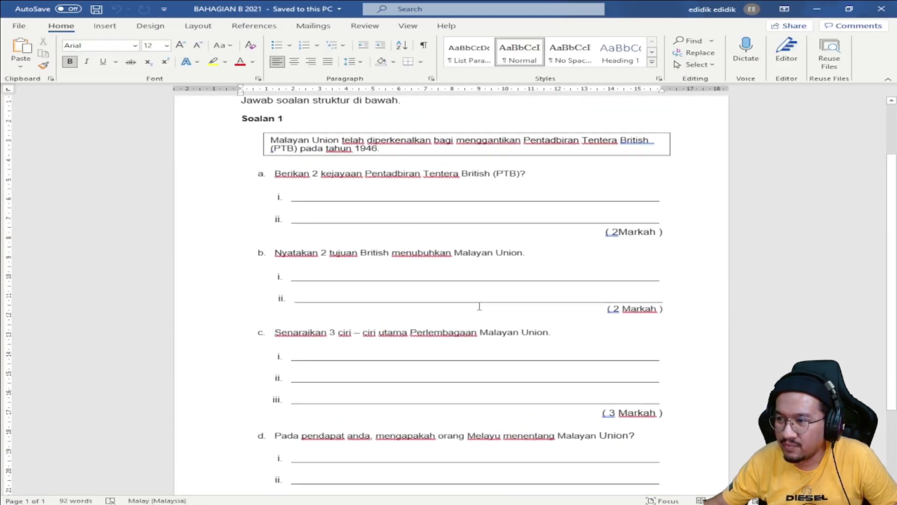
pyautogui.scroll(1, 480, 307)
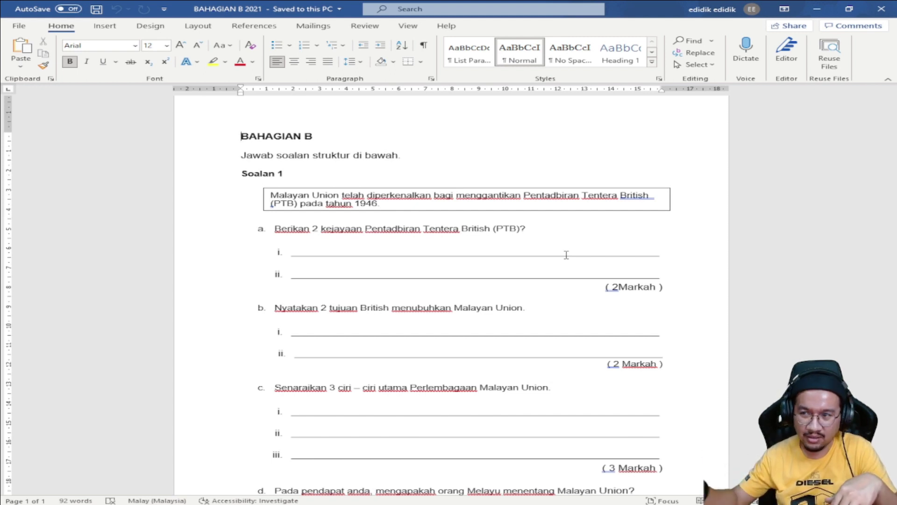
pyautogui.click(15, 28)
pyautogui.click(60, 169)
pyautogui.click(205, 241)
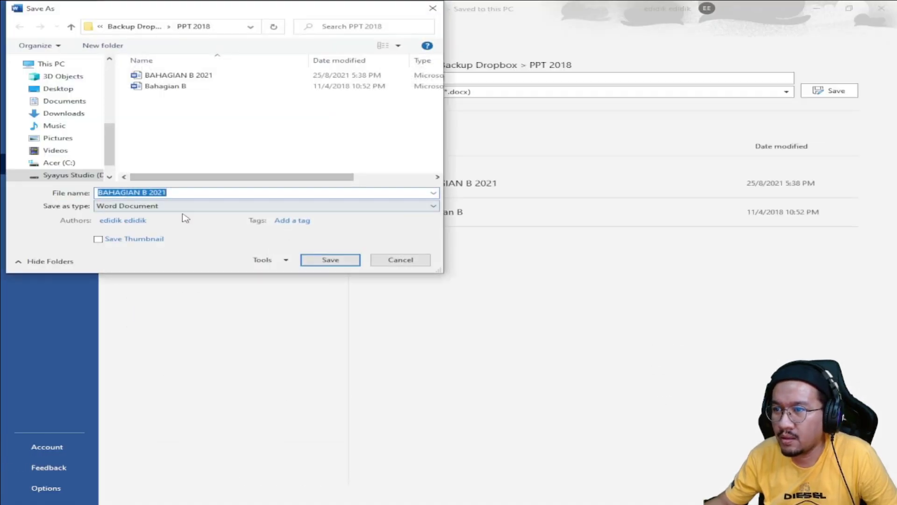
pyautogui.click(181, 207)
pyautogui.click(155, 263)
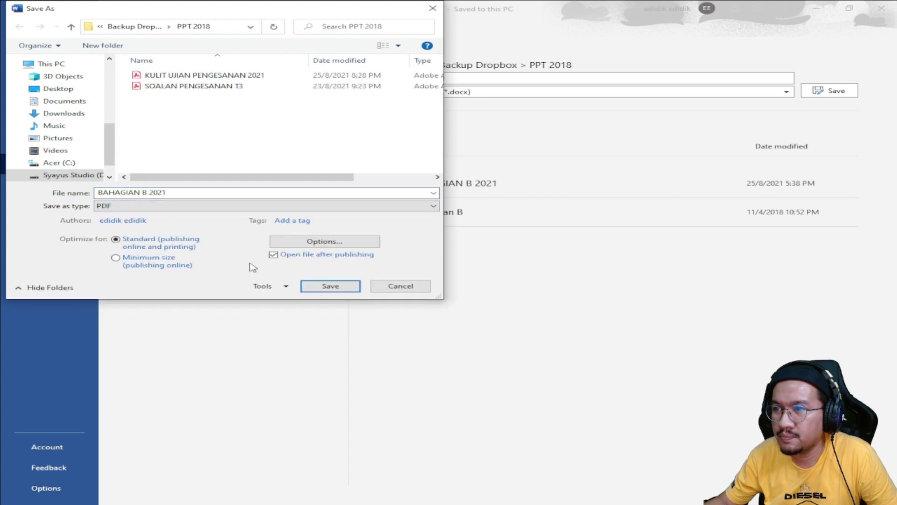
pyautogui.click(328, 285)
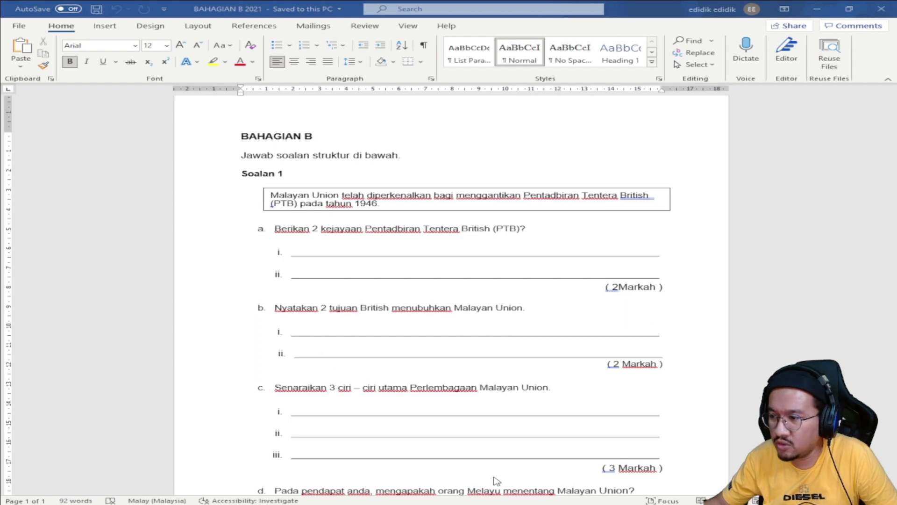
# Step: Switch back to the Classkick exam editor on page 2 and clear the selection
pyautogui.moveTo(527, 504)
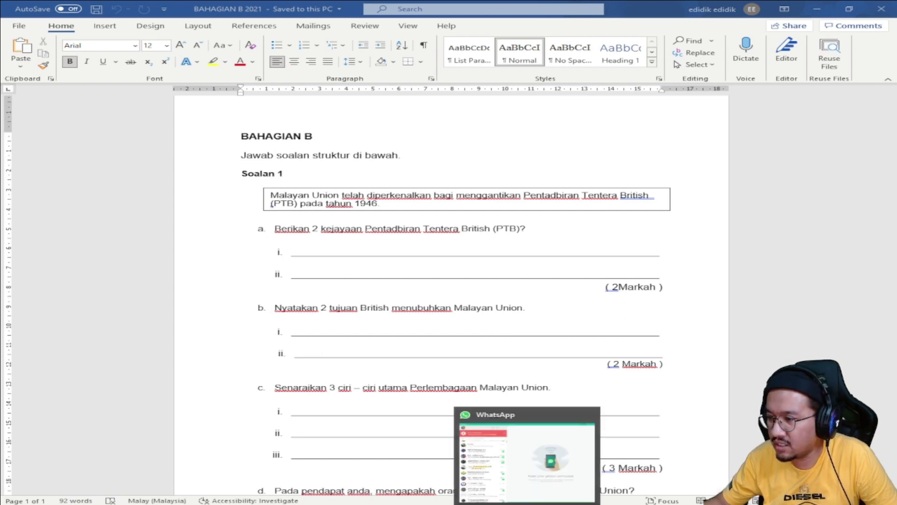
pyautogui.moveTo(361, 504)
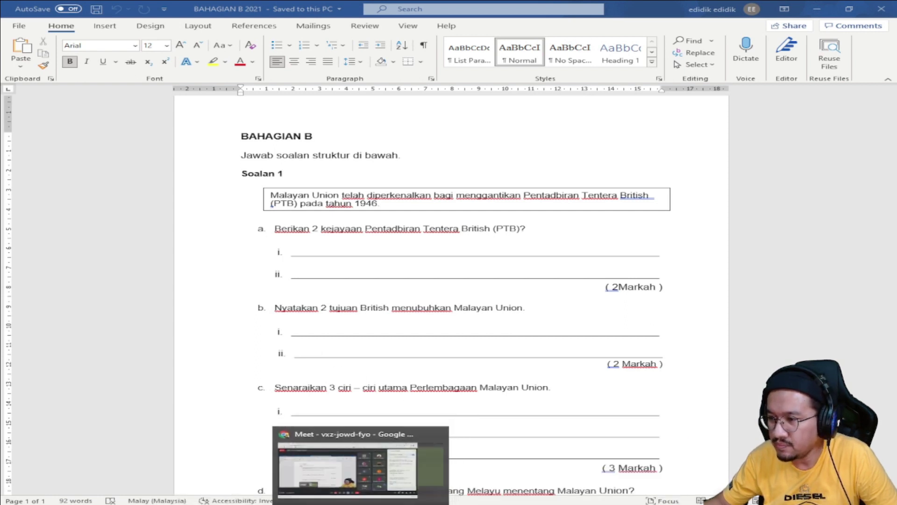
pyautogui.moveTo(769, 503)
pyautogui.click(767, 456)
pyautogui.click(429, 143)
pyautogui.click(422, 208)
pyautogui.click(358, 191)
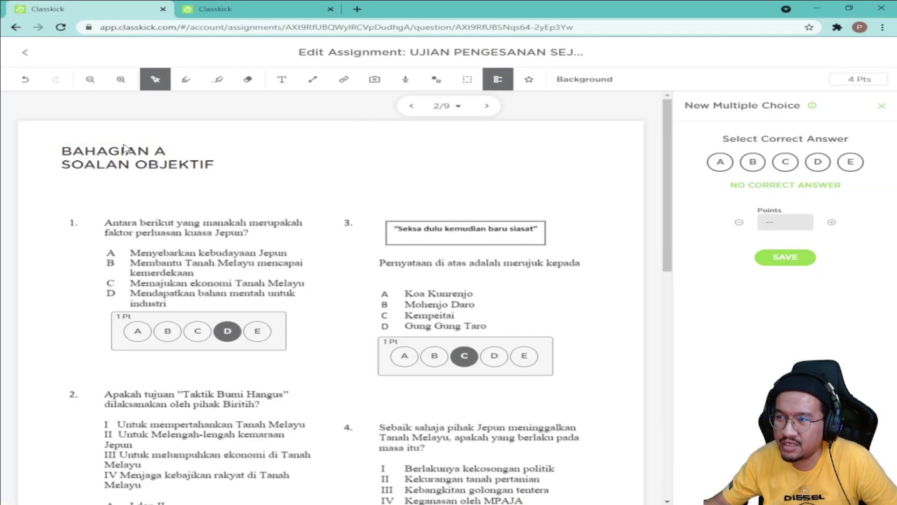
# Step: Go to page 3 and delete its questions 5–8 image
pyautogui.click(486, 107)
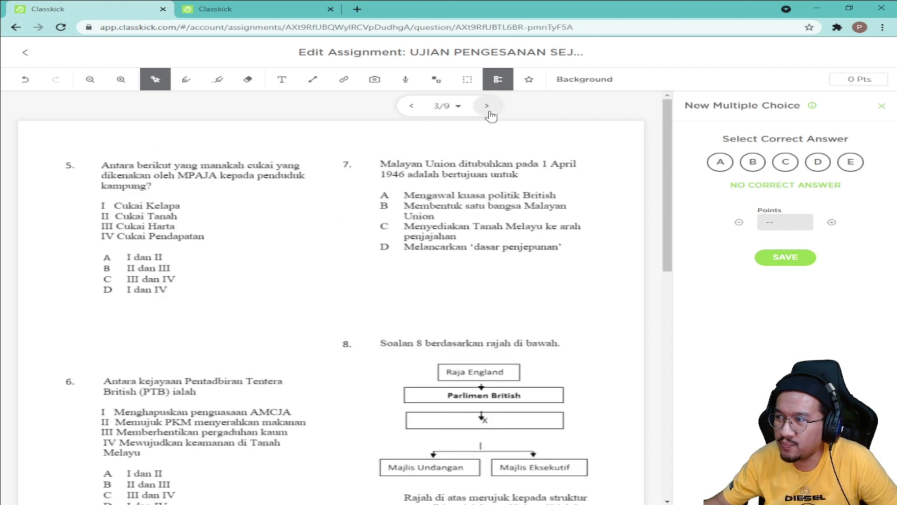
pyautogui.click(621, 140)
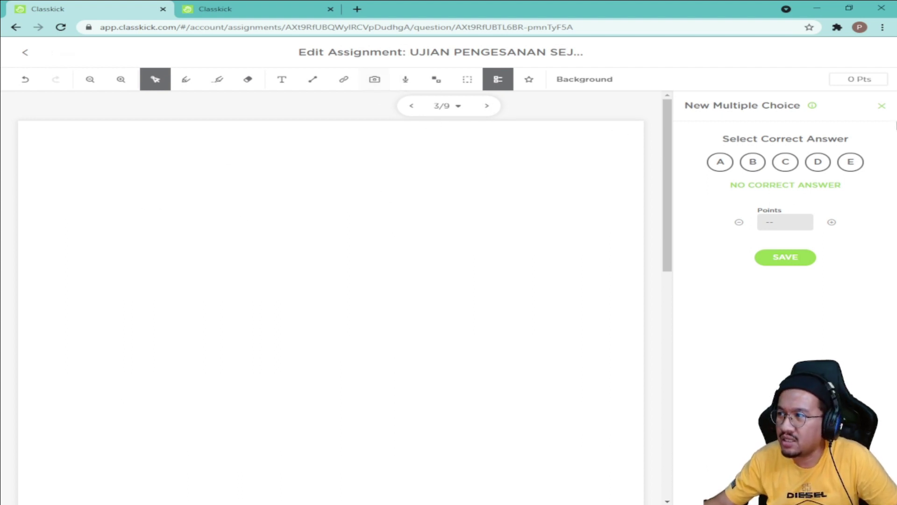
pyautogui.click(882, 106)
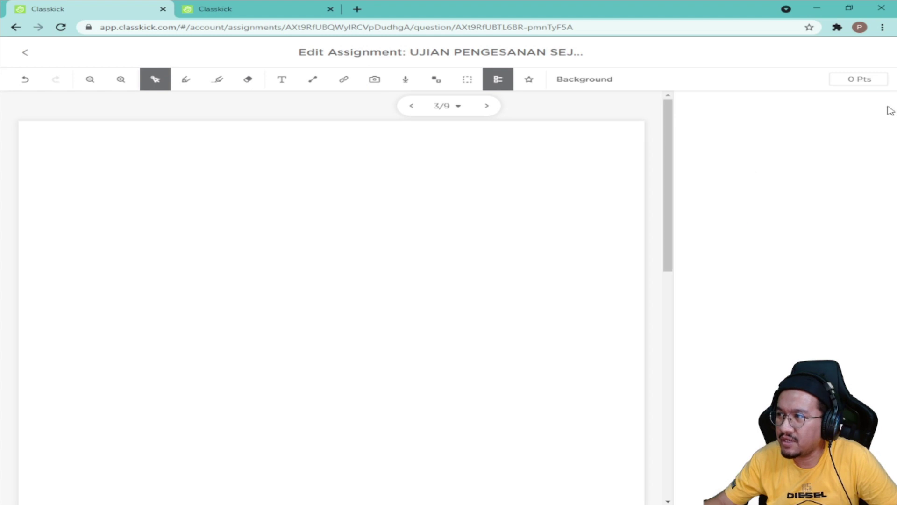
# Step: Import the top part of the BAHAGIAN B 2021 PDF as an image on page 3
pyautogui.click(380, 82)
pyautogui.click(410, 106)
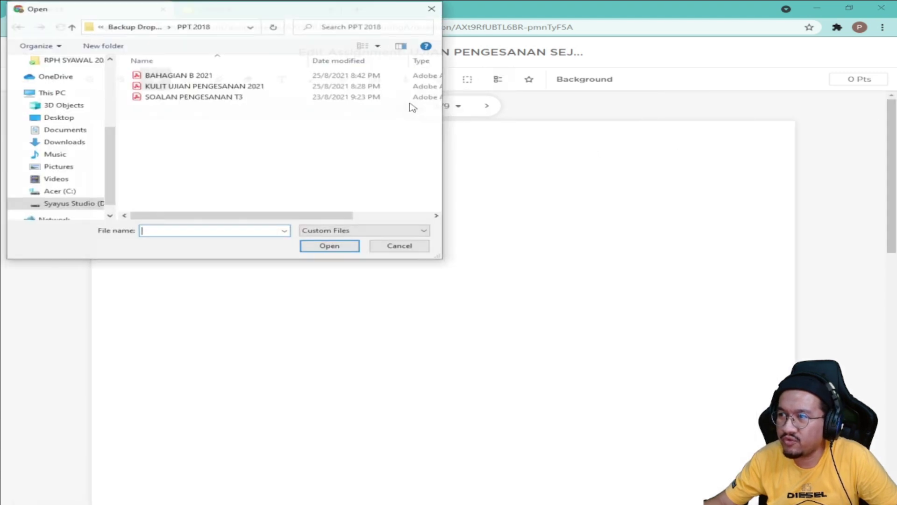
pyautogui.click(192, 75)
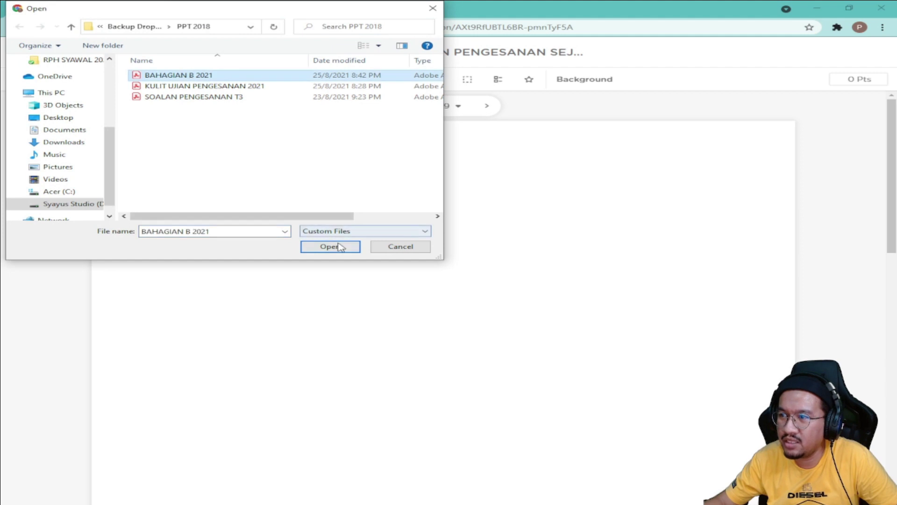
pyautogui.click(335, 247)
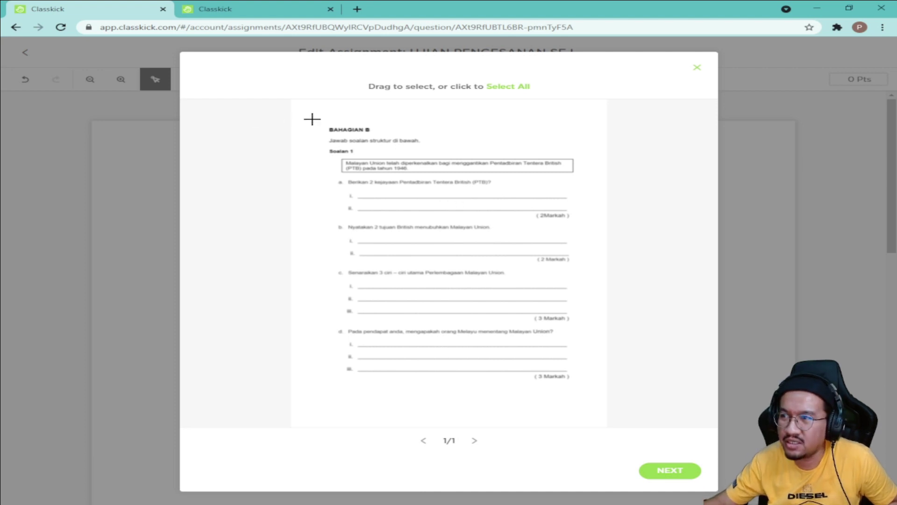
pyautogui.moveTo(314, 119); pyautogui.dragTo(590, 268)
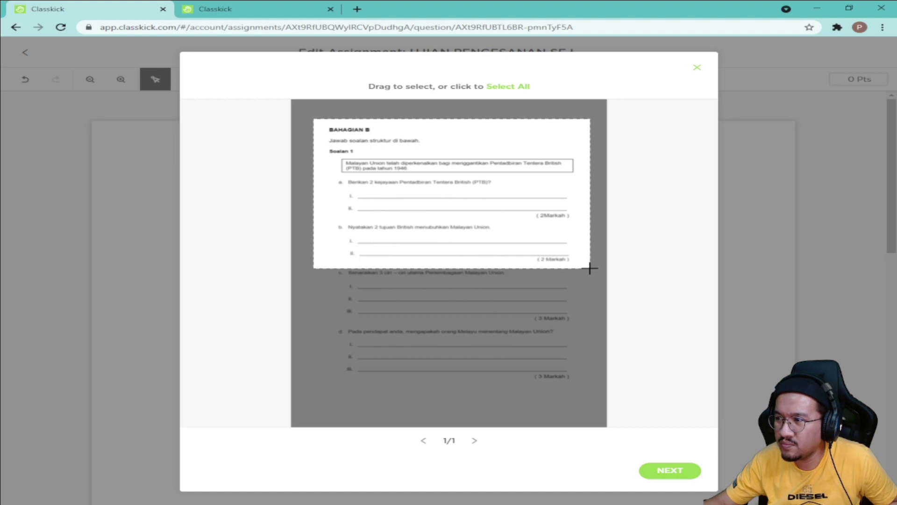
pyautogui.click(675, 474)
pyautogui.click(602, 410)
pyautogui.click(652, 395)
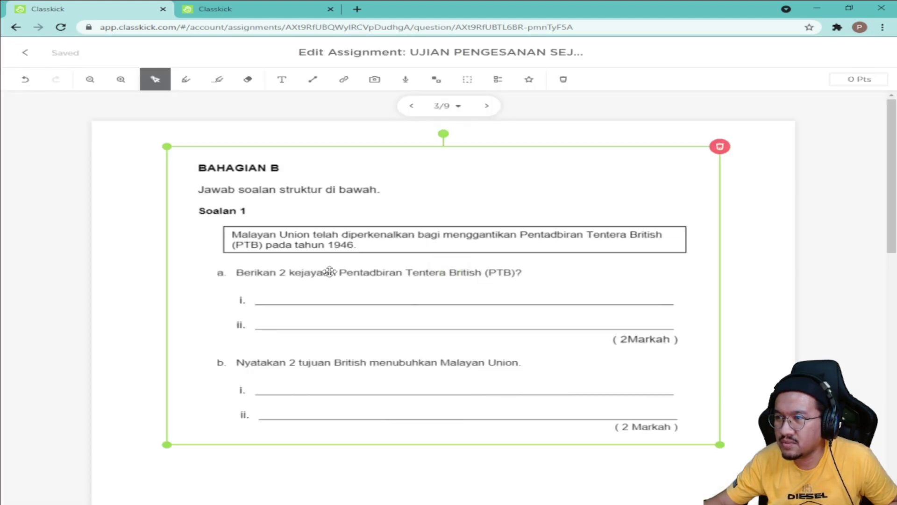
# Step: Move the partial BAHAGIAN B image left and enlarge it across the page
pyautogui.moveTo(283, 264); pyautogui.dragTo(240, 257)
pyautogui.moveTo(682, 436); pyautogui.dragTo(748, 494)
pyautogui.moveTo(461, 409)
pyautogui.mouseDown()
pyautogui.moveTo(445, 419)
pyautogui.moveTo(458, 416)
pyautogui.moveTo(459, 401)
pyautogui.mouseUp()
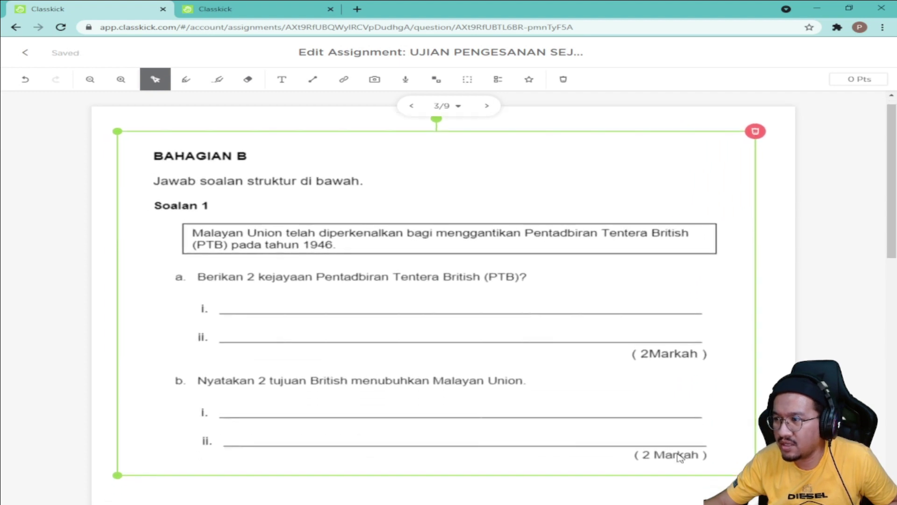
pyautogui.scroll(-10, 425, 367)
pyautogui.scroll(2, 401, 311)
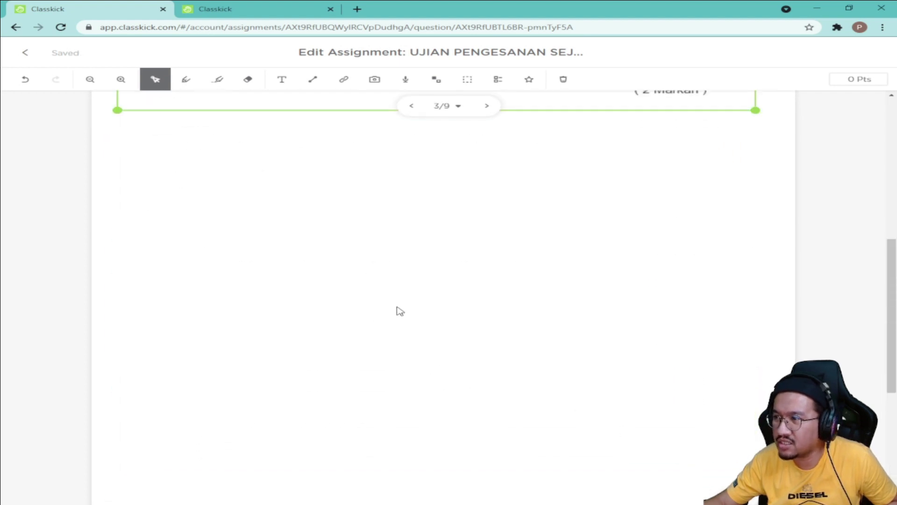
pyautogui.scroll(5, 514, 321)
pyautogui.scroll(3, 735, 346)
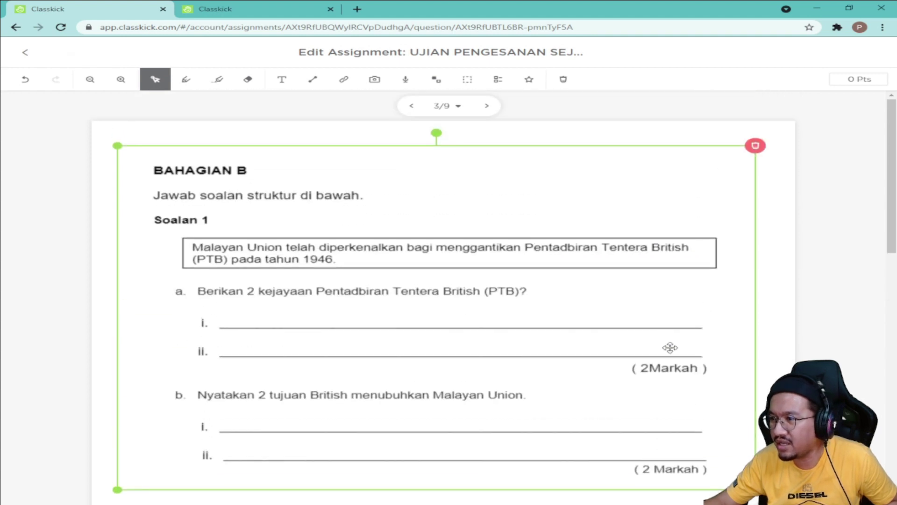
pyautogui.scroll(-3, 564, 335)
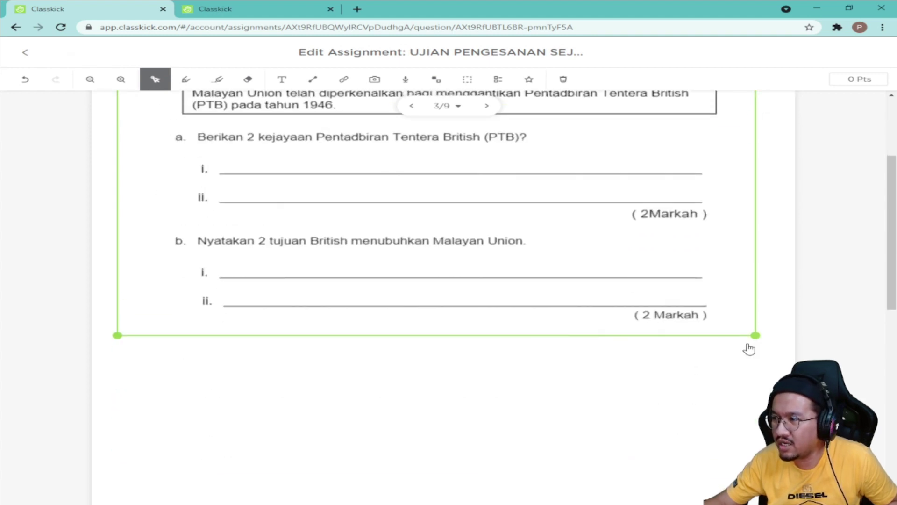
pyautogui.moveTo(757, 336); pyautogui.dragTo(764, 341)
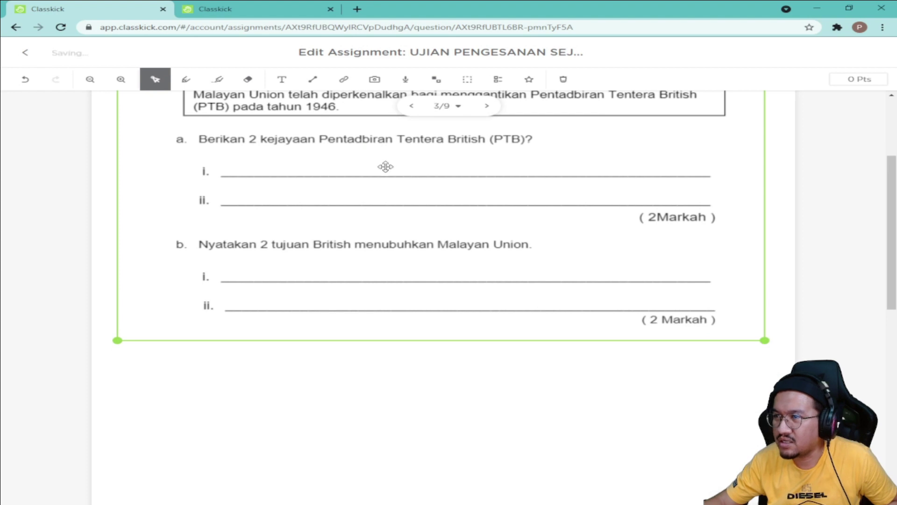
pyautogui.scroll(3, 458, 206)
# Step: Replace the partial image with the whole BAHAGIAN B 2021 page imported from the PDF
pyautogui.click(763, 145)
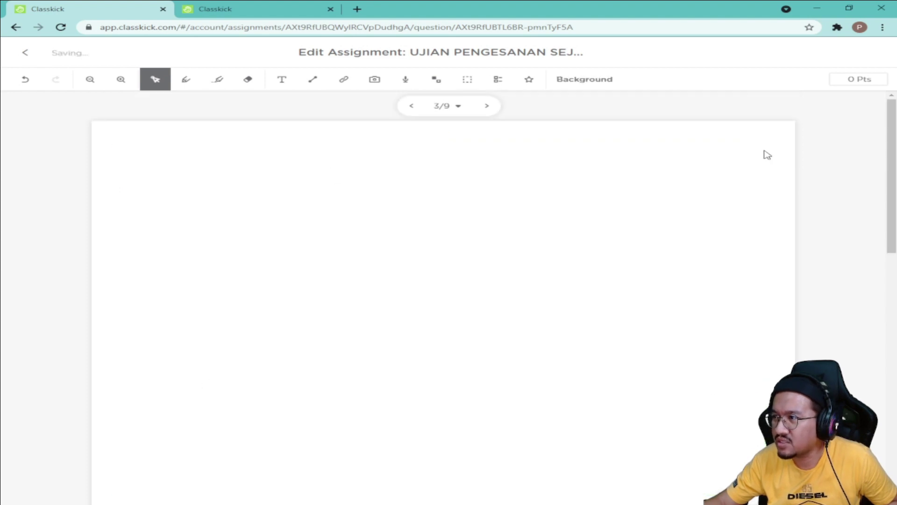
pyautogui.click(375, 80)
pyautogui.click(394, 103)
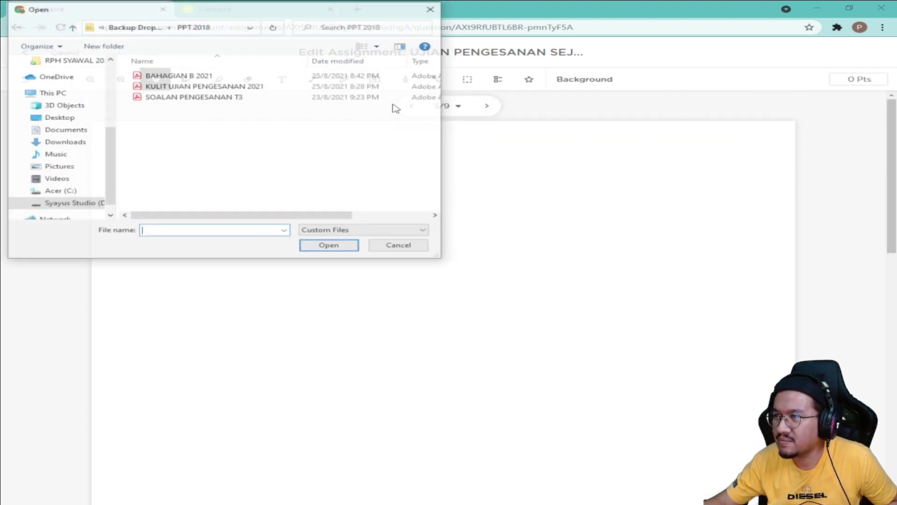
pyautogui.click(175, 77)
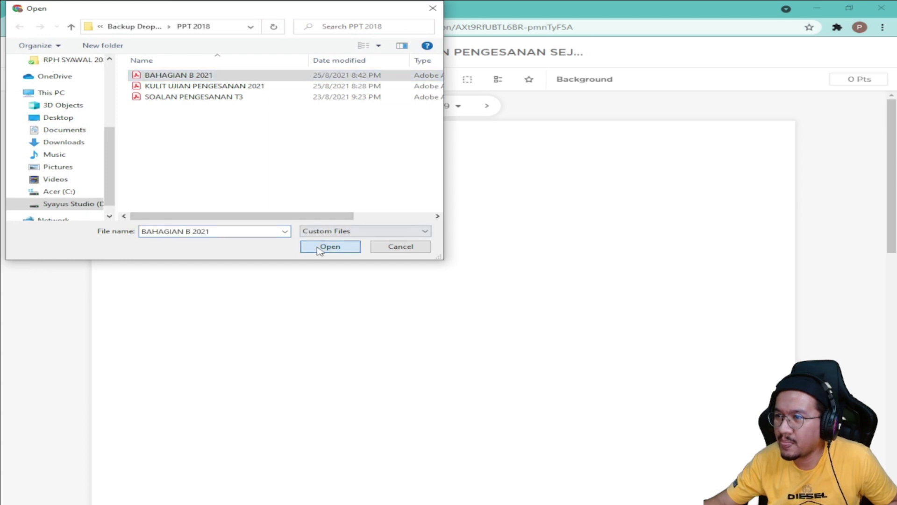
pyautogui.click(330, 246)
pyautogui.moveTo(315, 121); pyautogui.dragTo(594, 392)
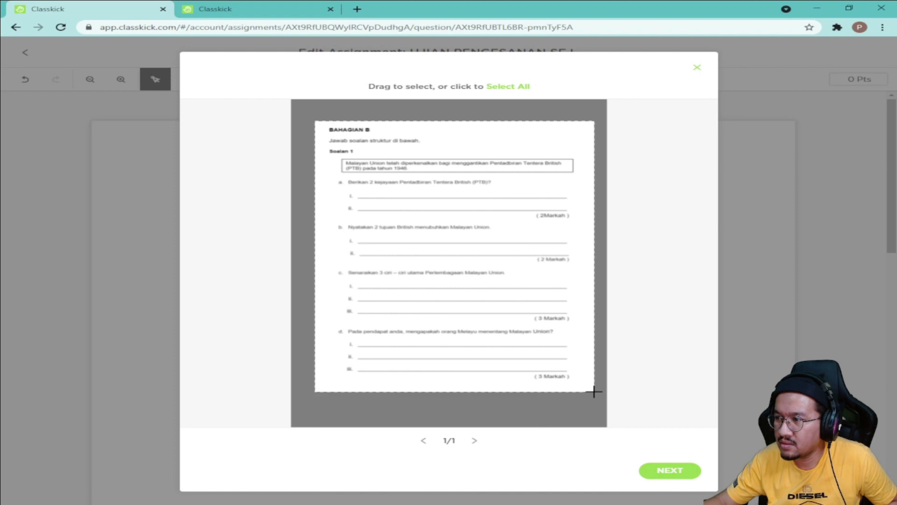
pyautogui.click(680, 474)
pyautogui.click(593, 413)
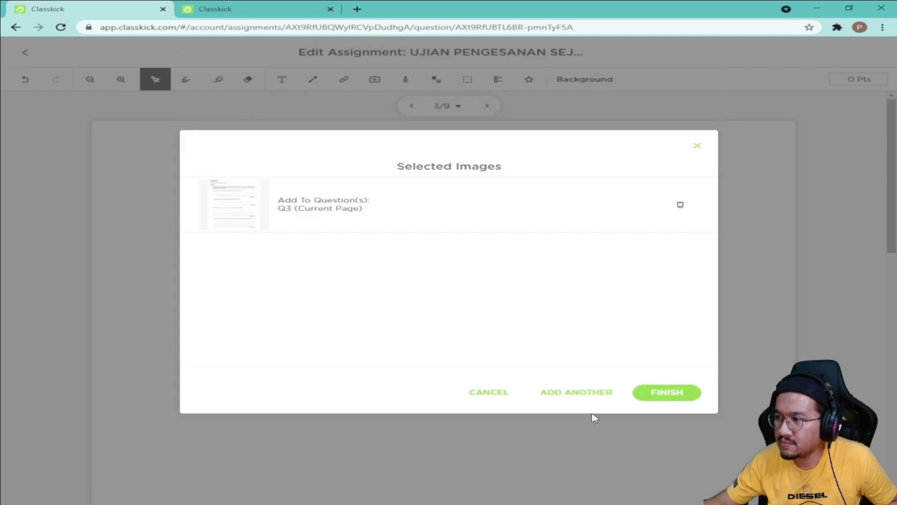
pyautogui.click(667, 393)
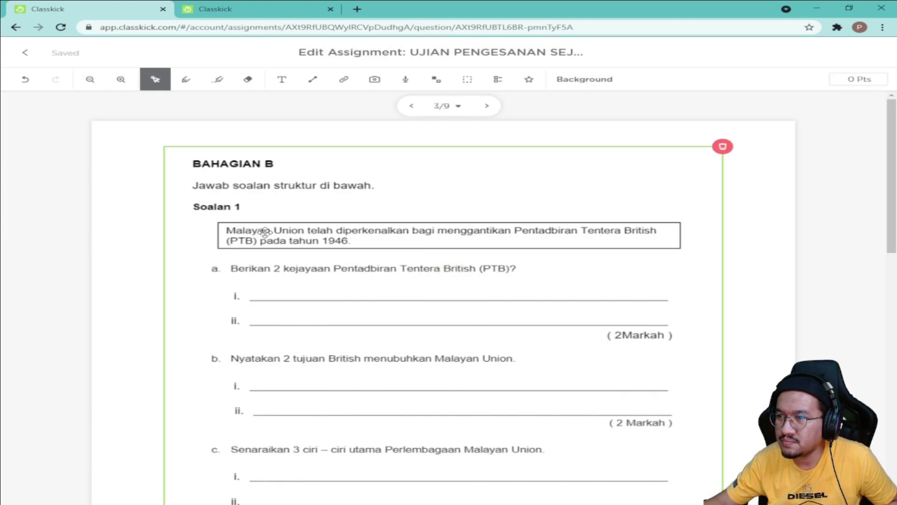
# Step: Shift the full worksheet image left and enlarge it on page 3
pyautogui.moveTo(247, 236); pyautogui.dragTo(199, 225)
pyautogui.scroll(-5, 332, 275)
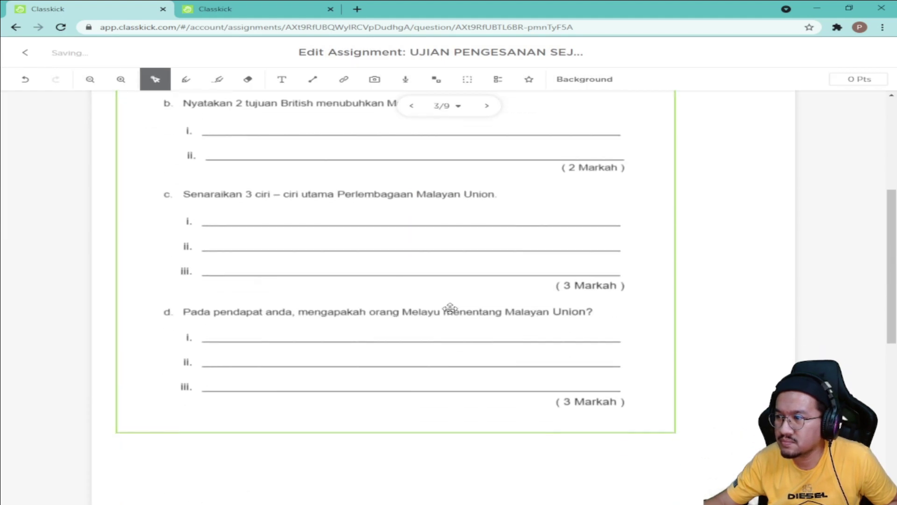
pyautogui.moveTo(676, 419); pyautogui.dragTo(745, 371)
pyautogui.click(715, 377)
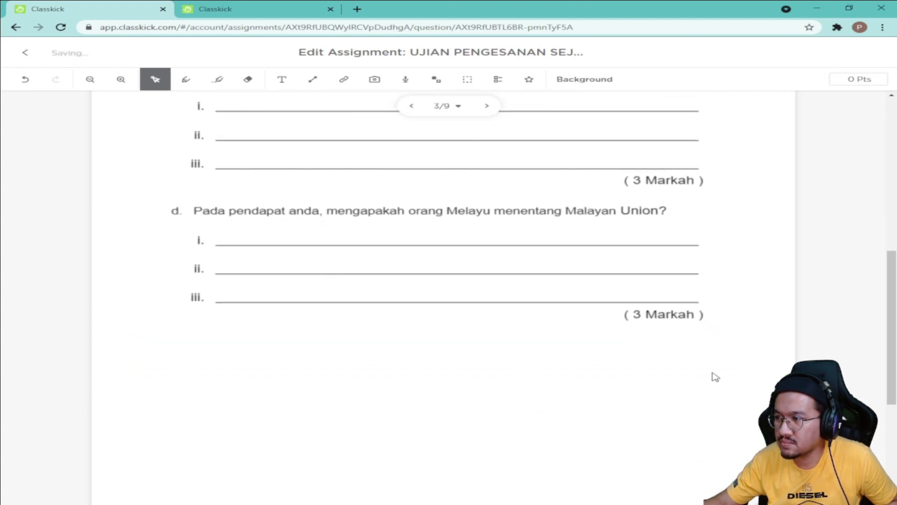
pyautogui.scroll(9, 457, 395)
pyautogui.click(428, 356)
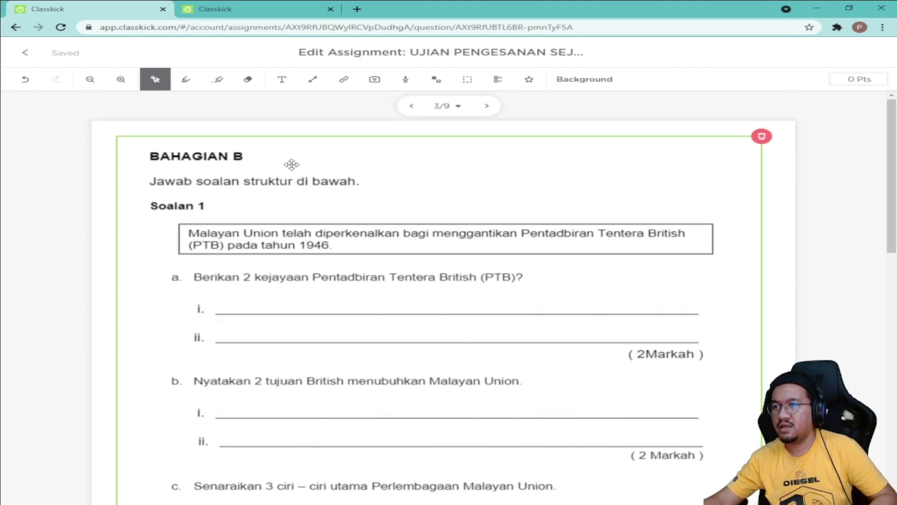
# Step: Draw a fill-in-the-blank box over line i of Soalan 1 part a
pyautogui.click(800, 197)
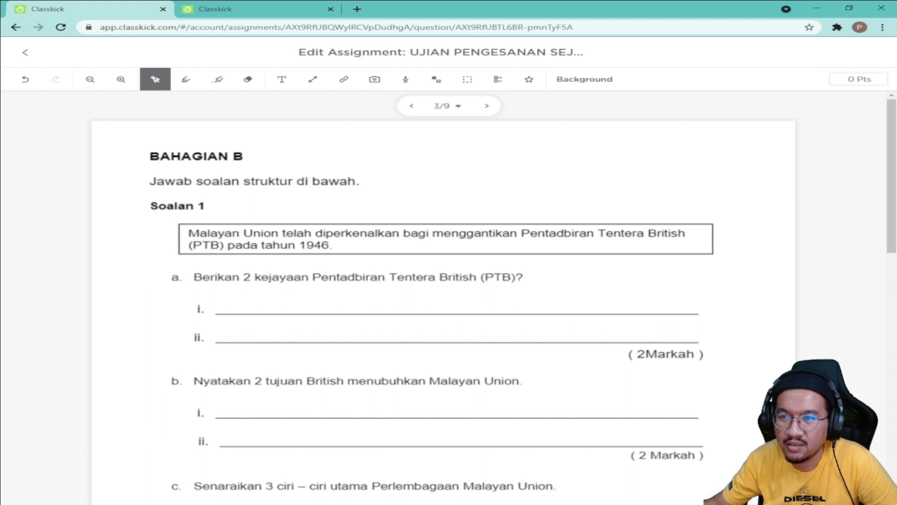
pyautogui.click(573, 206)
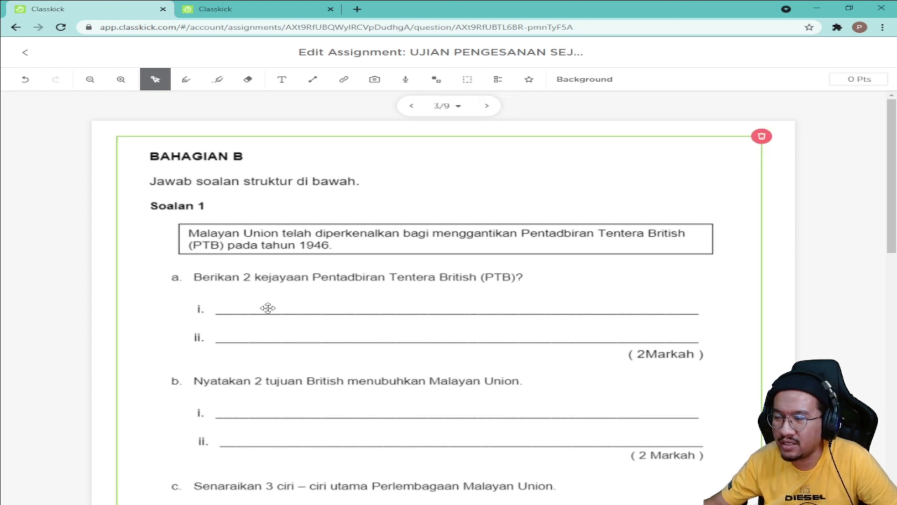
pyautogui.click(468, 79)
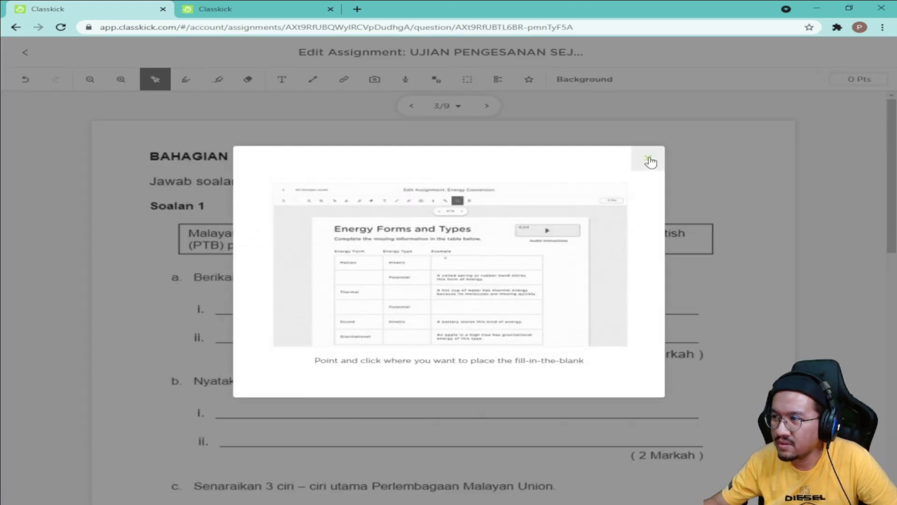
pyautogui.click(647, 157)
pyautogui.moveTo(212, 300); pyautogui.dragTo(709, 330)
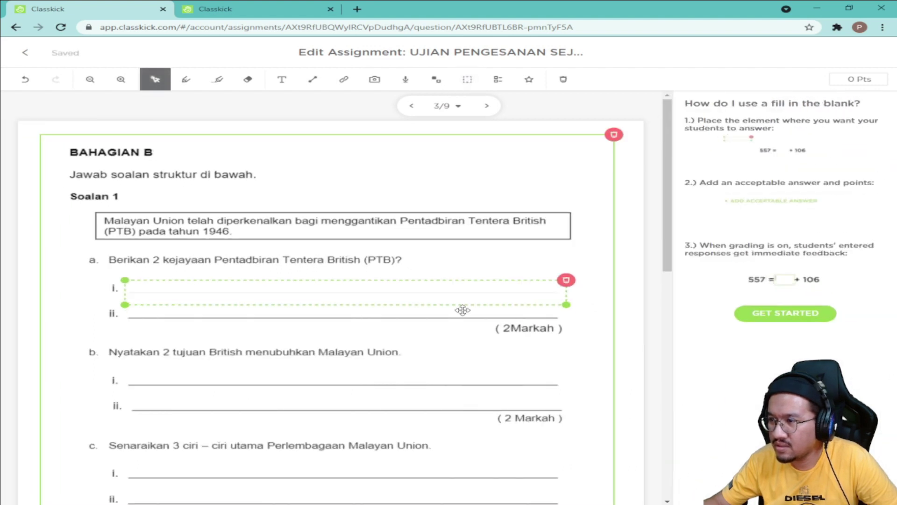
pyautogui.moveTo(453, 302); pyautogui.dragTo(450, 293)
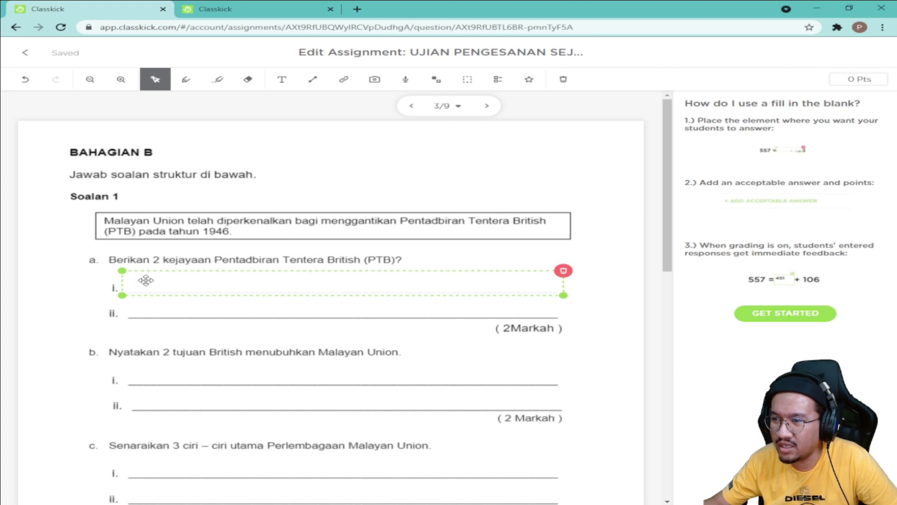
pyautogui.click(626, 309)
pyautogui.click(427, 290)
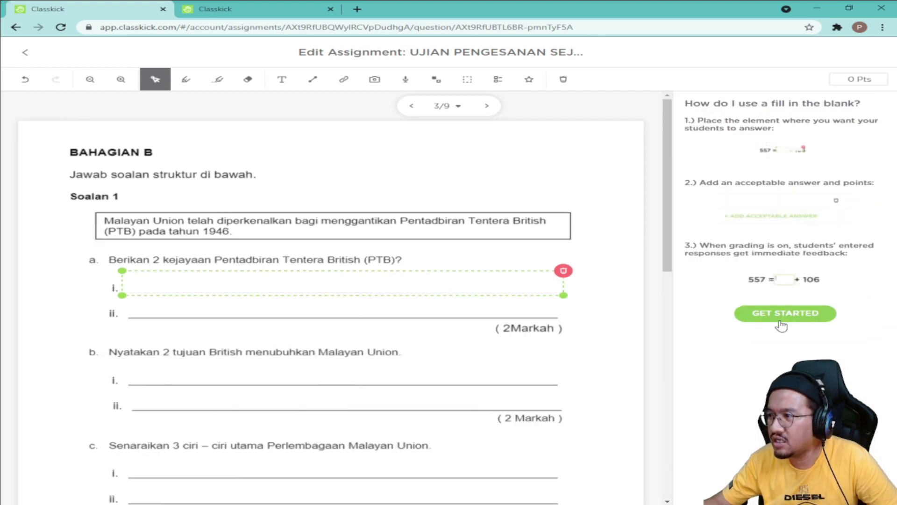
pyautogui.click(779, 319)
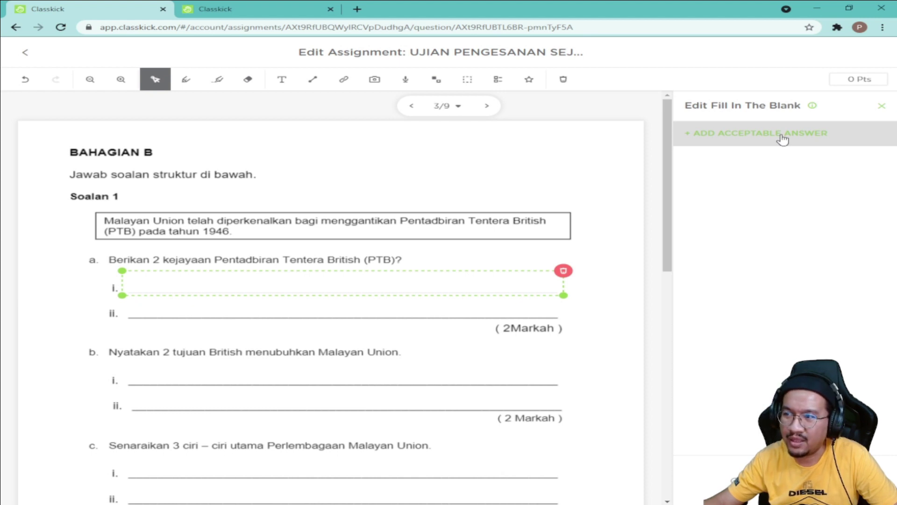
# Step: Leave the first blank without acceptable answers and draw a second blank over line ii
pyautogui.click(779, 136)
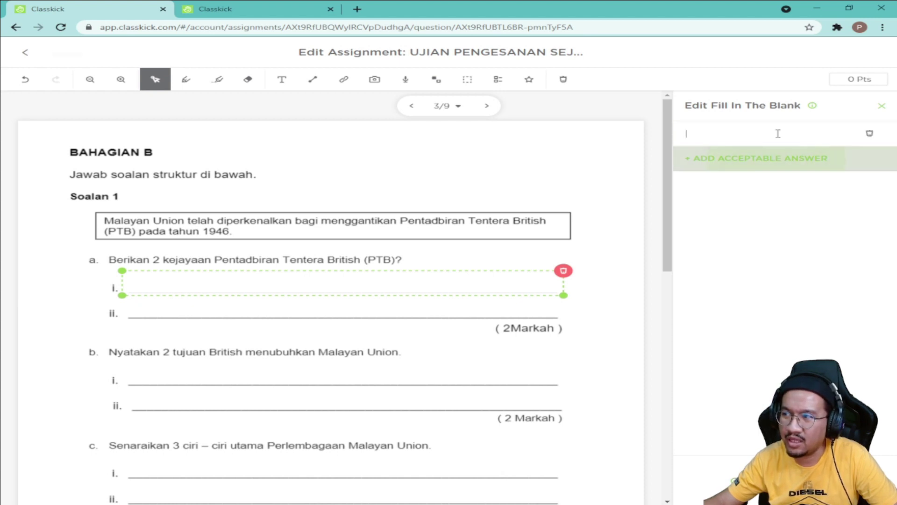
pyautogui.click(697, 135)
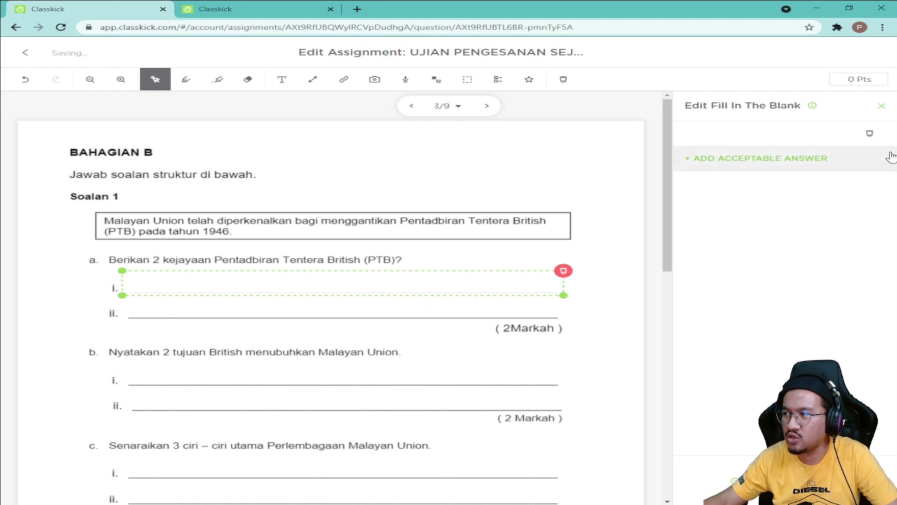
pyautogui.click(870, 135)
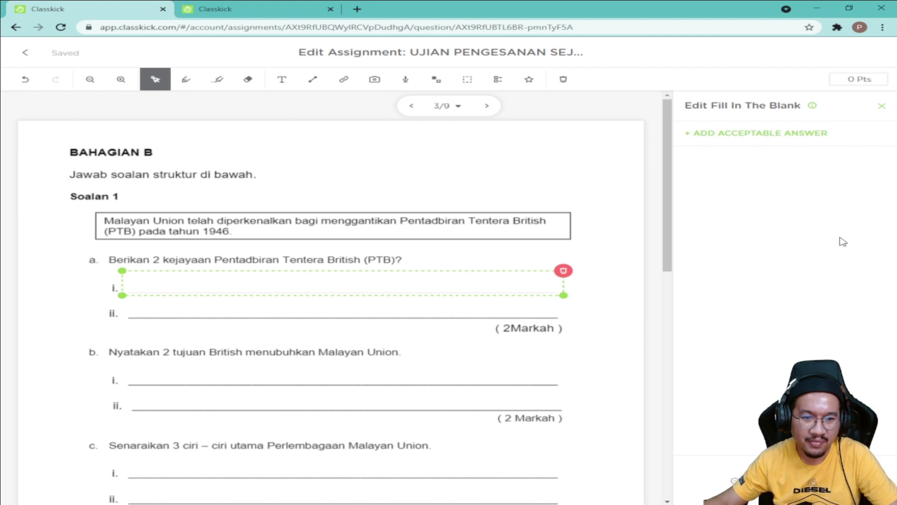
pyautogui.click(660, 225)
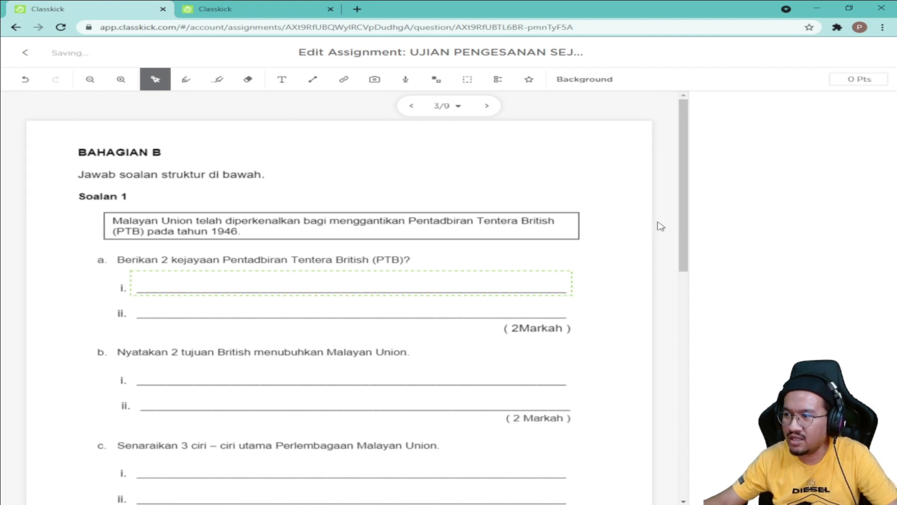
pyautogui.click(468, 81)
pyautogui.moveTo(209, 326); pyautogui.dragTo(713, 350)
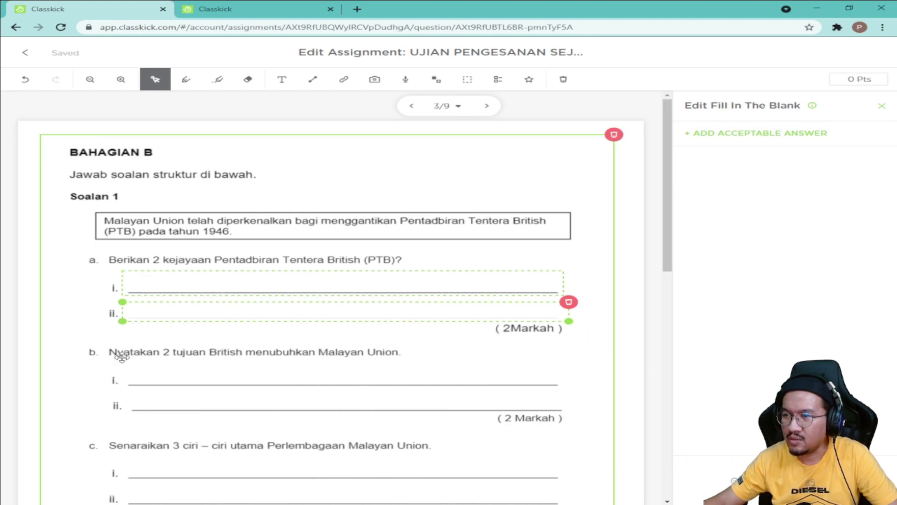
# Step: Draw blanks over lines i and ii of part b and lines i and ii of part c
pyautogui.click(469, 82)
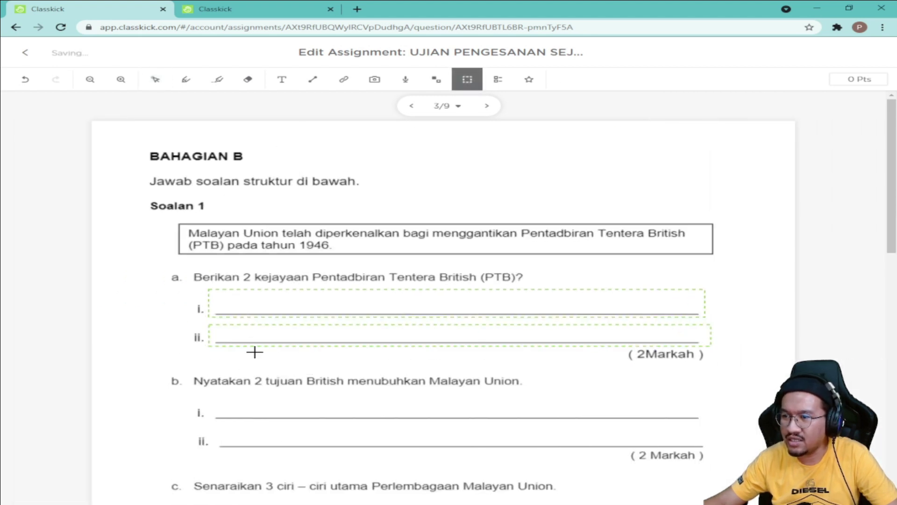
pyautogui.moveTo(214, 401); pyautogui.dragTo(705, 425)
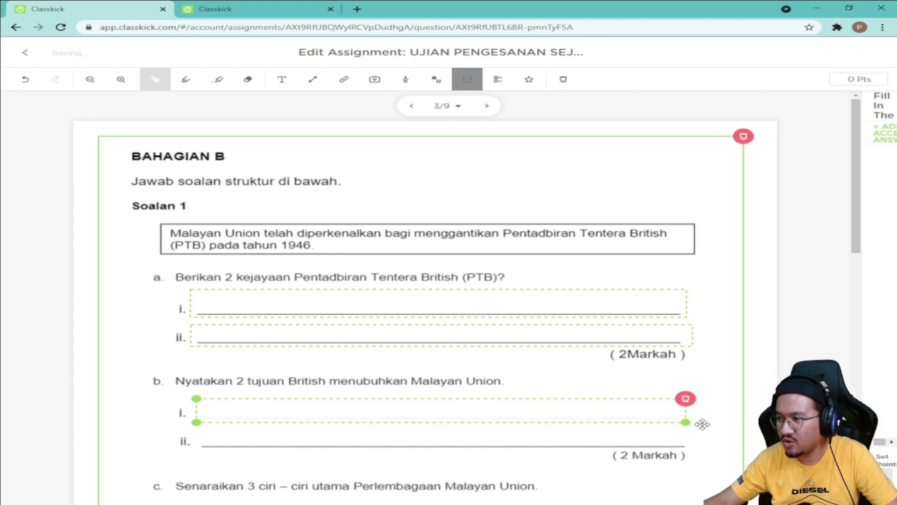
pyautogui.click(467, 79)
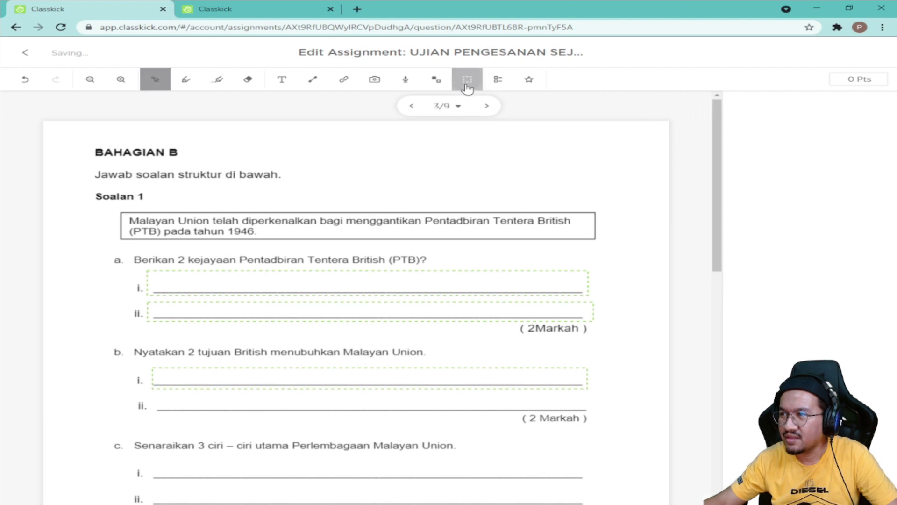
pyautogui.moveTo(217, 432); pyautogui.dragTo(711, 453)
pyautogui.scroll(-5, 627, 397)
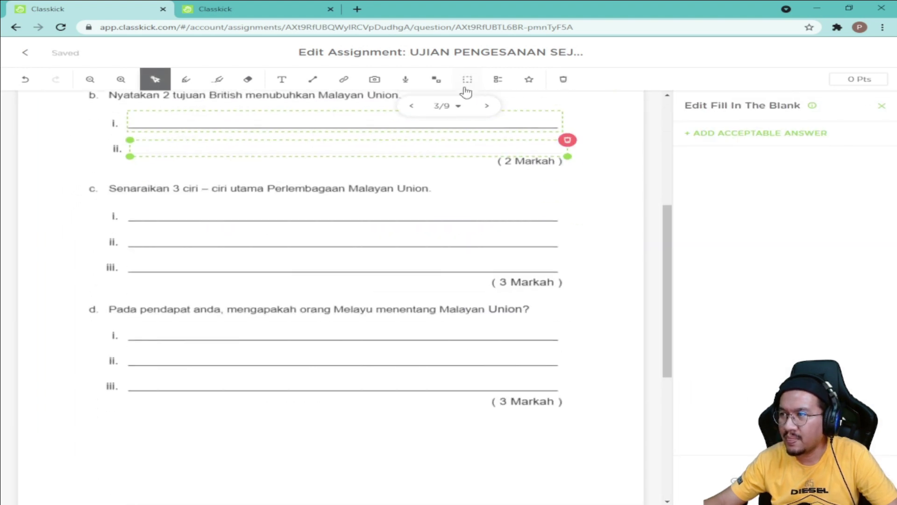
pyautogui.click(466, 79)
pyautogui.moveTo(214, 190); pyautogui.dragTo(703, 215)
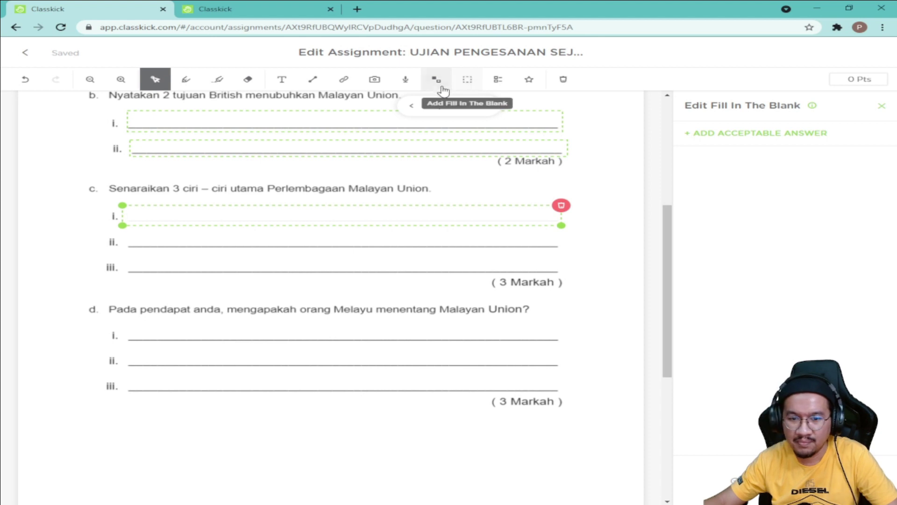
pyautogui.click(468, 87)
pyautogui.moveTo(211, 218); pyautogui.dragTo(710, 245)
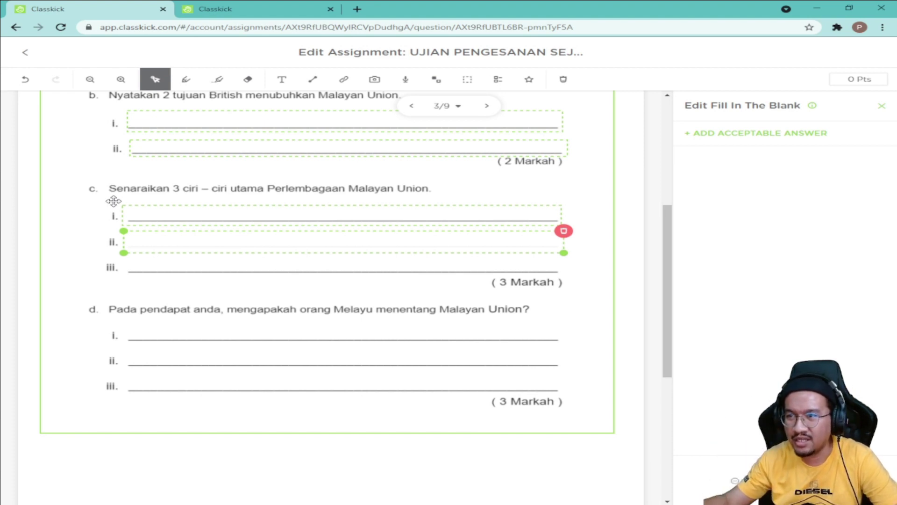
pyautogui.scroll(2, 121, 185)
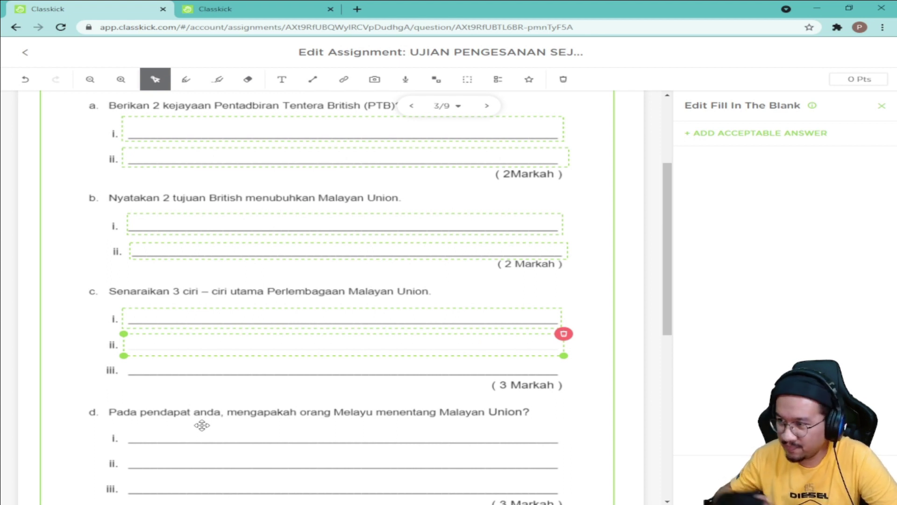
# Step: Draw a blank over line iii of part c and one large box across part d's three lines
pyautogui.click(467, 80)
pyautogui.moveTo(211, 372)
pyautogui.mouseDown()
pyautogui.moveTo(383, 400)
pyautogui.moveTo(705, 397)
pyautogui.mouseUp()
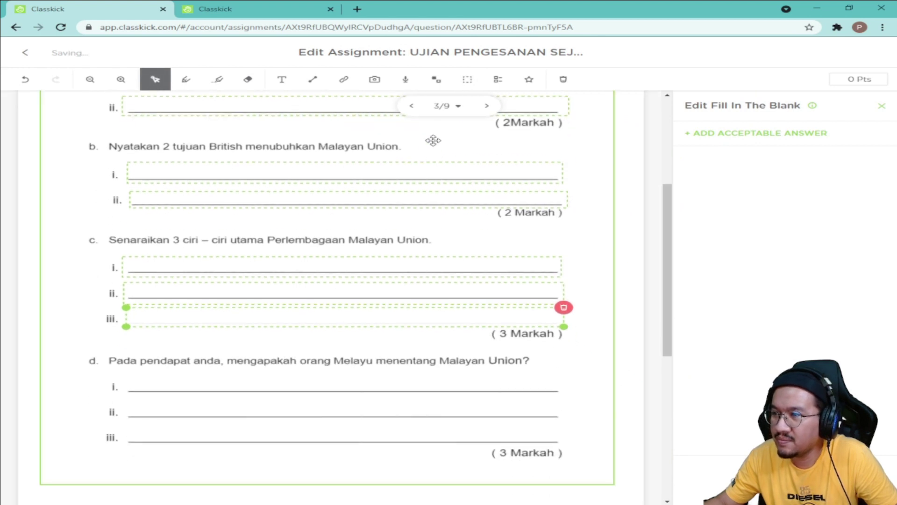
pyautogui.click(467, 80)
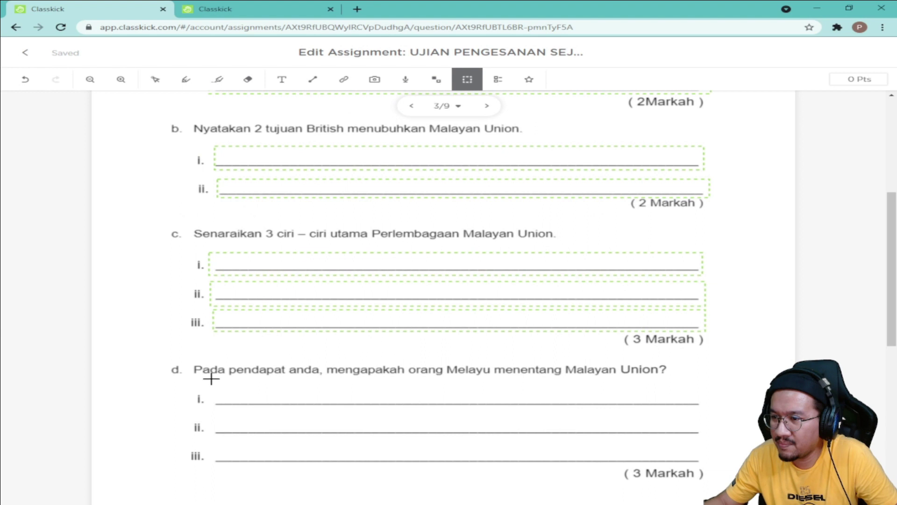
pyautogui.moveTo(211, 378); pyautogui.dragTo(718, 469)
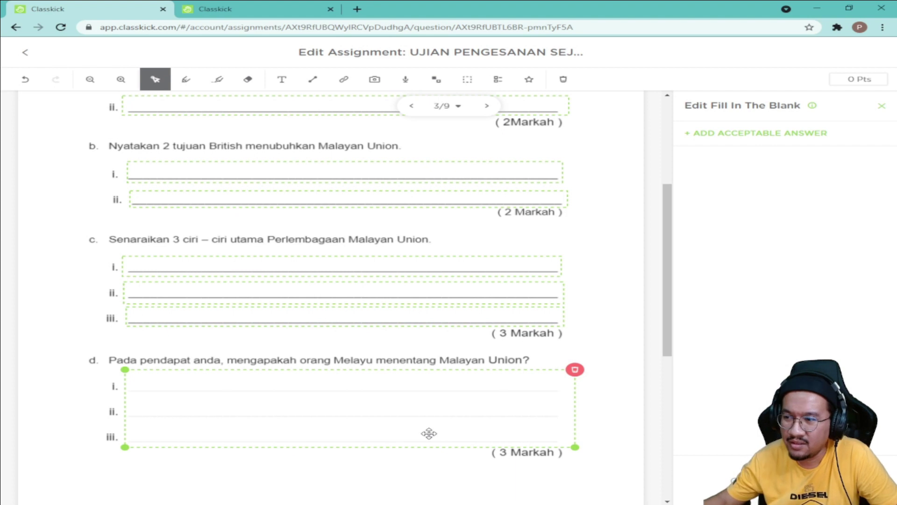
# Step: Check the placement of part d's answer box and review the page's blanks
pyautogui.click(301, 471)
pyautogui.click(233, 404)
pyautogui.click(229, 472)
pyautogui.click(329, 392)
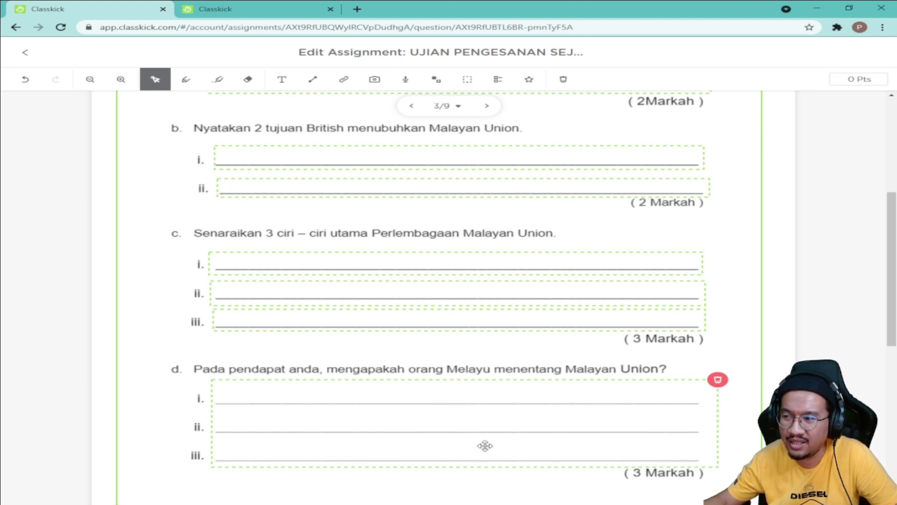
pyautogui.click(503, 481)
pyautogui.click(647, 391)
pyautogui.click(731, 439)
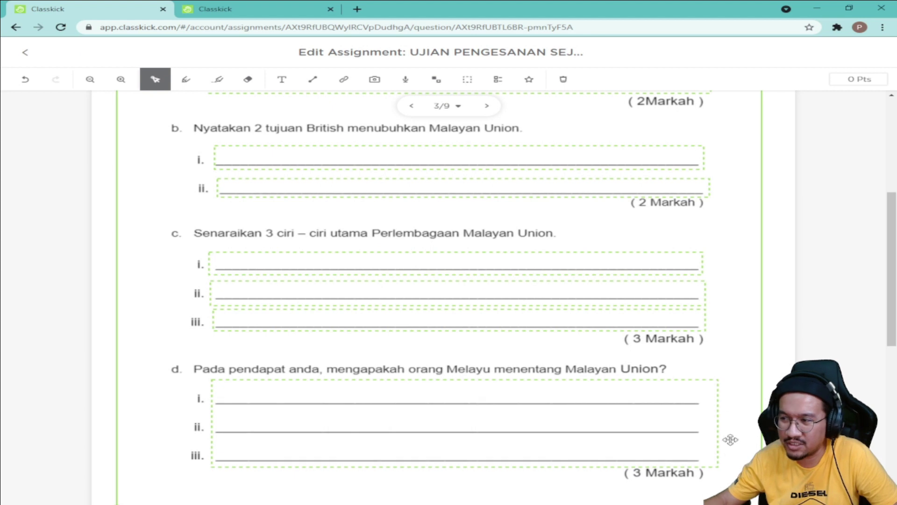
pyautogui.click(704, 465)
pyautogui.click(685, 468)
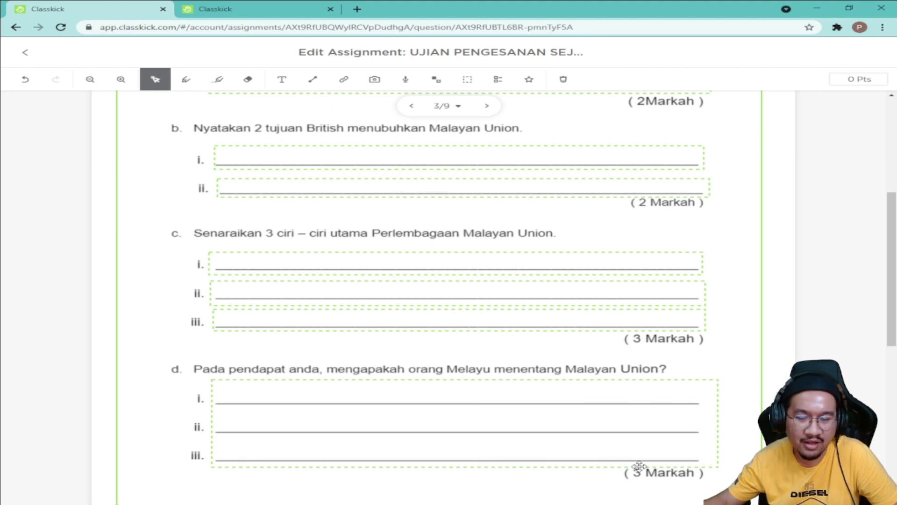
pyautogui.scroll(5, 692, 334)
pyautogui.scroll(-3, 699, 267)
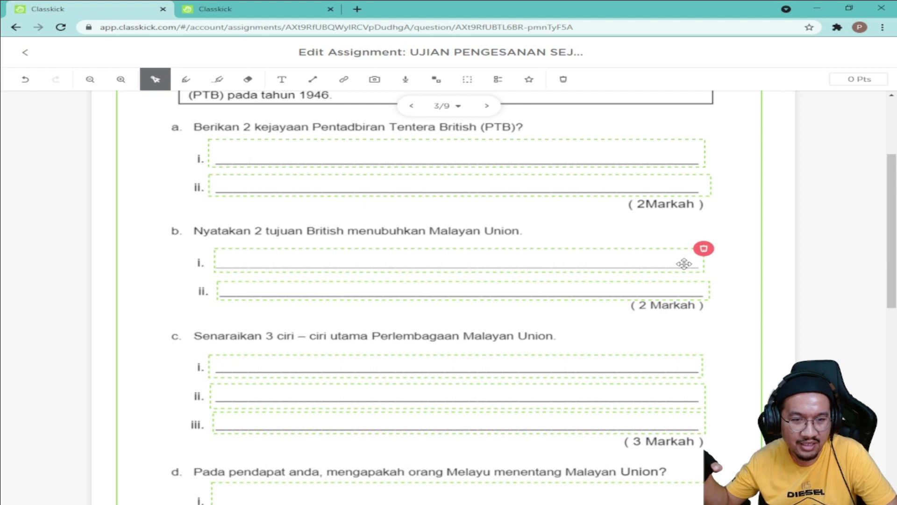
pyautogui.scroll(2, 685, 281)
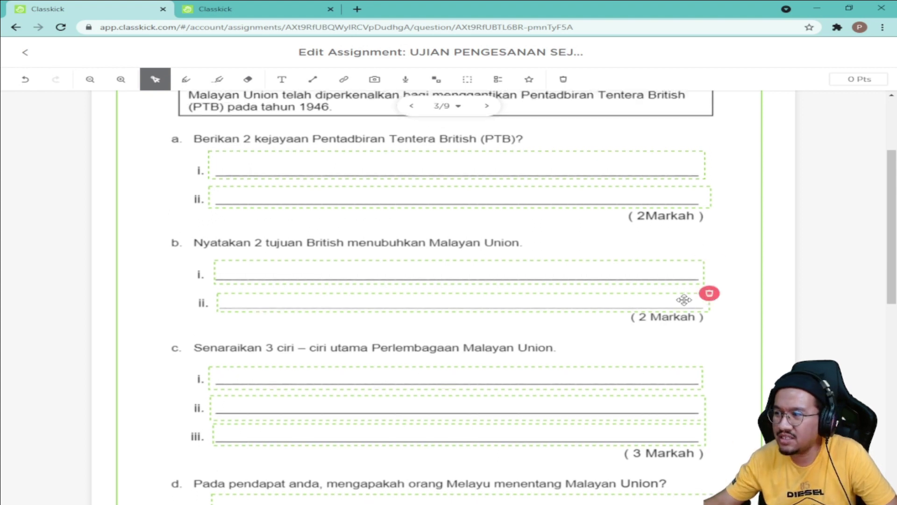
pyautogui.scroll(-3, 706, 257)
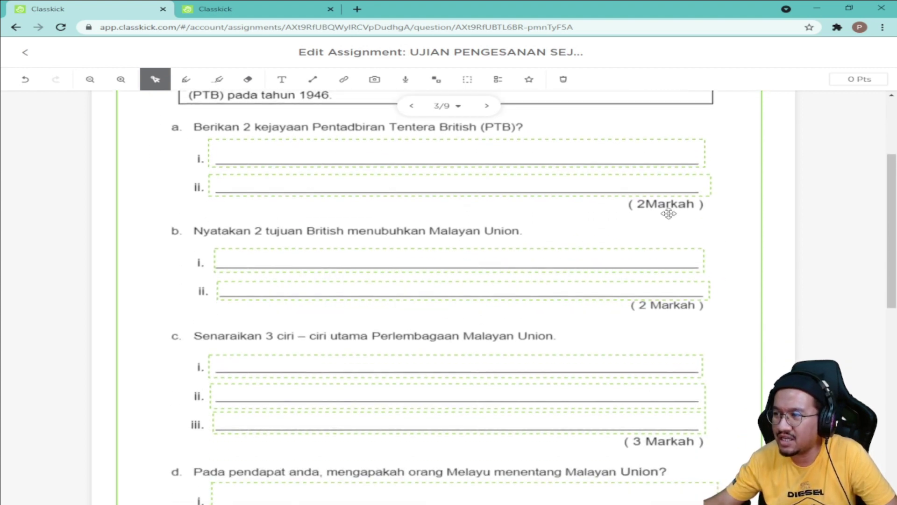
pyautogui.scroll(-6, 659, 300)
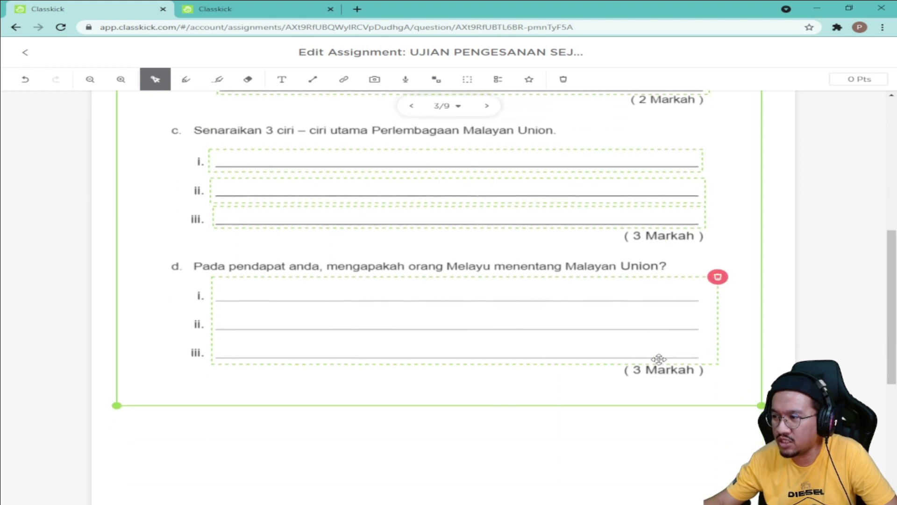
# Step: Give page 3 a point value of 10
pyautogui.scroll(3, 641, 256)
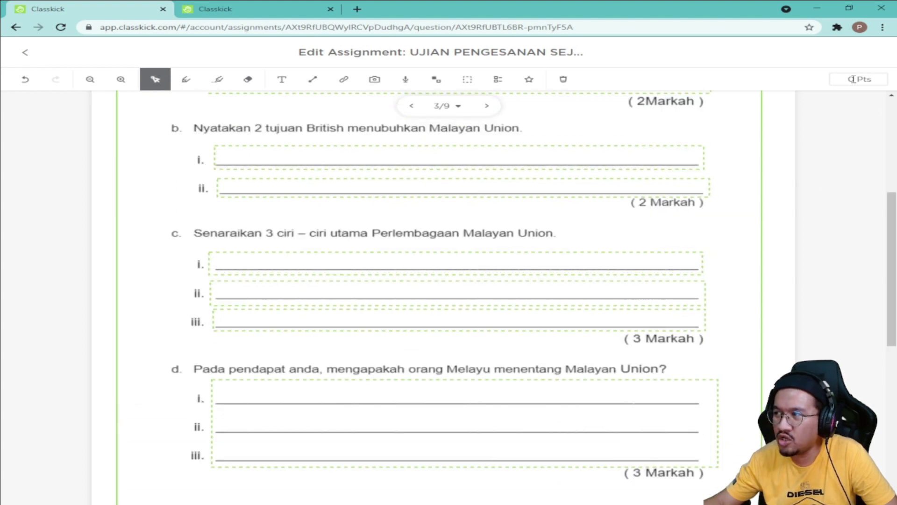
pyautogui.click(850, 79)
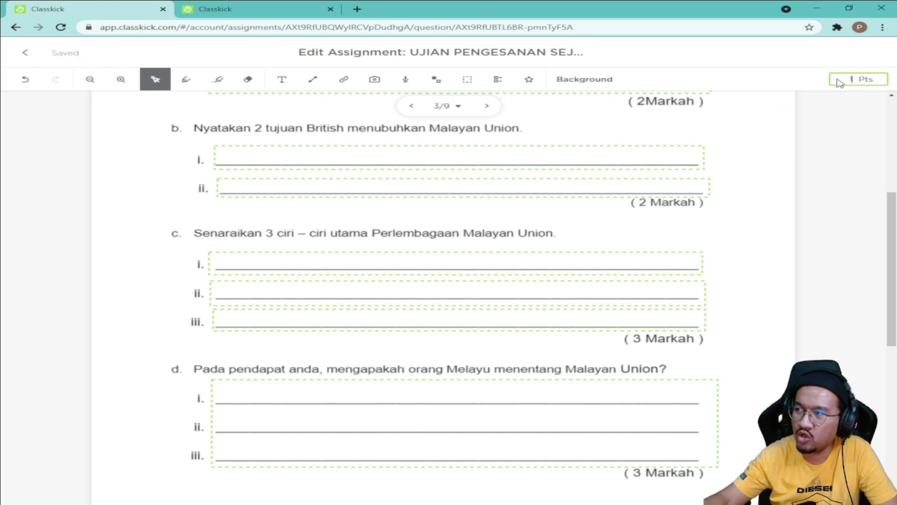
pyautogui.write('0')
pyautogui.click(843, 131)
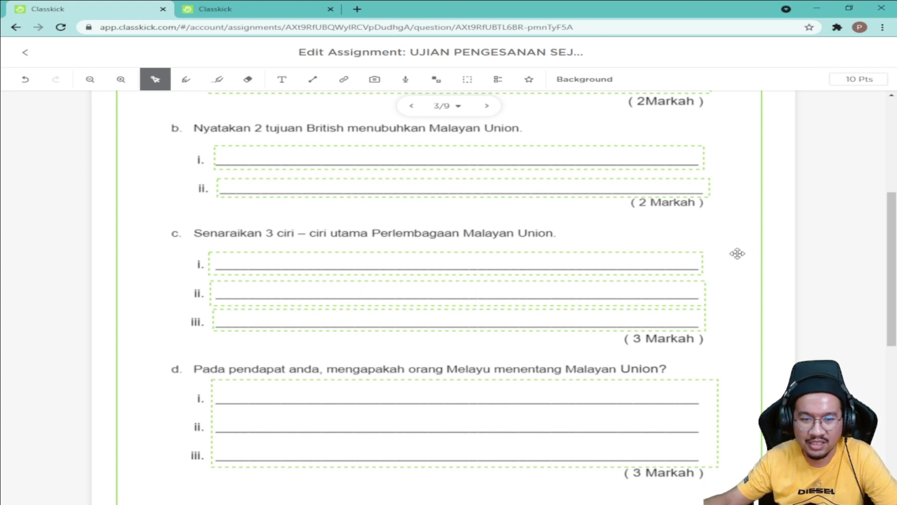
# Step: Leave the Malayan Union slide and advance to the blank slide 4 of 9
pyautogui.scroll(-3, 717, 302)
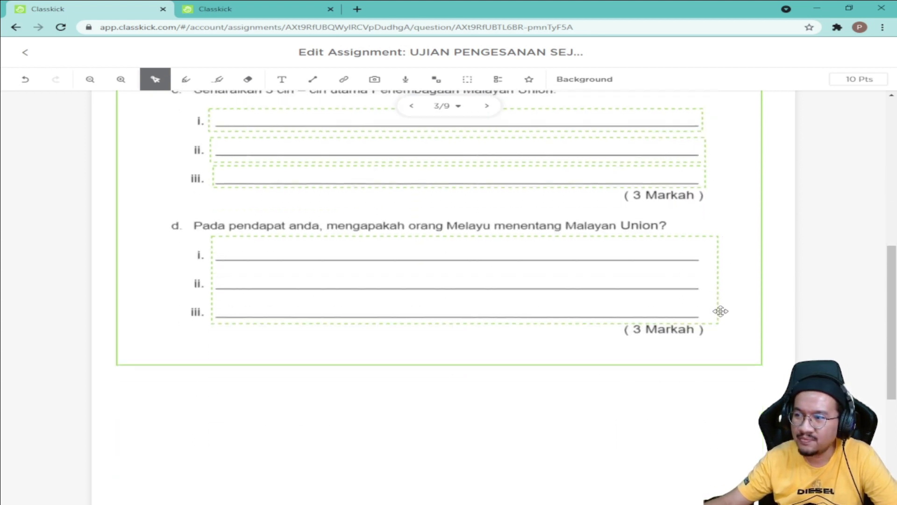
pyautogui.scroll(7, 721, 315)
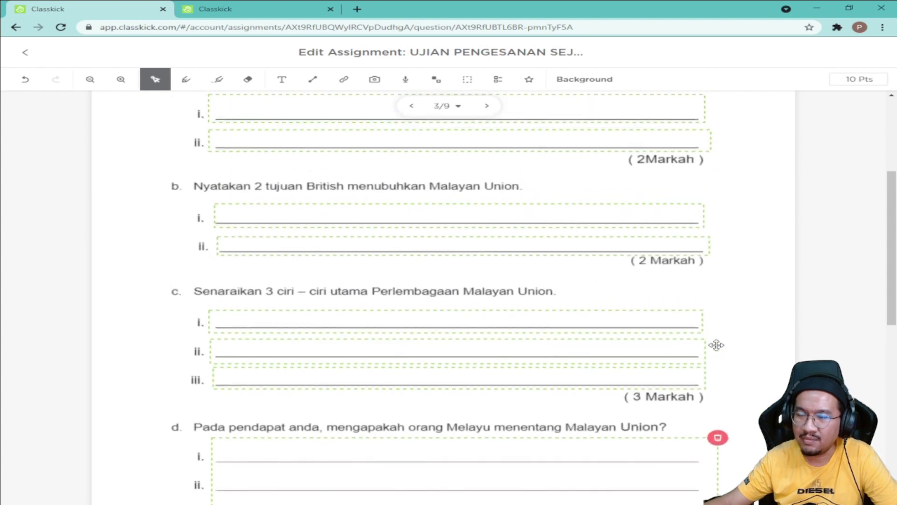
pyautogui.scroll(1, 694, 363)
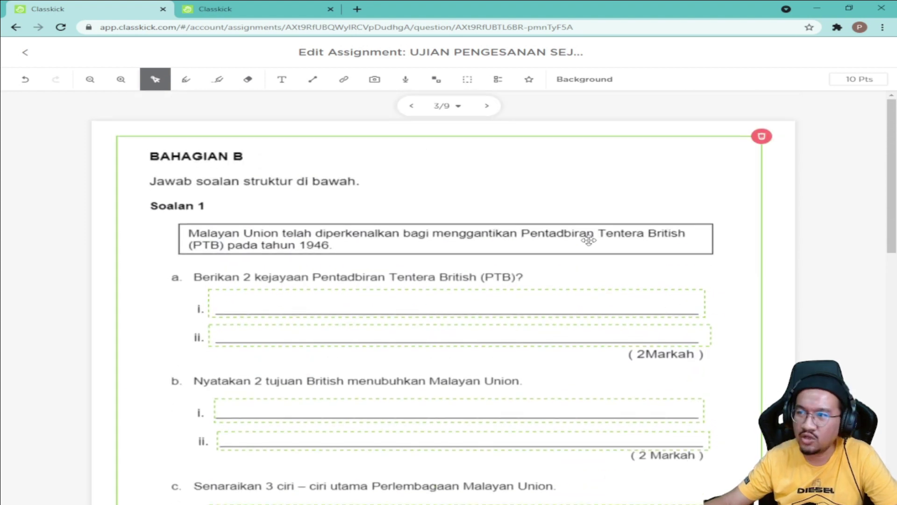
pyautogui.click(488, 106)
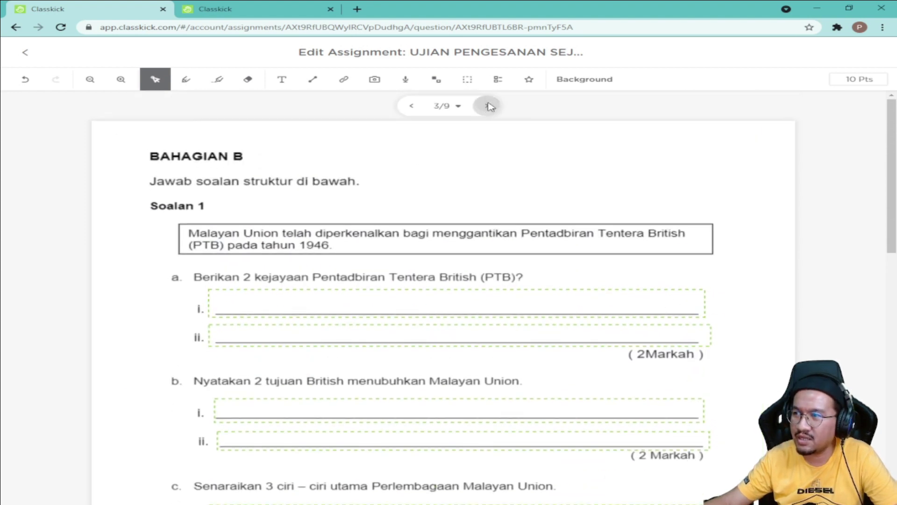
# Step: Upload the MODUL JAGUH BAB 7 PDF from Downloads > Telegram Desktop into the page import
pyautogui.click(374, 84)
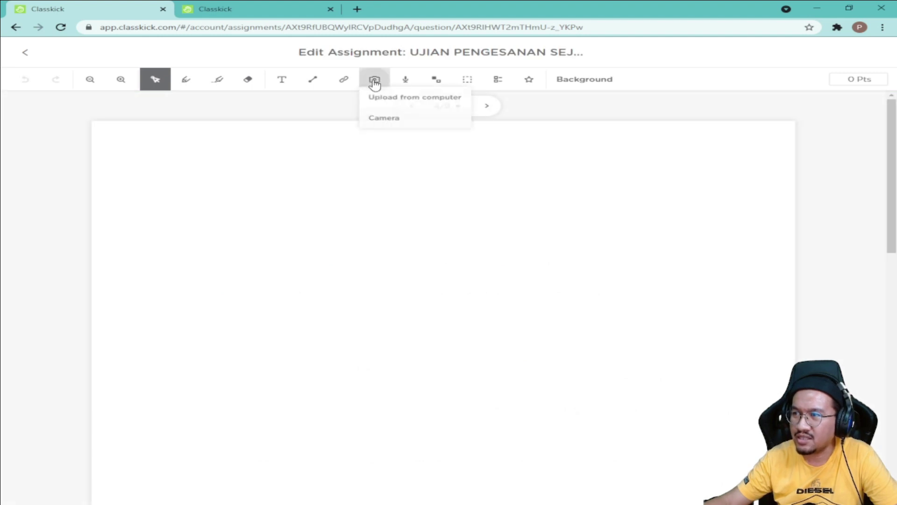
pyautogui.click(403, 102)
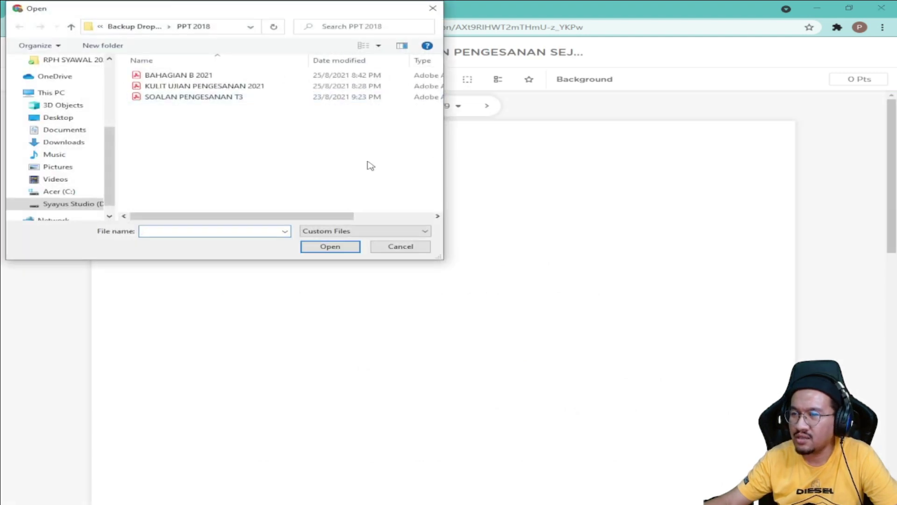
pyautogui.click(73, 143)
pyautogui.doubleClick(165, 118)
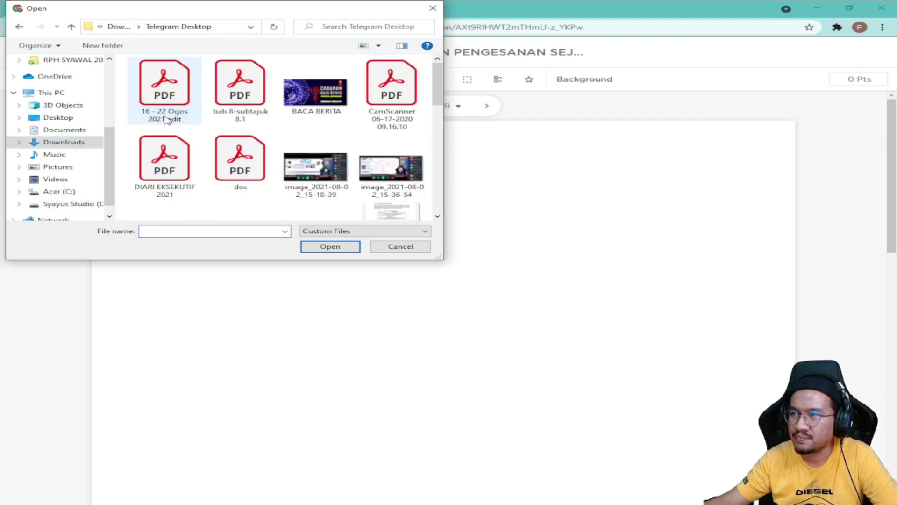
pyautogui.scroll(-5, 262, 140)
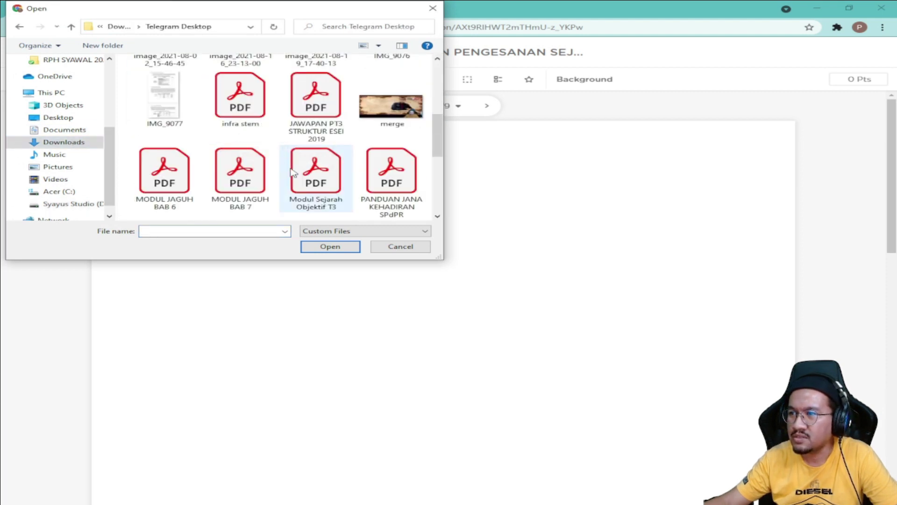
pyautogui.click(260, 193)
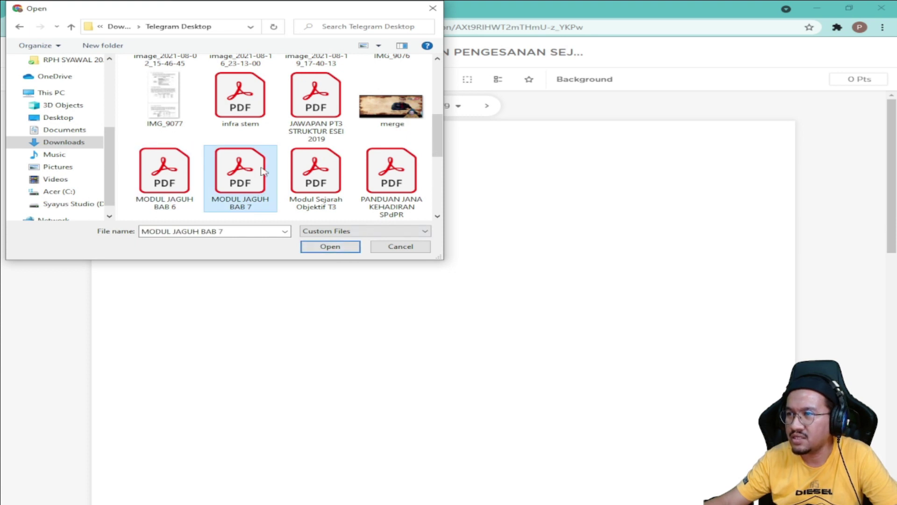
pyautogui.click(345, 252)
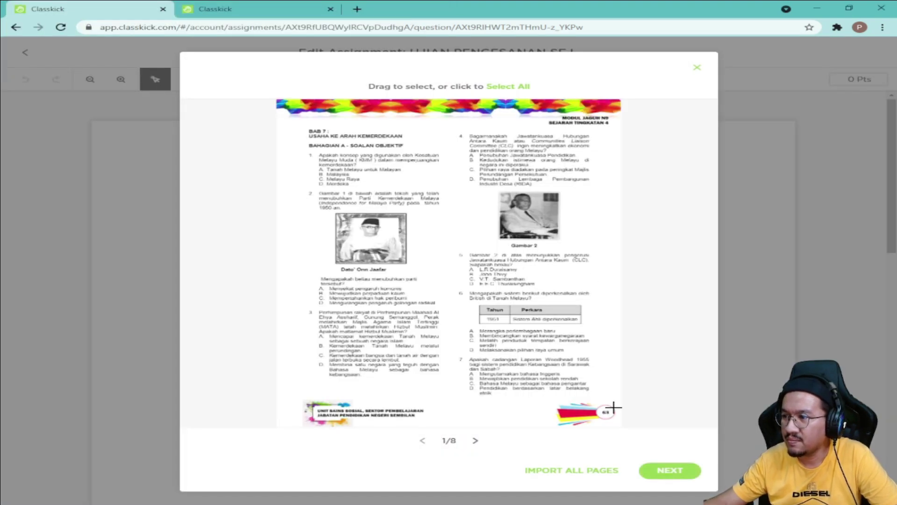
# Step: Page through the PDF preview to page 7 of 8
pyautogui.click(474, 440)
pyautogui.click(474, 441)
pyautogui.click(474, 441)
pyautogui.click(473, 441)
pyautogui.click(473, 441)
pyautogui.click(473, 441)
pyautogui.click(473, 440)
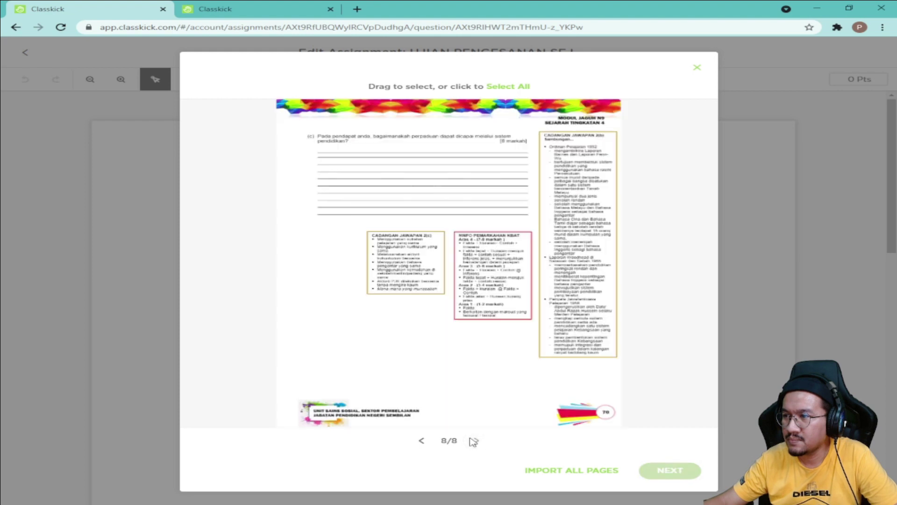
pyautogui.click(417, 442)
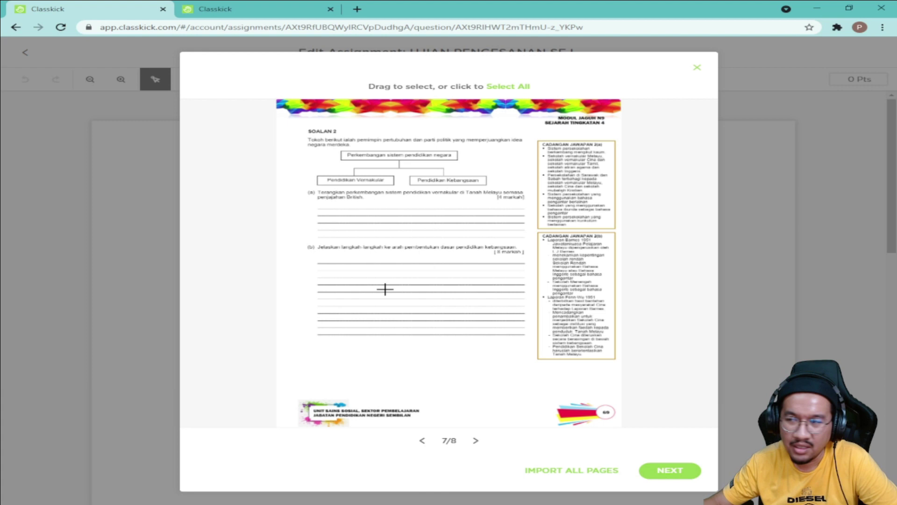
# Step: Crop question (b) from page 7 and add it as an image to slide 4
pyautogui.moveTo(300, 239); pyautogui.dragTo(529, 260)
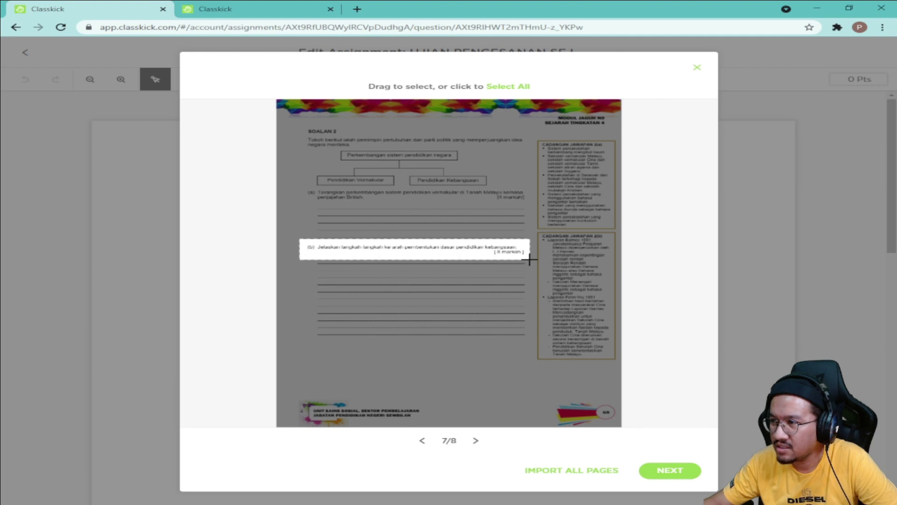
pyautogui.click(673, 471)
pyautogui.click(593, 363)
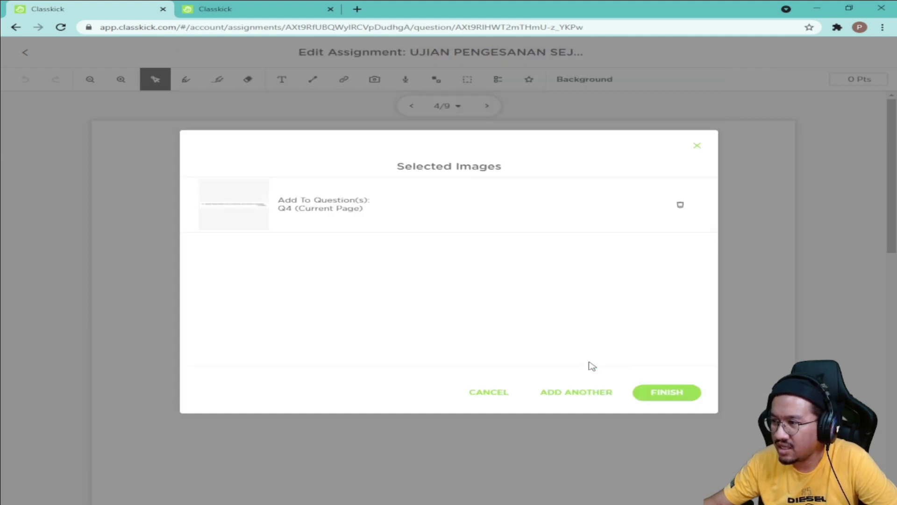
pyautogui.click(667, 395)
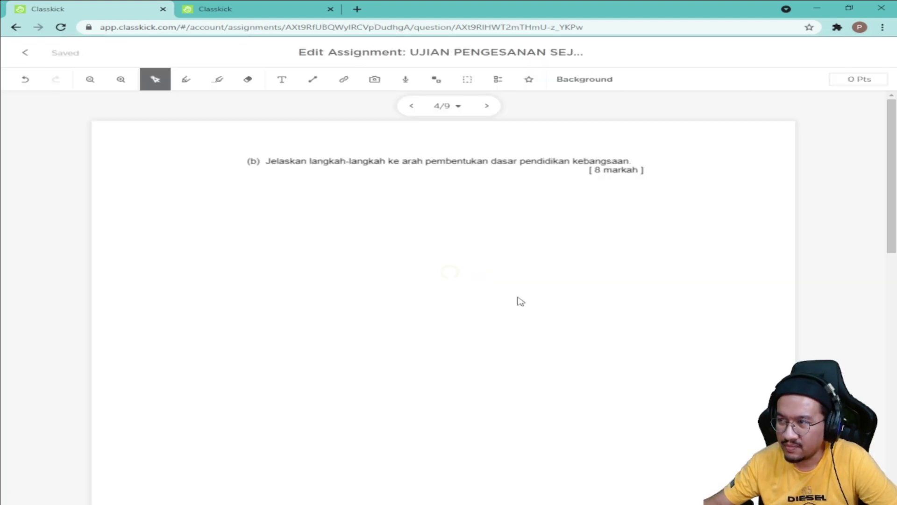
# Step: Move the question (b) image left and widen it across the page
pyautogui.moveTo(381, 166); pyautogui.dragTo(275, 176)
pyautogui.moveTo(557, 198); pyautogui.dragTo(764, 243)
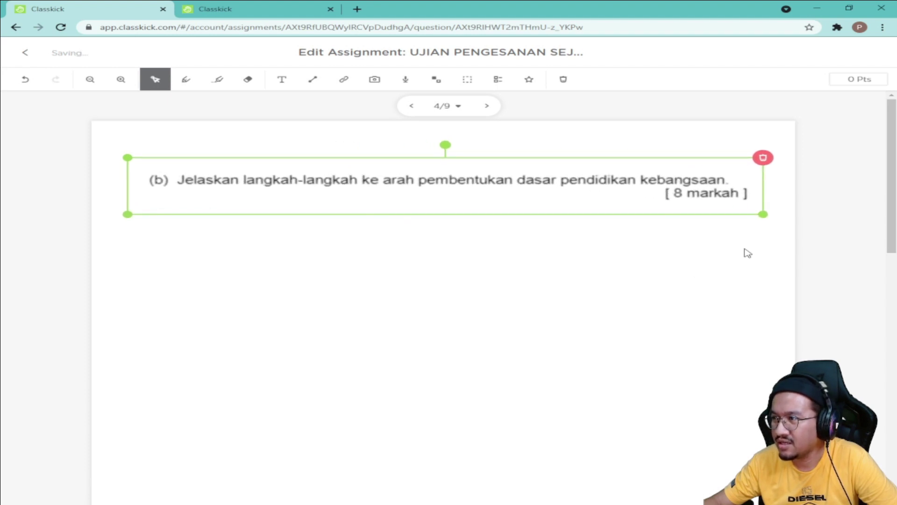
pyautogui.click(669, 273)
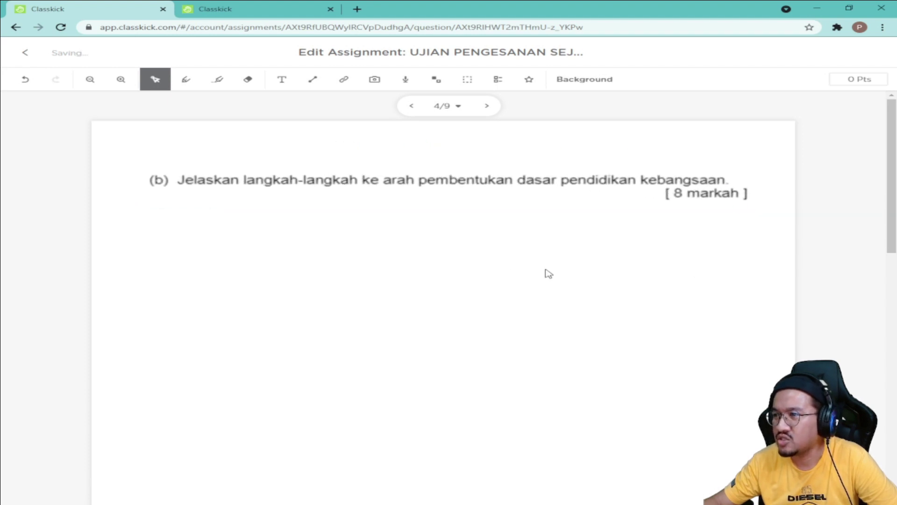
# Step: Draw a large fill-in-the-blank answer box beneath question (b) and adjust its size and position
pyautogui.click(467, 80)
pyautogui.moveTo(180, 217); pyautogui.dragTo(750, 497)
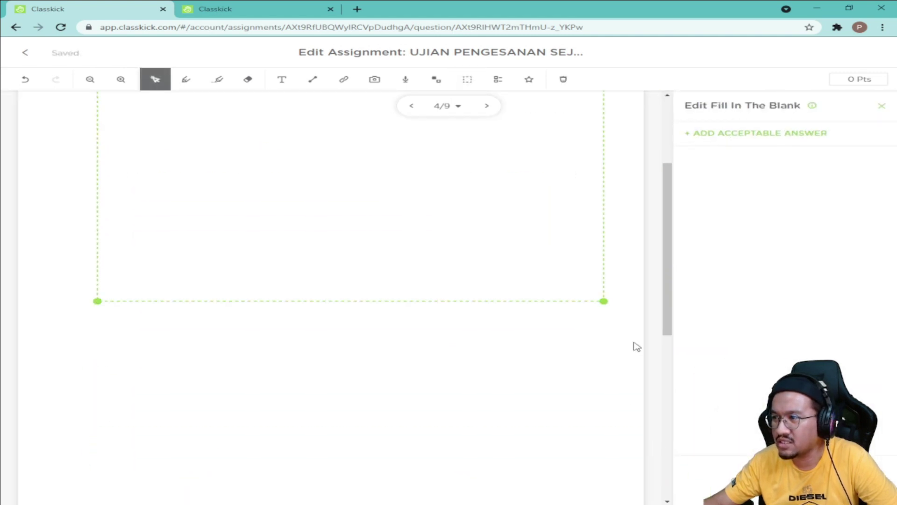
pyautogui.moveTo(603, 303); pyautogui.dragTo(601, 485)
pyautogui.scroll(3, 570, 449)
pyautogui.scroll(-2, 565, 443)
pyautogui.scroll(-3, 565, 443)
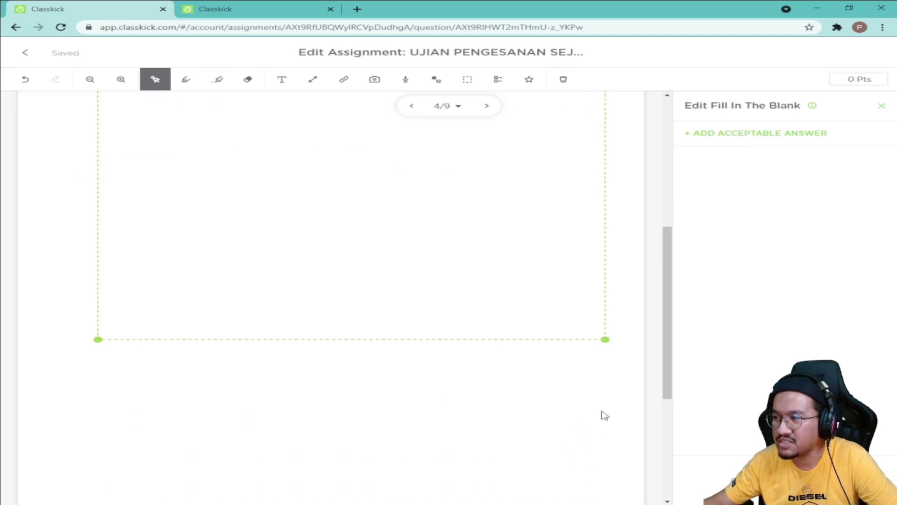
pyautogui.moveTo(604, 341); pyautogui.dragTo(606, 491)
pyautogui.scroll(5, 580, 421)
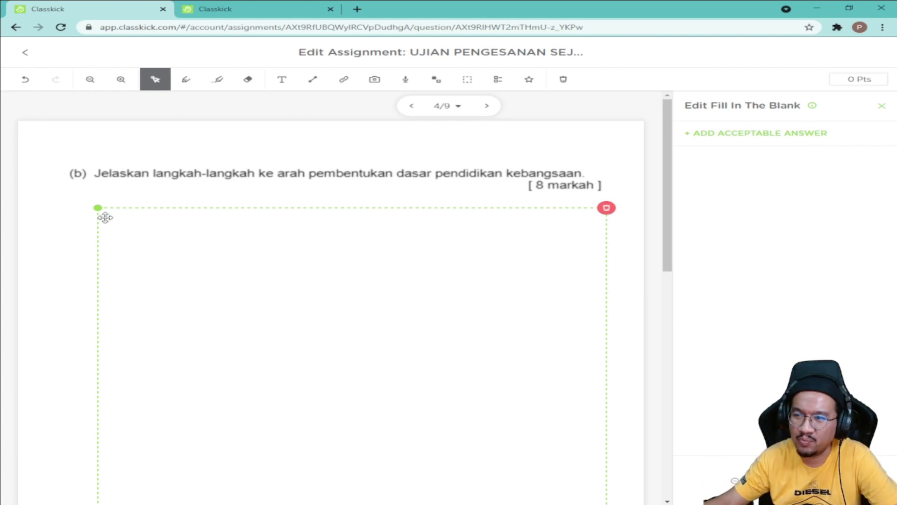
pyautogui.moveTo(120, 214)
pyautogui.mouseDown()
pyautogui.moveTo(126, 220)
pyautogui.moveTo(114, 218)
pyautogui.mouseUp()
pyautogui.scroll(-5, 220, 302)
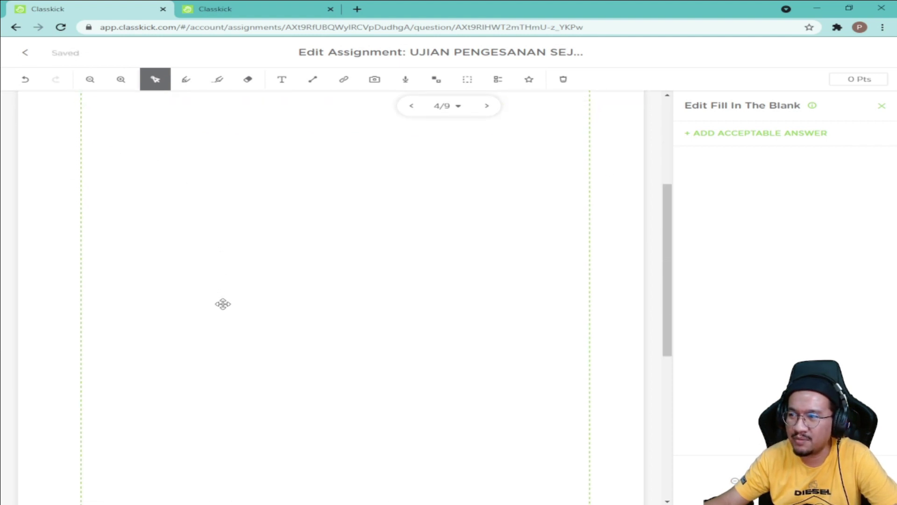
pyautogui.scroll(-5, 411, 261)
pyautogui.scroll(4, 500, 385)
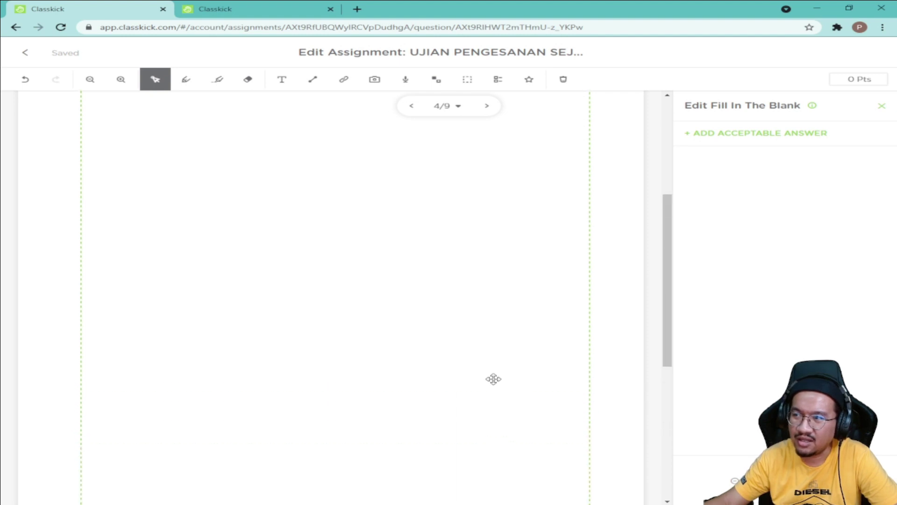
pyautogui.scroll(5, 463, 358)
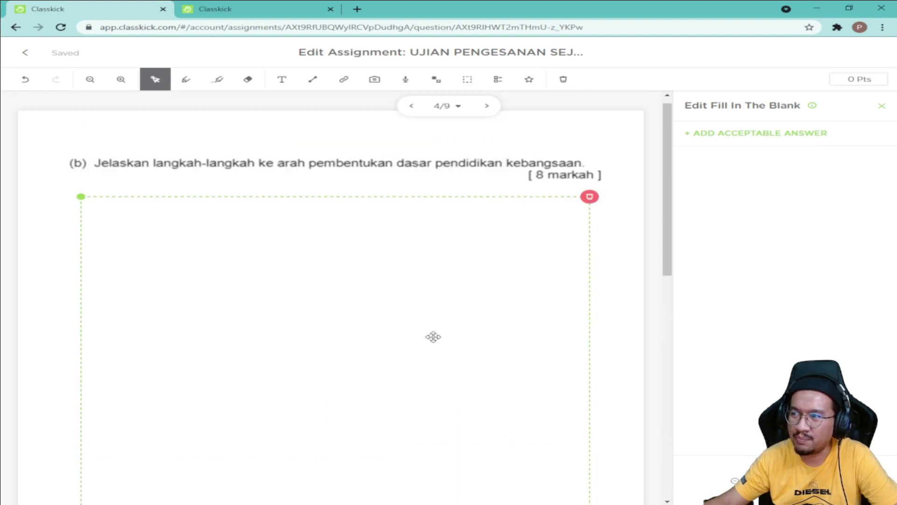
# Step: Set slide 4 to 8 points and go back to the nine-slide overview
pyautogui.click(850, 79)
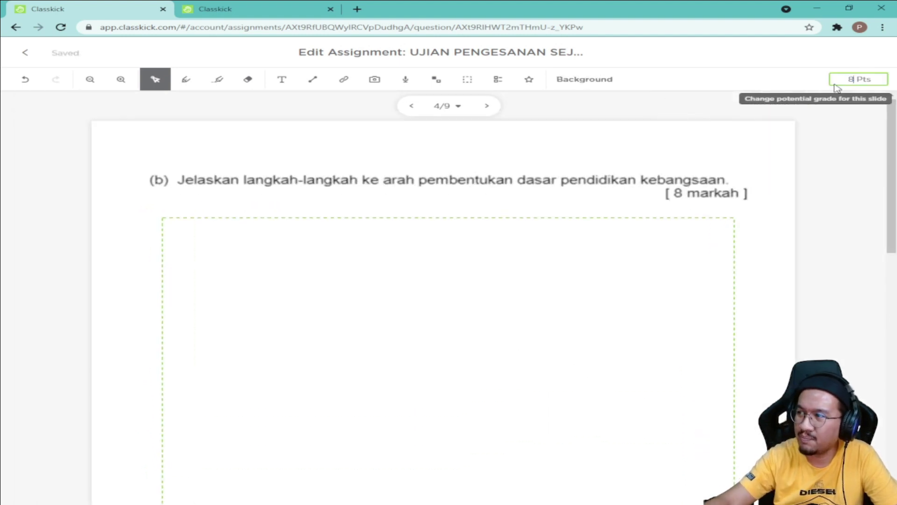
pyautogui.click(836, 242)
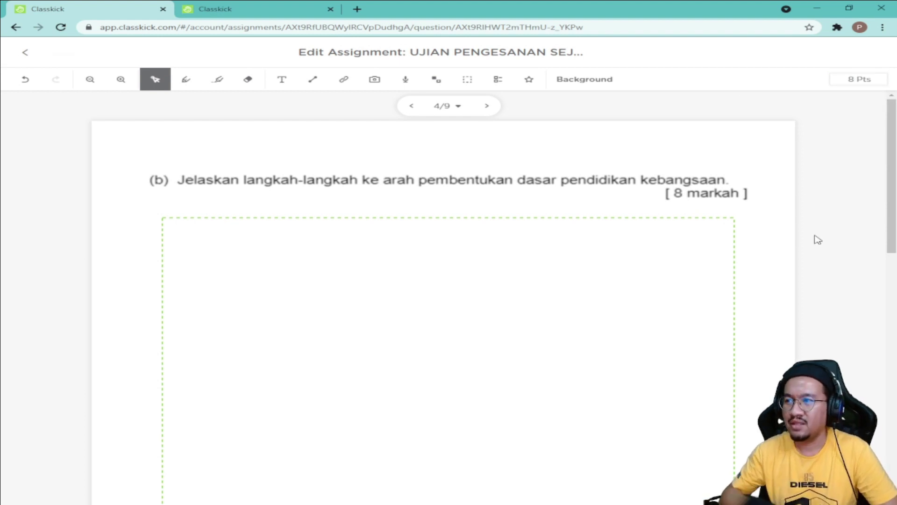
pyautogui.moveTo(374, 170)
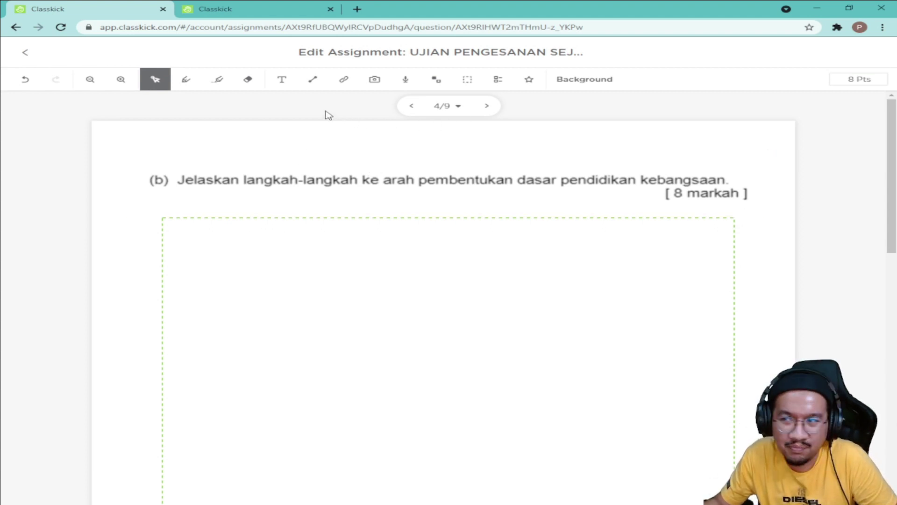
pyautogui.click(25, 61)
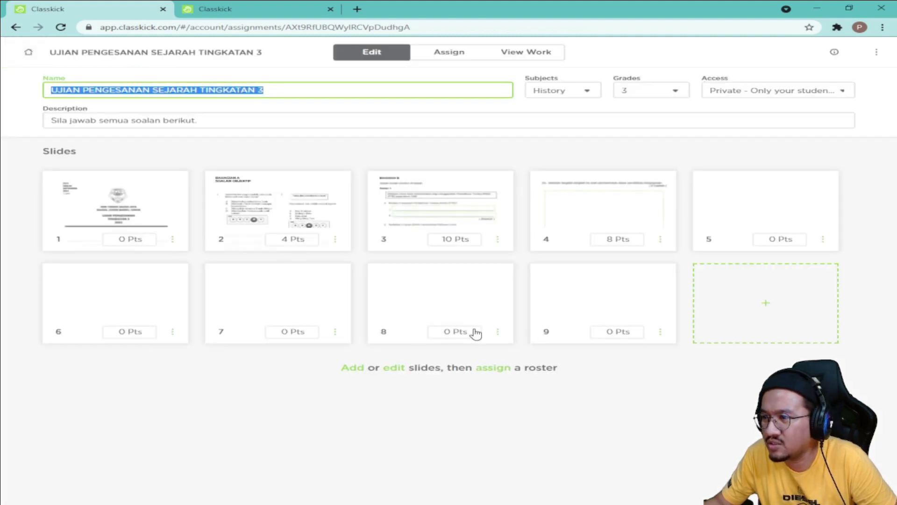
# Step: Peek at slide 5, return to the overview, and move on to assigning rosters
pyautogui.click(789, 211)
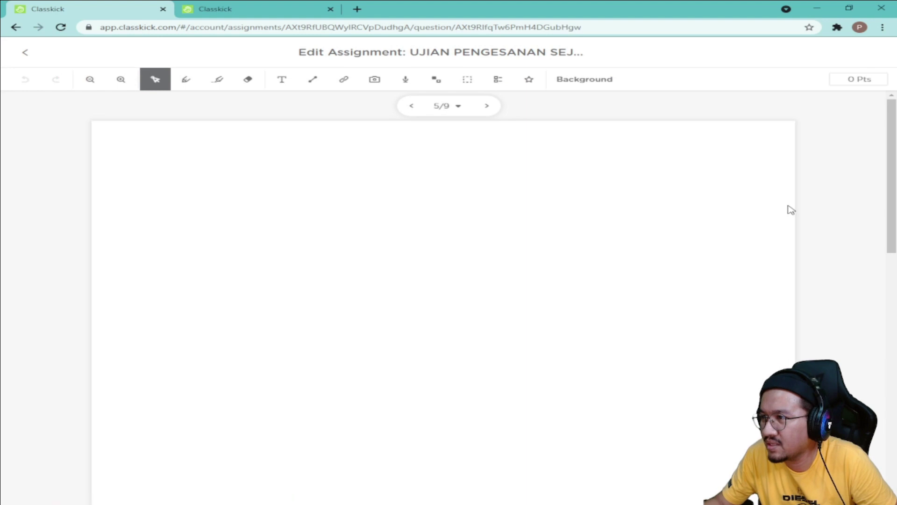
pyautogui.click(25, 56)
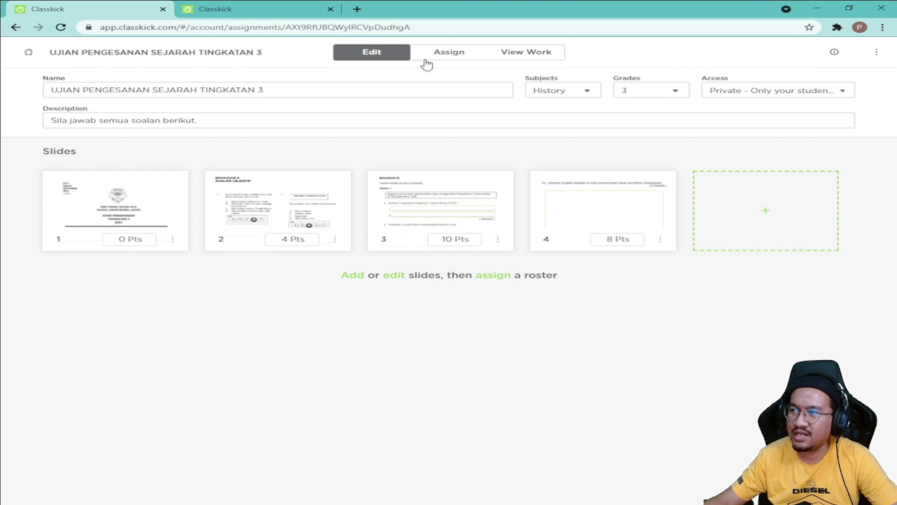
pyautogui.click(445, 59)
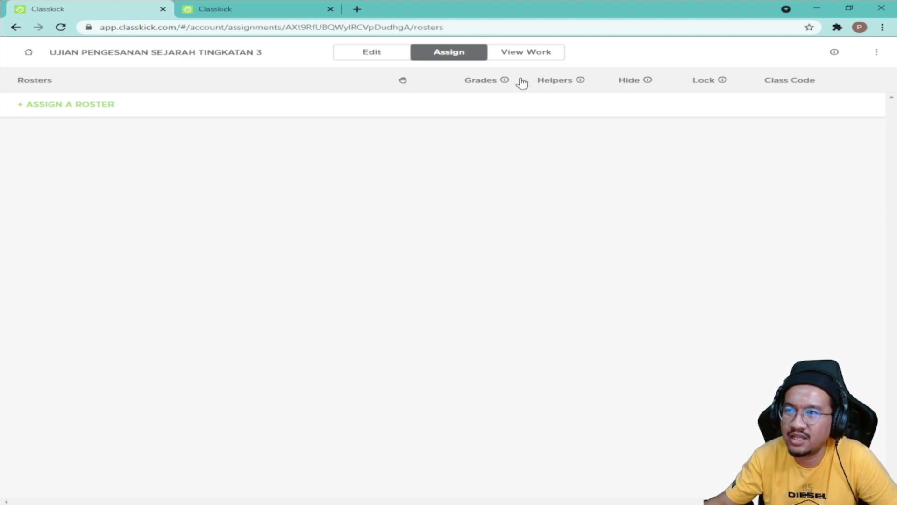
# Step: Create and assign a green roster named UJIAN PENGESANAN SEJARAH 3 AMANAH
pyautogui.click(89, 110)
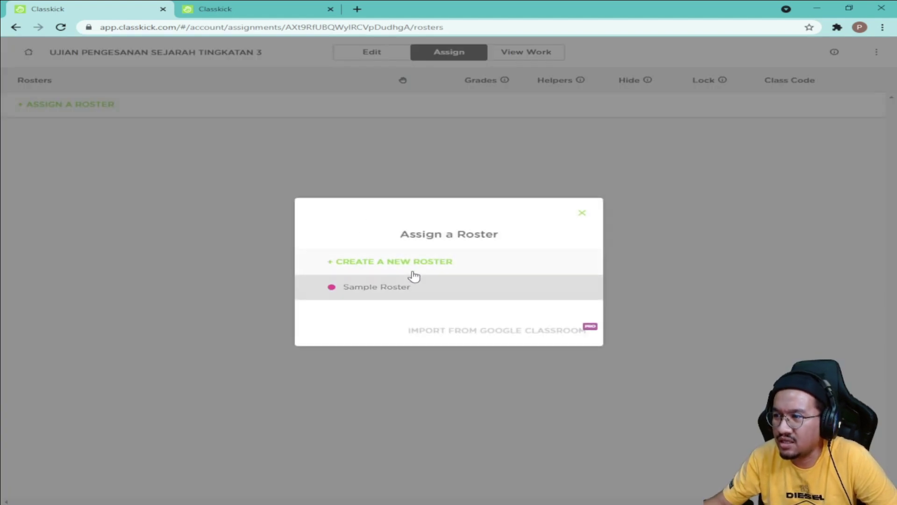
pyautogui.click(427, 266)
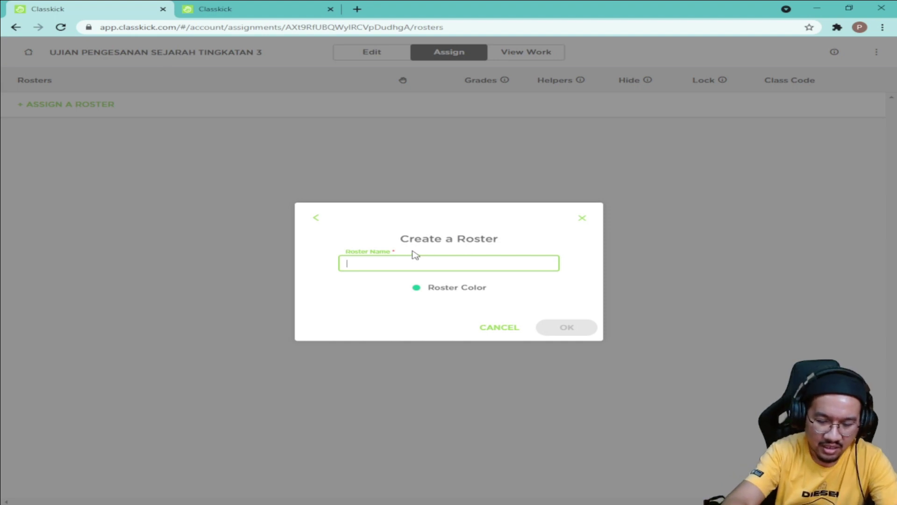
pyautogui.write('ujia')
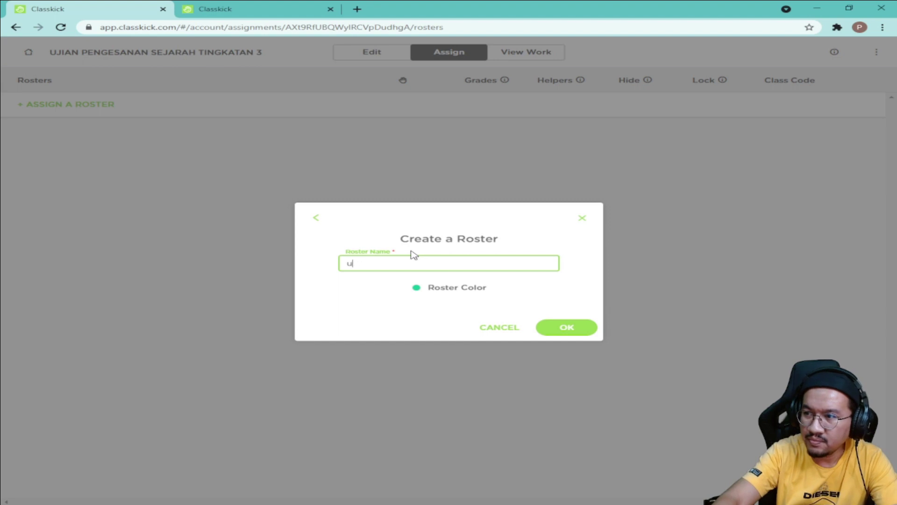
pyautogui.press('BackSpace')
pyautogui.write('UJIAN PE')
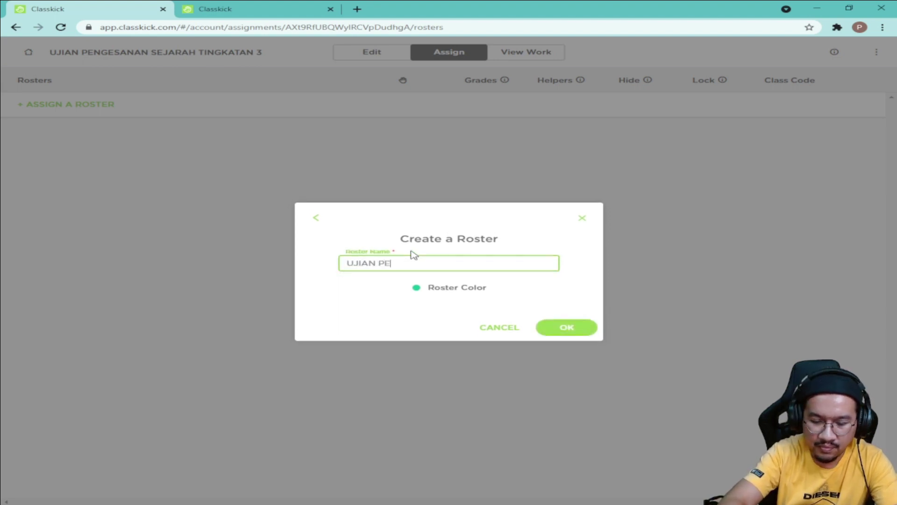
pyautogui.write('NGESANAN SEJARAH 3 AMANAH')
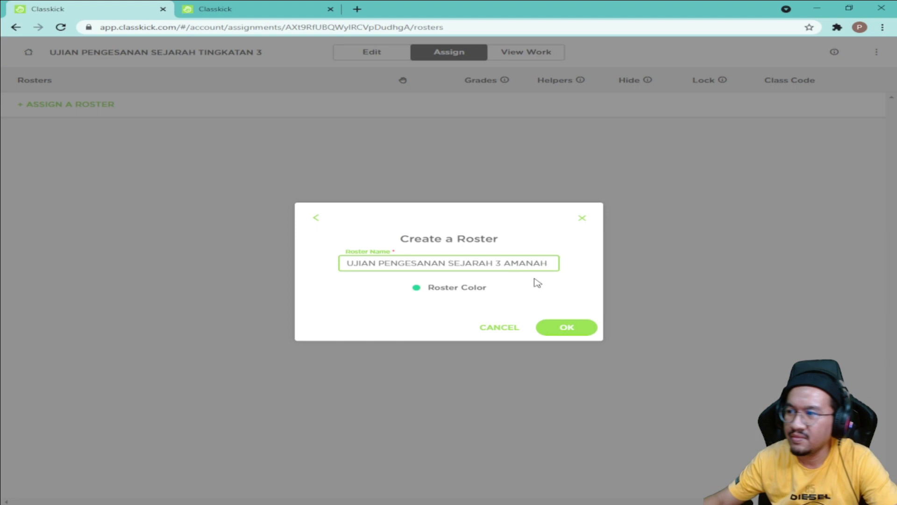
pyautogui.click(455, 289)
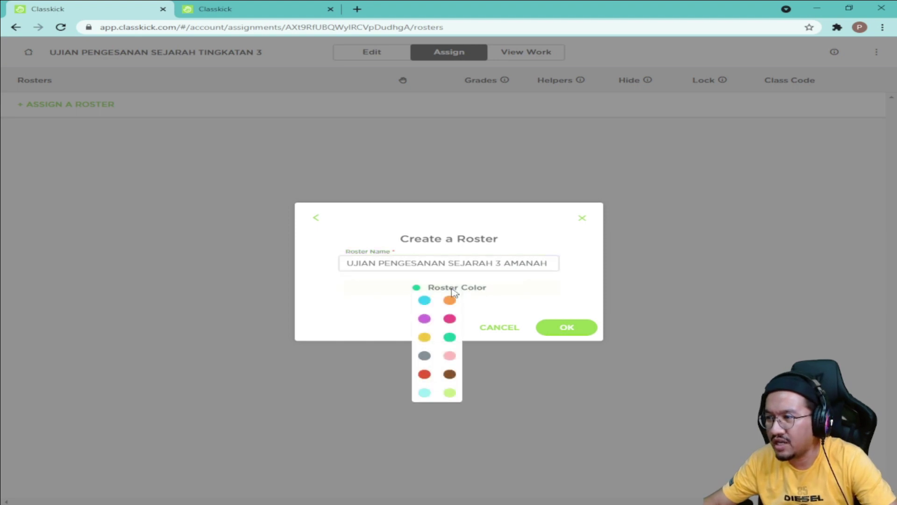
pyautogui.click(534, 293)
pyautogui.click(567, 328)
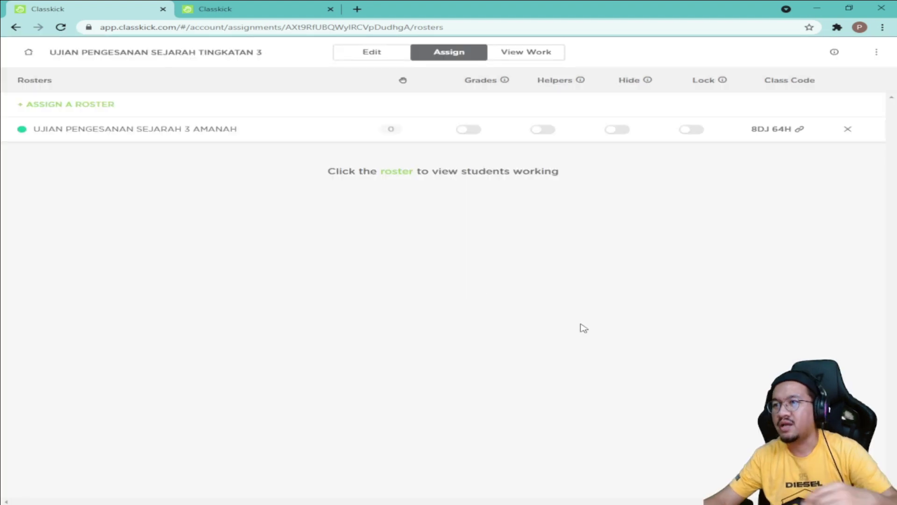
pyautogui.click(789, 133)
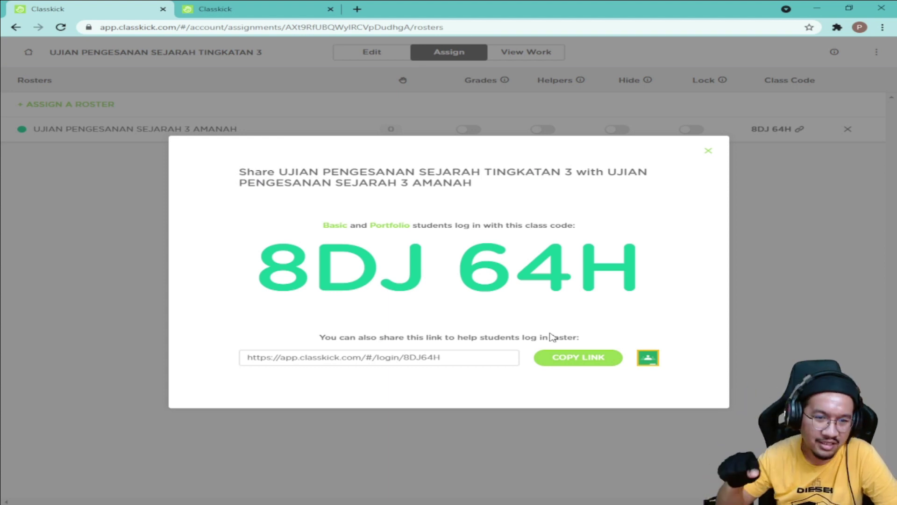
pyautogui.click(120, 234)
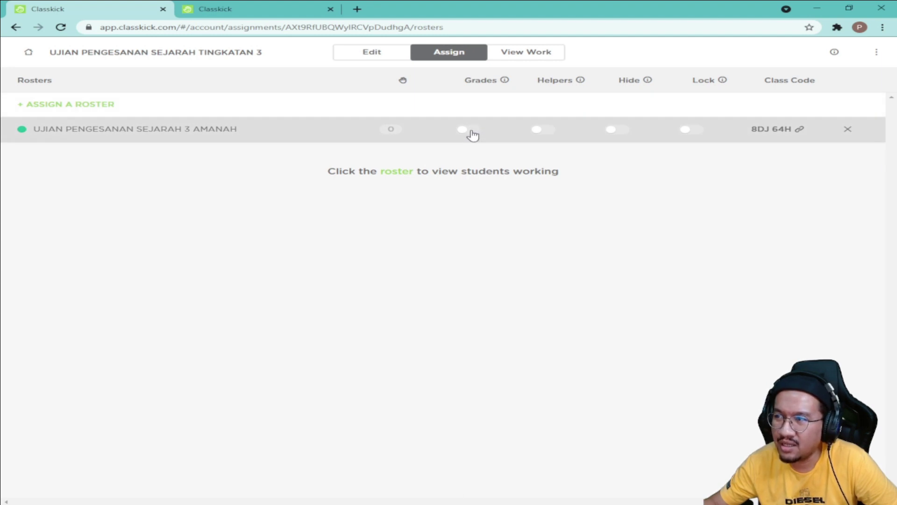
# Step: Test the Grades, Hide and Lock toggles, leaving only Helpers on for AMANAH
pyautogui.click(469, 130)
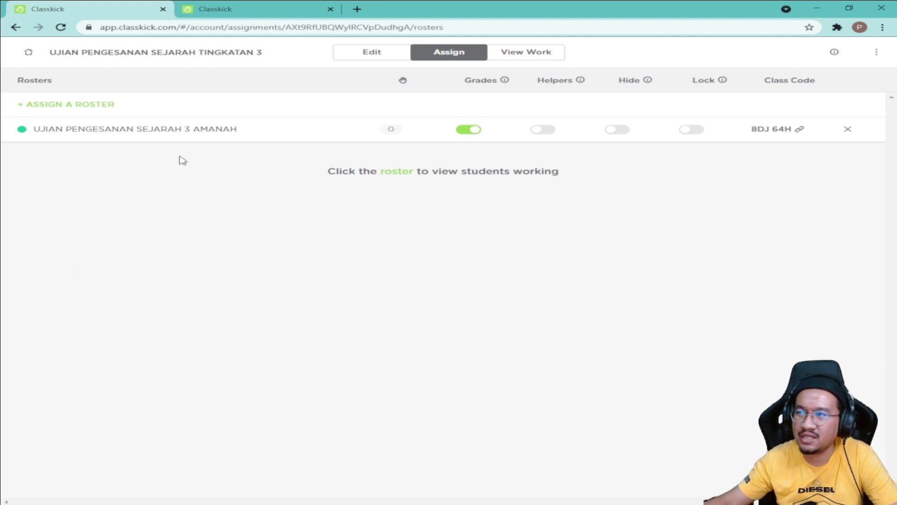
pyautogui.click(468, 130)
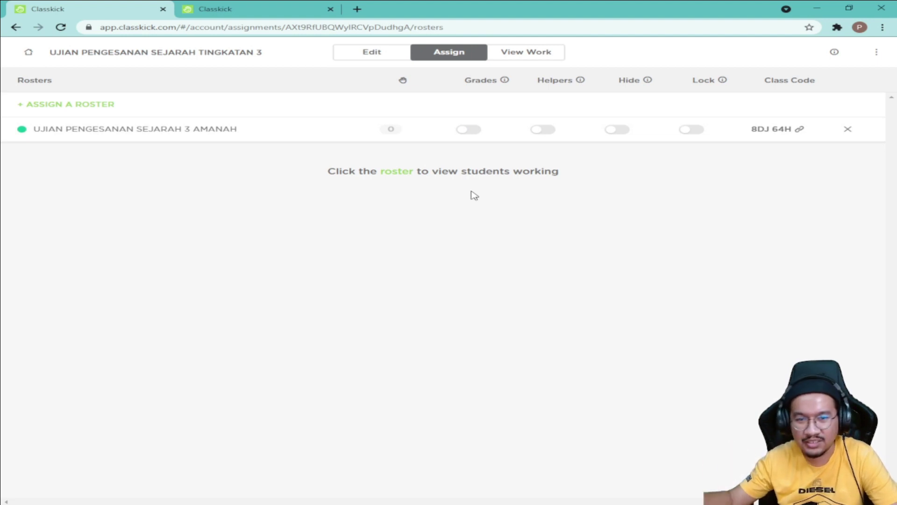
pyautogui.click(541, 133)
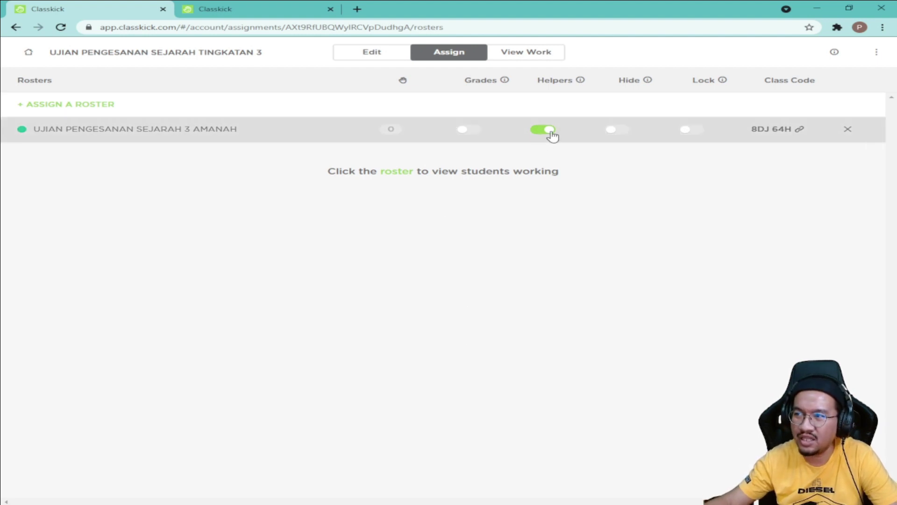
pyautogui.click(614, 131)
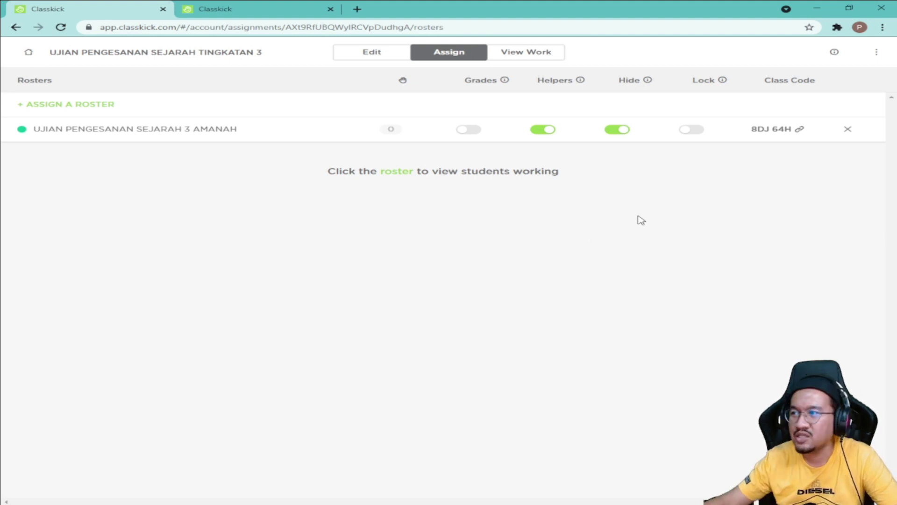
pyautogui.click(617, 134)
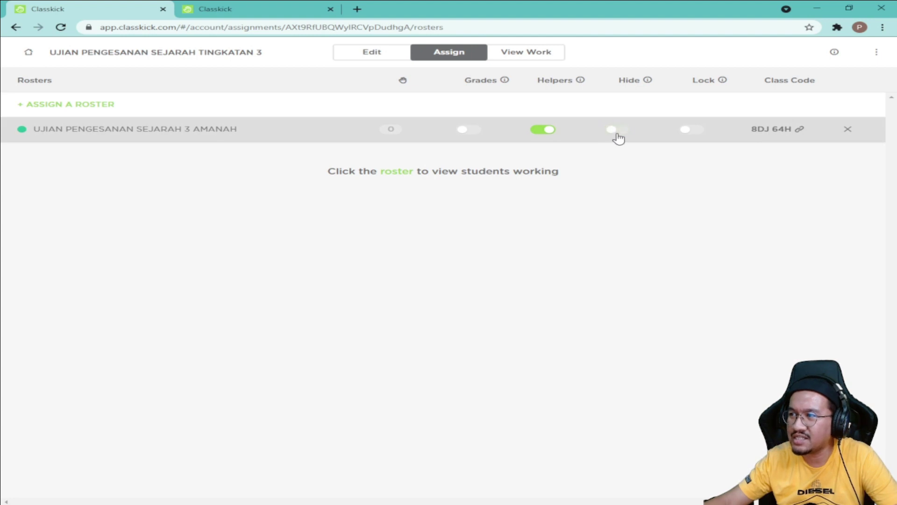
pyautogui.click(696, 133)
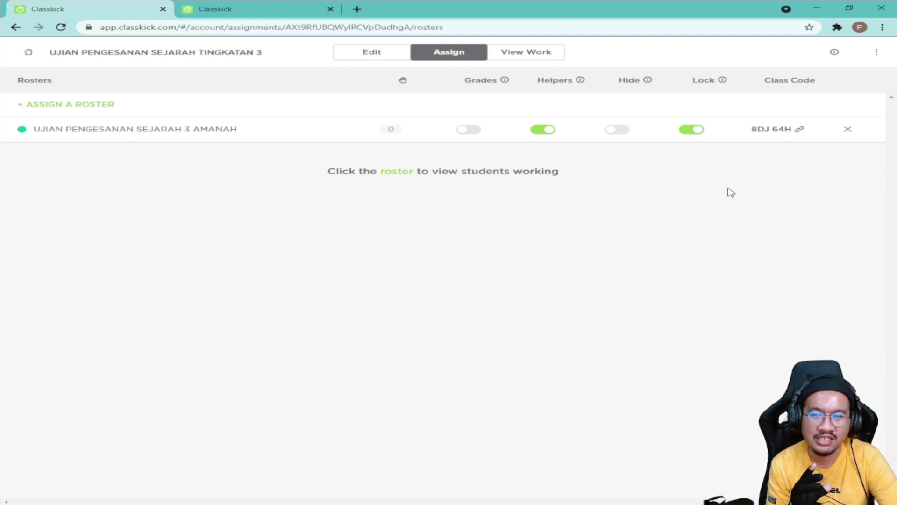
pyautogui.click(694, 134)
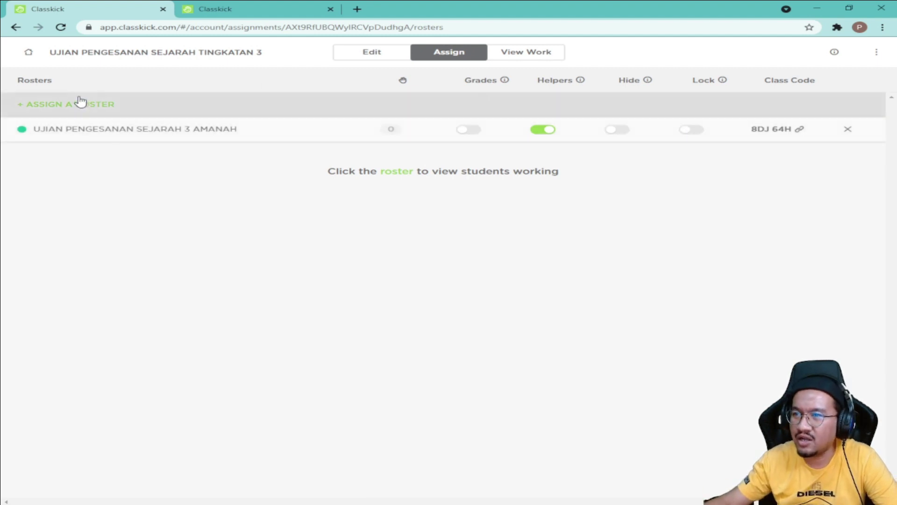
# Step: Start a new roster, reusing the AMANAH roster name with BESTARI in place of AMANAH
pyautogui.click(100, 107)
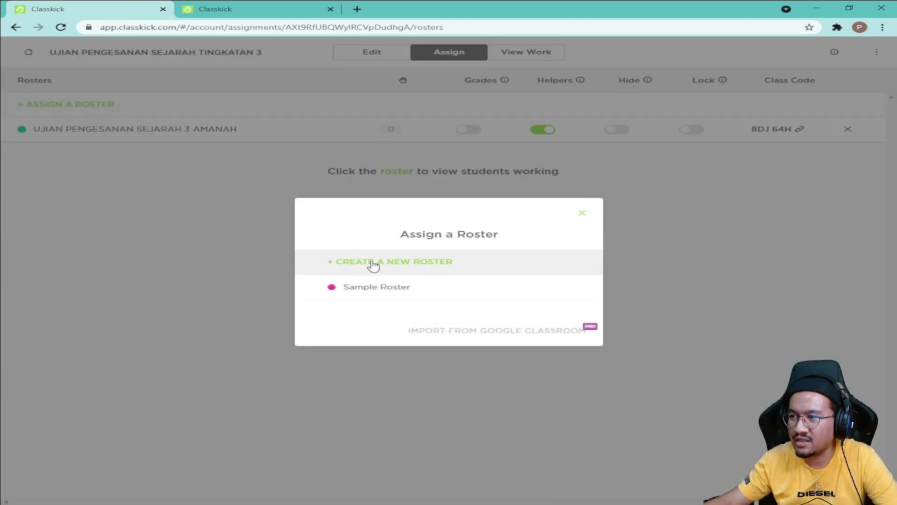
pyautogui.click(576, 213)
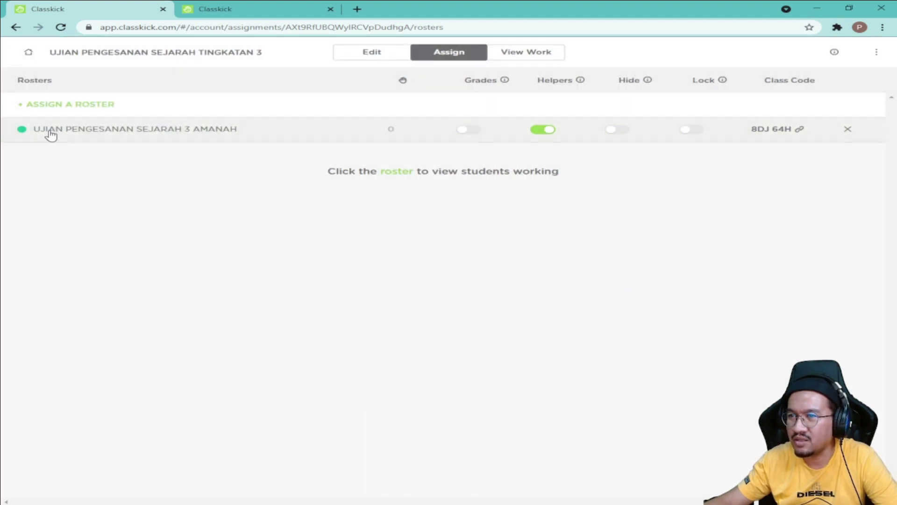
pyautogui.click(55, 103)
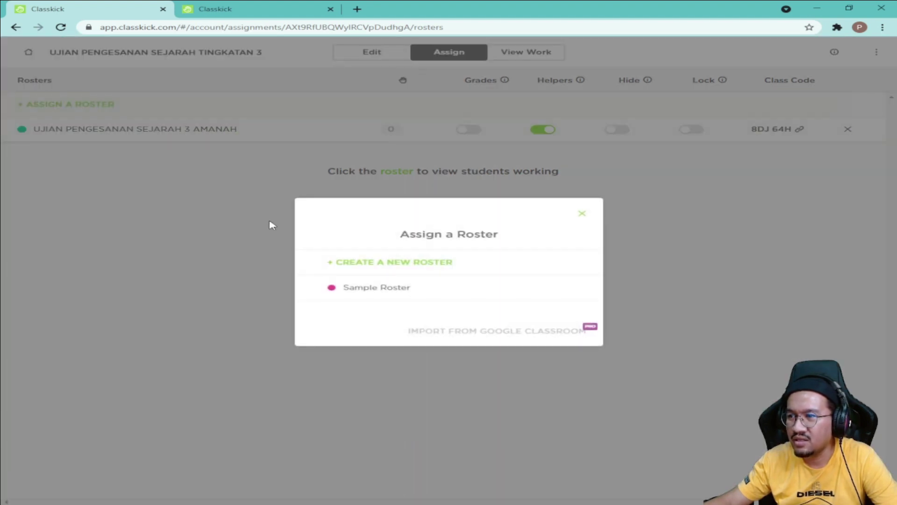
pyautogui.click(380, 270)
pyautogui.click(381, 262)
pyautogui.click(405, 284)
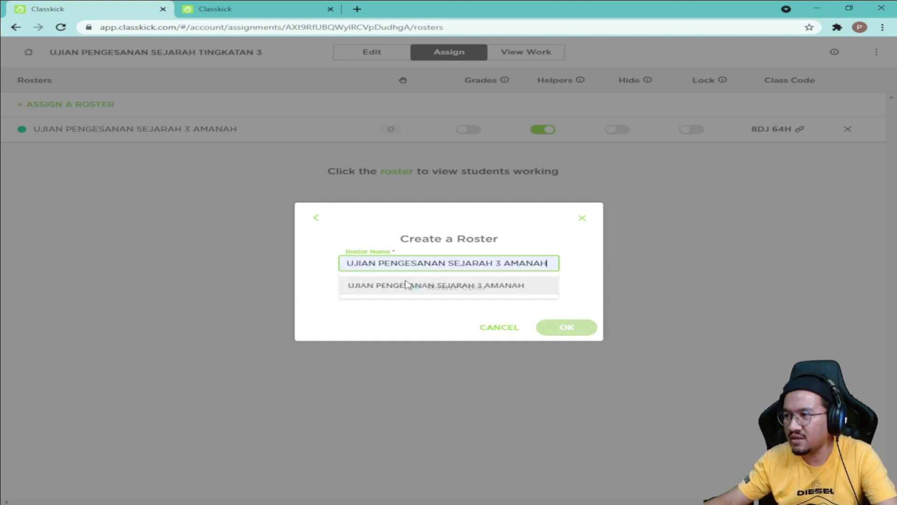
pyautogui.moveTo(548, 263); pyautogui.dragTo(505, 265)
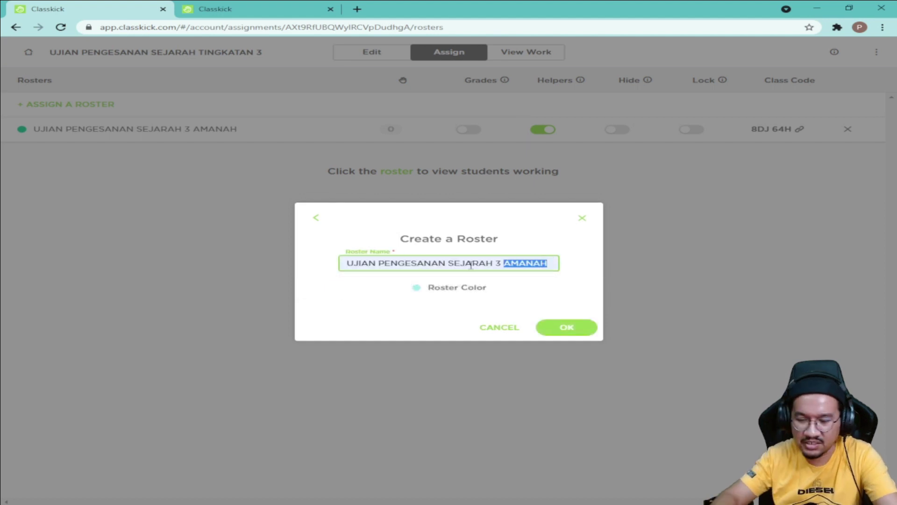
pyautogui.write('BESTARI')
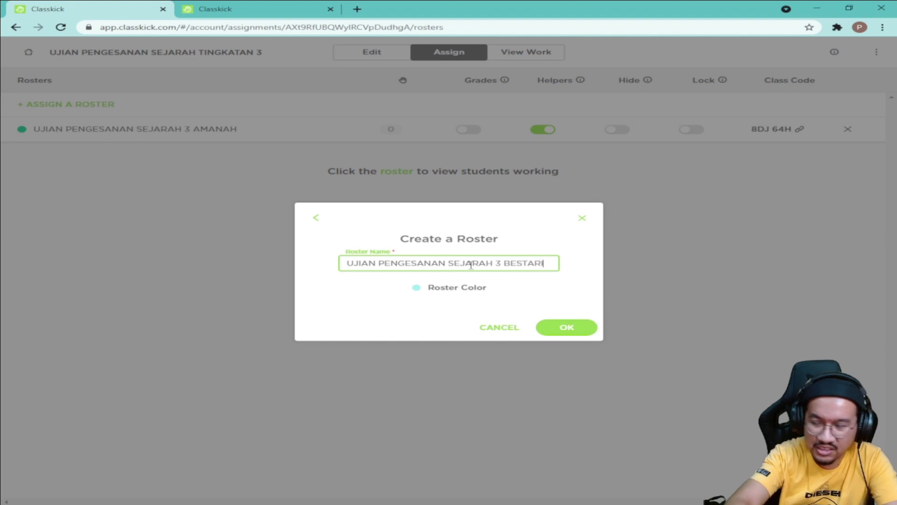
# Step: Make the BESTARI roster pink, create it, and switch its Helpers on
pyautogui.click(433, 292)
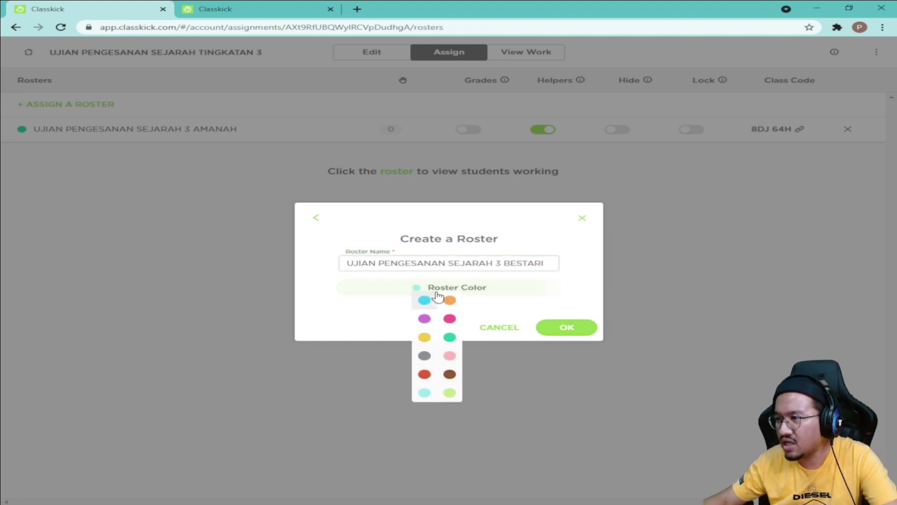
pyautogui.click(450, 319)
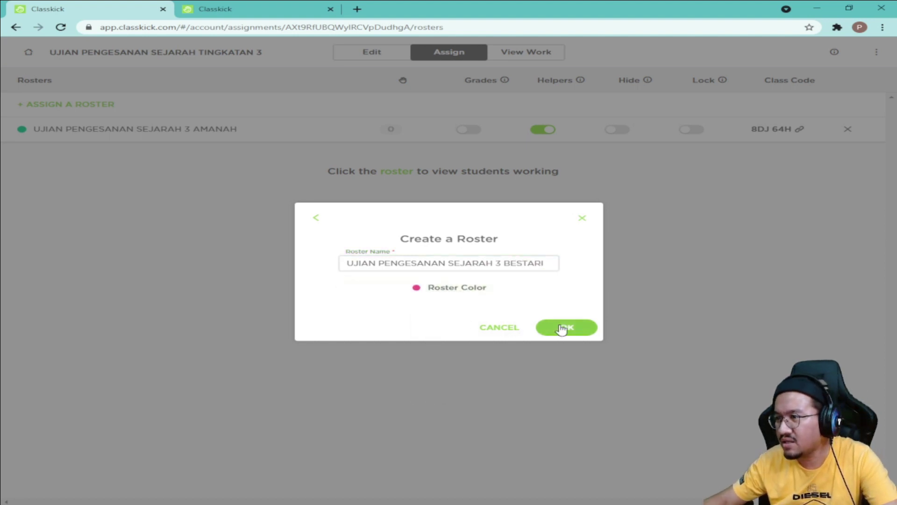
pyautogui.click(564, 327)
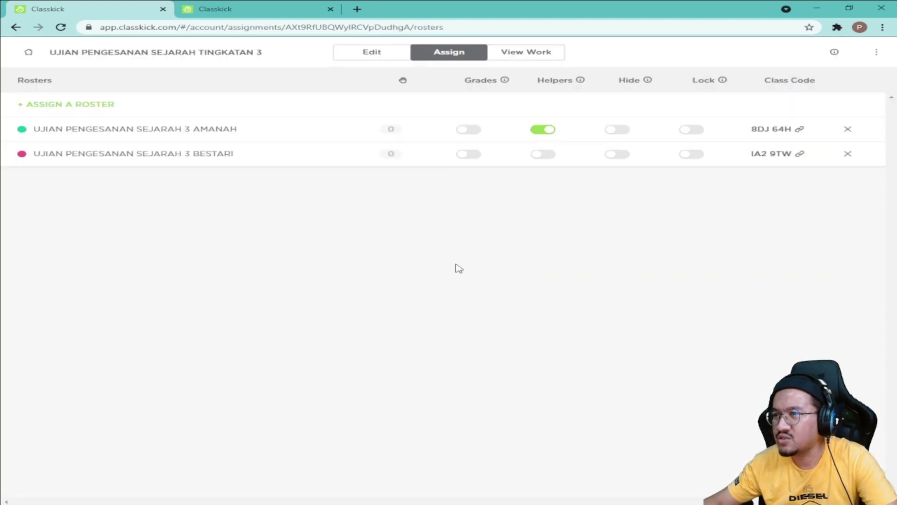
pyautogui.click(543, 155)
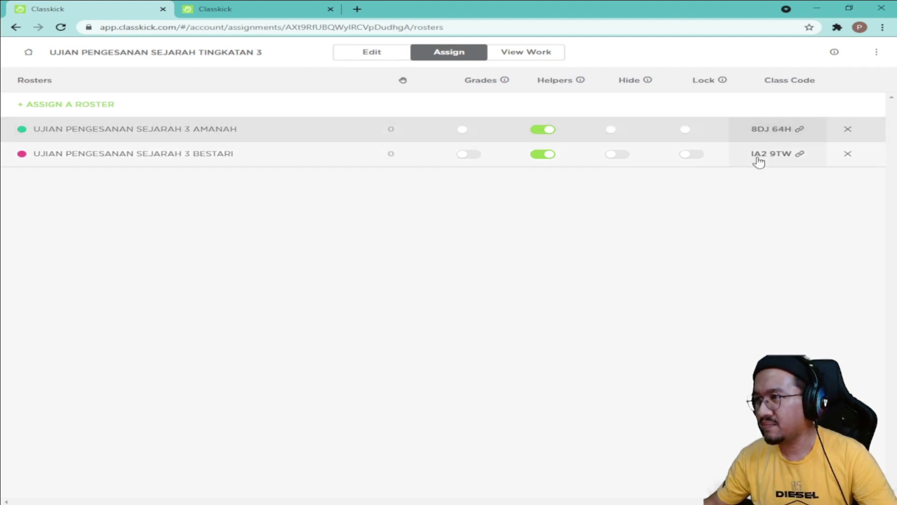
pyautogui.click(789, 134)
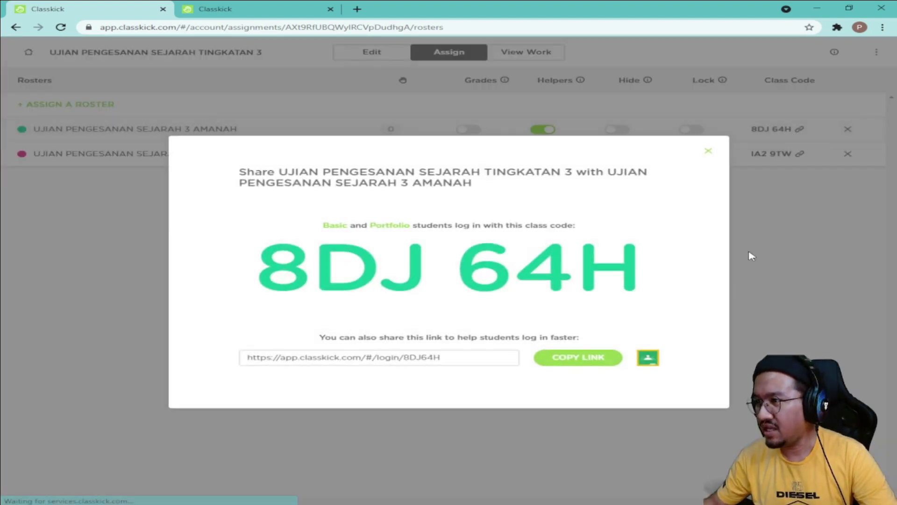
pyautogui.click(586, 363)
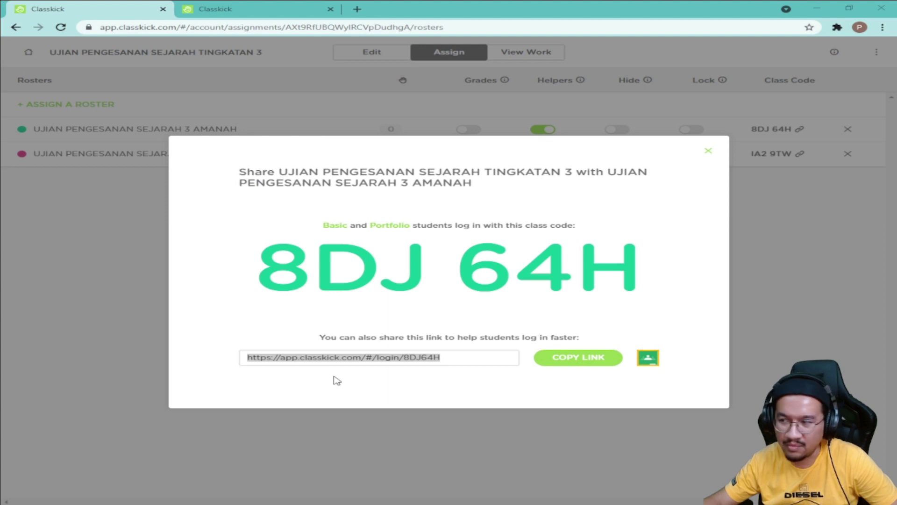
pyautogui.click(706, 156)
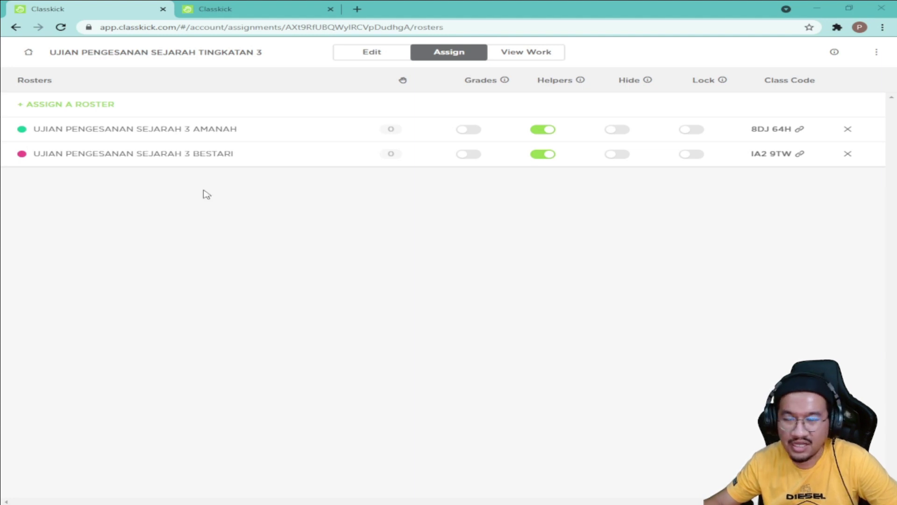
# Step: Lock the exam for AMANAH and bring the student's exam window up full-screen
pyautogui.click(691, 135)
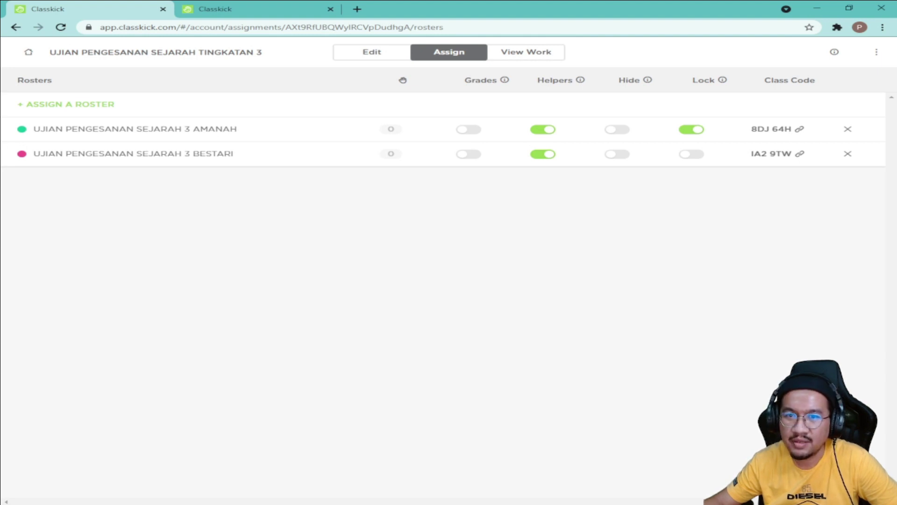
pyautogui.hotkey('alt', 'Tab')
pyautogui.moveTo(655, 65); pyautogui.dragTo(745, 23)
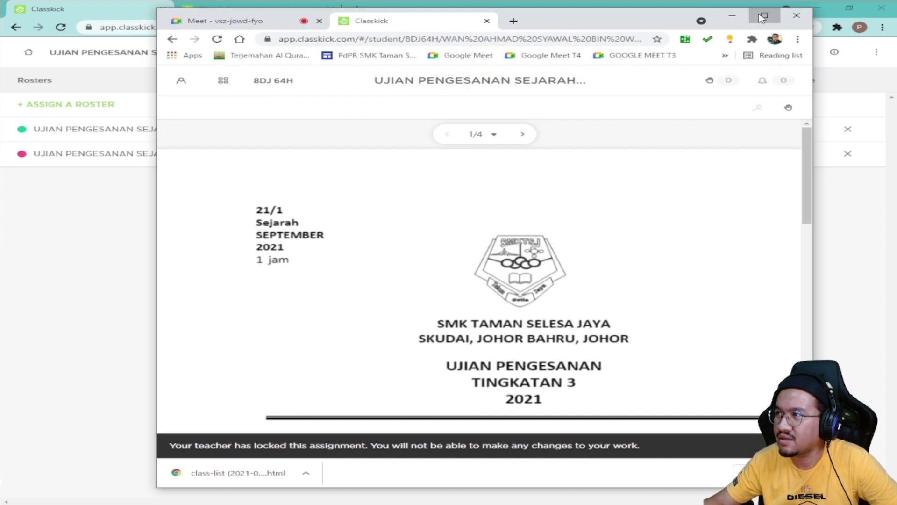
pyautogui.click(765, 15)
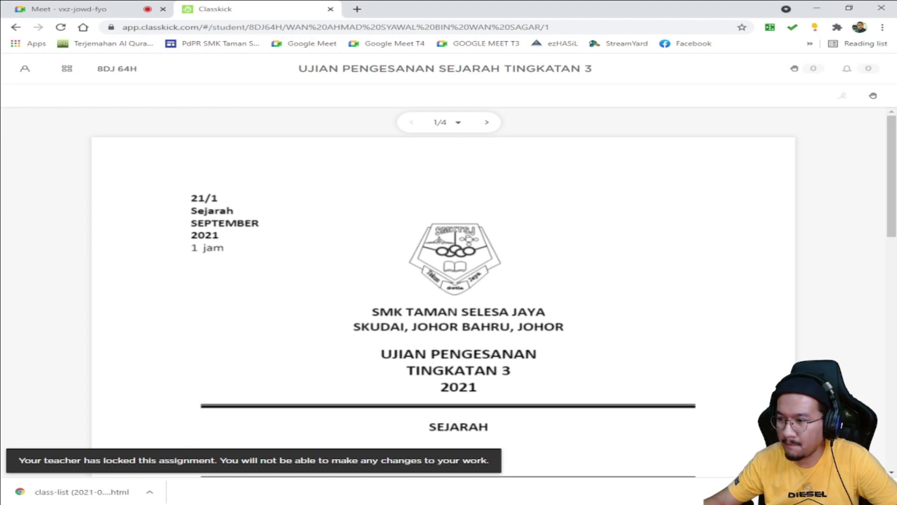
pyautogui.hotkey('alt', 'Tab')
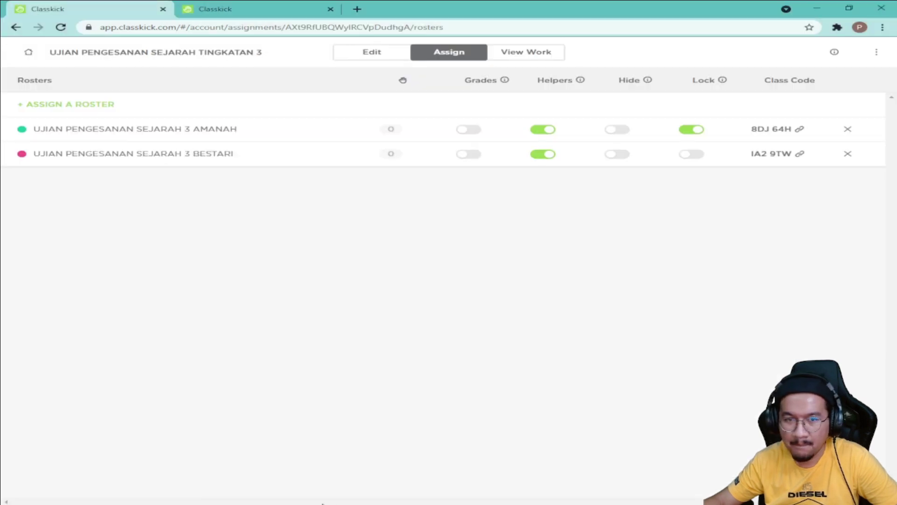
pyautogui.hotkey('alt', 'Tab')
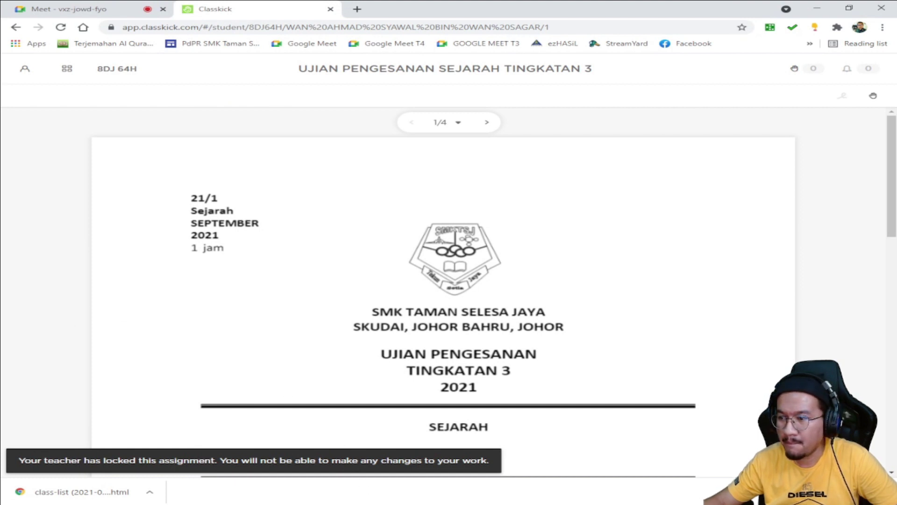
pyautogui.hotkey('alt', 'Tab')
pyautogui.hotkey('alt', 'Tab')
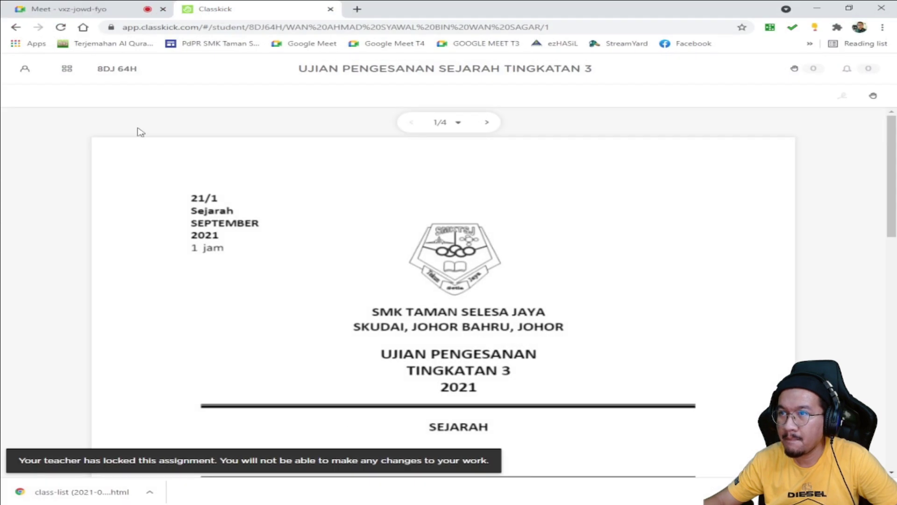
pyautogui.moveTo(70, 9); pyautogui.dragTo(0, 187)
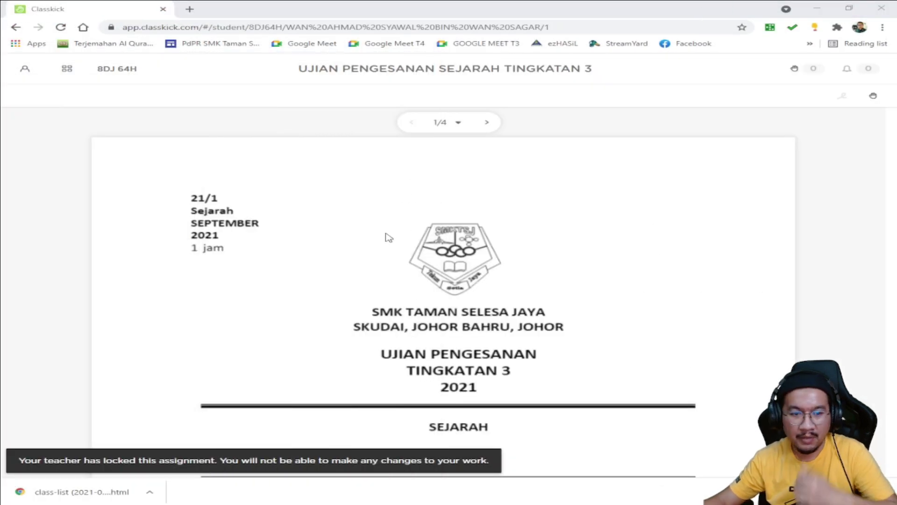
# Step: Scroll the student's page 1 to read the locked-assignment banner
pyautogui.scroll(-5, 231, 267)
pyautogui.scroll(4, 276, 287)
pyautogui.scroll(1, 327, 262)
pyautogui.scroll(-4, 346, 229)
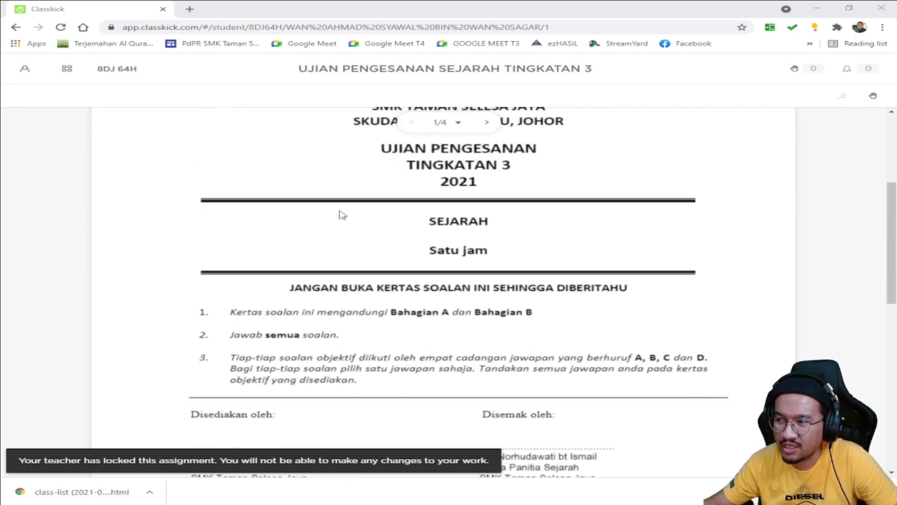
pyautogui.scroll(3, 322, 228)
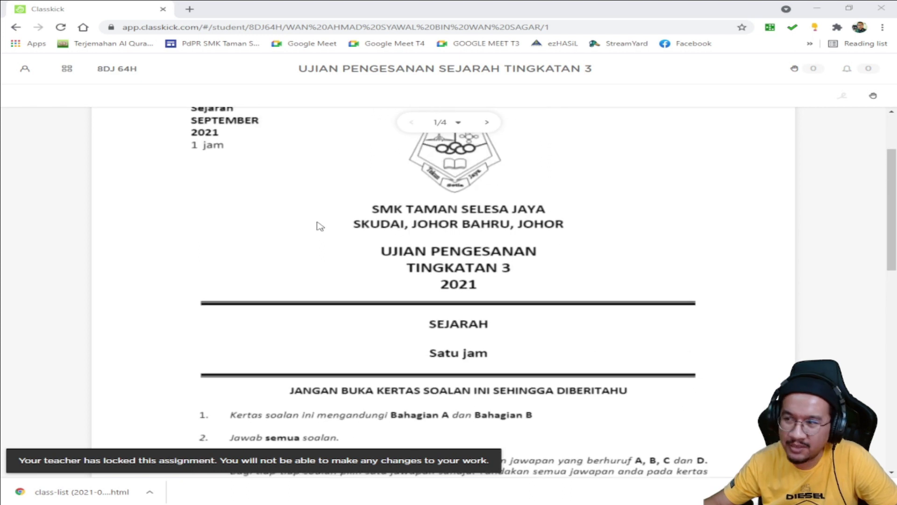
pyautogui.scroll(-5, 370, 234)
pyautogui.scroll(4, 374, 241)
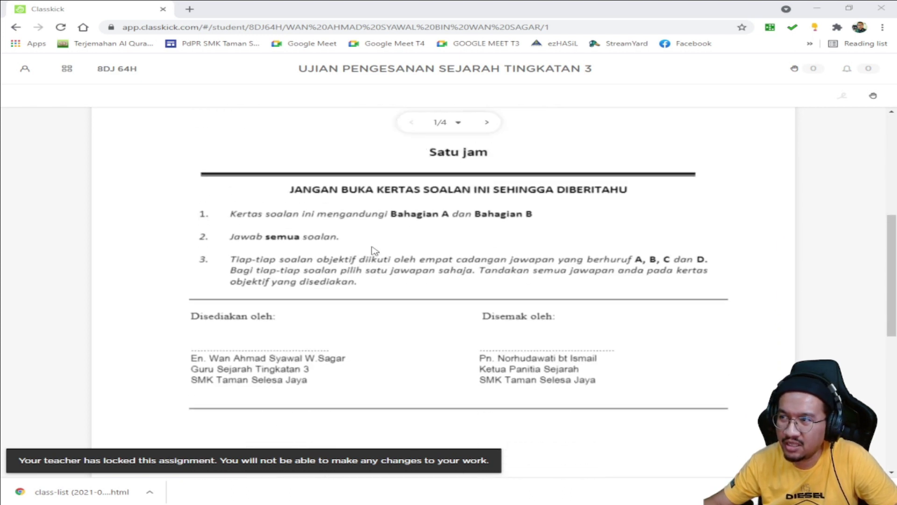
pyautogui.scroll(4, 374, 238)
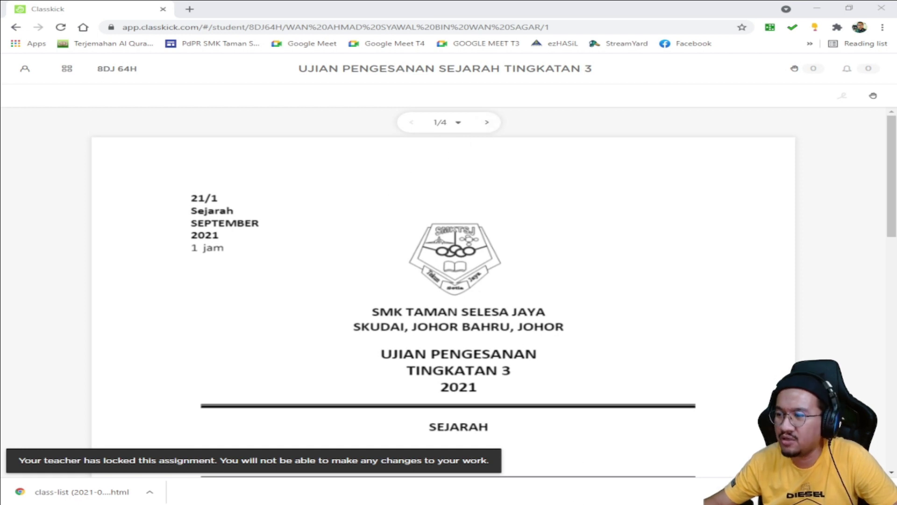
pyautogui.moveTo(727, 502)
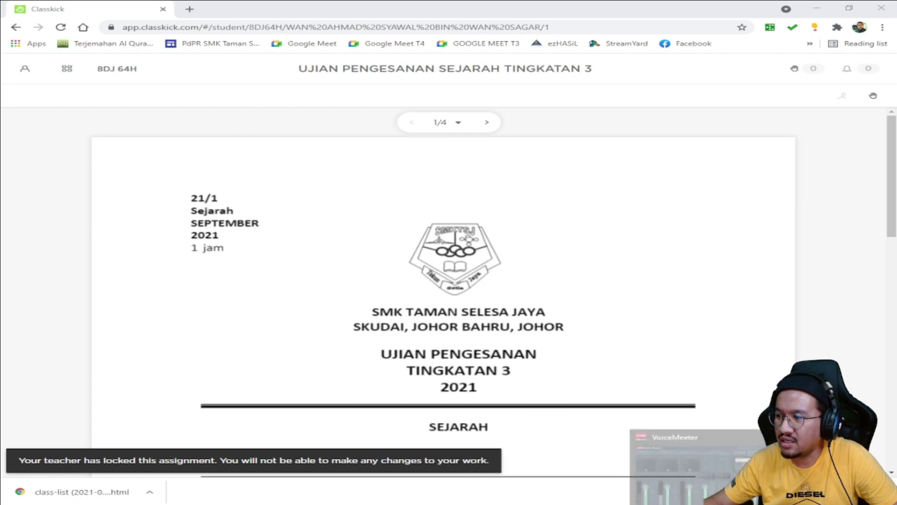
pyautogui.click(726, 449)
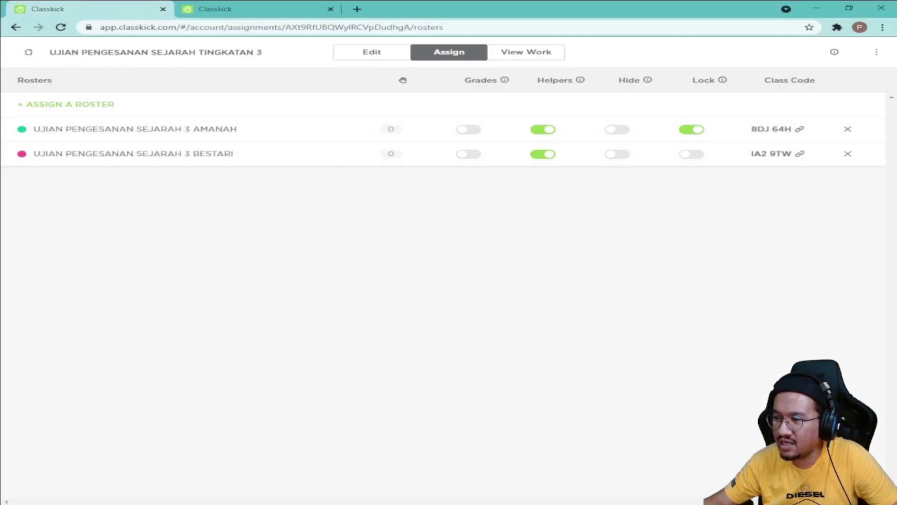
# Step: Confirm the student's page 2 also shows the exam locked against changes
pyautogui.moveTo(316, 502)
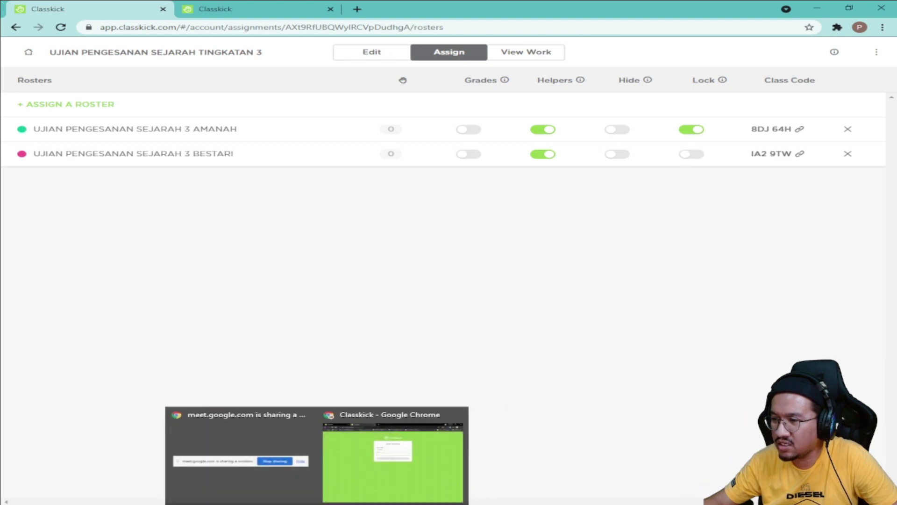
pyautogui.click(304, 433)
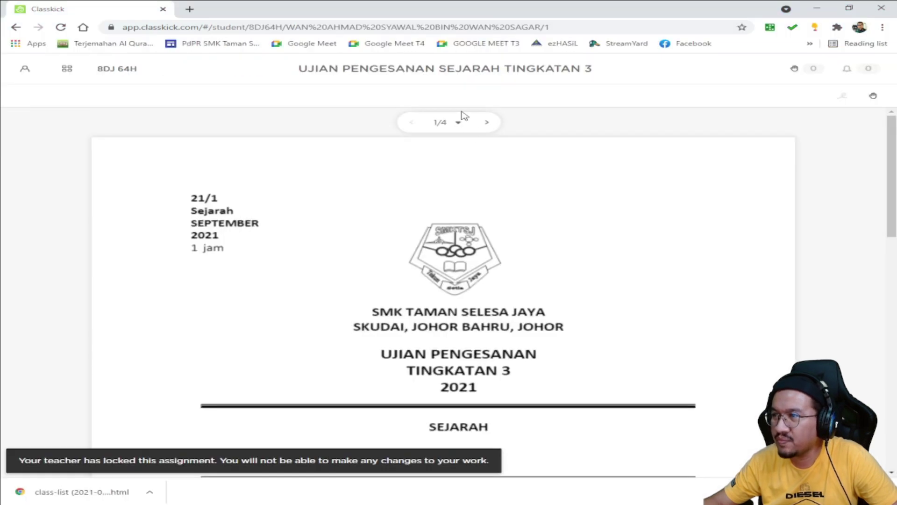
pyautogui.click(486, 125)
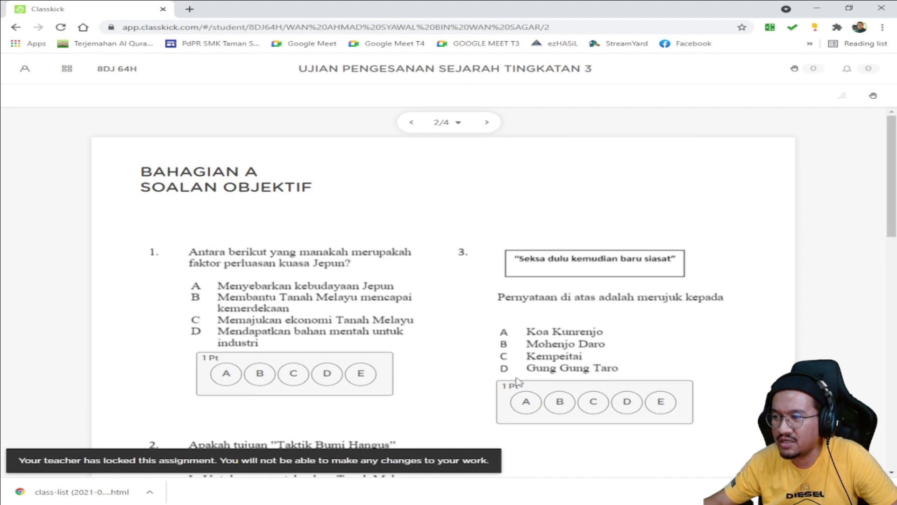
pyautogui.scroll(-6, 578, 384)
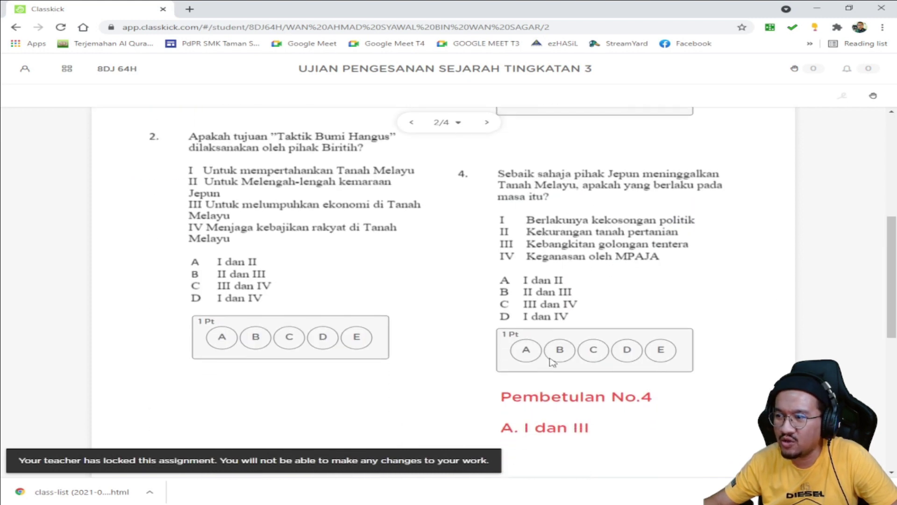
pyautogui.scroll(6, 551, 361)
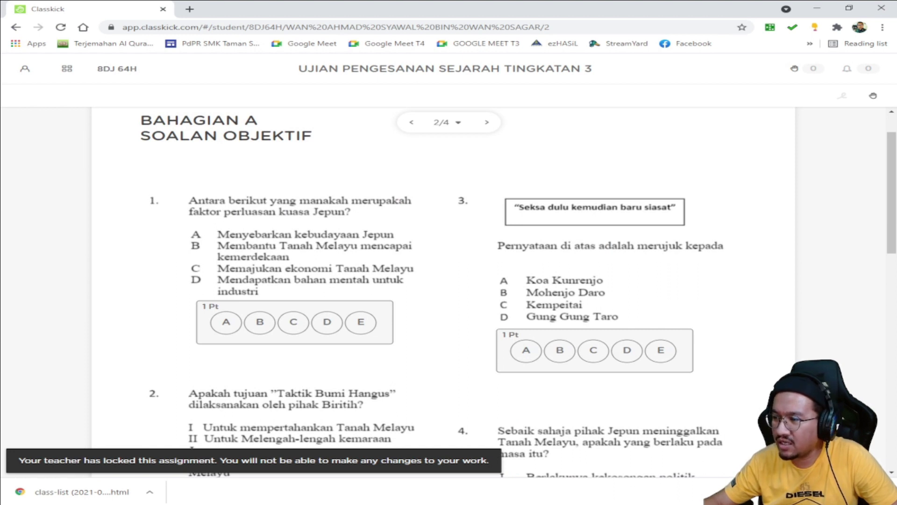
pyautogui.hotkey('alt', 'Tab')
# Step: Unlock AMANAH's exam, then as the student settle on answer D for question 1
pyautogui.click(690, 130)
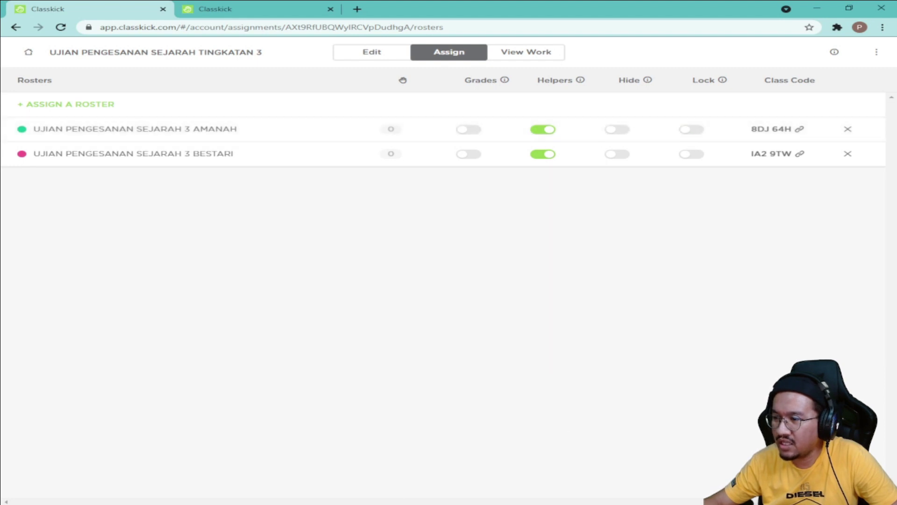
pyautogui.hotkey('alt', 'Tab')
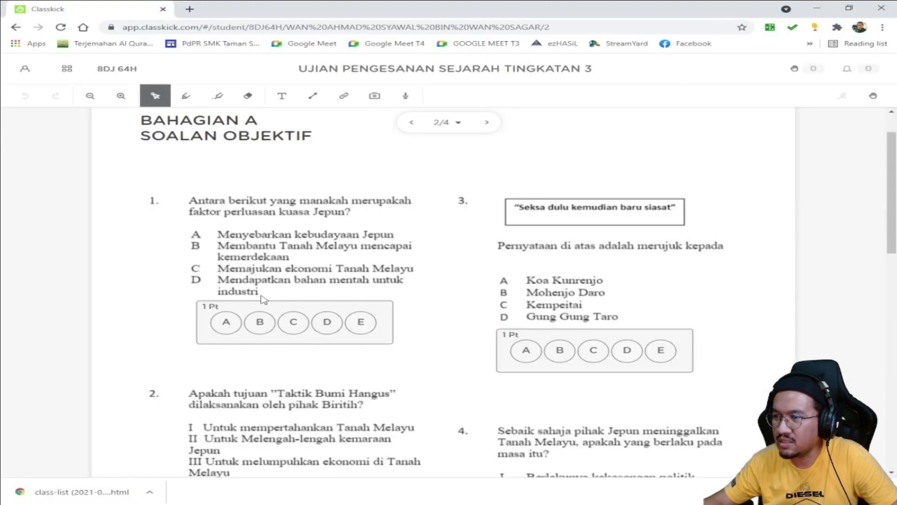
pyautogui.click(233, 323)
pyautogui.click(260, 322)
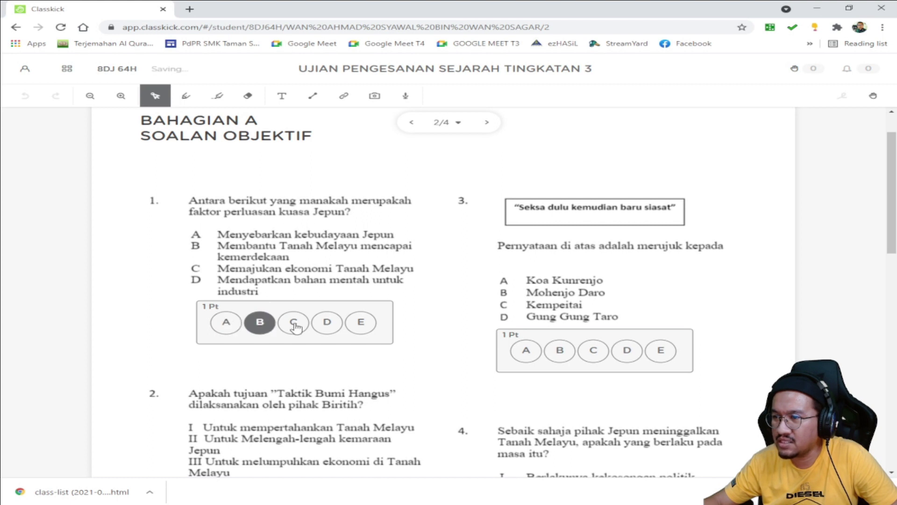
pyautogui.click(333, 328)
pyautogui.click(294, 327)
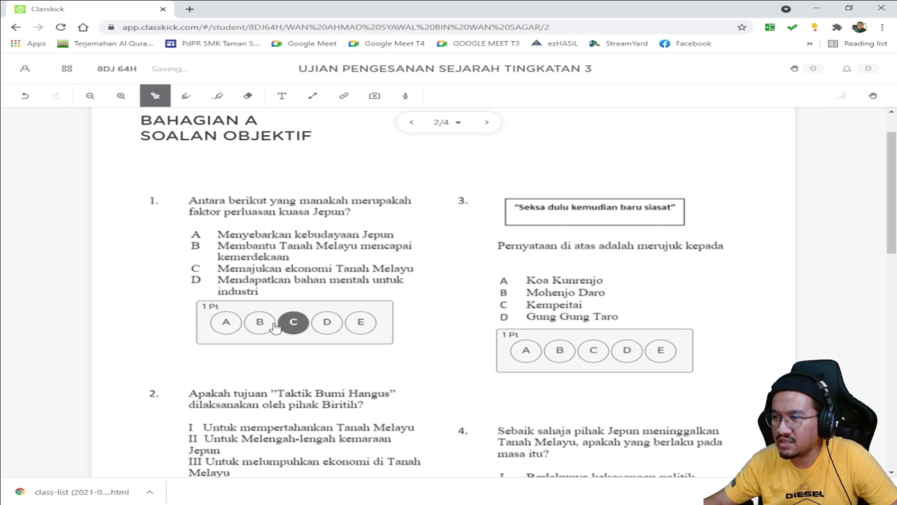
pyautogui.click(262, 327)
pyautogui.click(229, 322)
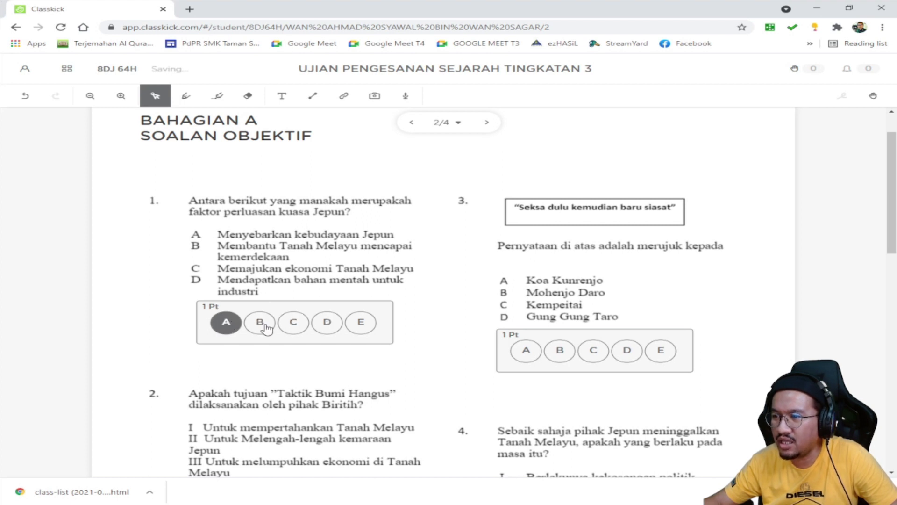
pyautogui.click(304, 322)
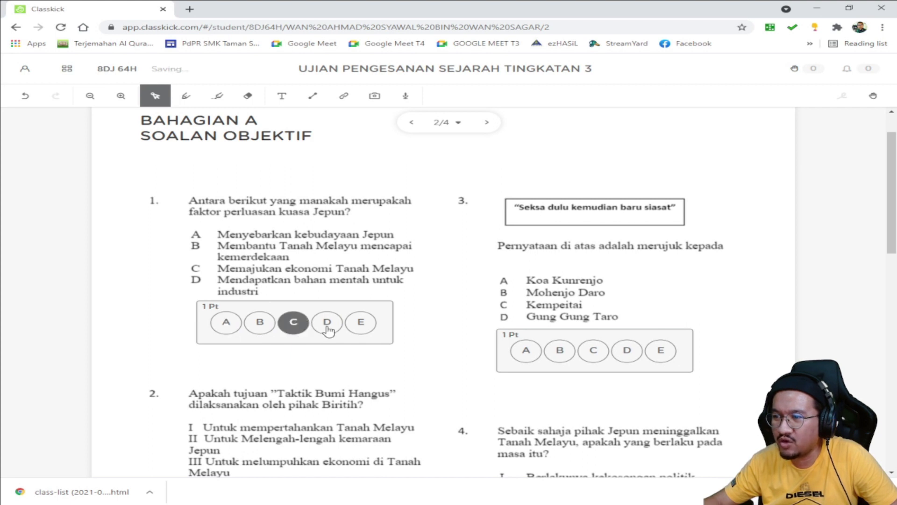
pyautogui.click(327, 328)
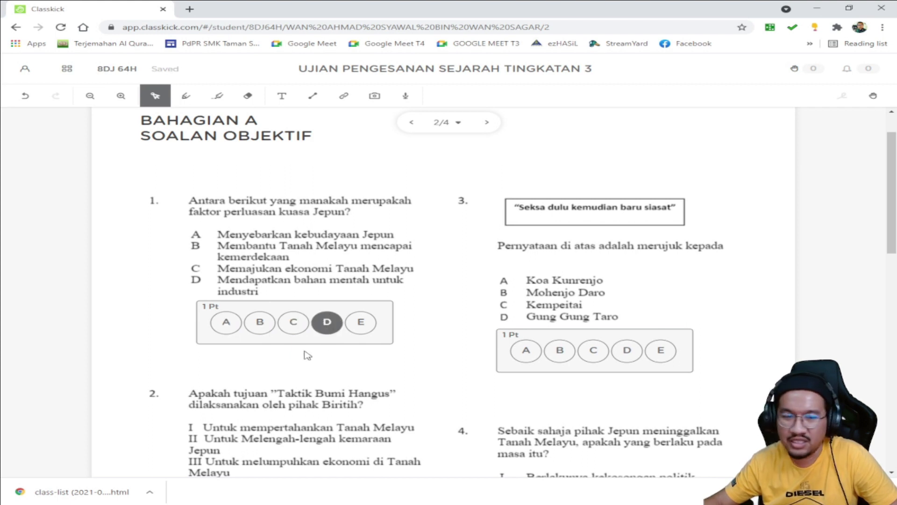
# Step: Answer B, C and D for questions 2–4 and go on to page 3
pyautogui.scroll(-3, 290, 351)
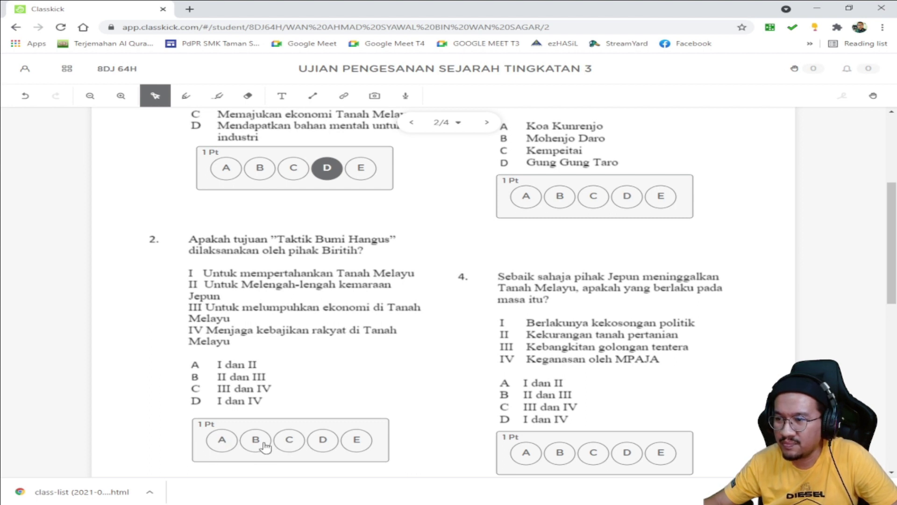
pyautogui.click(259, 443)
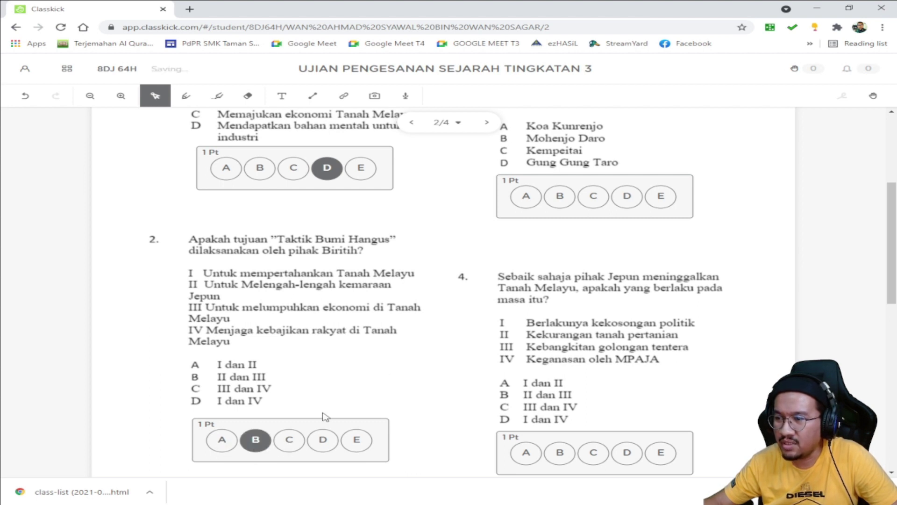
pyautogui.click(601, 201)
pyautogui.click(626, 456)
pyautogui.scroll(-2, 730, 354)
pyautogui.scroll(5, 688, 334)
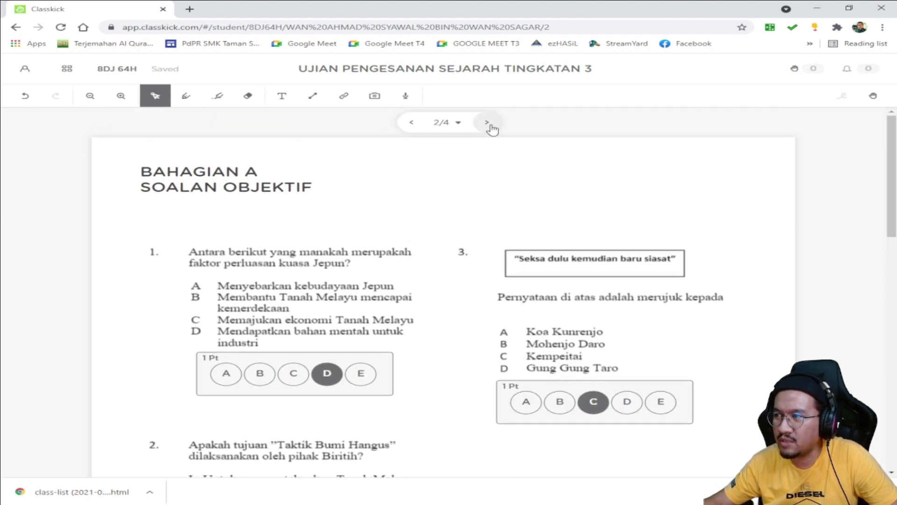
pyautogui.click(486, 123)
# Step: Enter 'AMANKAN TANAH MELAYU' as answer a(i), correcting the typos
pyautogui.click(382, 318)
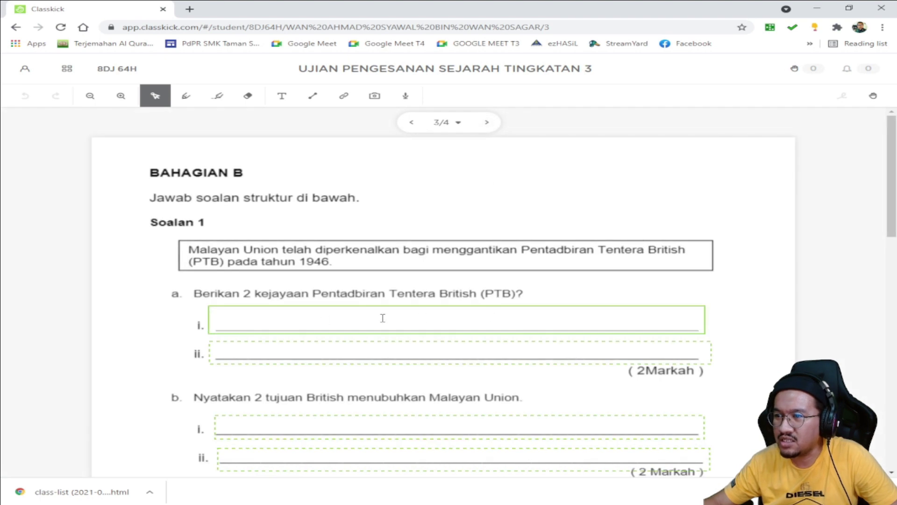
pyautogui.click(235, 322)
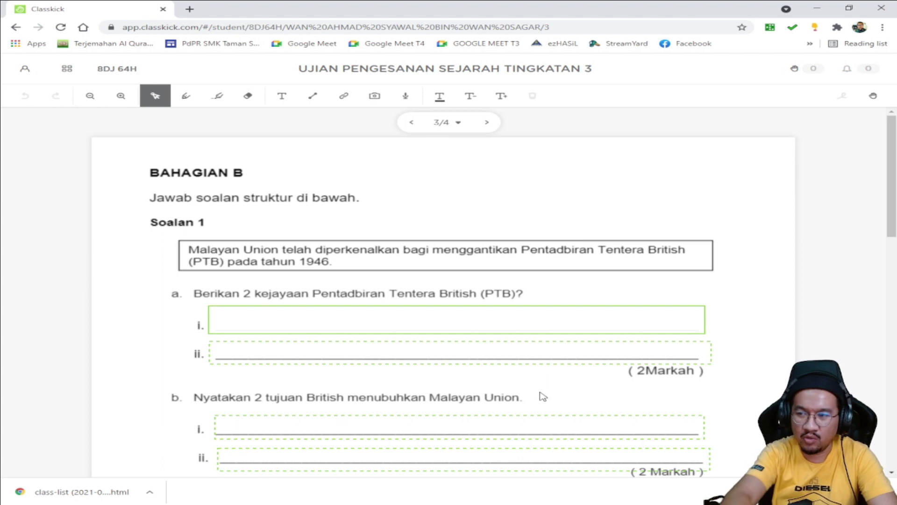
pyautogui.write('DSHBDHSBDANNS')
pyautogui.press('BackSpace')
pyautogui.press('BackSpace')
pyautogui.press('BackSpace')
pyautogui.press('BackSpace')
pyautogui.press('BackSpace')
pyautogui.press('BackSpace')
pyautogui.press('BackSpace')
pyautogui.press('BackSpace')
pyautogui.press('BackSpace')
pyautogui.press('BackSpace')
pyautogui.press('BackSpace')
pyautogui.press('BackSpace')
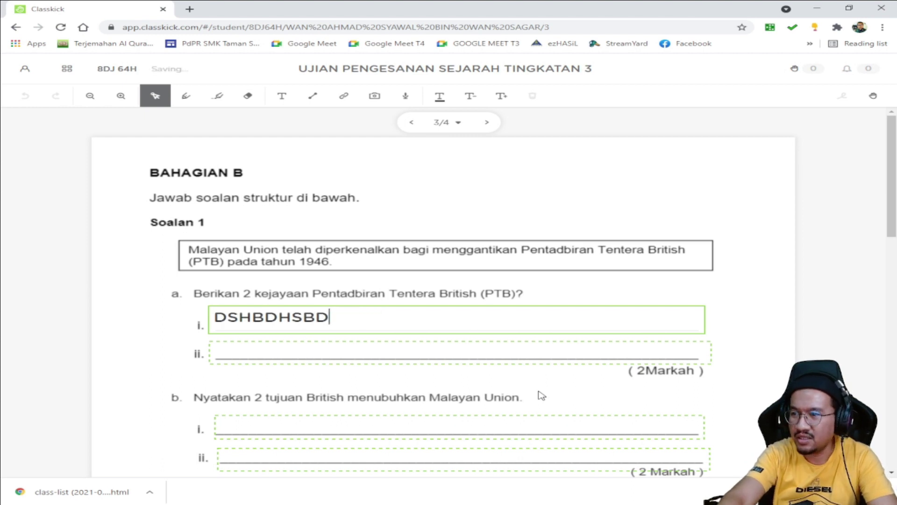
pyautogui.press('BackSpace')
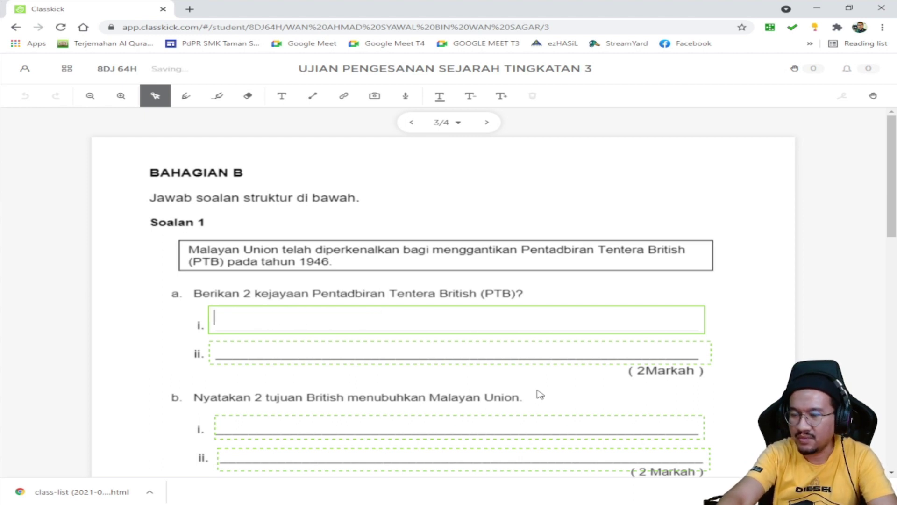
pyautogui.write('MENAMANK')
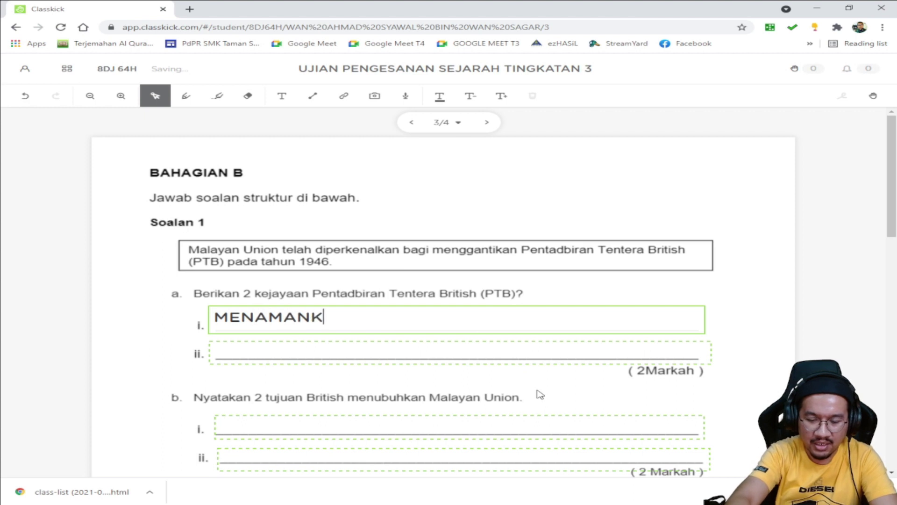
pyautogui.write('AN TANAH MELAYU')
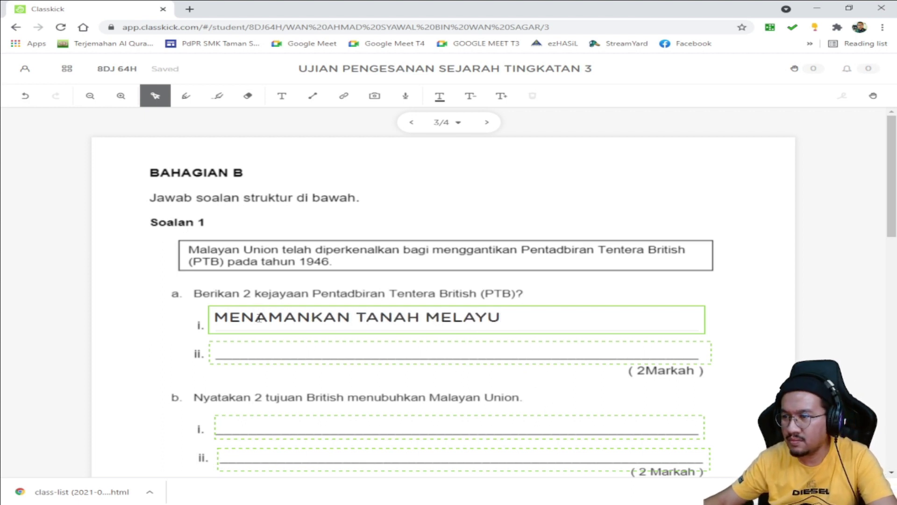
pyautogui.moveTo(254, 319); pyautogui.dragTo(219, 318)
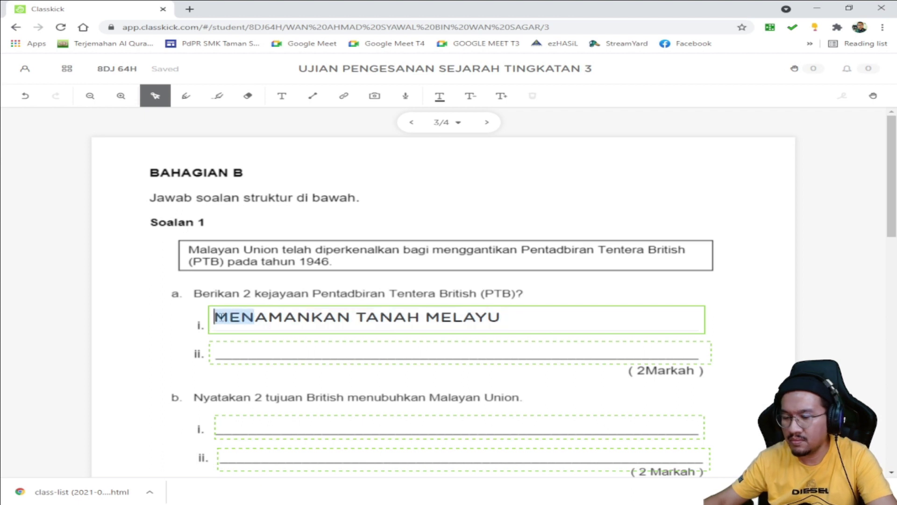
pyautogui.press('BackSpace')
# Step: Enter 'BUBARKAN MPAJA' as answer a(ii) and move on to page 4's essay box
pyautogui.click(238, 345)
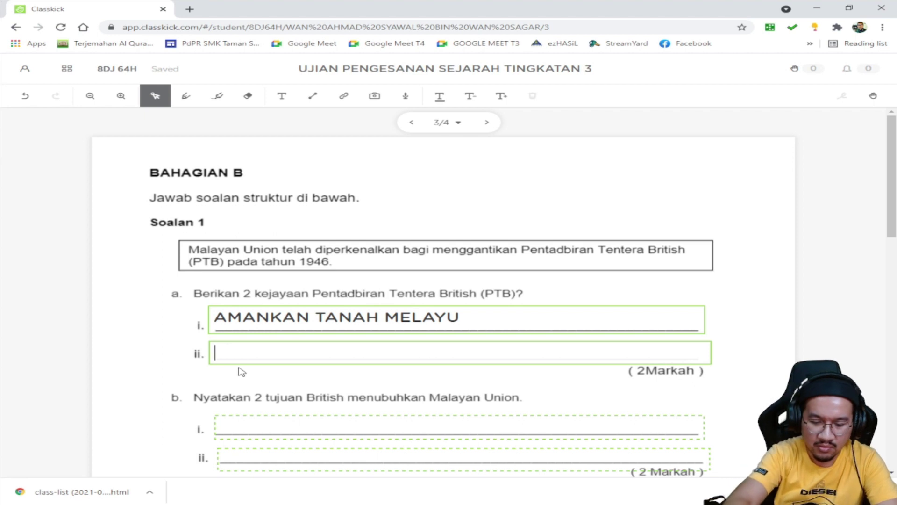
pyautogui.write('BUBARKAN M')
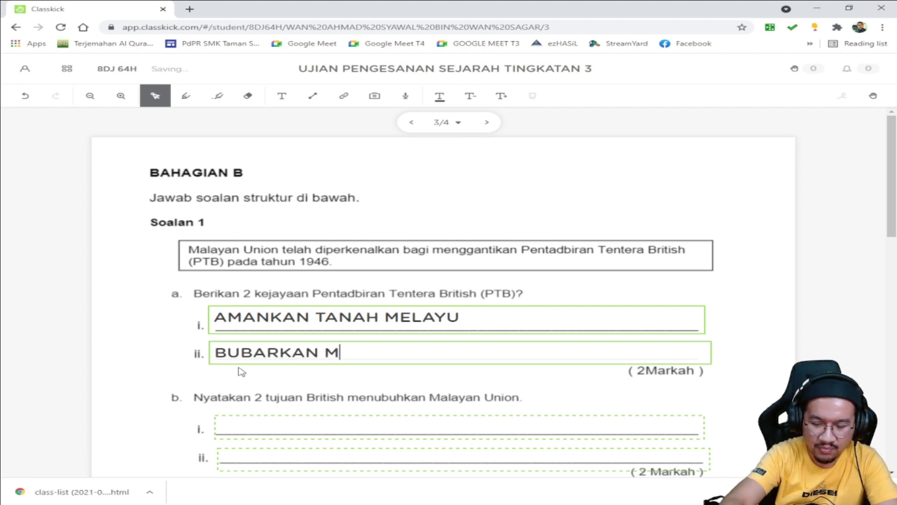
pyautogui.write('PAJA')
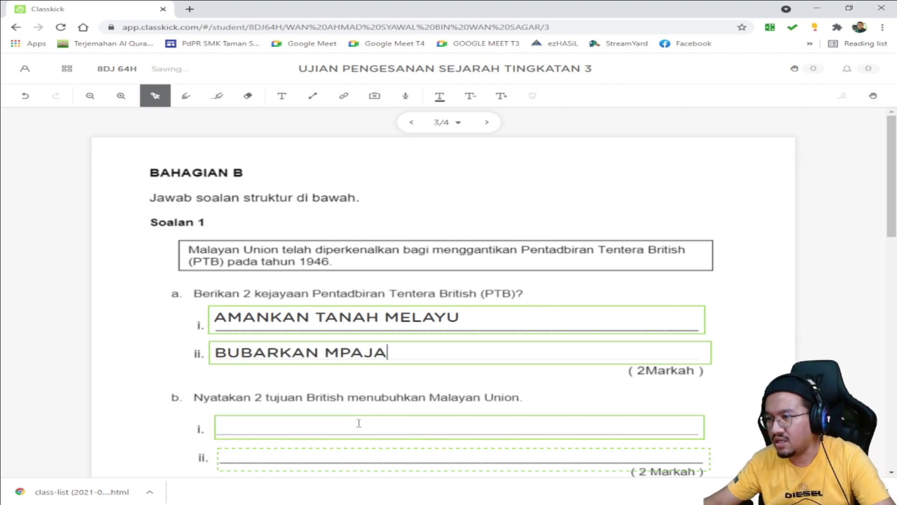
pyautogui.scroll(-3, 459, 377)
pyautogui.scroll(-4, 445, 371)
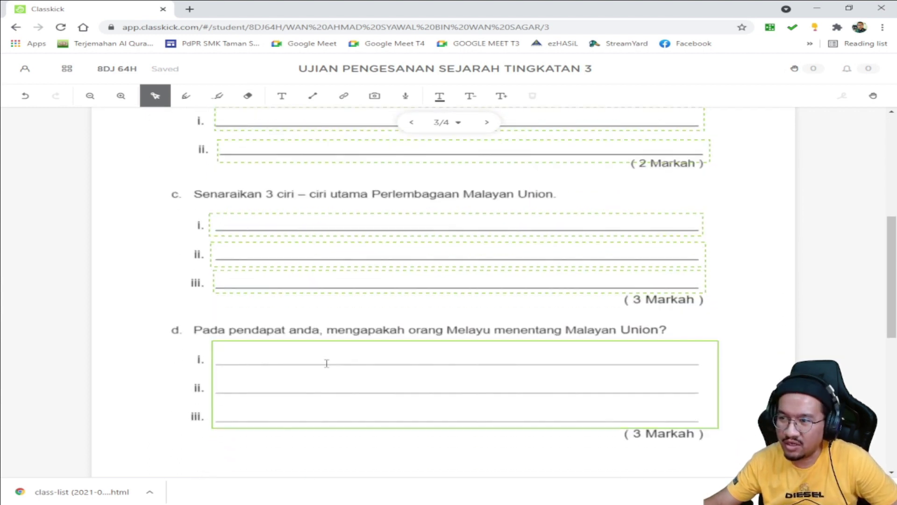
pyautogui.scroll(7, 262, 300)
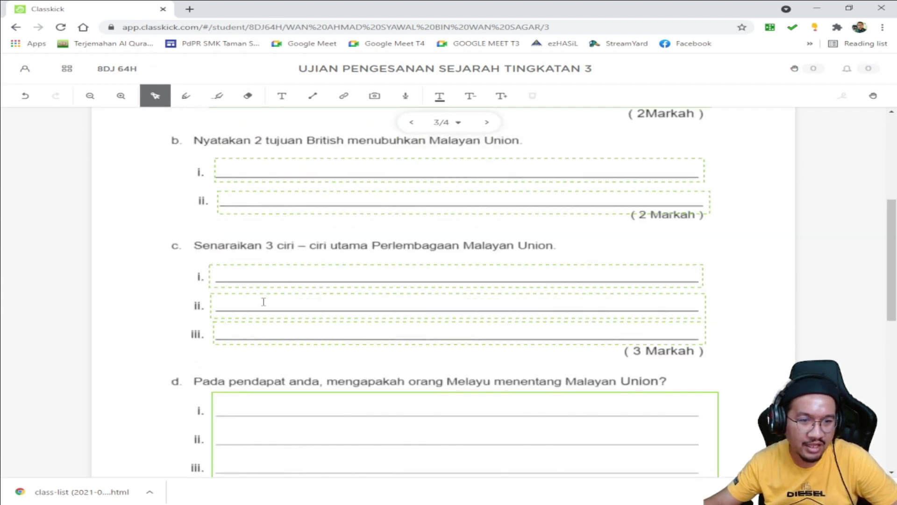
pyautogui.click(487, 123)
pyautogui.click(253, 262)
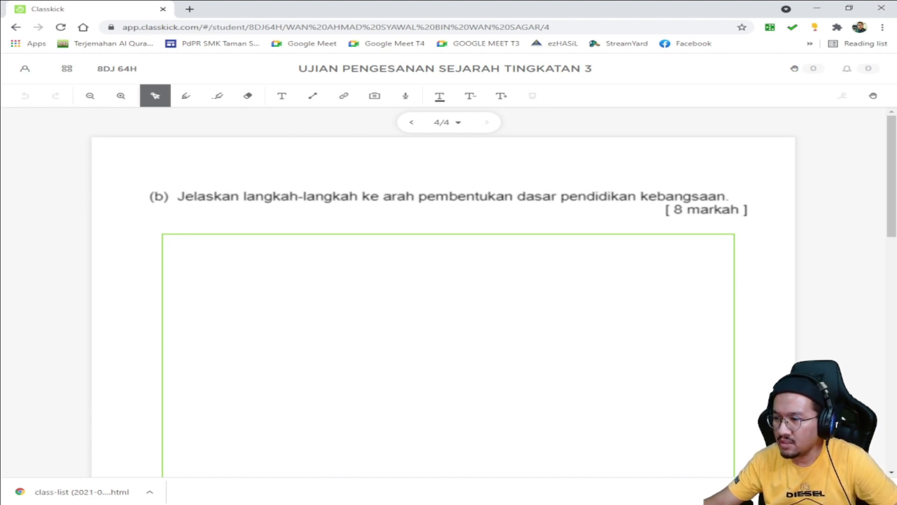
# Step: Switch on Hide for the AMANAH roster, then close the student's exam window
pyautogui.click(317, 469)
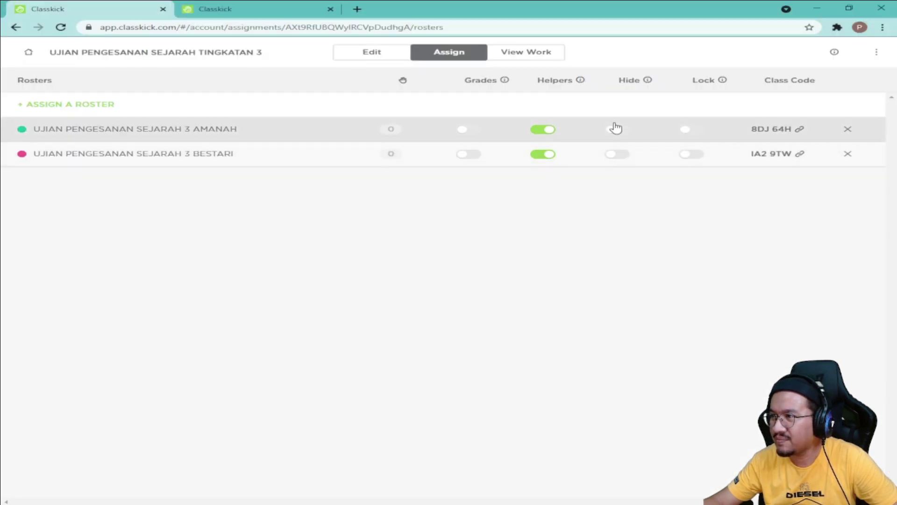
pyautogui.click(619, 132)
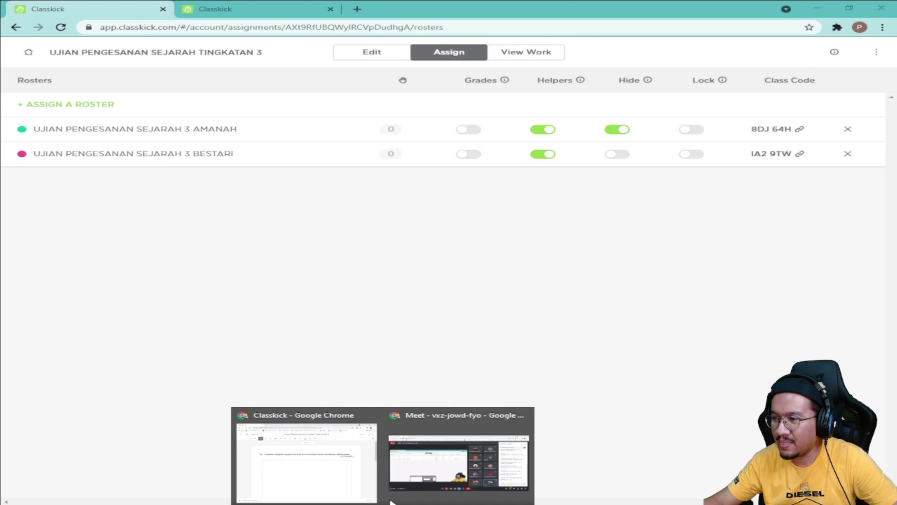
pyautogui.click(321, 462)
pyautogui.scroll(-5, 697, 274)
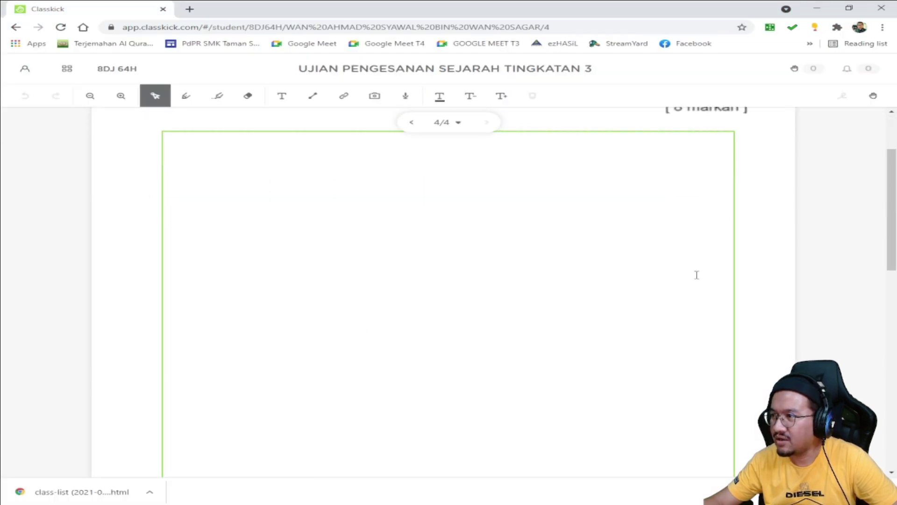
pyautogui.scroll(5, 691, 274)
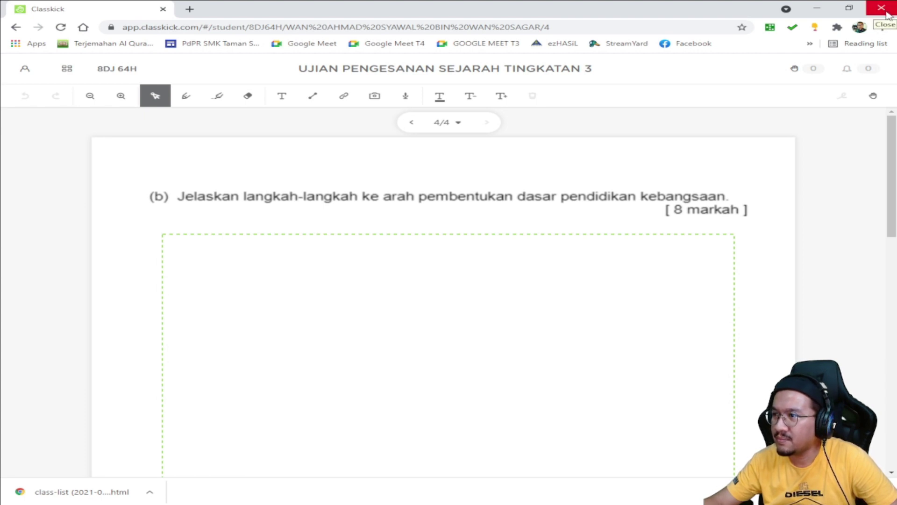
pyautogui.click(881, 9)
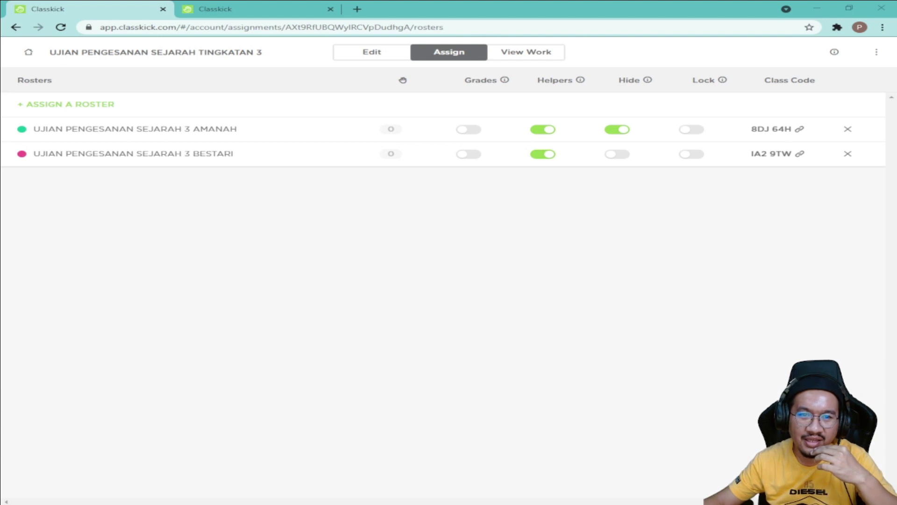
# Step: Confirm the student login reports the assignment hidden, then switch AMANAH's Hide toggle off
pyautogui.hotkey('alt', 'Tab')
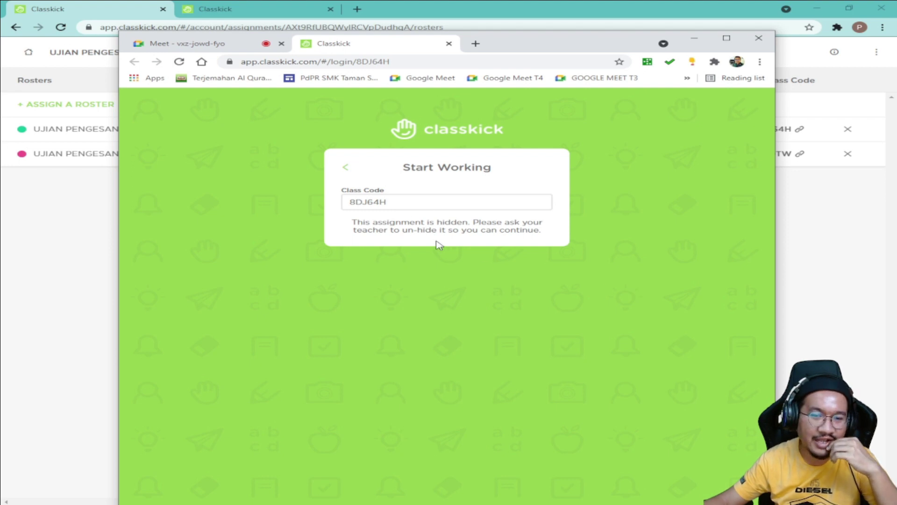
pyautogui.click(807, 238)
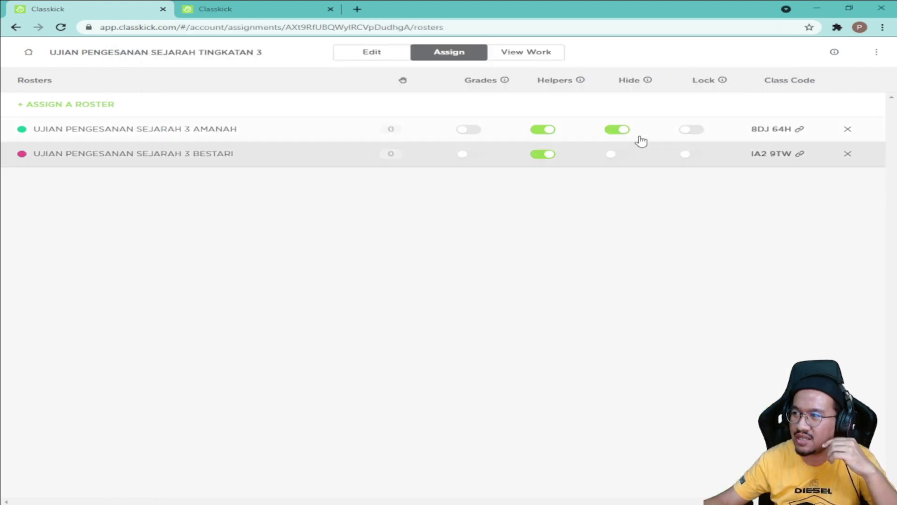
pyautogui.click(620, 135)
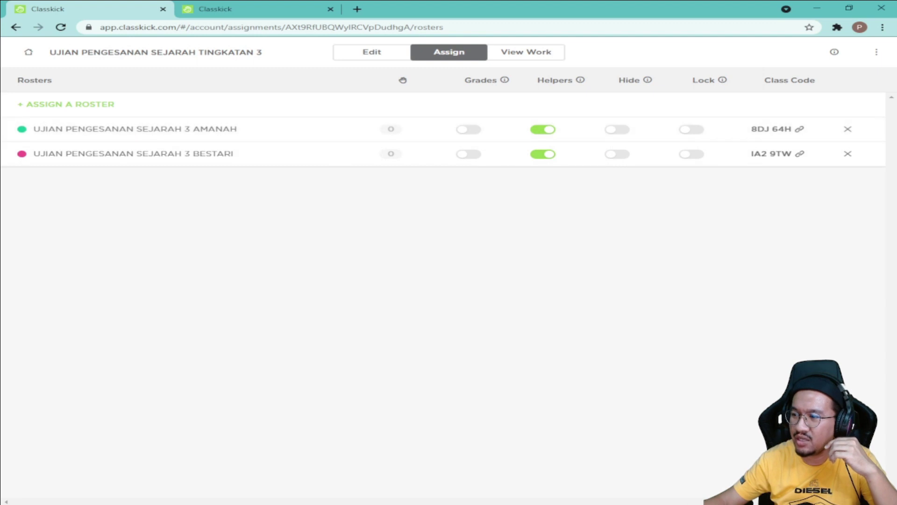
pyautogui.hotkey('alt', 'Tab')
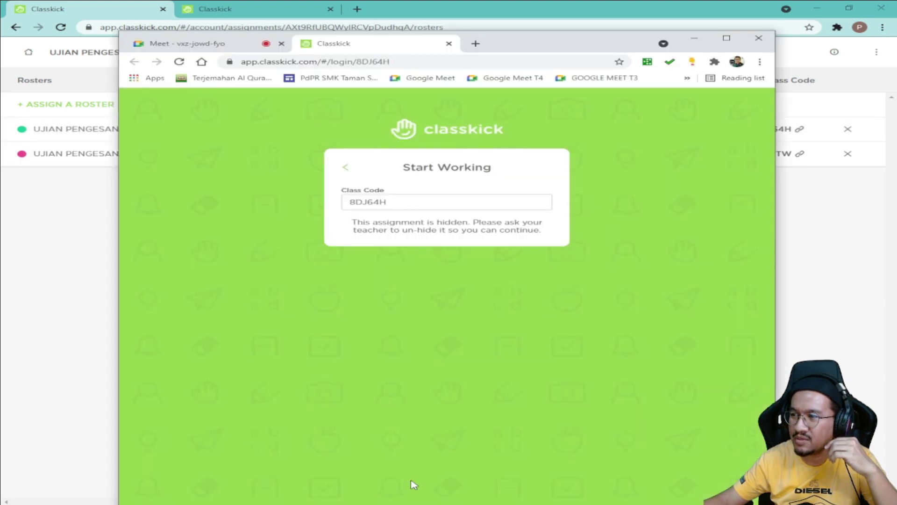
# Step: Reload the student login page, enter the student's full name, and continue into the exam
pyautogui.click(180, 61)
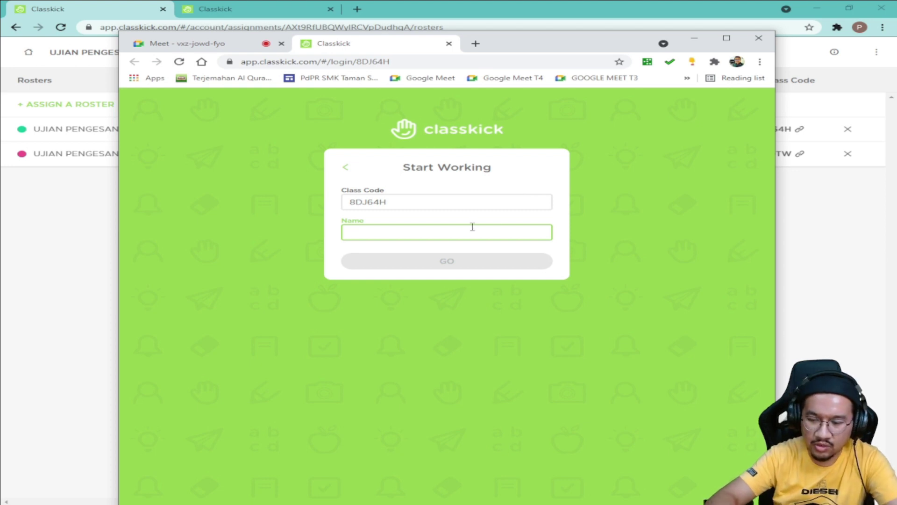
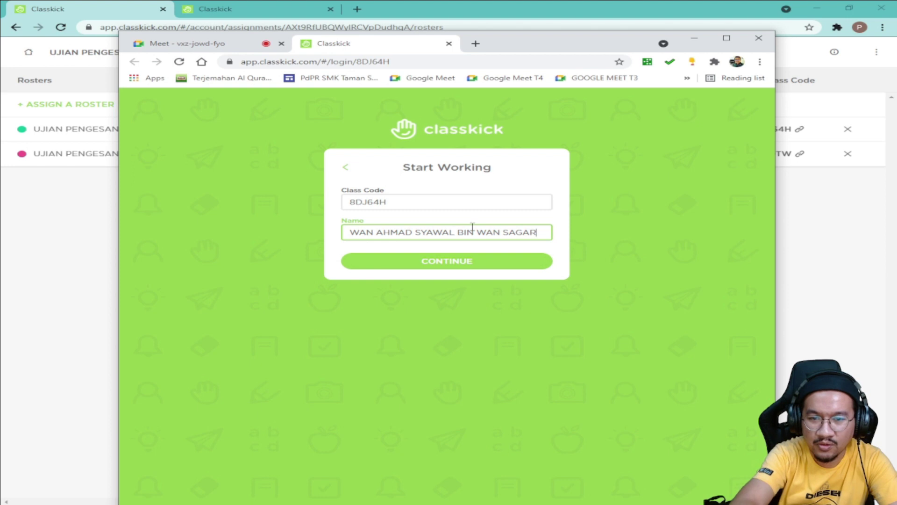
pyautogui.click(464, 268)
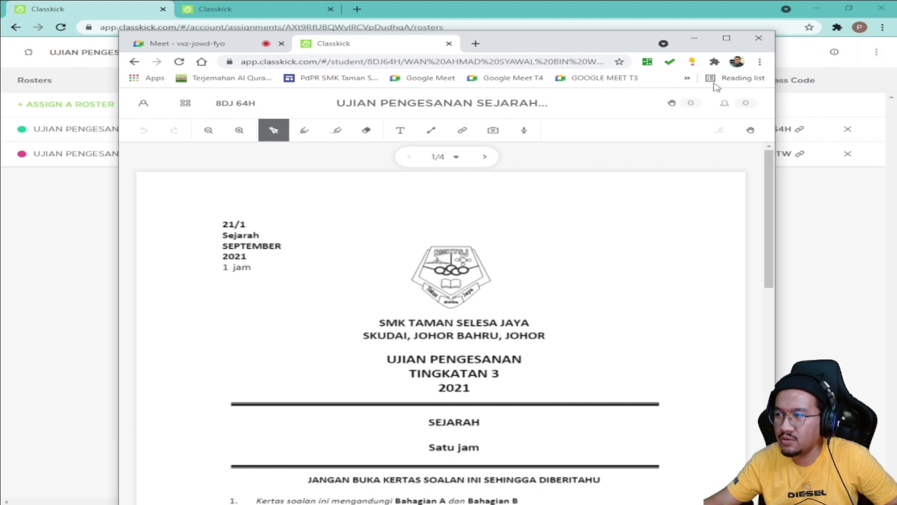
# Step: Page forward through pages 2 and 3, and detach the Meet tab into its own window
pyautogui.click(486, 161)
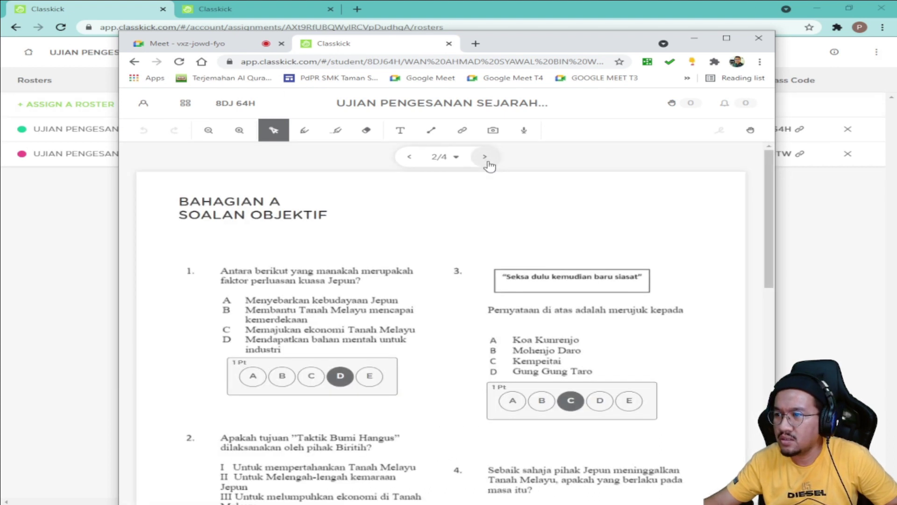
pyautogui.click(487, 159)
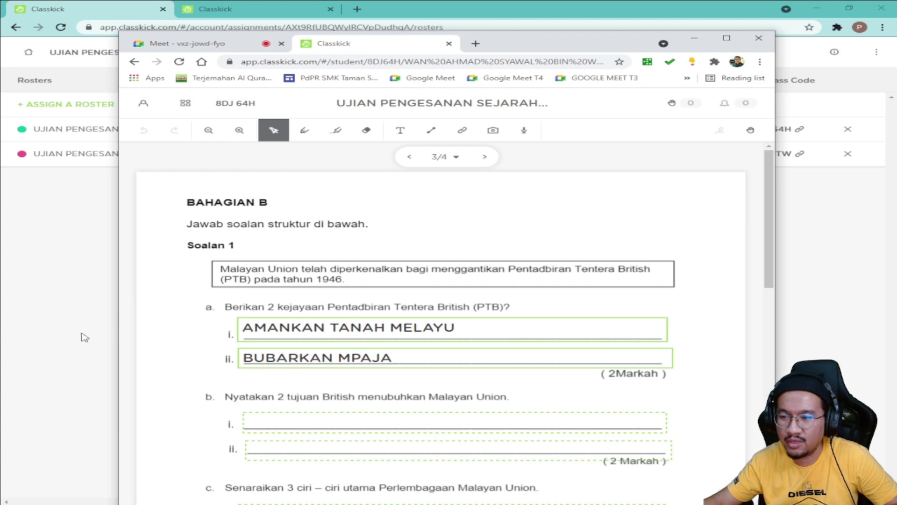
pyautogui.hotkey('alt', 'Tab')
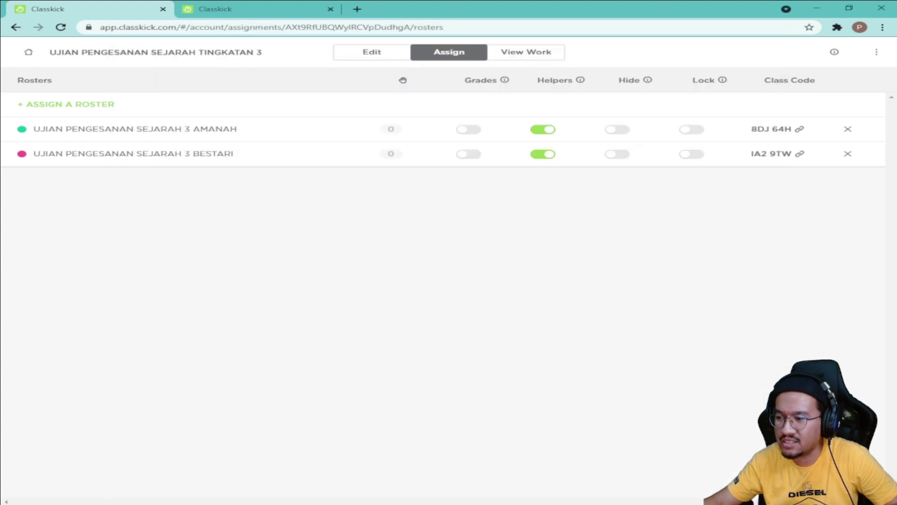
pyautogui.hotkey('alt', 'Tab')
pyautogui.moveTo(215, 43); pyautogui.dragTo(0, 42)
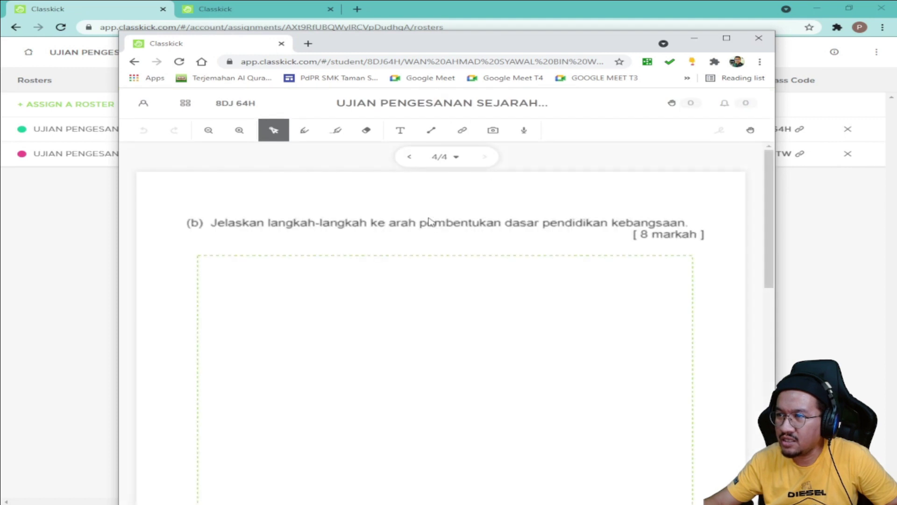
# Step: Write 'SAYA TAK TAU...' in the page 4 essay box, then bring the roster settings back
pyautogui.click(320, 279)
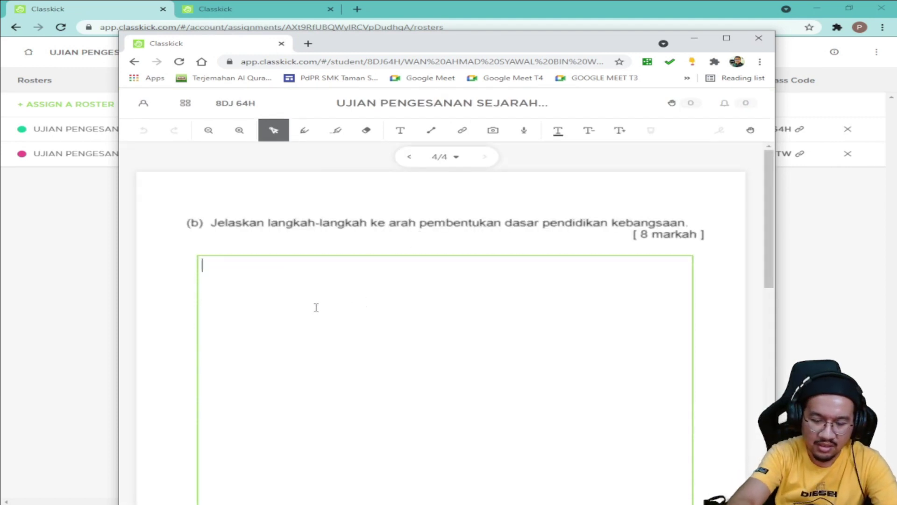
pyautogui.write('SAYA TAK TAU...')
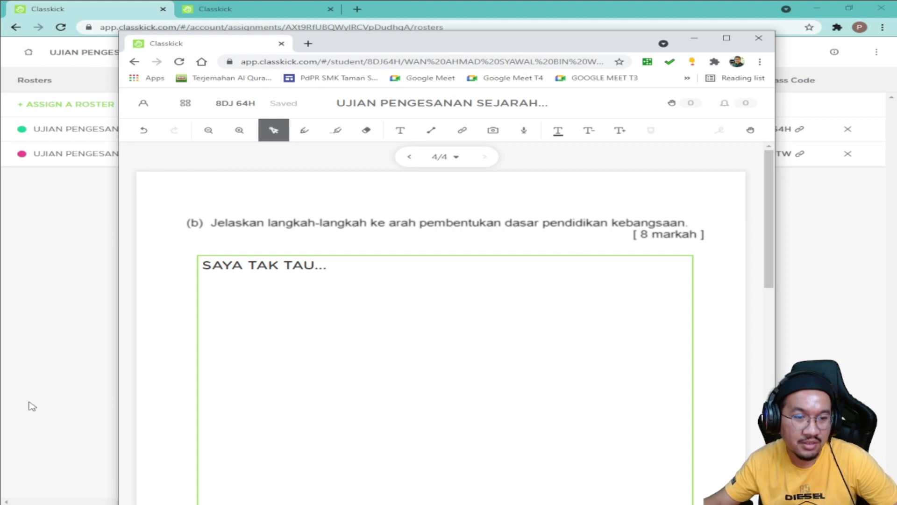
pyautogui.click(181, 361)
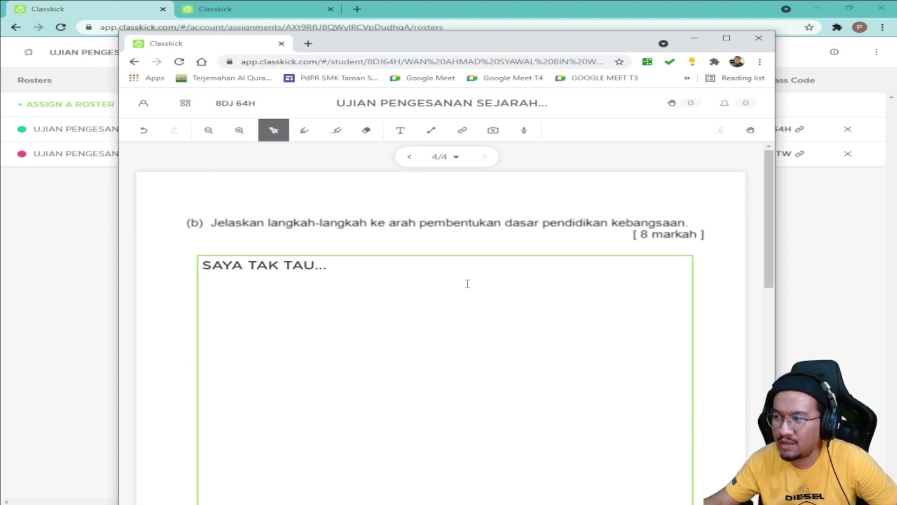
pyautogui.click(843, 252)
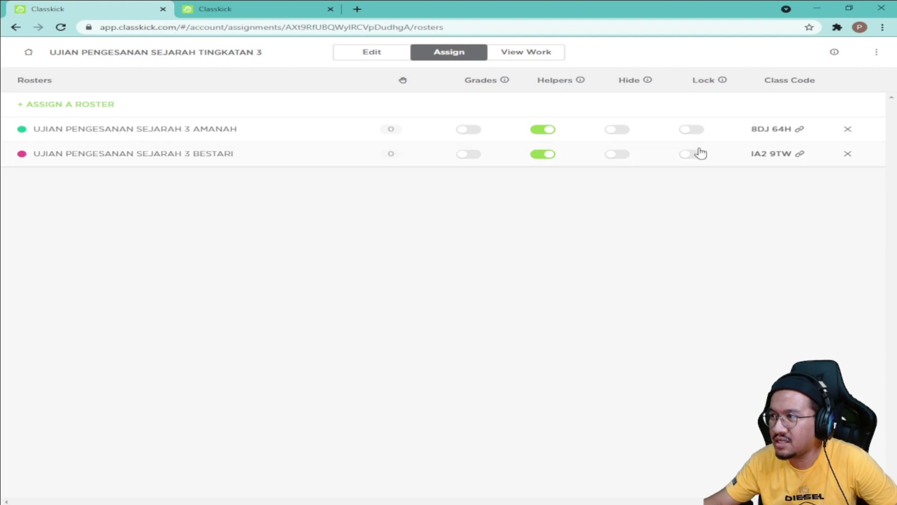
# Step: Switch on AMANAH's Lock toggle and check the student view shows the locked notice
pyautogui.click(690, 131)
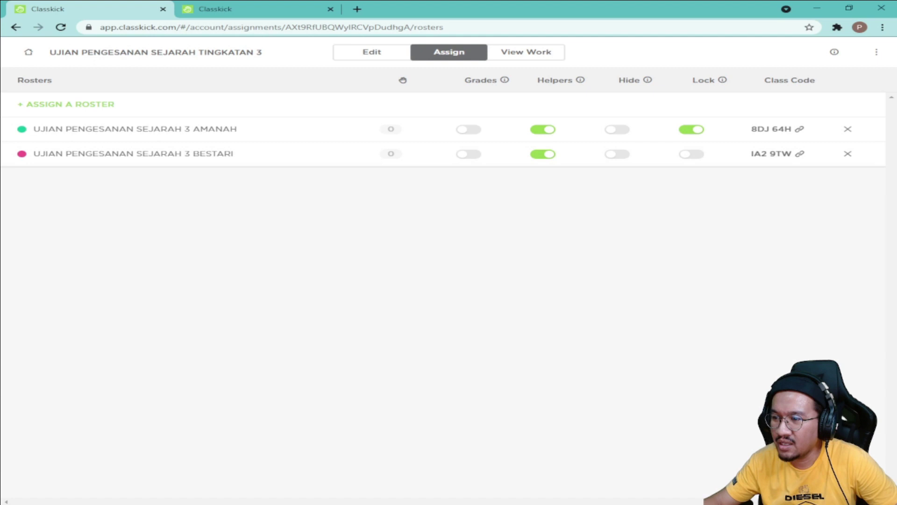
pyautogui.click(327, 464)
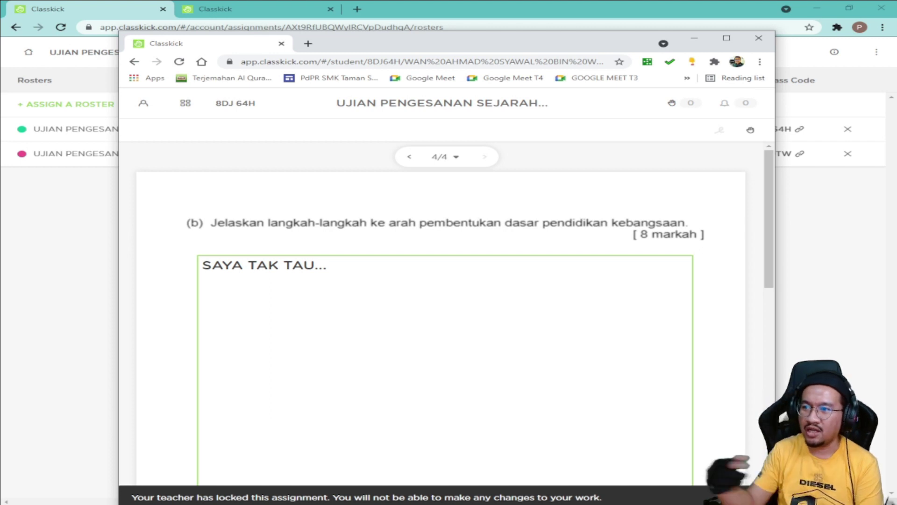
pyautogui.moveTo(397, 44); pyautogui.dragTo(377, 60)
pyautogui.click(822, 230)
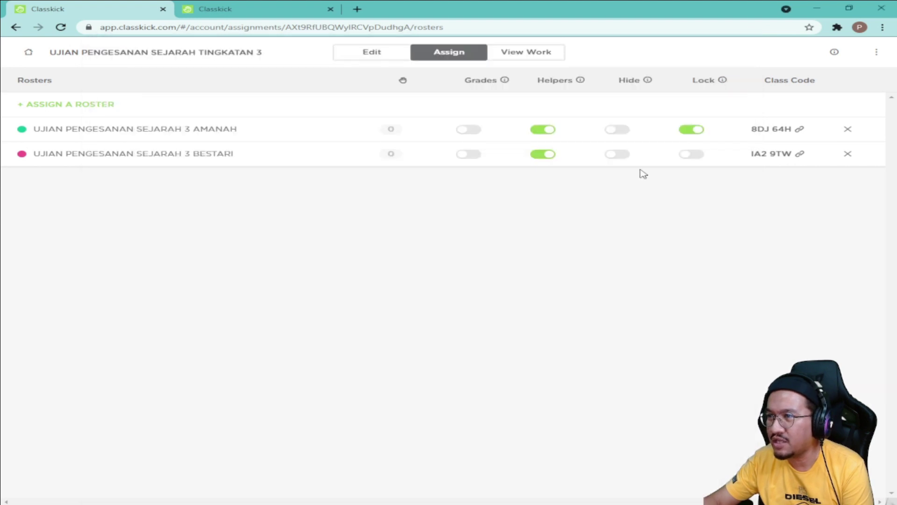
# Step: Open View Work, dismiss the welcome dialog, scan the student grid, and open a student's slide 4 answer
pyautogui.click(534, 53)
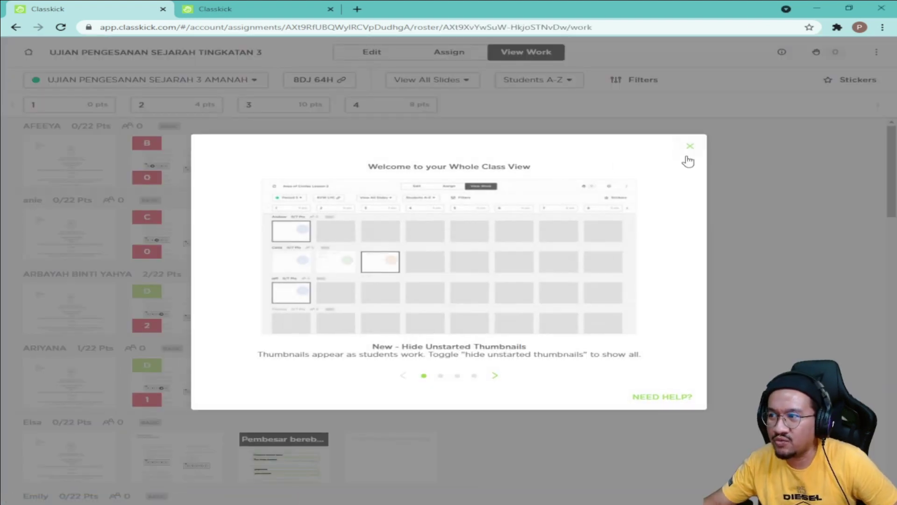
pyautogui.click(689, 147)
pyautogui.scroll(-3, 265, 211)
pyautogui.scroll(3, 237, 220)
pyautogui.scroll(-10, 64, 283)
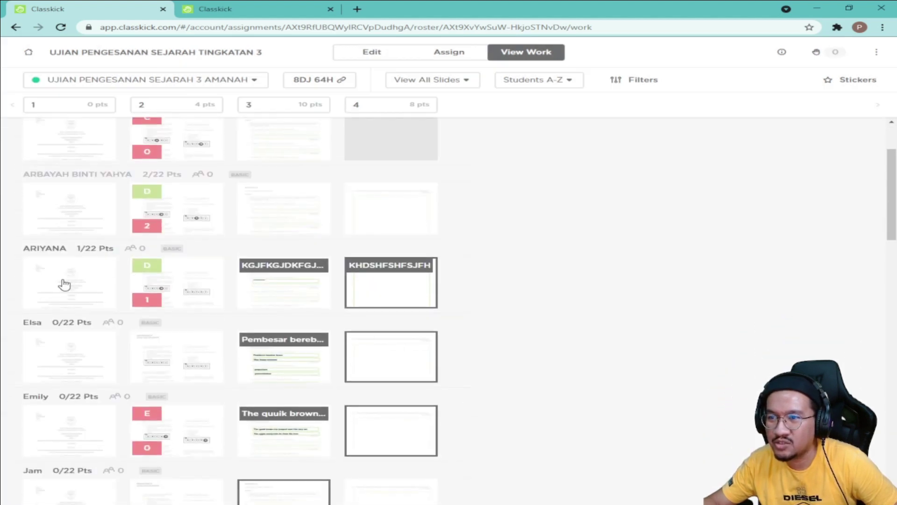
pyautogui.scroll(6, 206, 273)
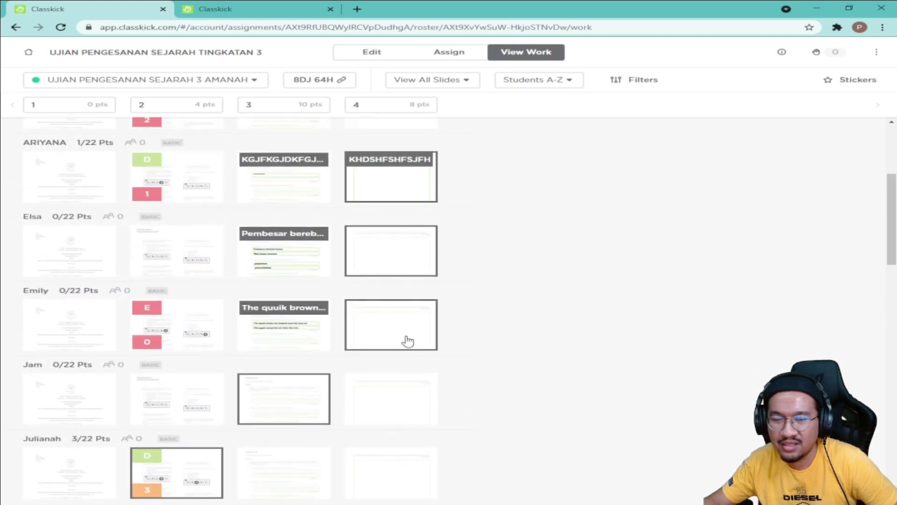
pyautogui.scroll(2, 181, 316)
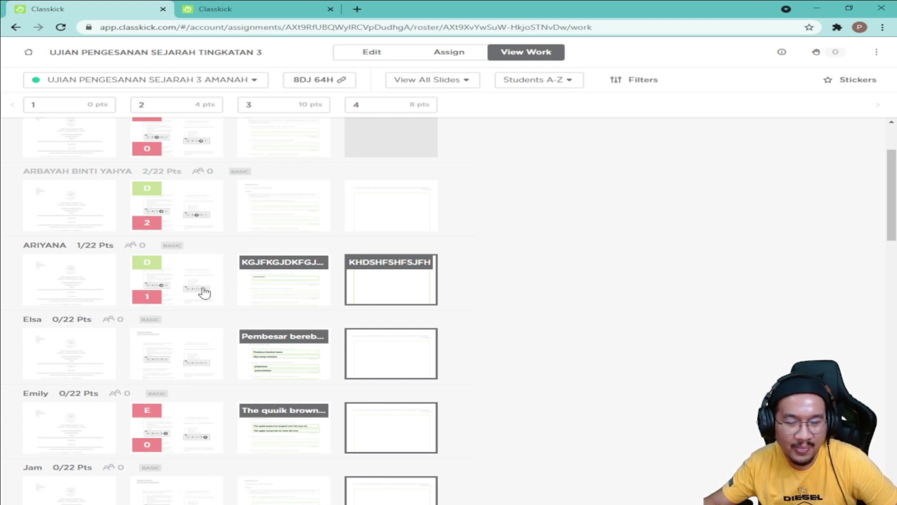
pyautogui.scroll(2, 204, 294)
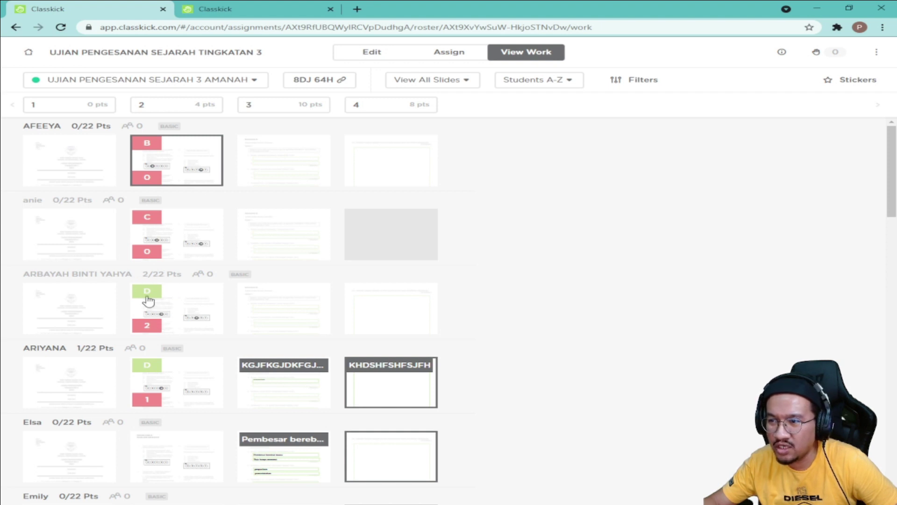
pyautogui.scroll(-20, 202, 364)
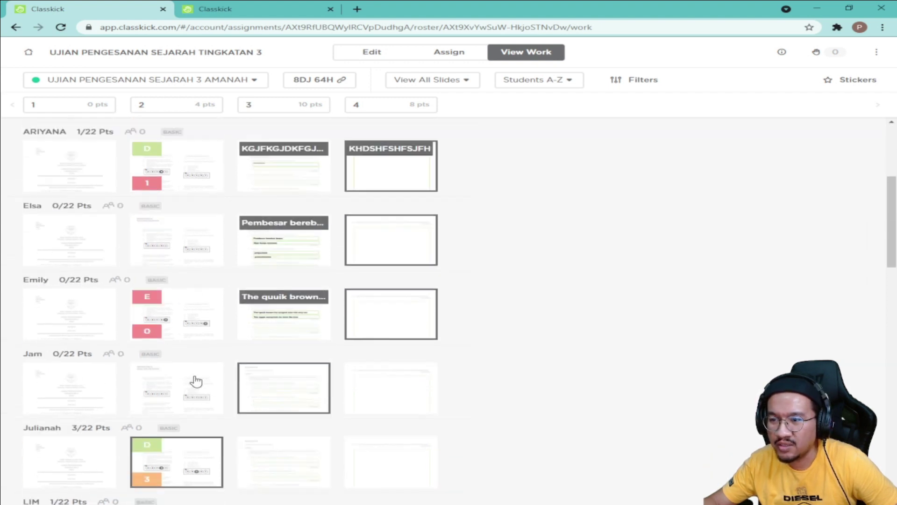
pyautogui.scroll(-5, 190, 384)
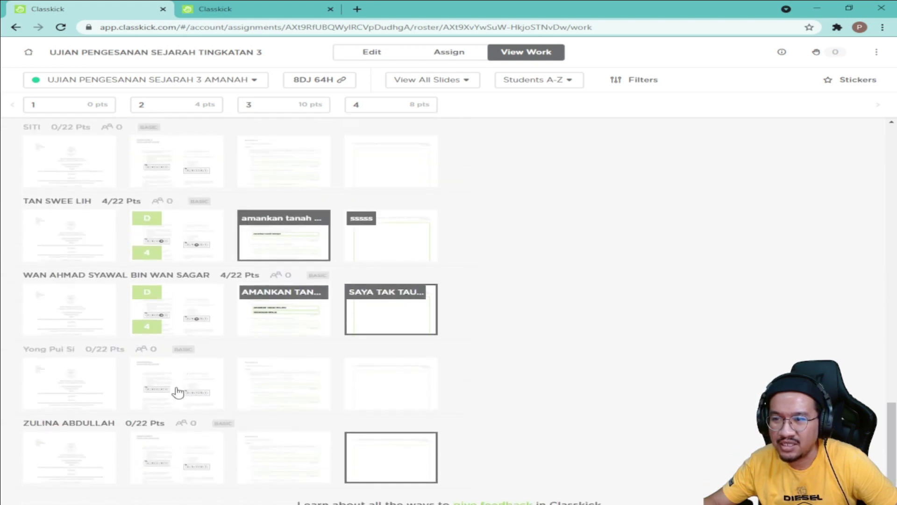
pyautogui.scroll(15, 135, 402)
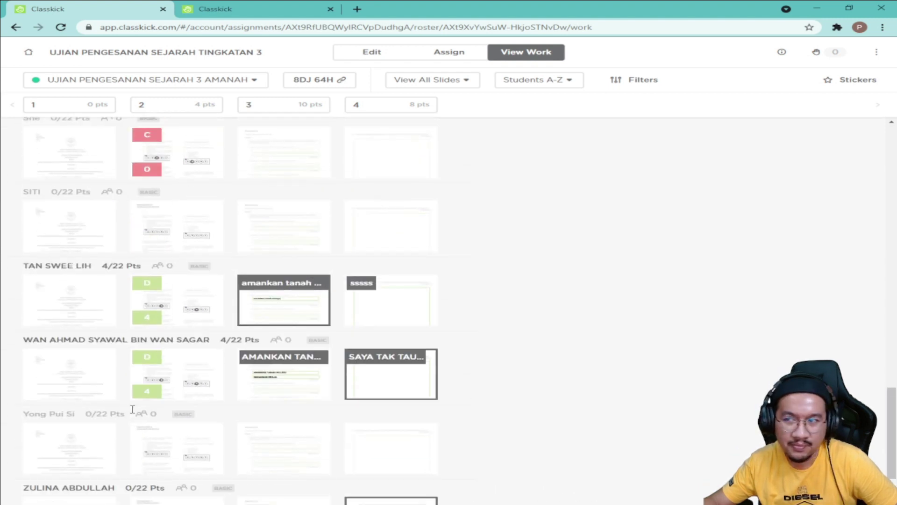
pyautogui.scroll(10, 141, 393)
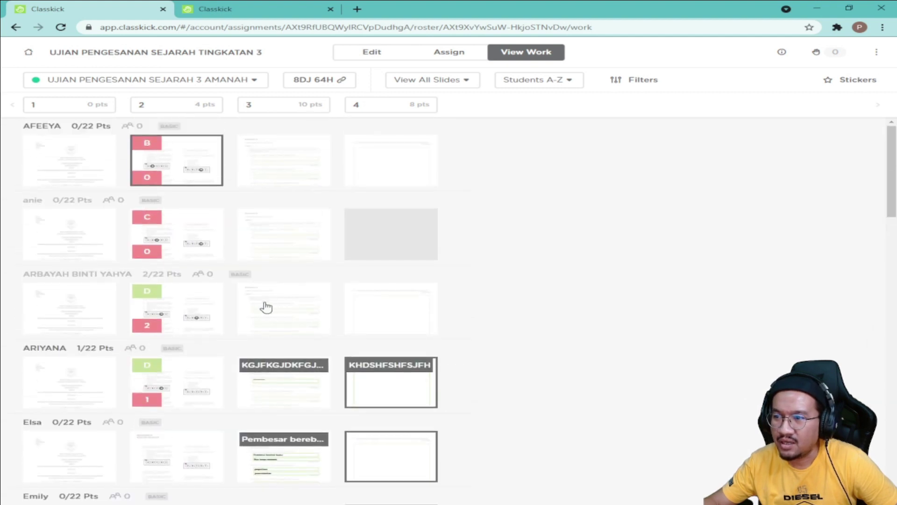
pyautogui.click(395, 387)
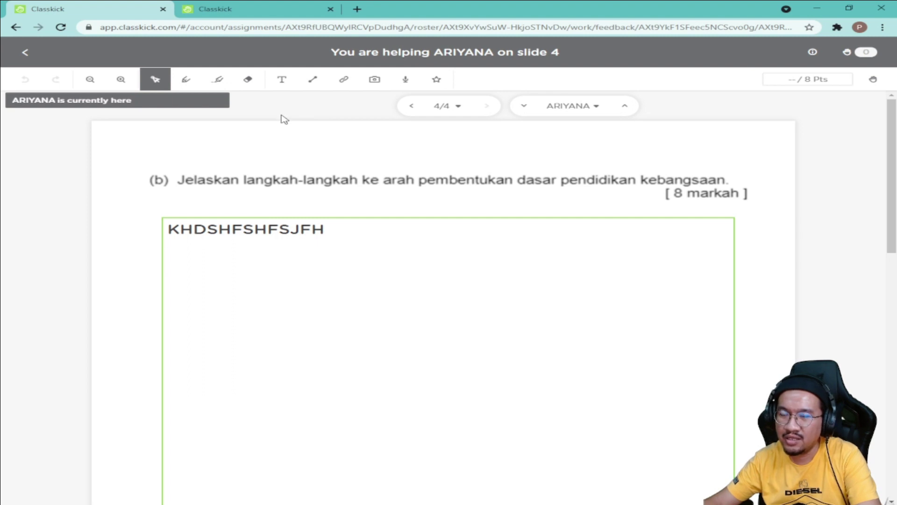
# Step: Add a text box reading 'SILA BUAT DALAM BENTUK KARANGAN' above question (b)
pyautogui.click(282, 80)
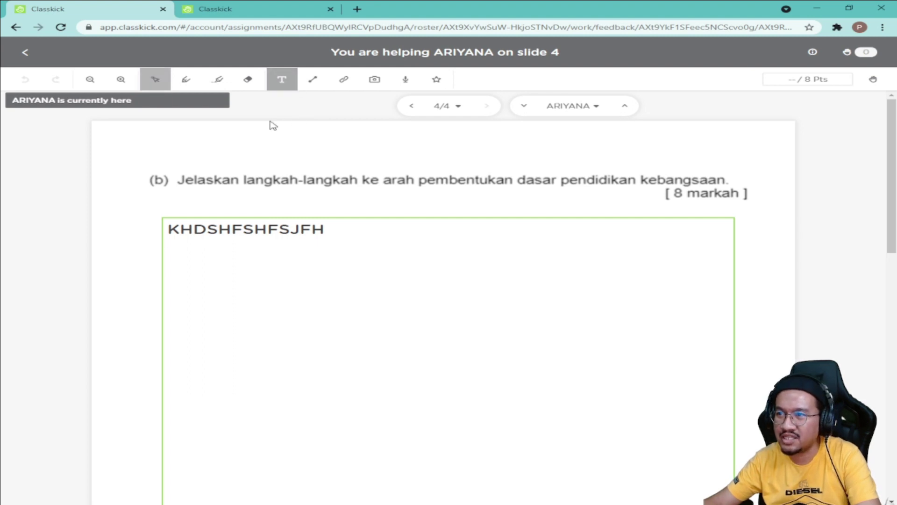
pyautogui.moveTo(163, 147); pyautogui.dragTo(595, 166)
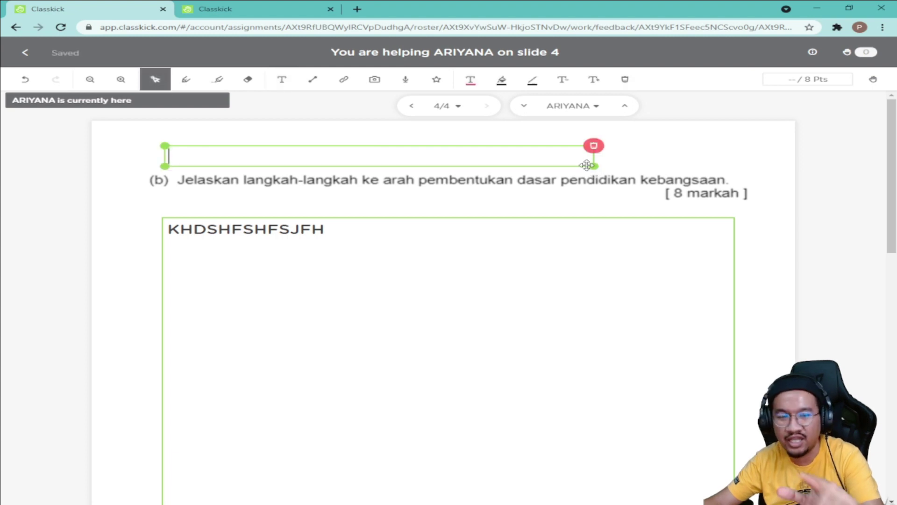
pyautogui.click(285, 80)
pyautogui.click(275, 155)
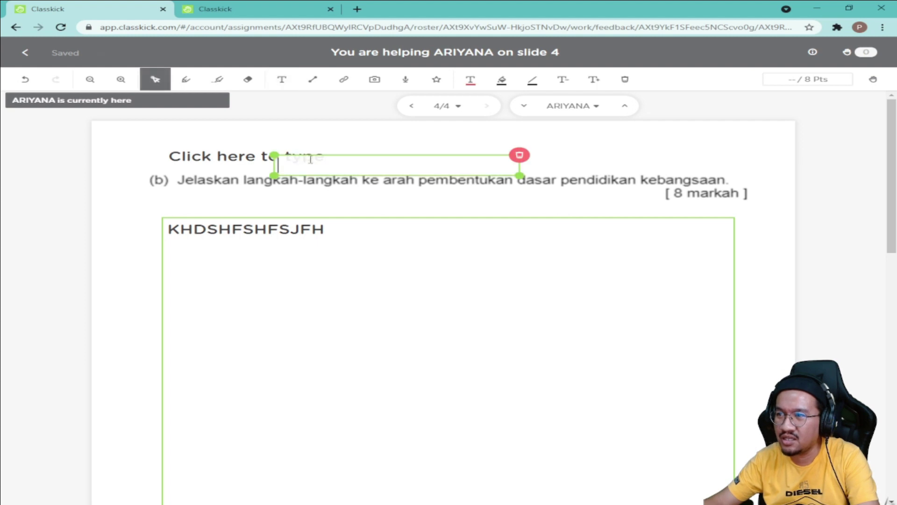
pyautogui.click(248, 150)
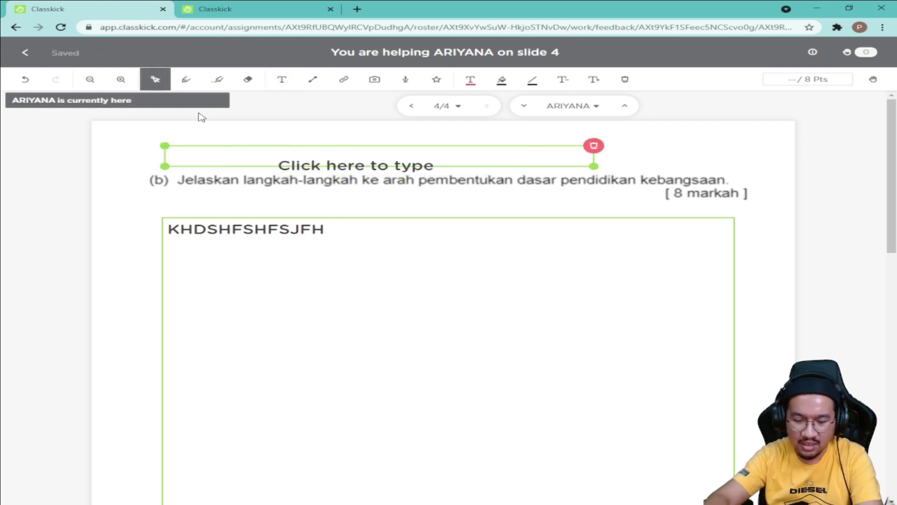
pyautogui.write('SILA BUAT DAL')
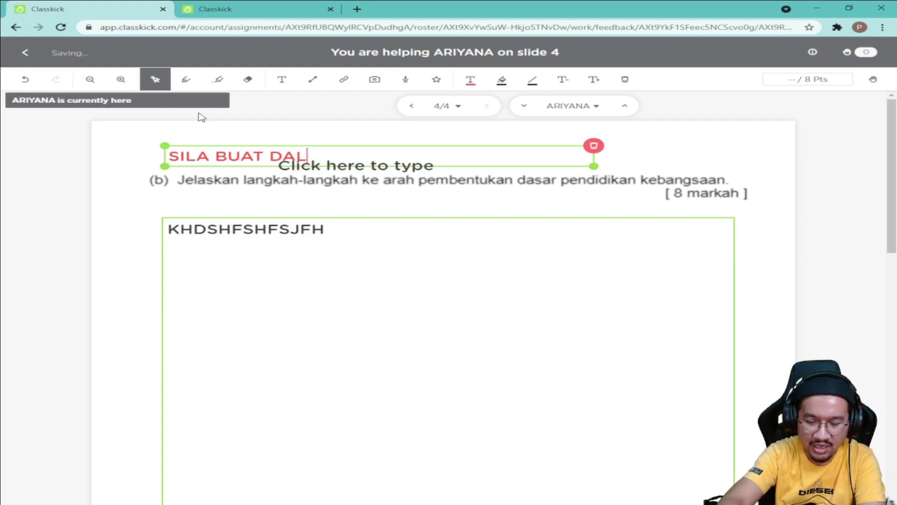
pyautogui.write('AM BENTUK')
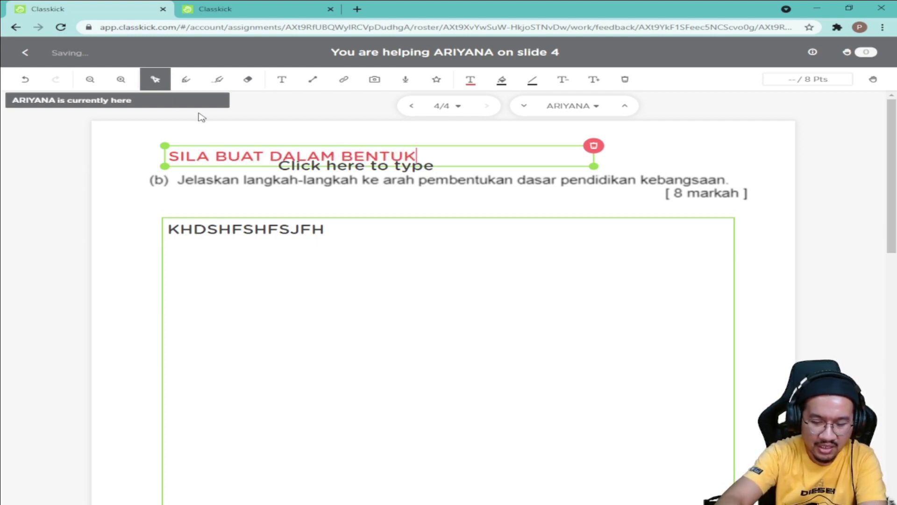
pyautogui.write(' KARANGAN')
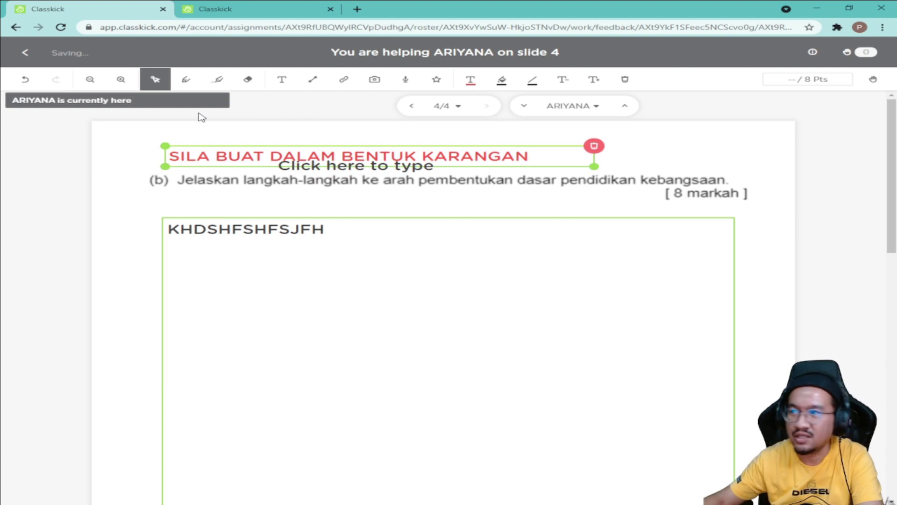
pyautogui.click(657, 164)
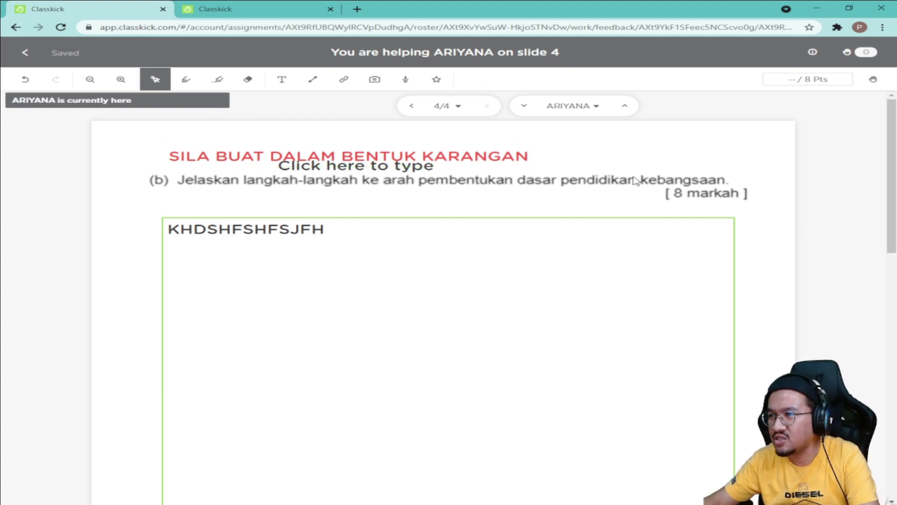
# Step: Delete the leftover empty text box and reposition the red note near the answer
pyautogui.click(423, 166)
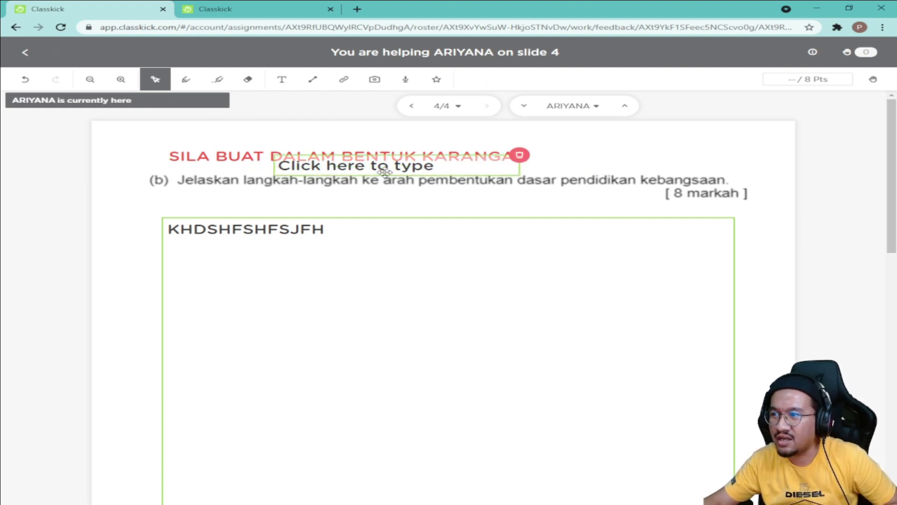
pyautogui.click(406, 167)
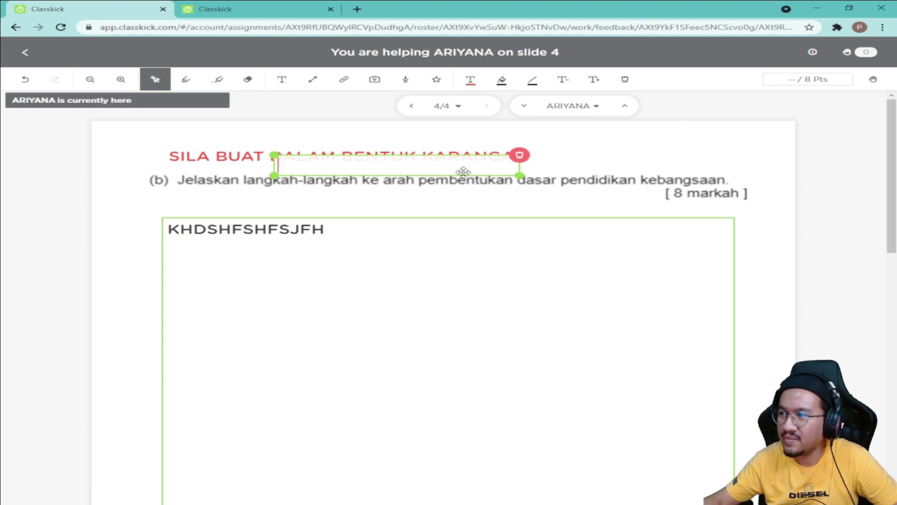
pyautogui.click(520, 155)
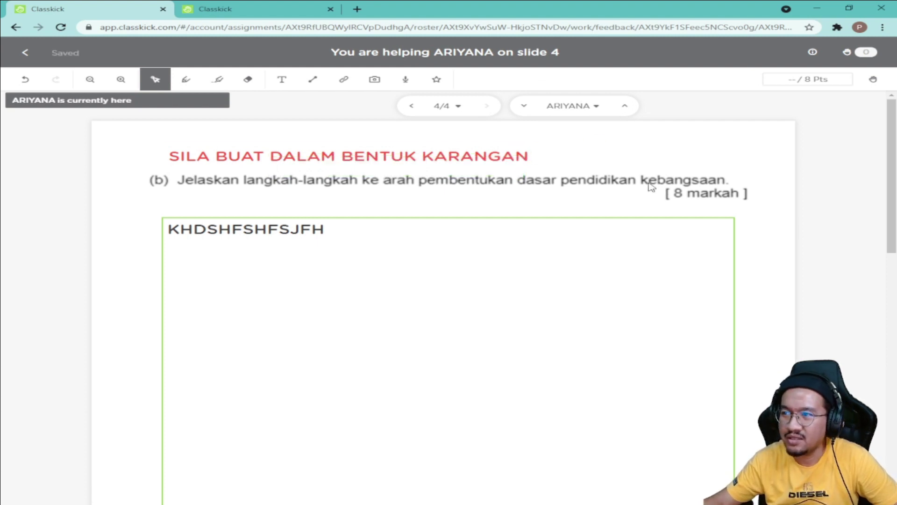
pyautogui.moveTo(347, 146); pyautogui.dragTo(348, 194)
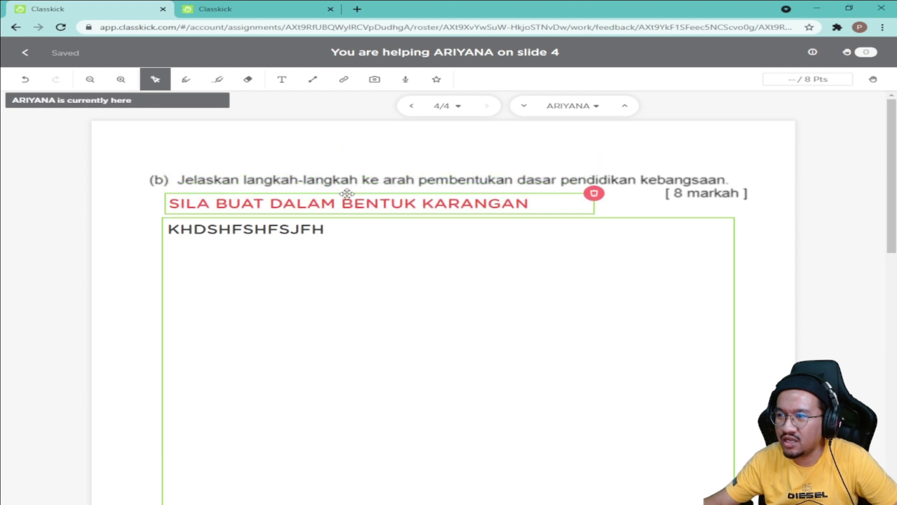
pyautogui.click(400, 332)
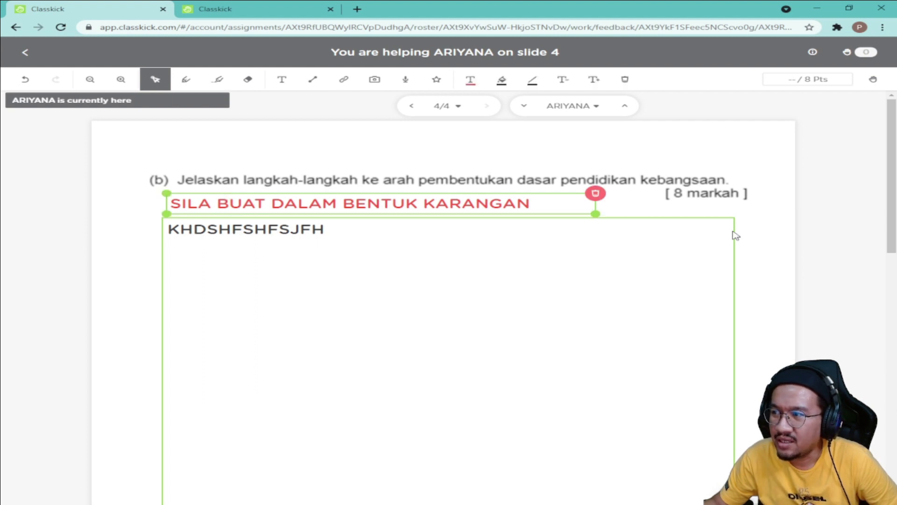
pyautogui.click(767, 235)
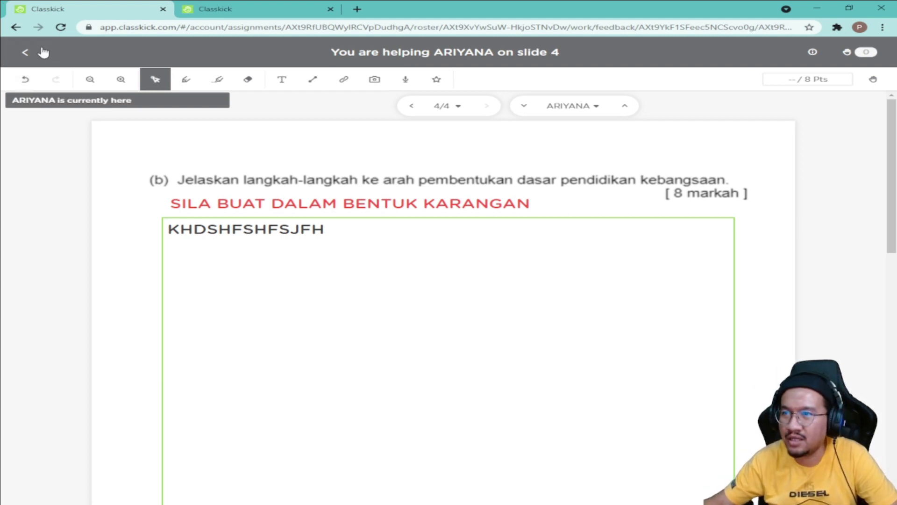
# Step: Return to Assignments, reopen the UJIAN PENGESANAN SEJARAH TINGKATAN 3 exam and check its assigned rosters
pyautogui.click(27, 58)
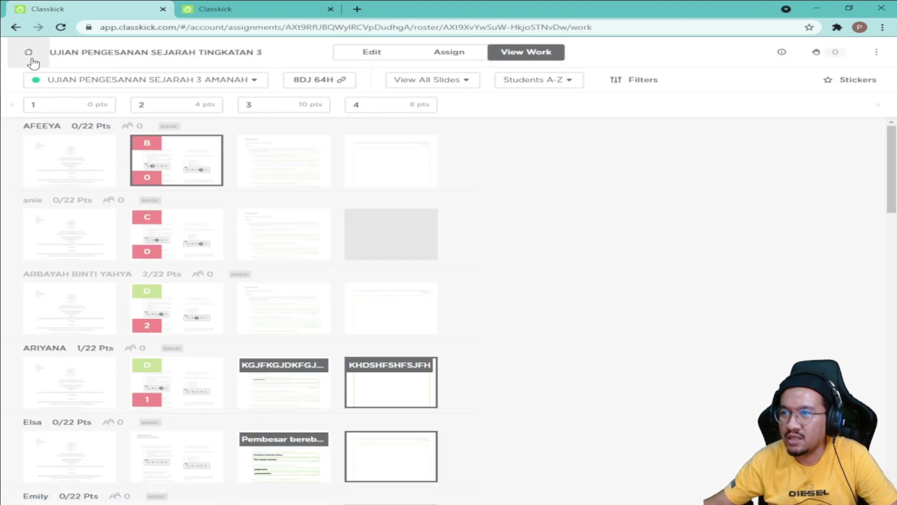
pyautogui.click(28, 56)
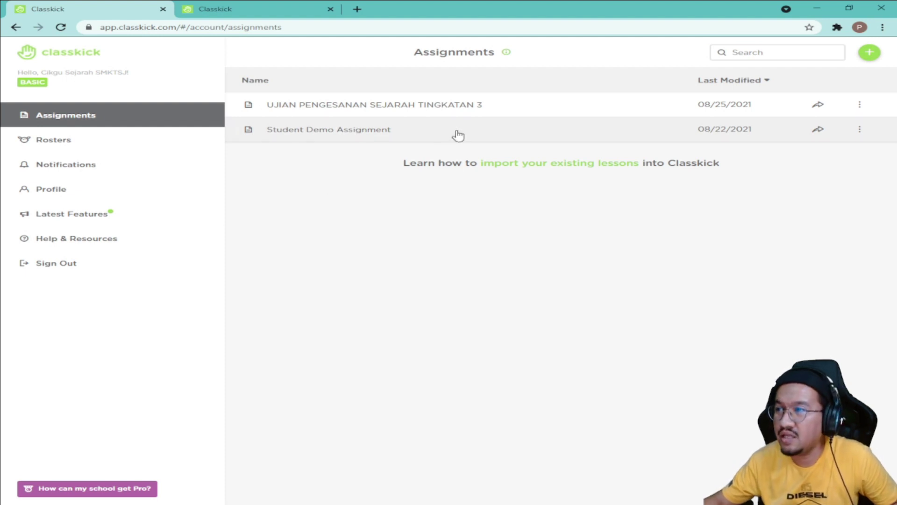
pyautogui.click(406, 112)
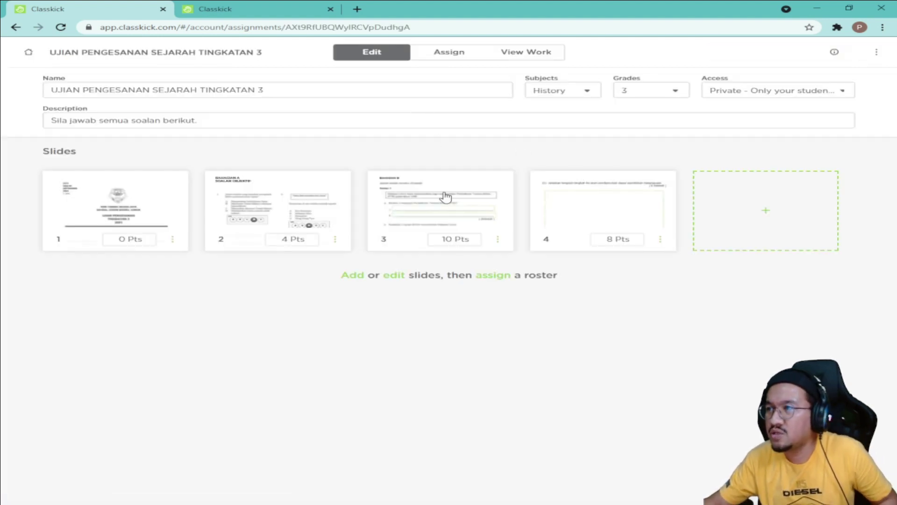
pyautogui.click(452, 60)
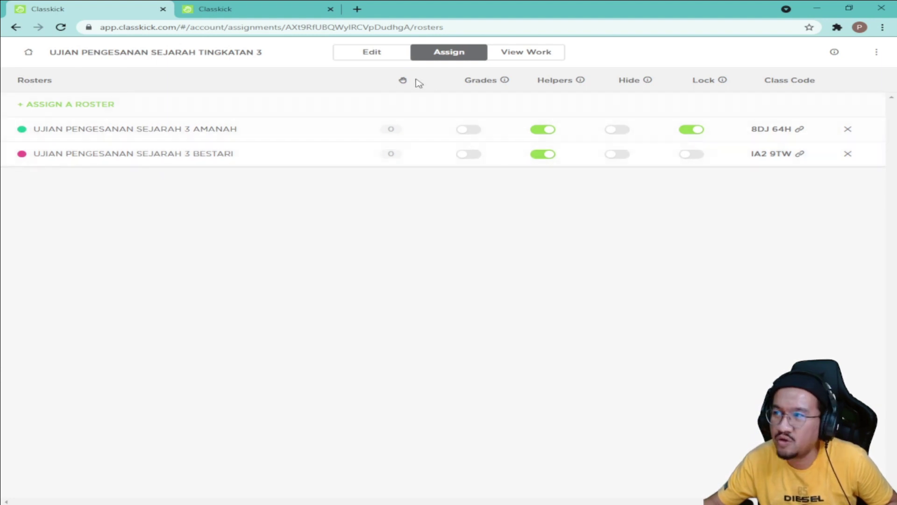
# Step: Show the submitted student work for the AMANAH roster
pyautogui.click(536, 56)
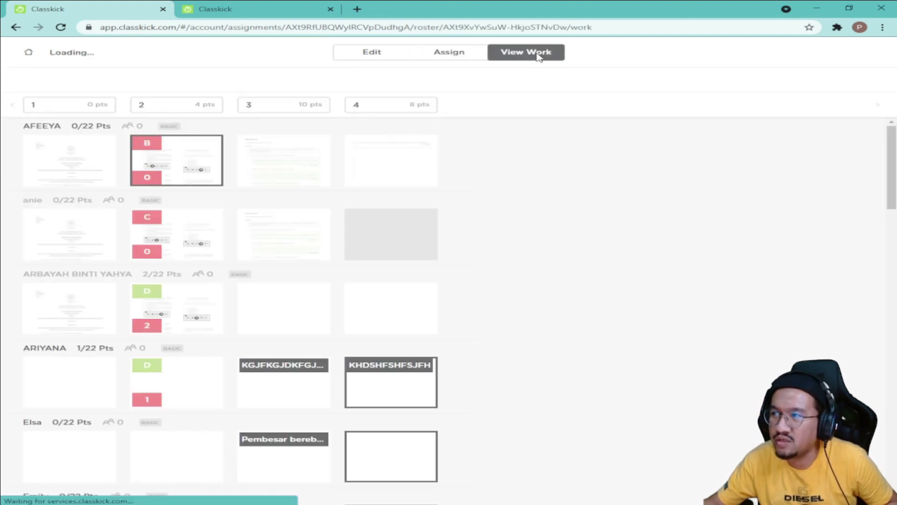
pyautogui.click(258, 83)
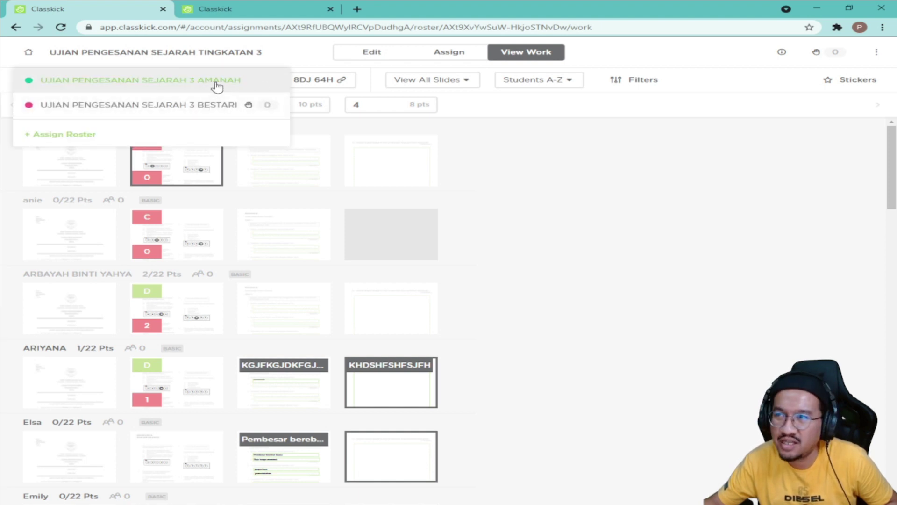
pyautogui.click(217, 86)
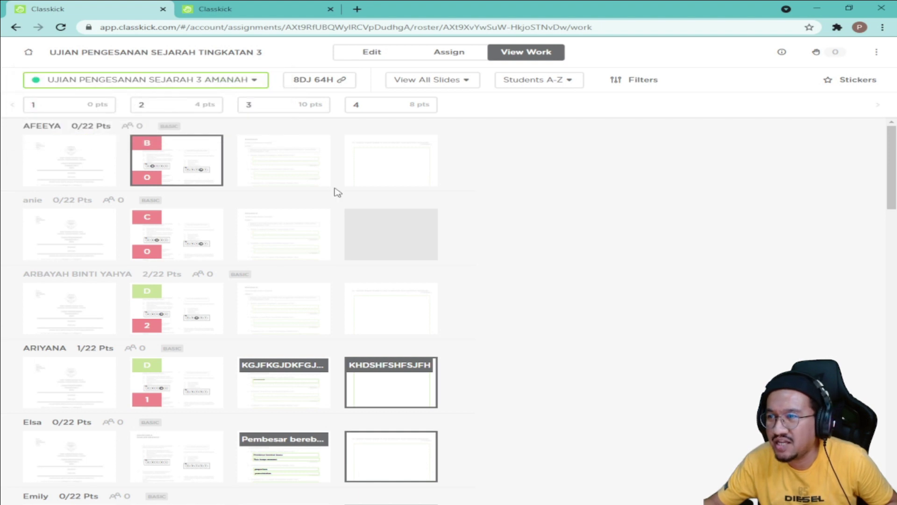
# Step: Open the student's slide 3 submission whose first answer reads amalan demokrasi
pyautogui.scroll(-1, 84, 176)
pyautogui.scroll(2, 93, 175)
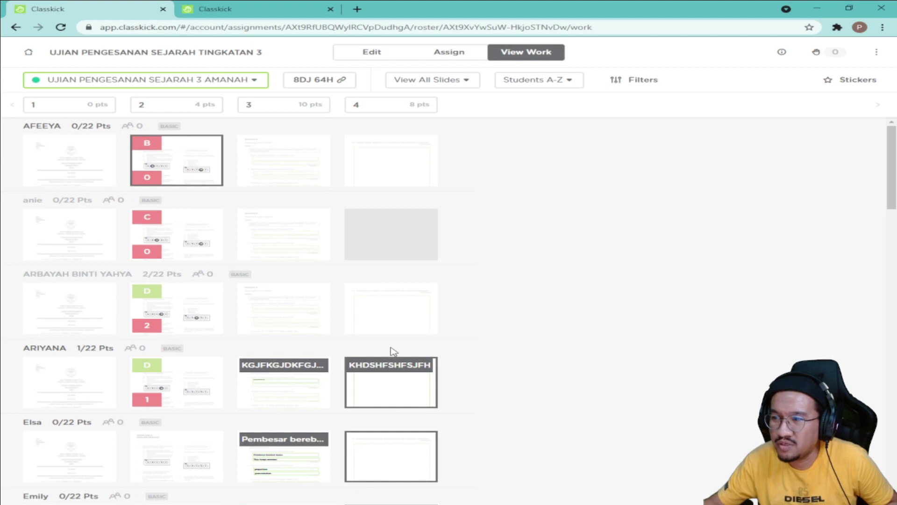
pyautogui.scroll(-3, 391, 372)
pyautogui.scroll(-14, 391, 372)
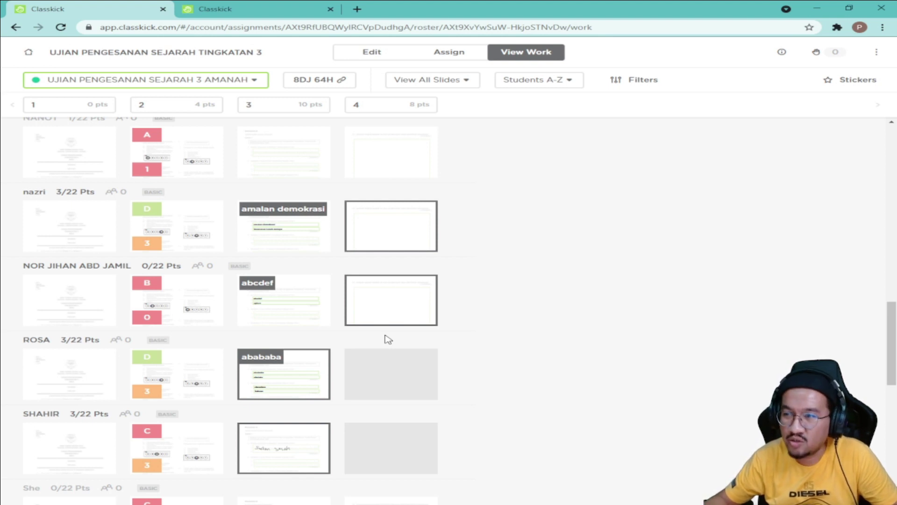
pyautogui.scroll(-2, 395, 376)
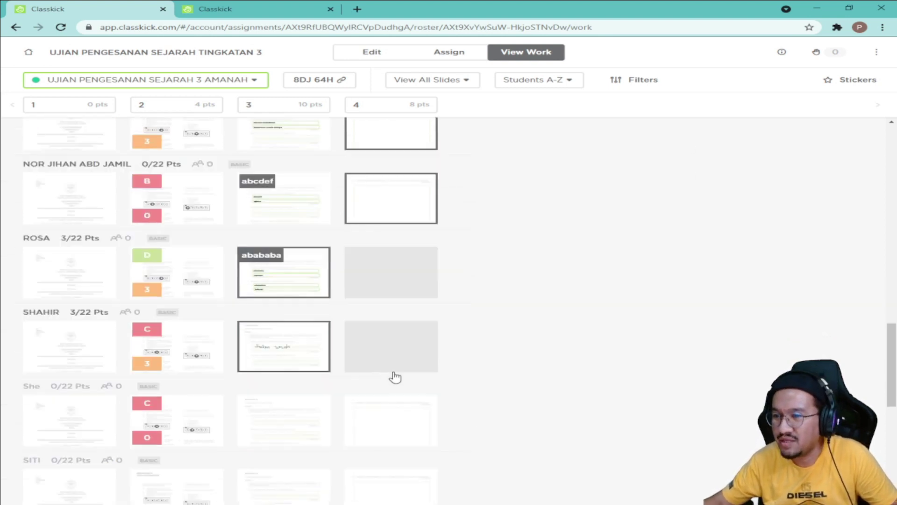
pyautogui.scroll(-6, 395, 376)
pyautogui.scroll(2, 388, 391)
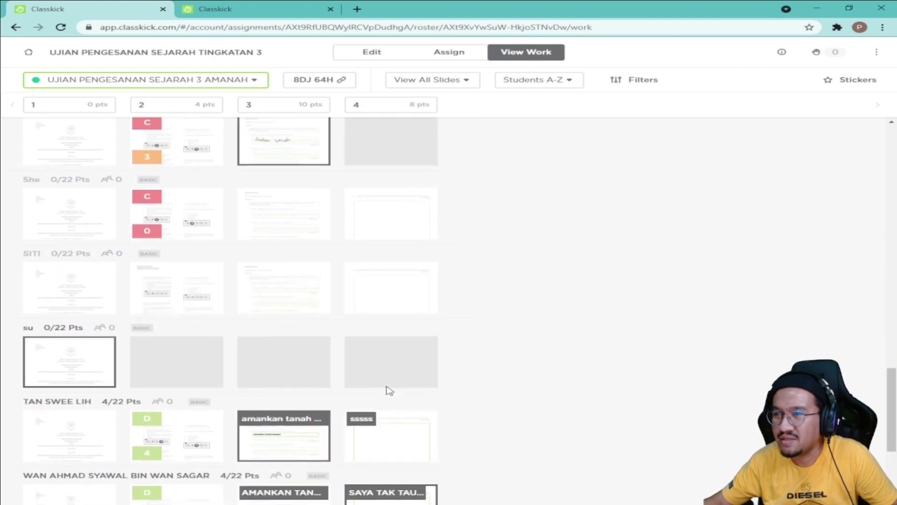
pyautogui.scroll(8, 390, 390)
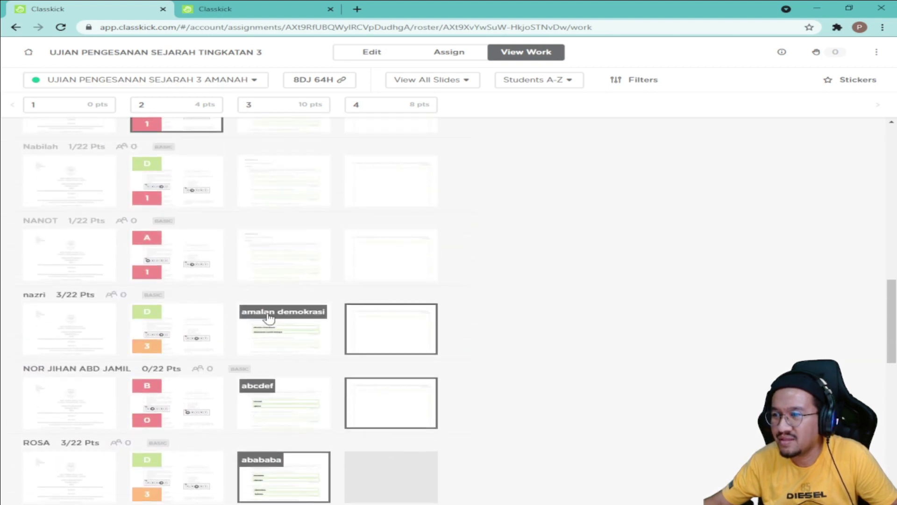
pyautogui.click(269, 318)
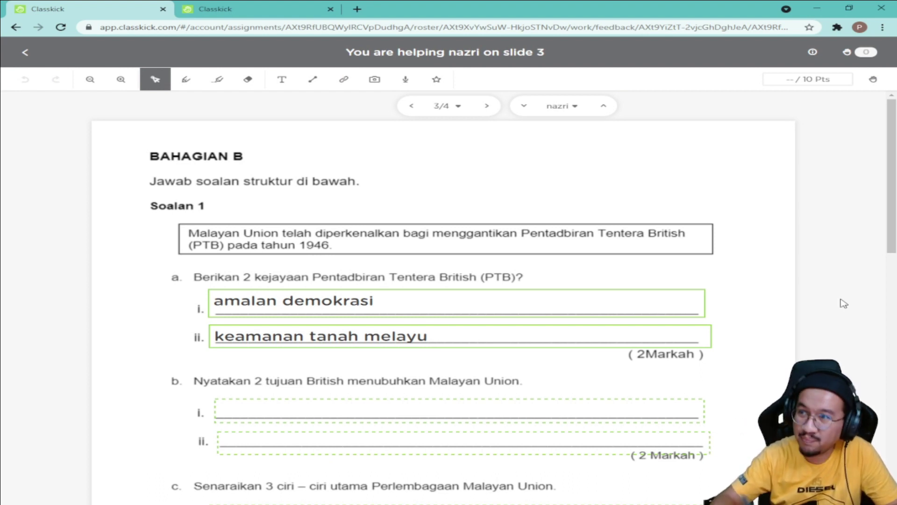
# Step: Draw red pen ticks on both question a answers and a double-underlined margin mark
pyautogui.click(196, 83)
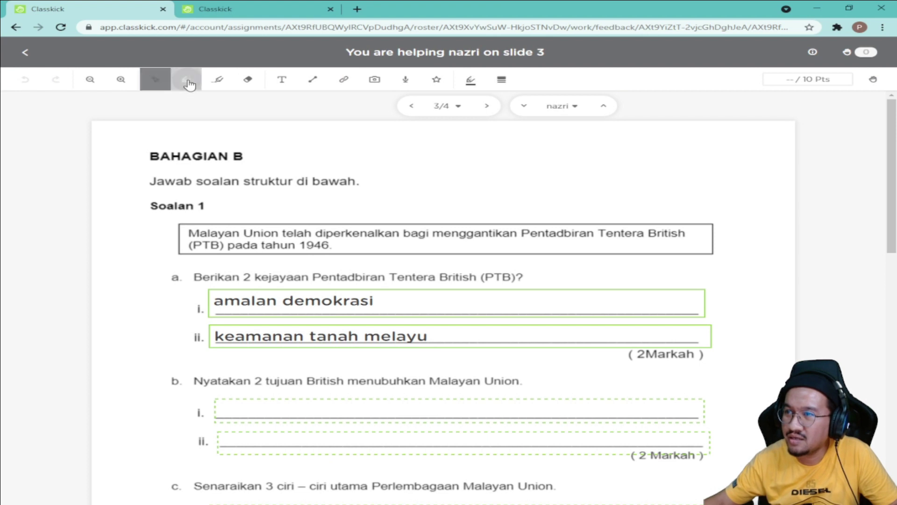
pyautogui.click(472, 85)
pyautogui.click(426, 105)
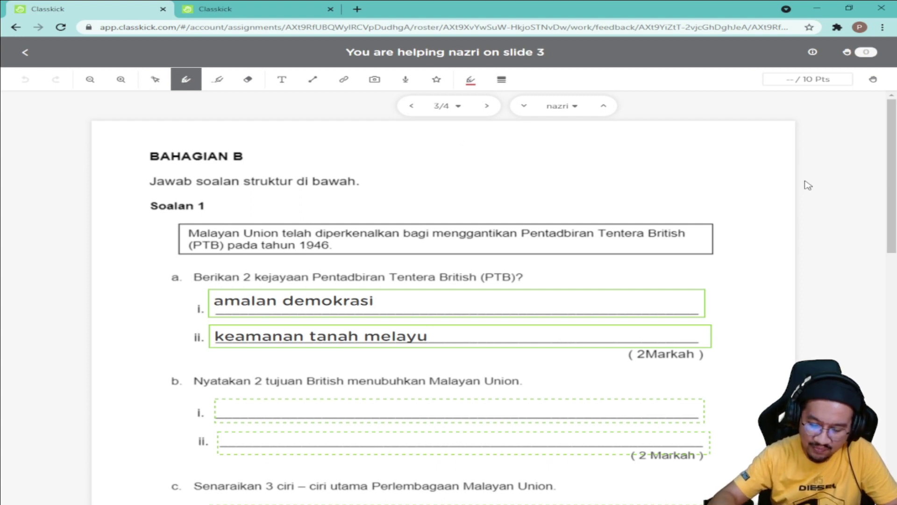
pyautogui.moveTo(419, 305); pyautogui.dragTo(488, 279)
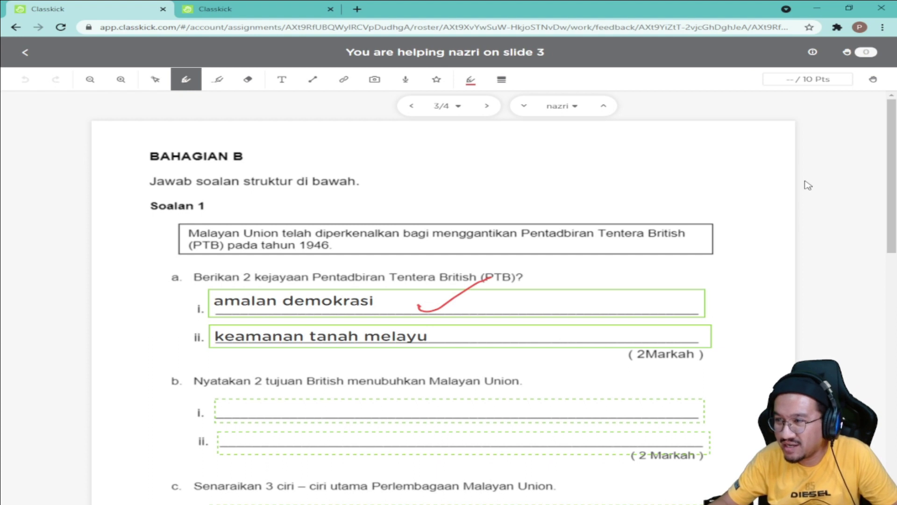
pyautogui.moveTo(484, 275); pyautogui.dragTo(482, 296)
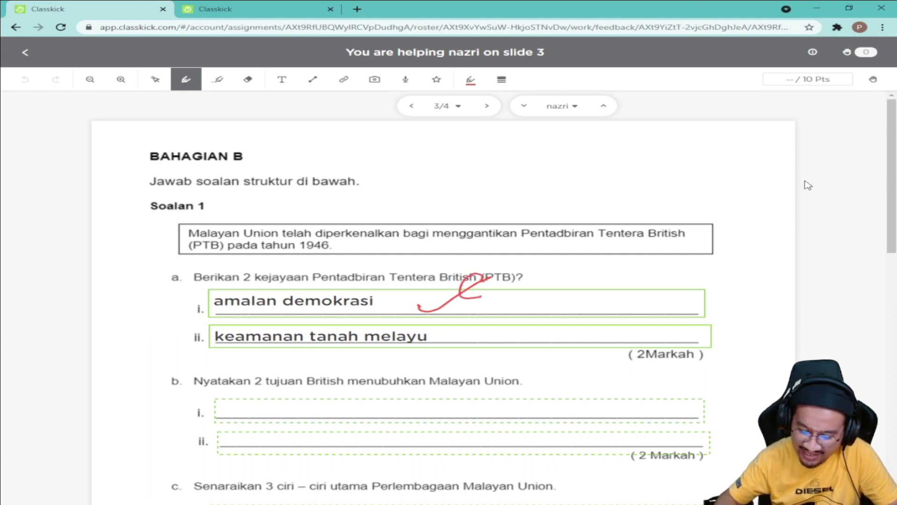
pyautogui.moveTo(464, 358); pyautogui.dragTo(505, 344)
pyautogui.moveTo(746, 345); pyautogui.dragTo(756, 357)
pyautogui.moveTo(718, 380); pyautogui.dragTo(758, 361)
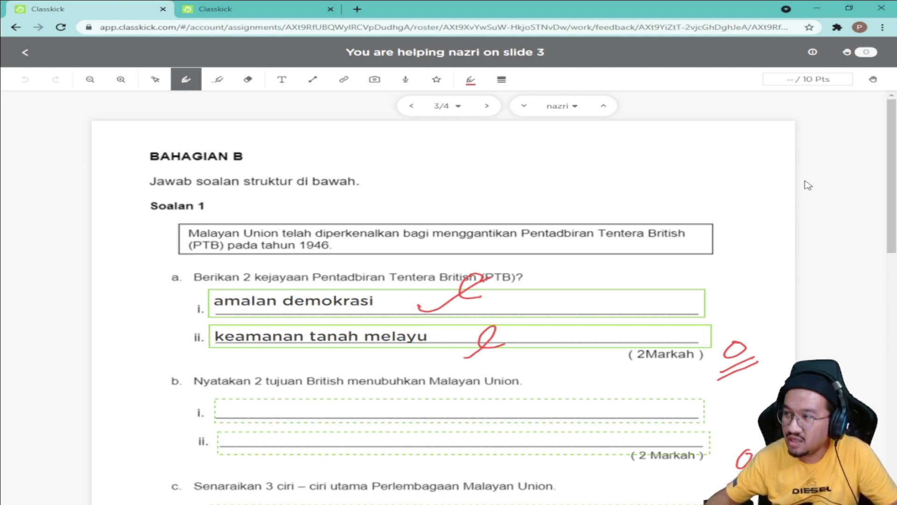
# Step: Set the slide's score to 9 points
pyautogui.scroll(-6, 841, 308)
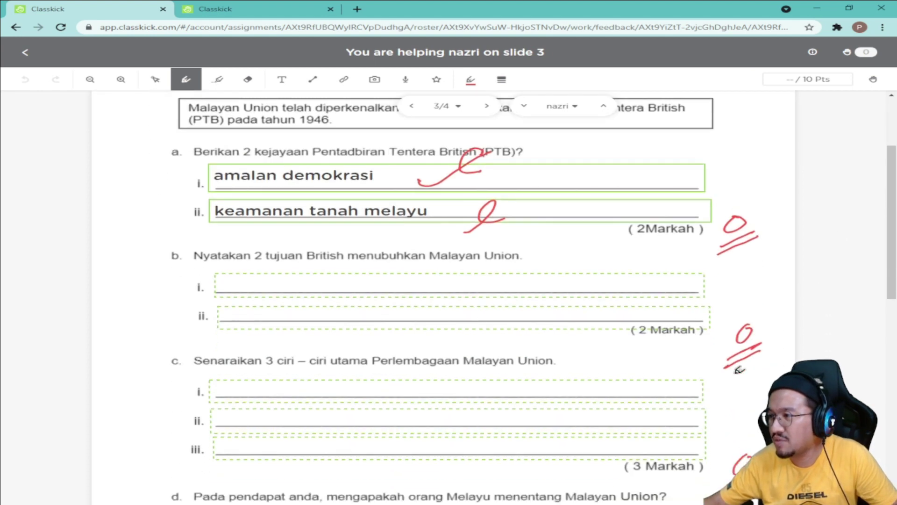
pyautogui.scroll(6, 748, 374)
pyautogui.click(797, 81)
pyautogui.write('2')
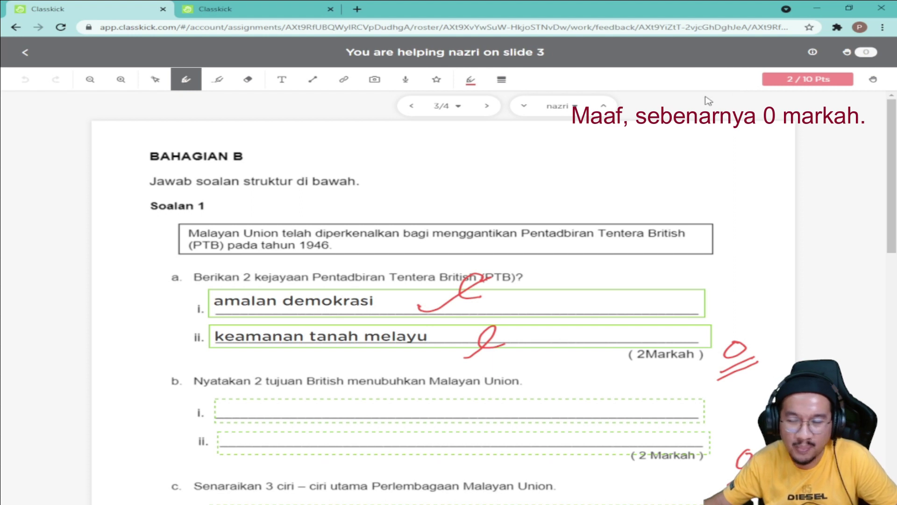
pyautogui.click(792, 79)
pyautogui.write('9')
pyautogui.press('Return')
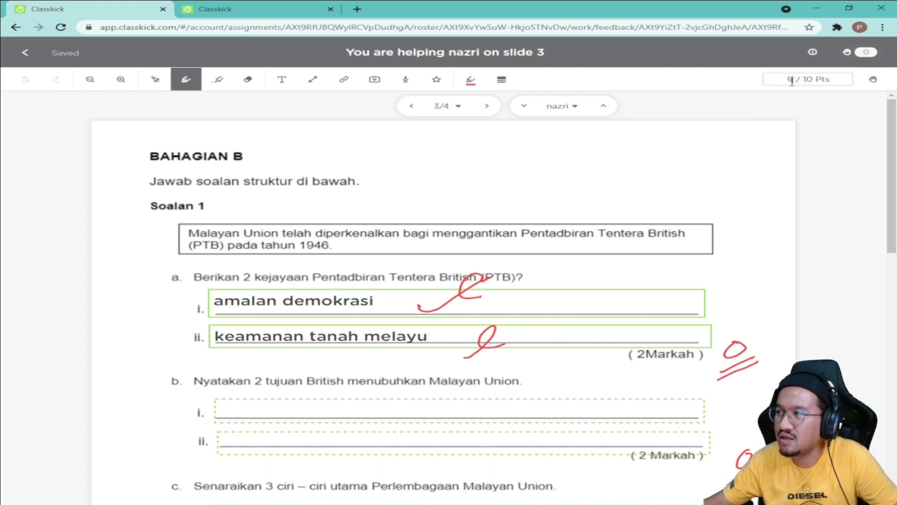
pyautogui.click(790, 80)
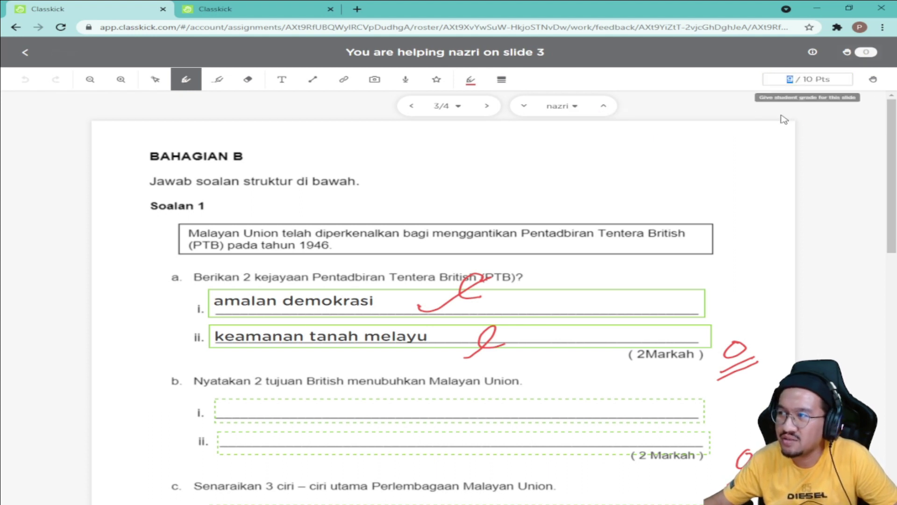